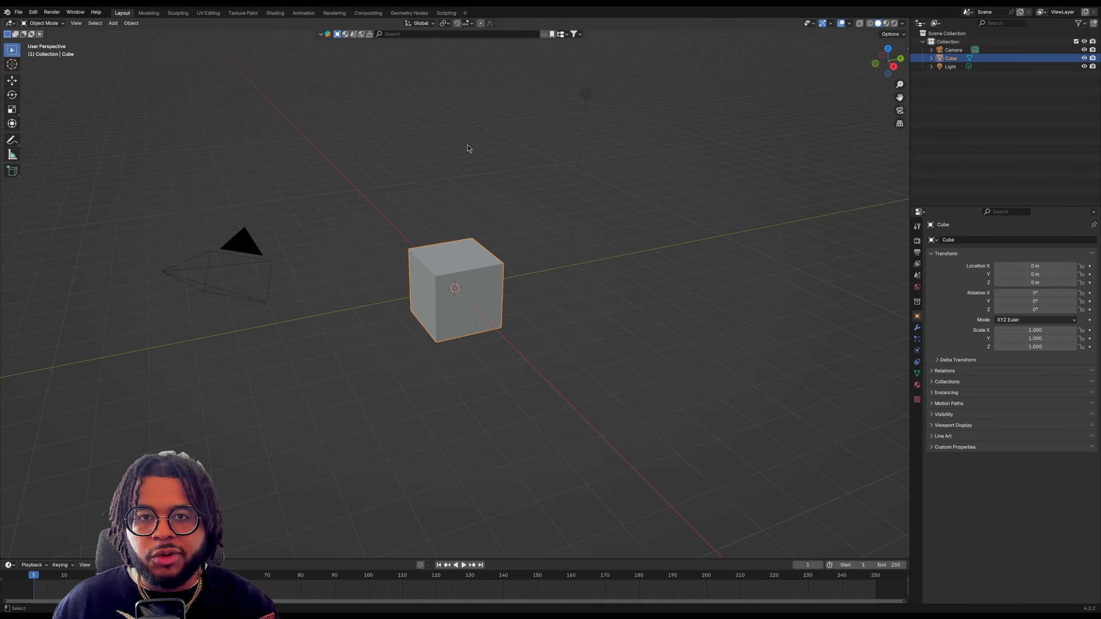
Enter Edit Mode with face selection and move the whole cube up along Z so its base rests on the ground plane
drag(892, 65, 847, 149)
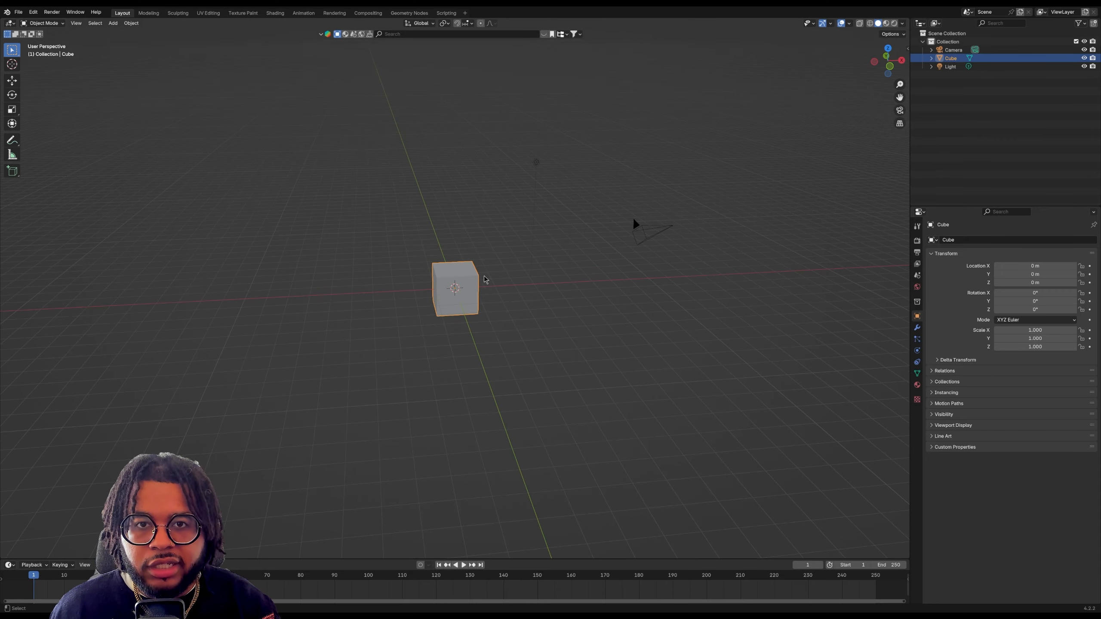
click(43, 23)
click(39, 42)
key(3)
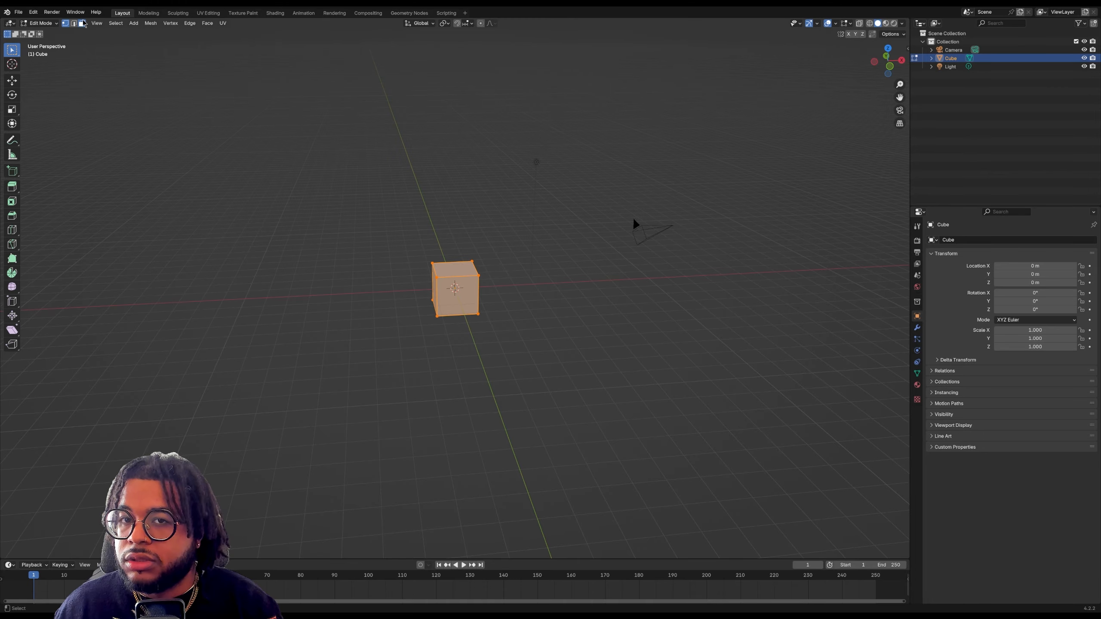
key(ctrl+KP_3)
click(11, 84)
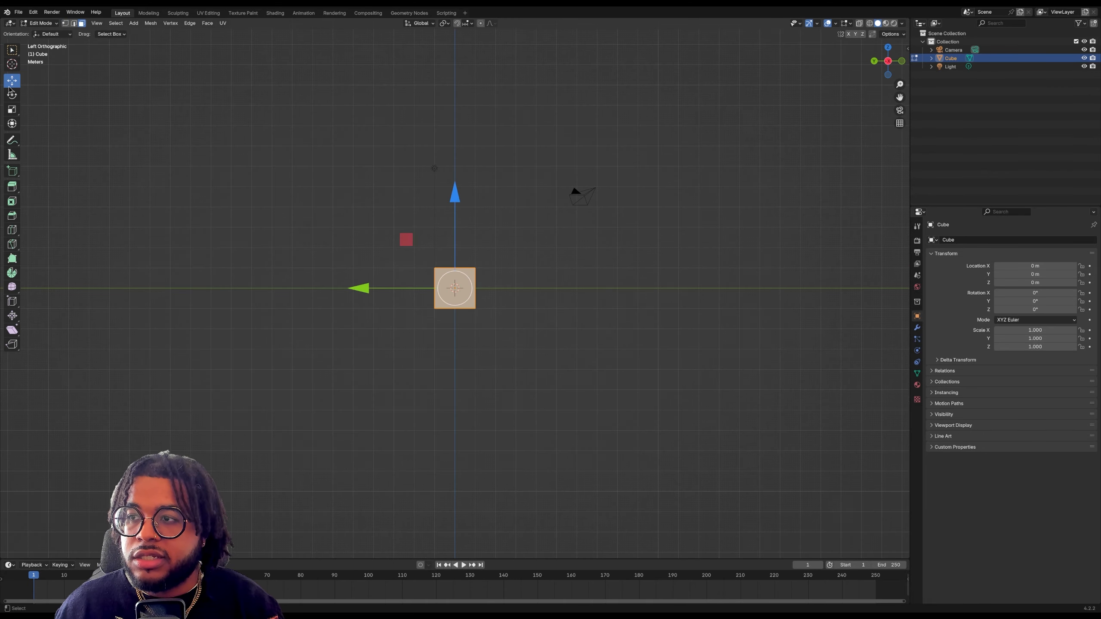
mouse_move(456, 211)
mouse_down()
mouse_move(455, 173)
mouse_move(455, 203)
mouse_move(456, 192)
mouse_up()
click(480, 226)
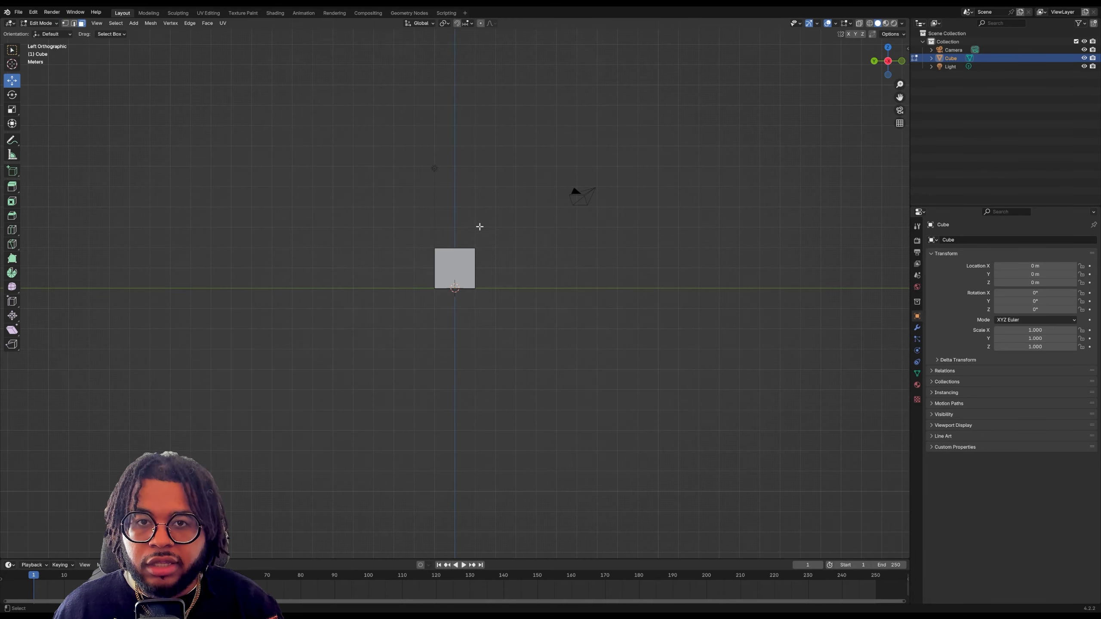
Select the entire cube mesh, isolate it in local view and set the transform pivot point to 3D Cursor
scroll(455, 238, up, 8)
scroll(451, 241, down, 1)
middle_drag(451, 241, 606, 226)
scroll(553, 249, down, 4)
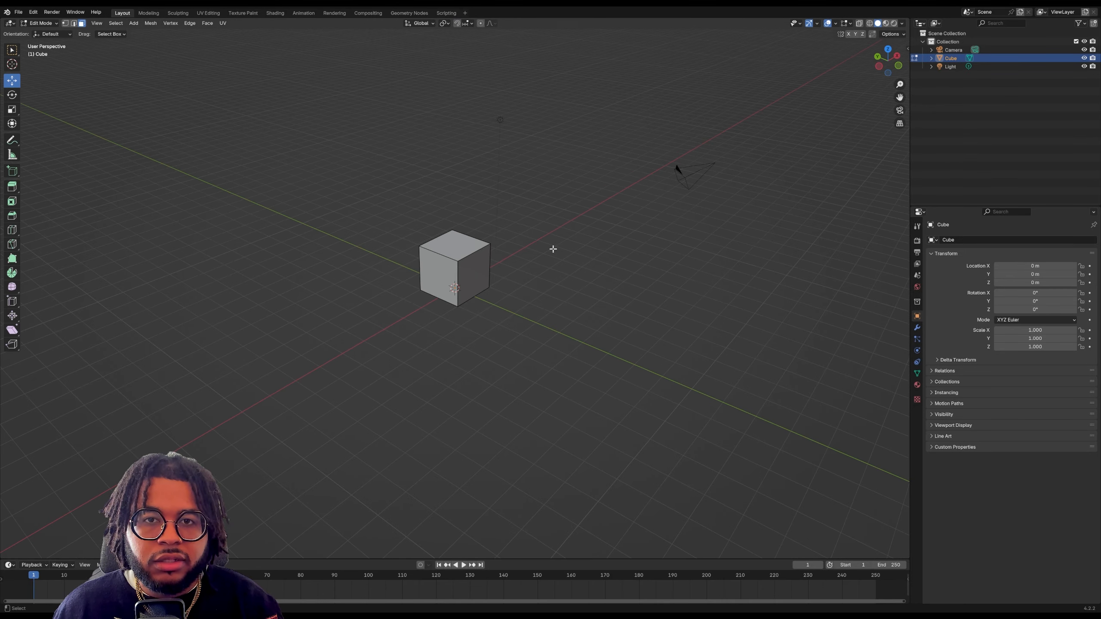
key(a)
click(13, 110)
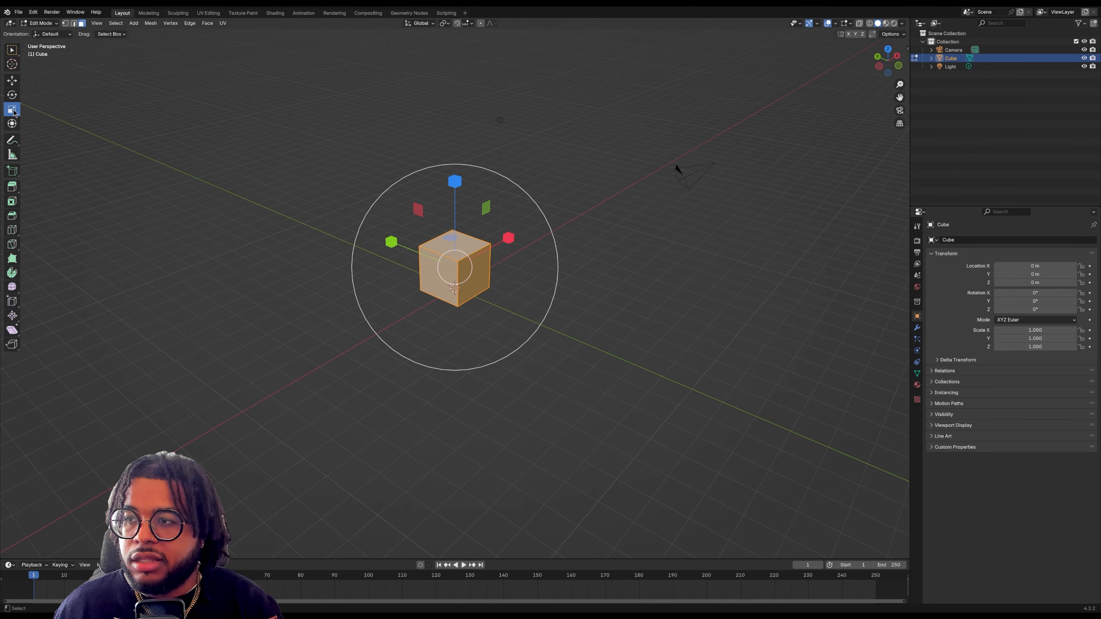
key(KP_Divide)
key(shift+space)
key(g)
key(period)
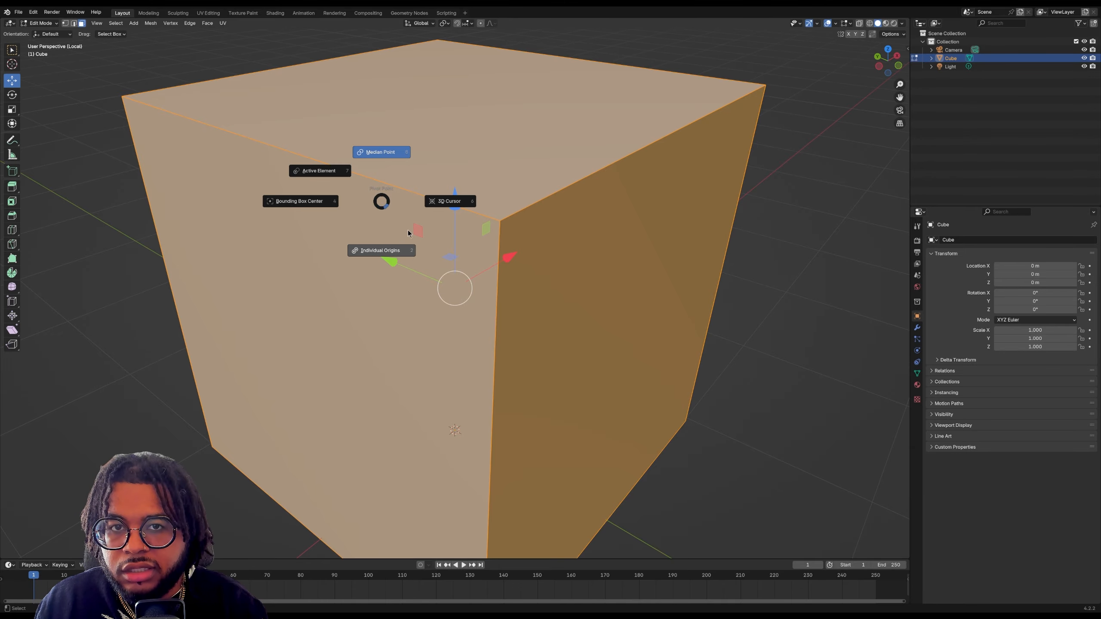
click(437, 204)
Scale the cube up uniformly to about 6.8 times, and stretch it along Y and X into a long room shape
scroll(438, 208, down, 13)
click(16, 111)
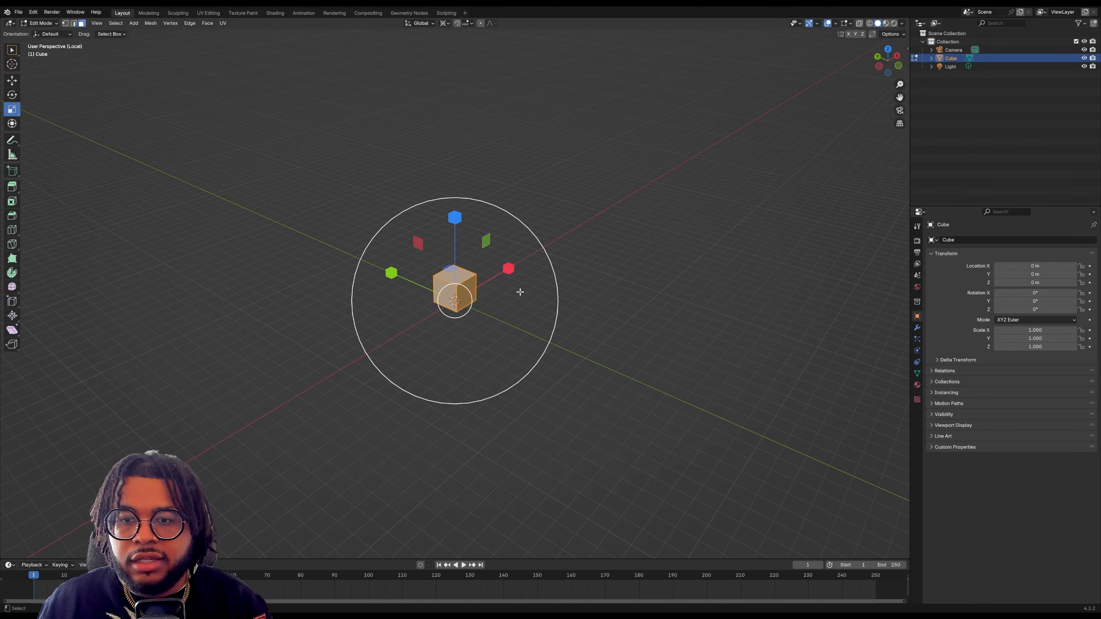
drag(519, 292, 17, 262)
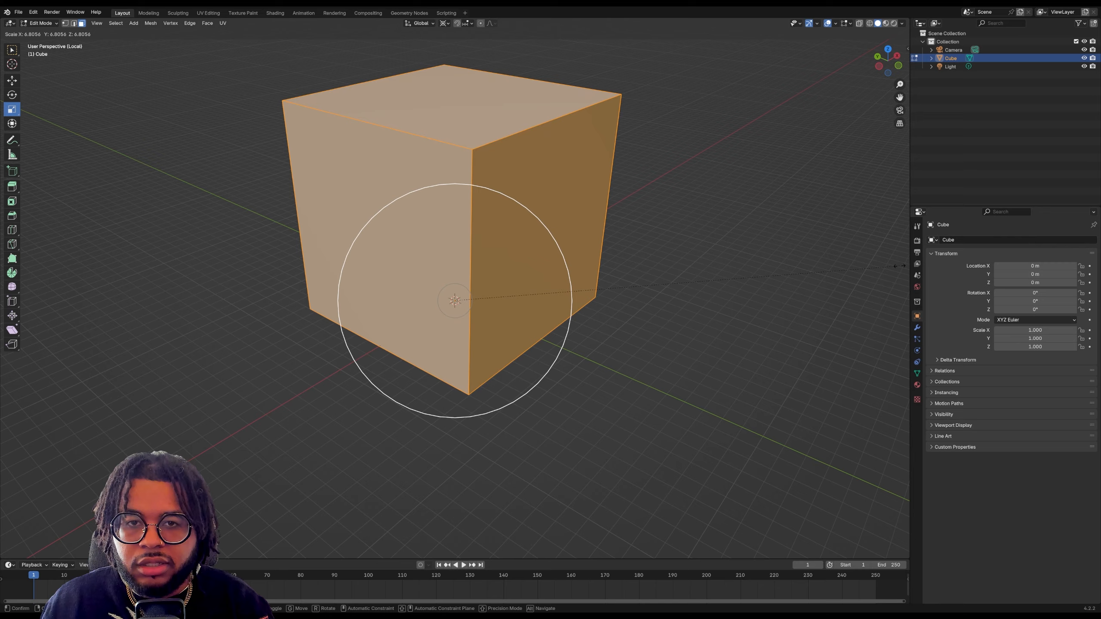
drag(388, 268, 217, 192)
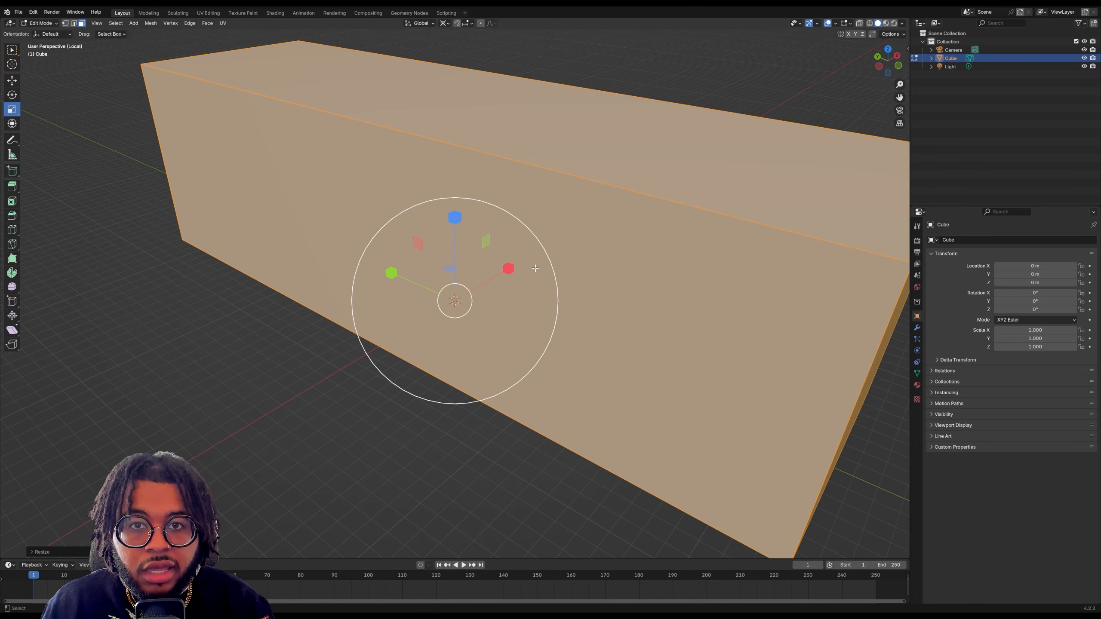
drag(508, 268, 554, 237)
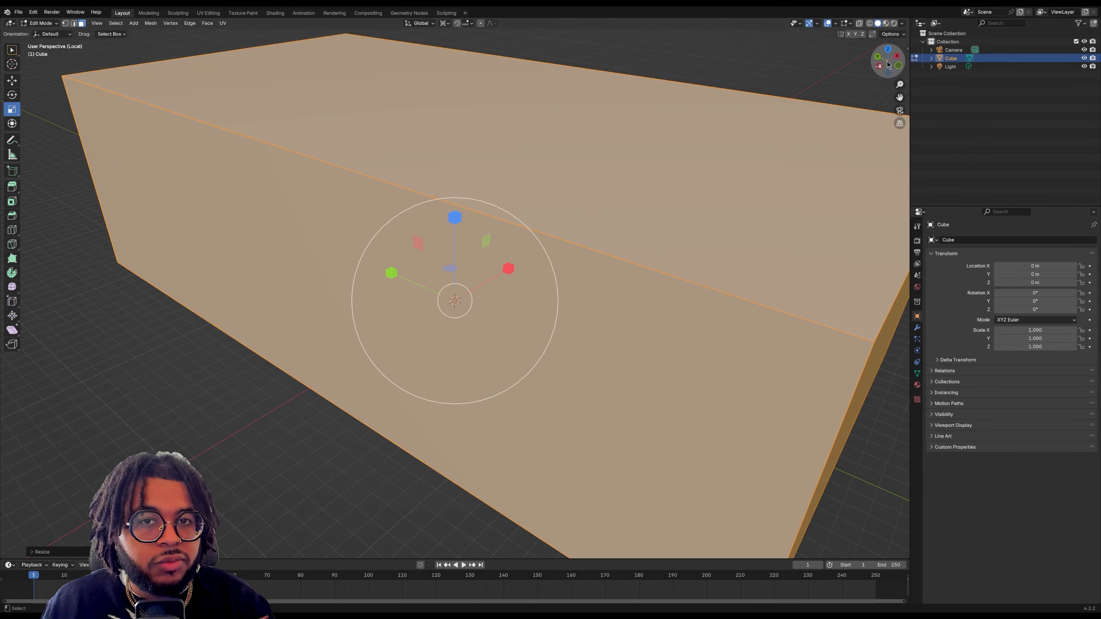
From inside the room, select all faces, narrow the room along X and lower its height along Z
drag(888, 61, 734, 183)
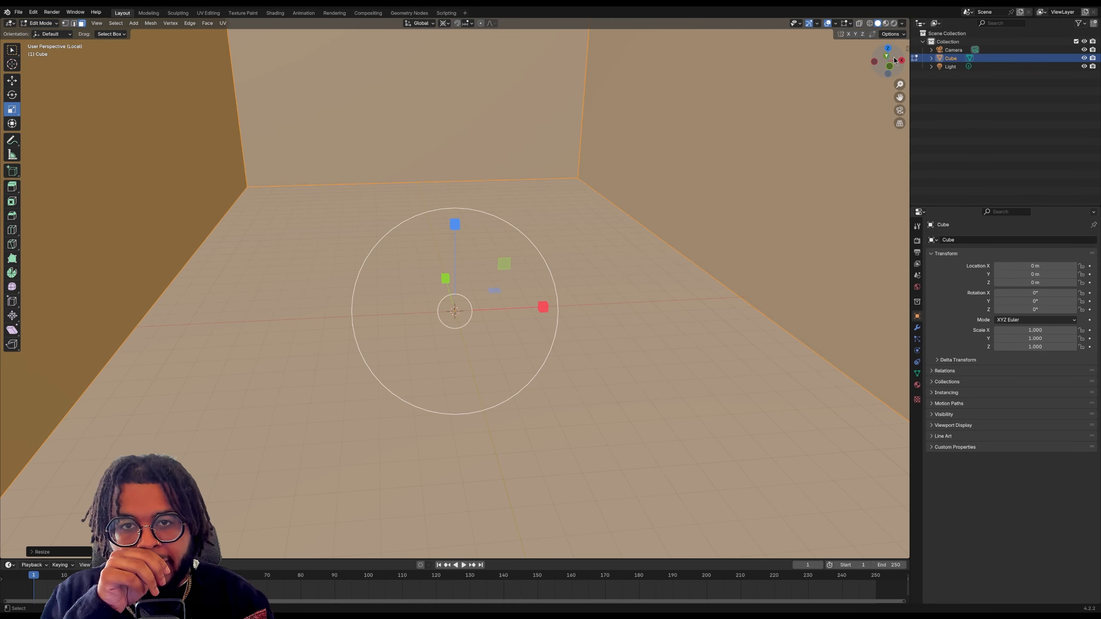
mouse_move(891, 61)
mouse_down()
mouse_move(886, 22)
mouse_move(877, 68)
mouse_up()
scroll(664, 170, up, 1)
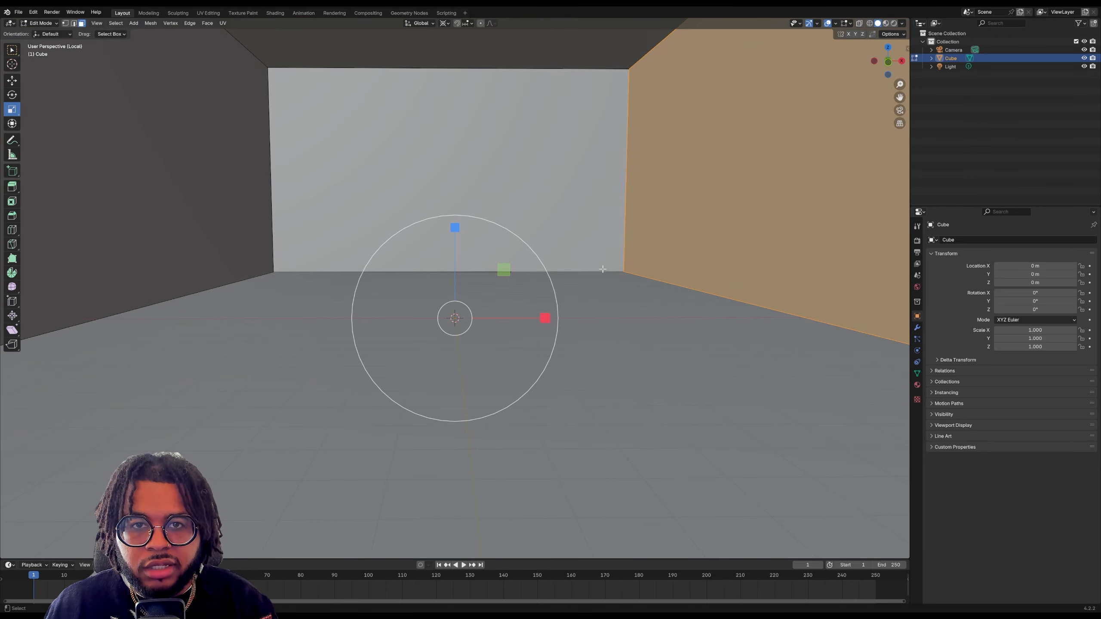
key(a)
mouse_move(545, 319)
mouse_down()
mouse_move(524, 321)
mouse_move(541, 319)
mouse_up()
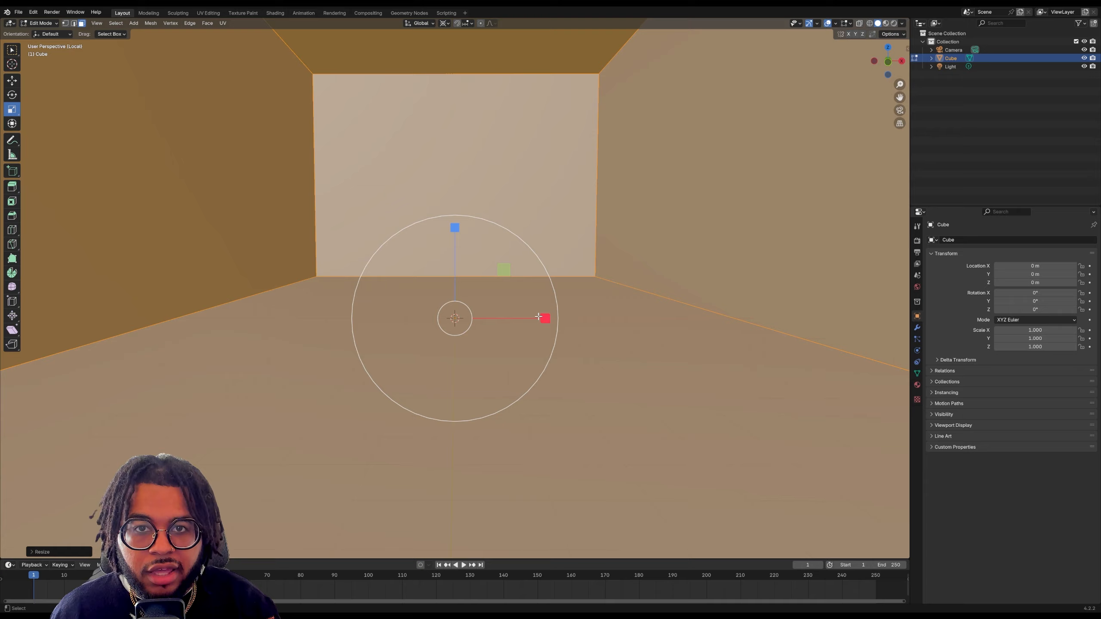
drag(545, 318, 540, 315)
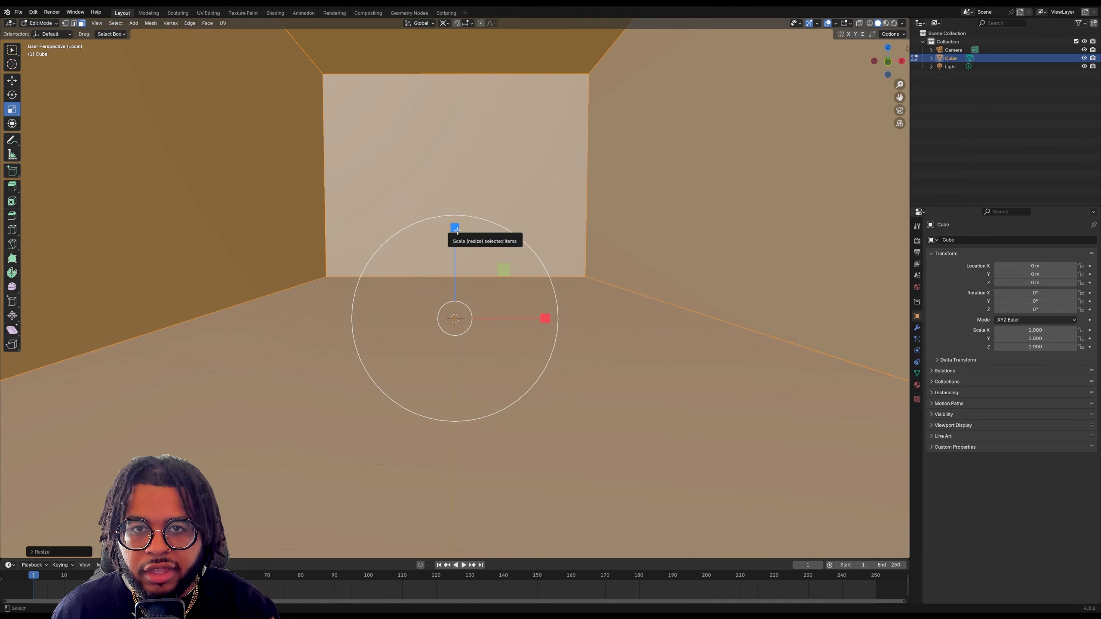
drag(457, 230, 458, 252)
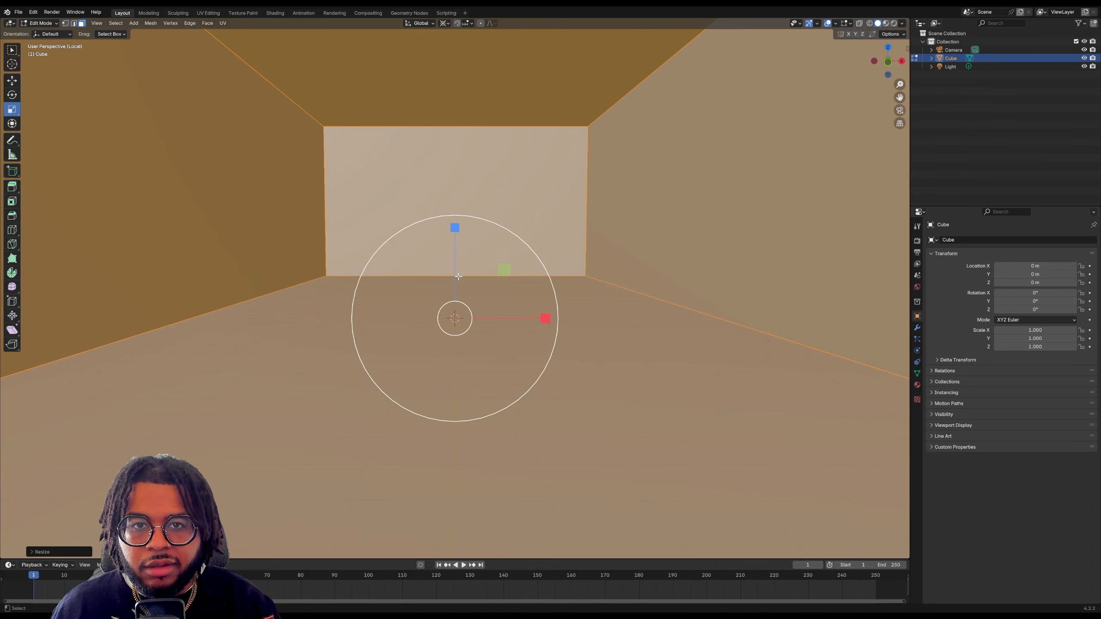
Lengthen the room slightly along the Y axis and deselect the mesh
scroll(457, 276, down, 2)
scroll(458, 276, up, 2)
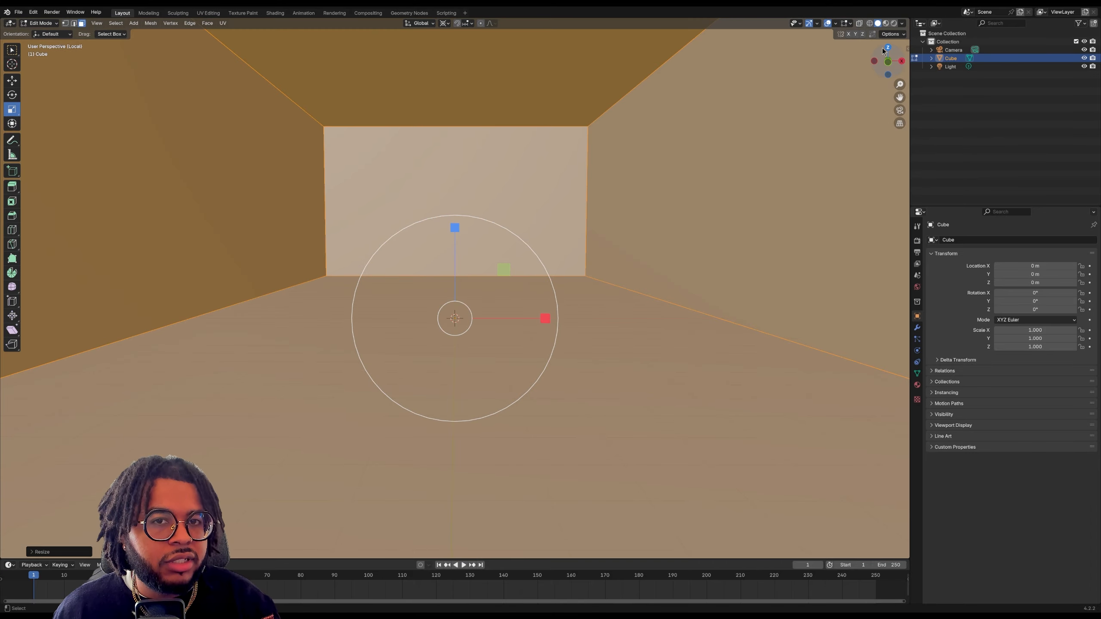
drag(882, 50, 975, 68)
scroll(695, 199, down, 6)
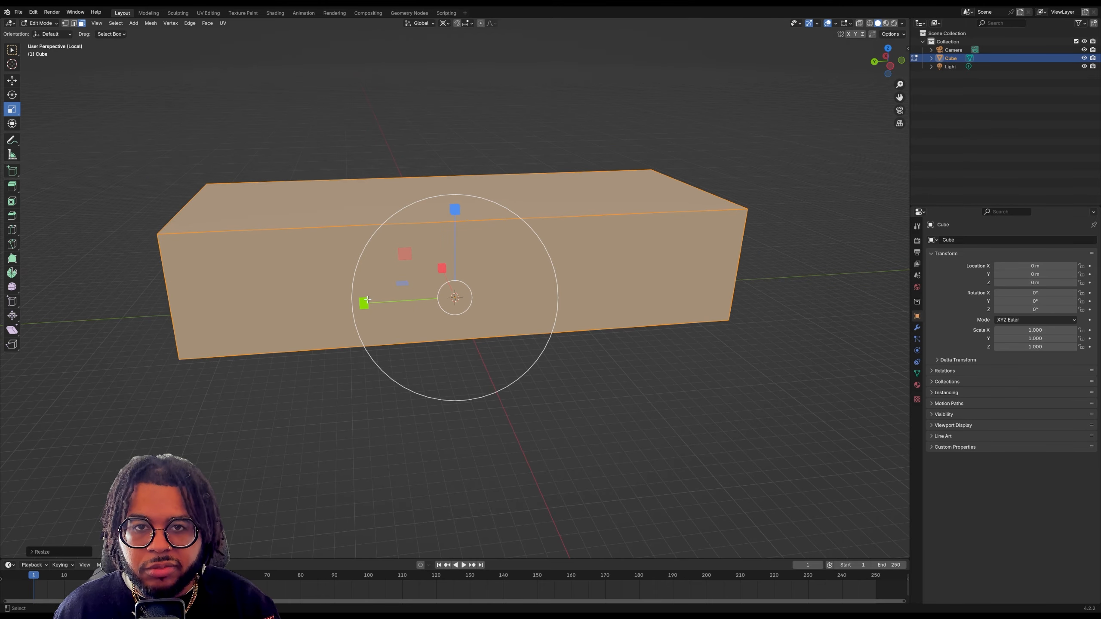
drag(367, 300, 351, 304)
click(626, 124)
Select the ceiling face from inside the room and separate it into its own object
mouse_move(885, 51)
mouse_down()
mouse_move(799, 38)
mouse_move(890, 46)
mouse_up()
scroll(885, 52, up, 4)
scroll(886, 51, up, 1)
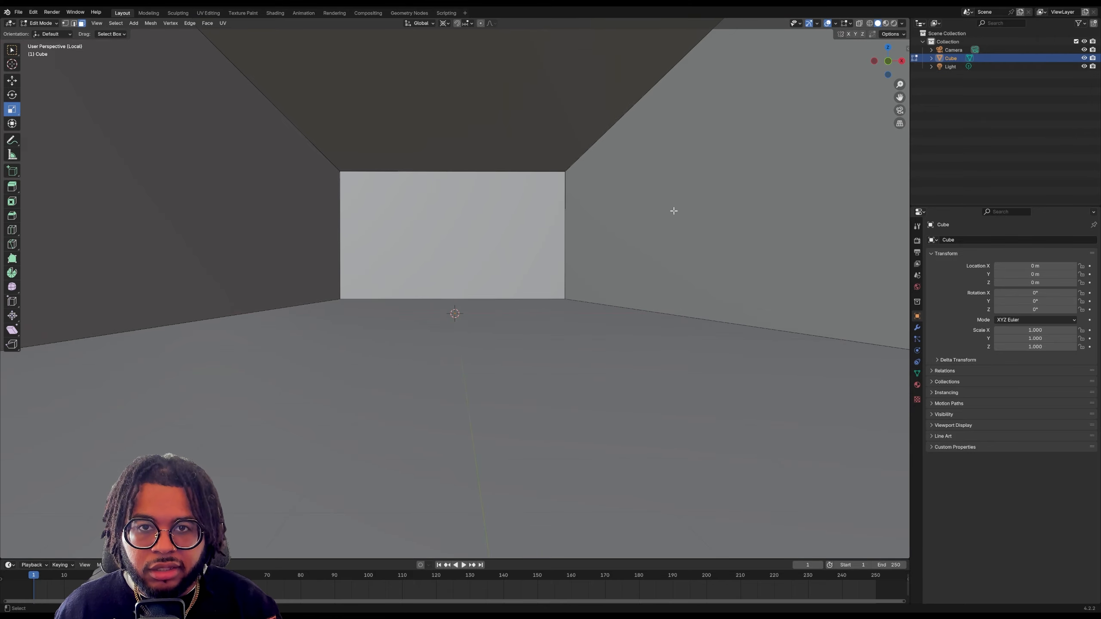
scroll(673, 211, up, 3)
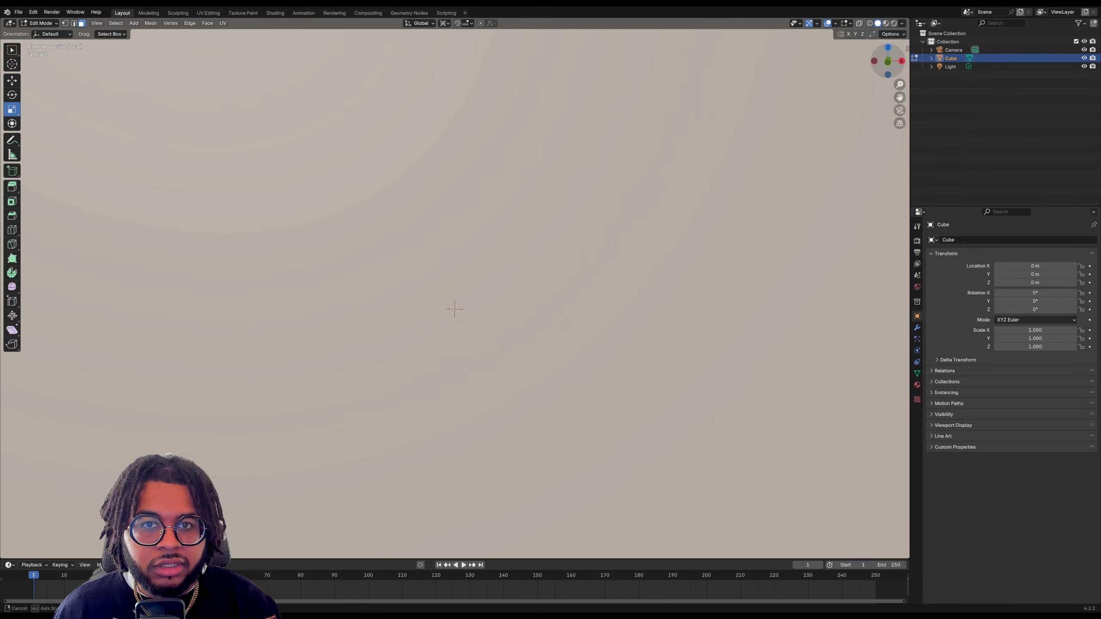
scroll(815, 111, down, 3)
drag(895, 61, 1, 95)
click(352, 95)
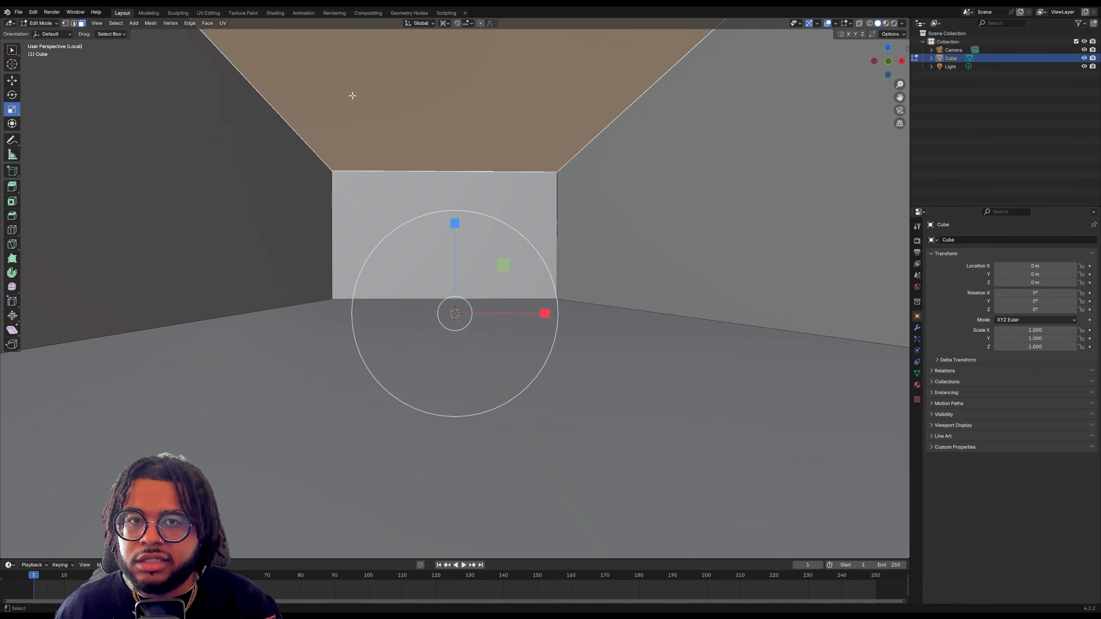
right_click(407, 224)
mouse_move(409, 224)
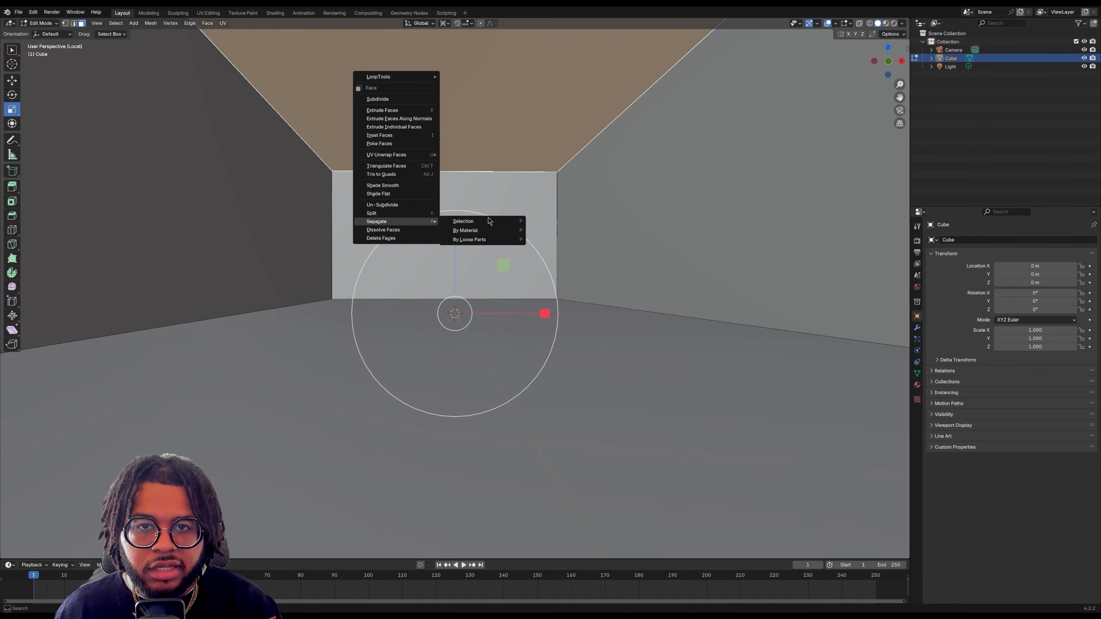
click(492, 221)
Select the floor face and separate it into its own object
click(612, 173)
click(710, 422)
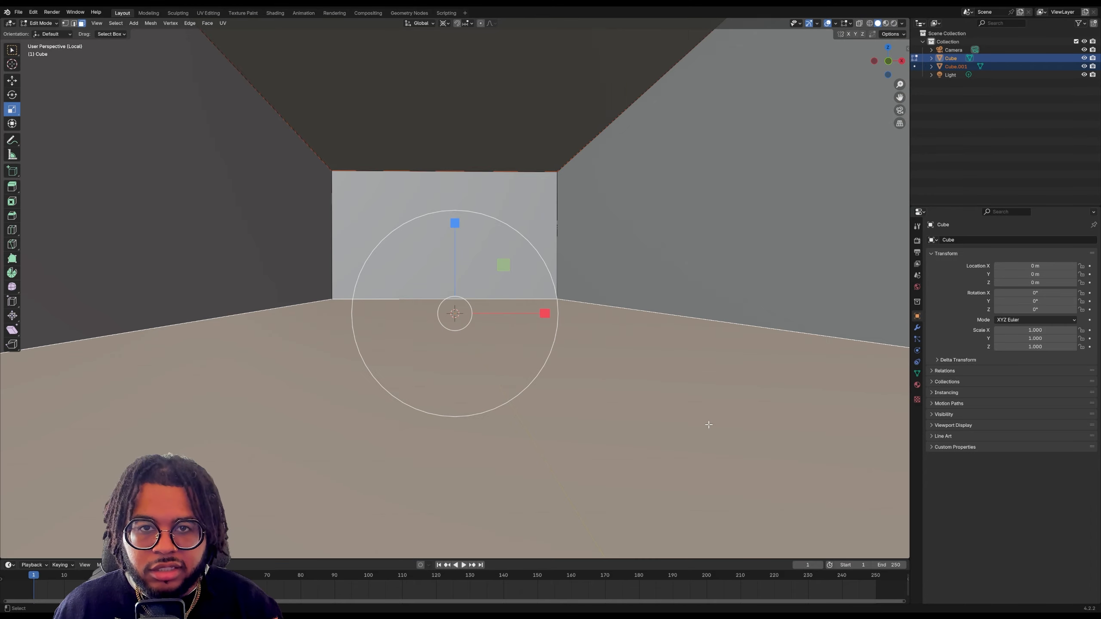
right_click(710, 424)
mouse_move(710, 425)
click(751, 425)
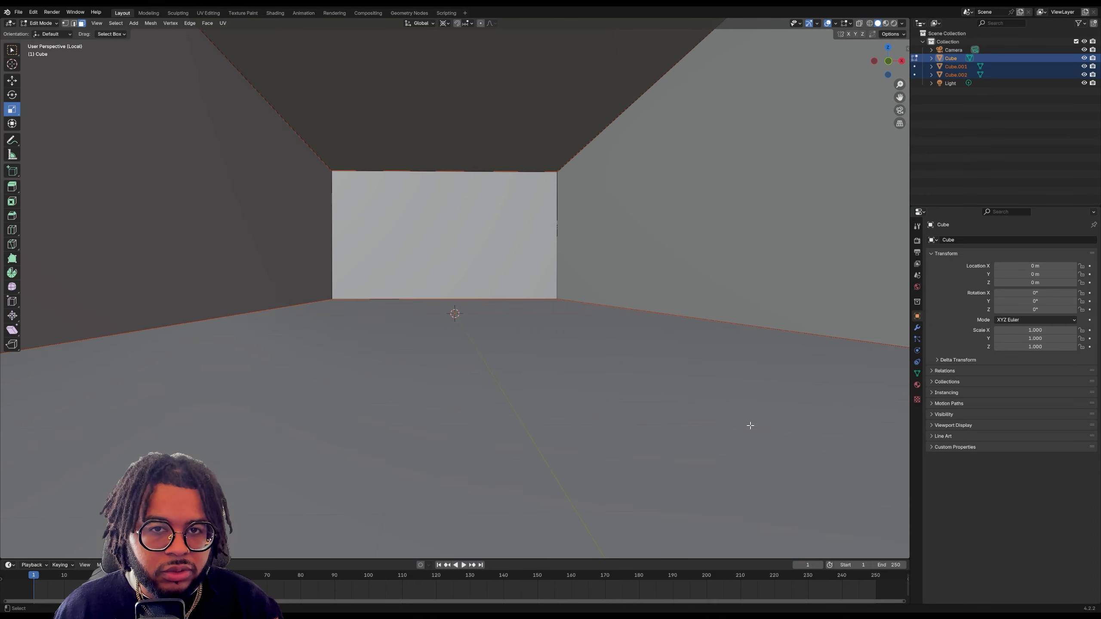
Select the far end wall face and separate it into its own object
click(401, 257)
right_click(401, 243)
mouse_move(403, 244)
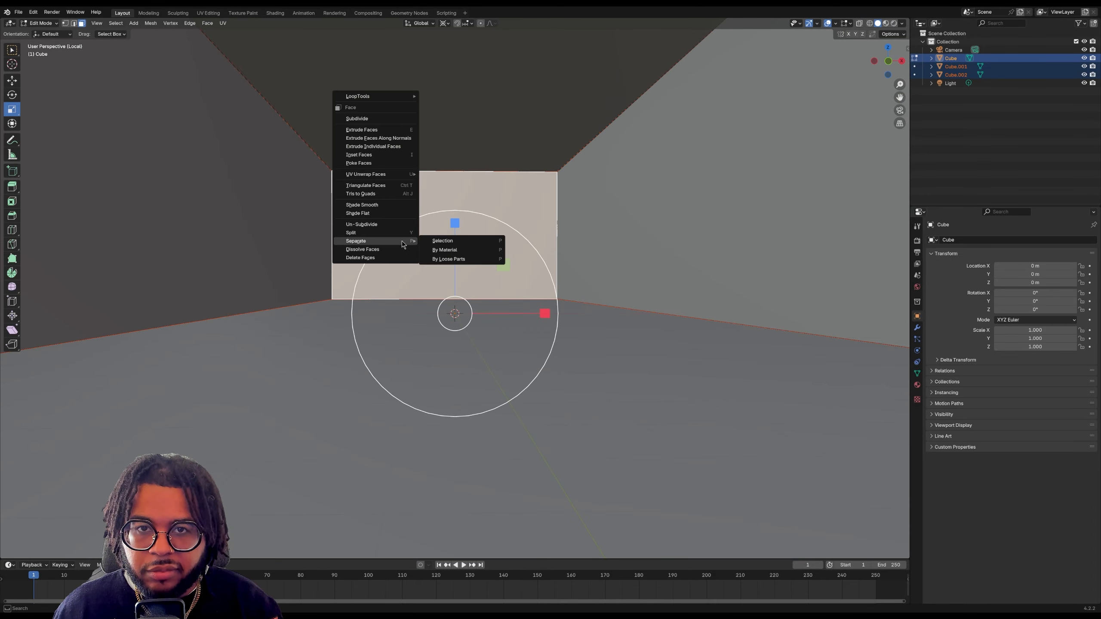
click(457, 240)
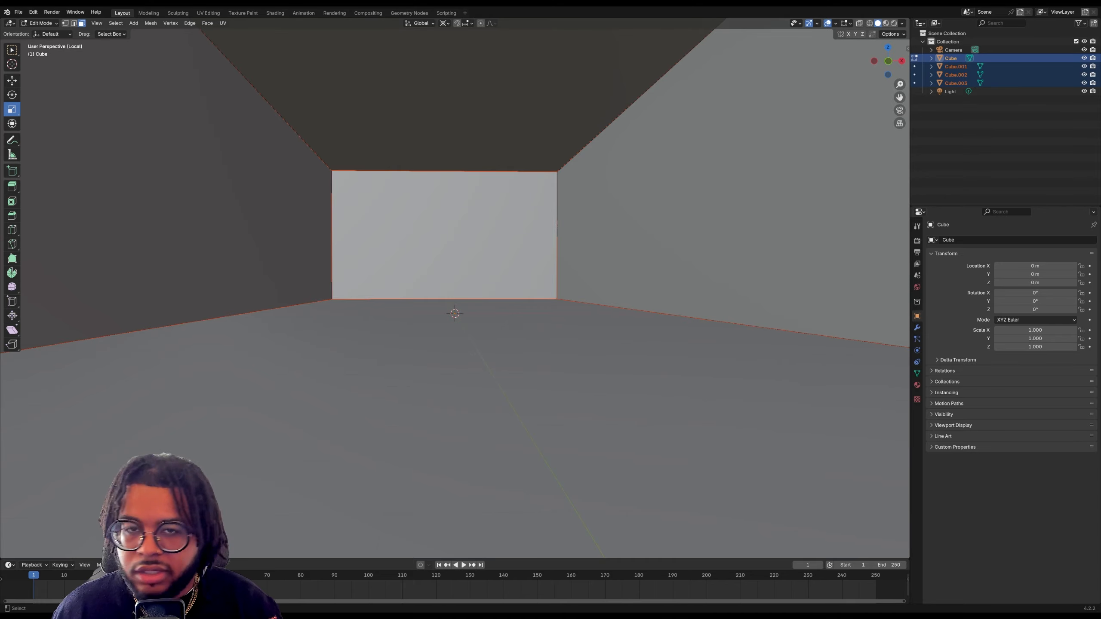
Return to Object Mode and rename the original cube object holding the remaining walls as Walls
middle_drag(457, 260, 662, 155)
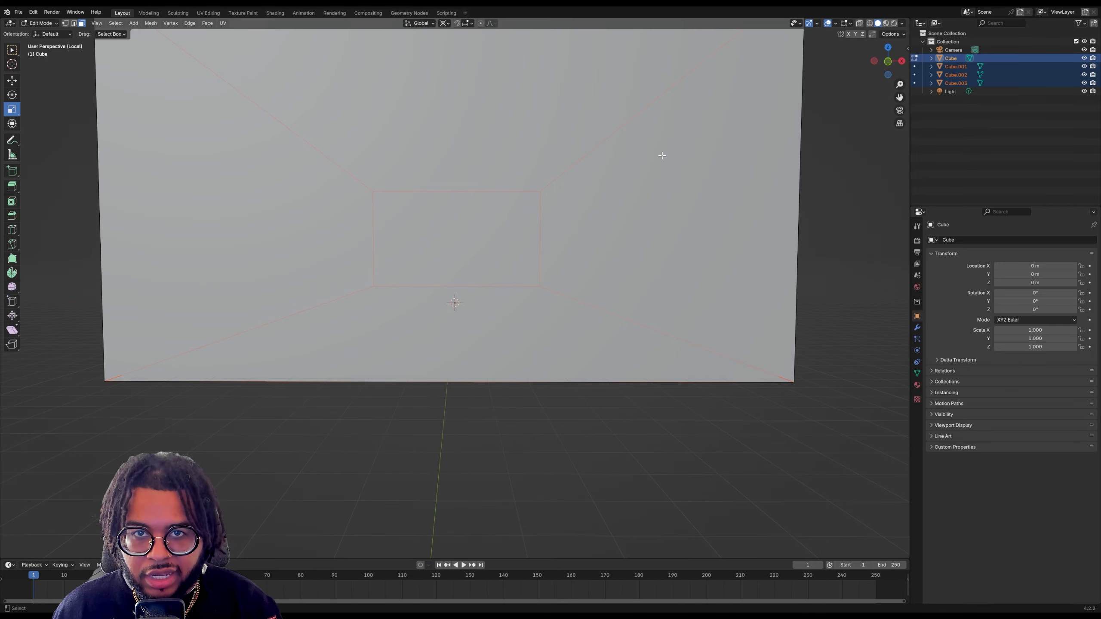
scroll(661, 155, down, 2)
drag(888, 62, 884, 85)
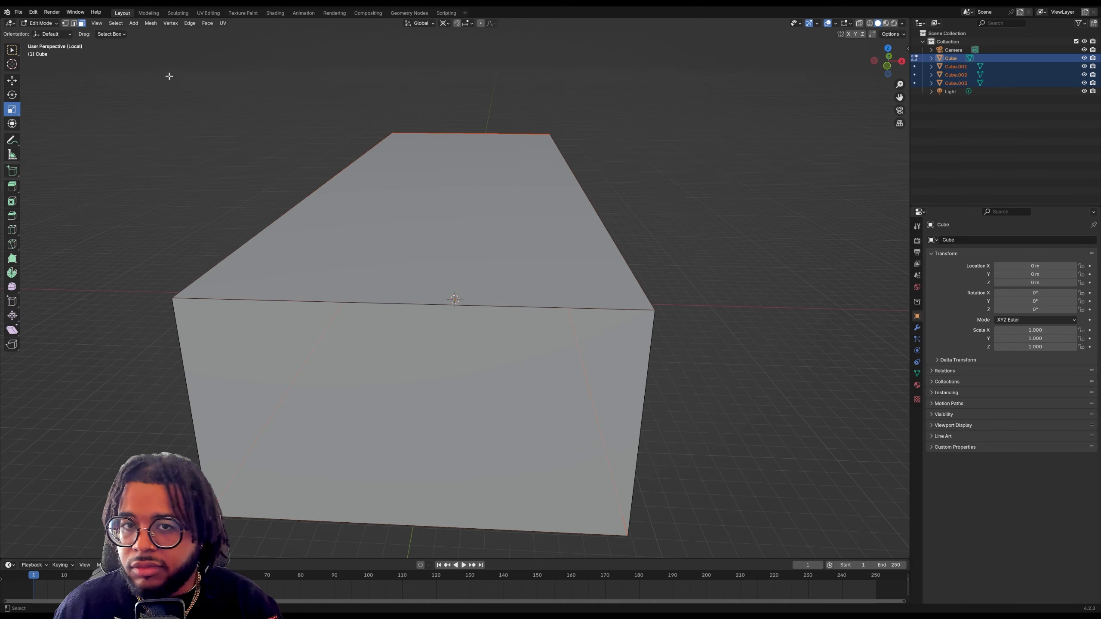
click(40, 23)
click(41, 32)
click(953, 58)
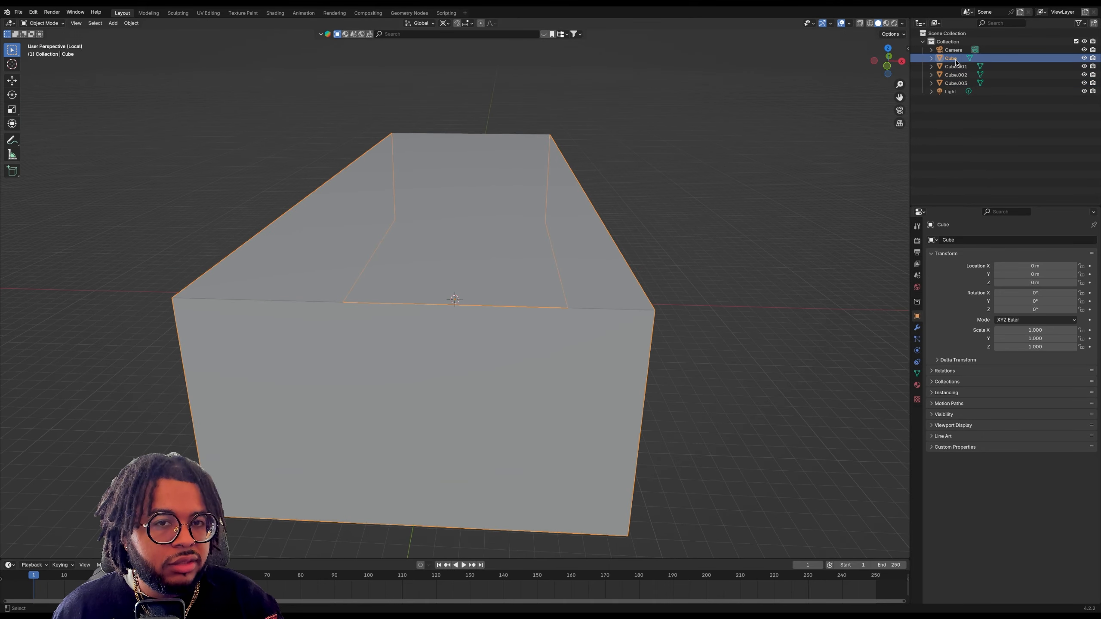
drag(894, 59, 836, 61)
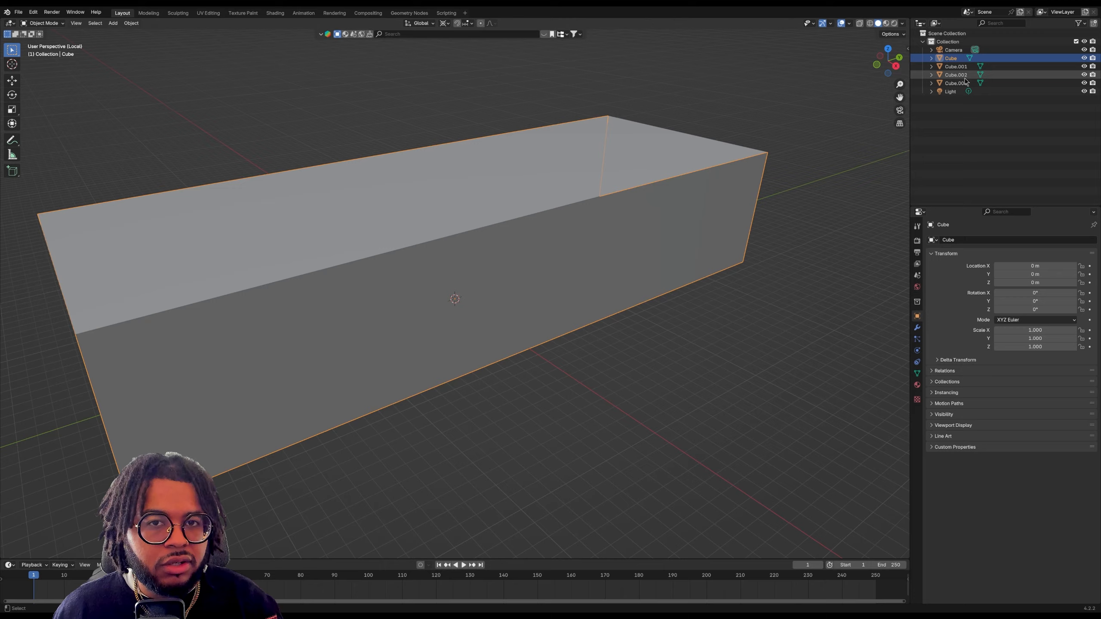
double_click(953, 58)
text(Walls)
key(Return)
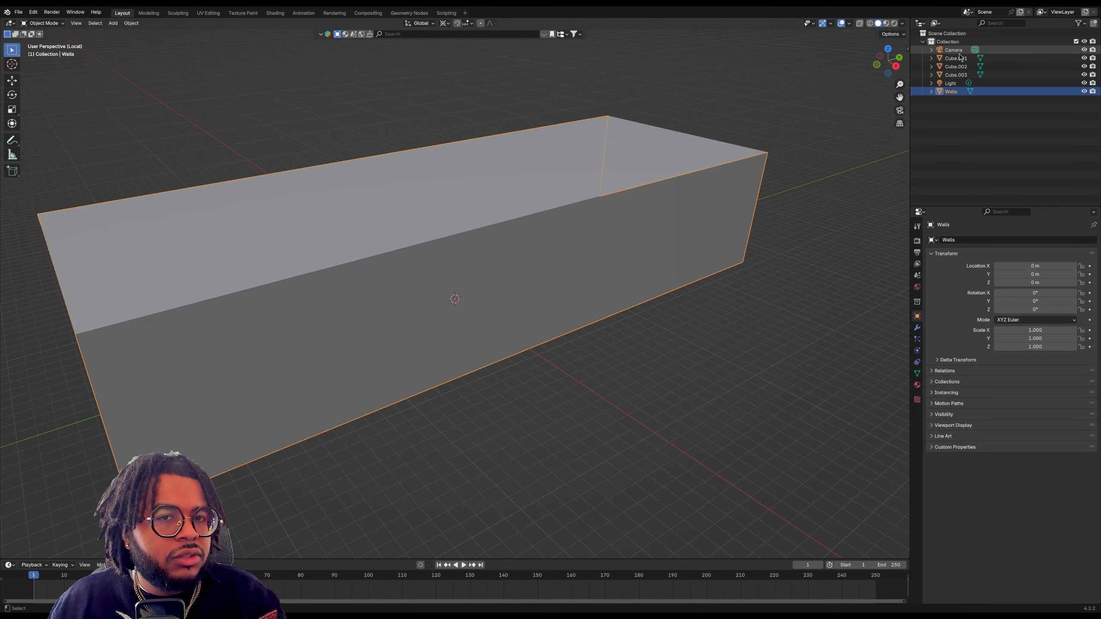
Rename the separated ceiling object as Roof and hide it in the viewport
click(959, 57)
double_click(959, 56)
text(T)
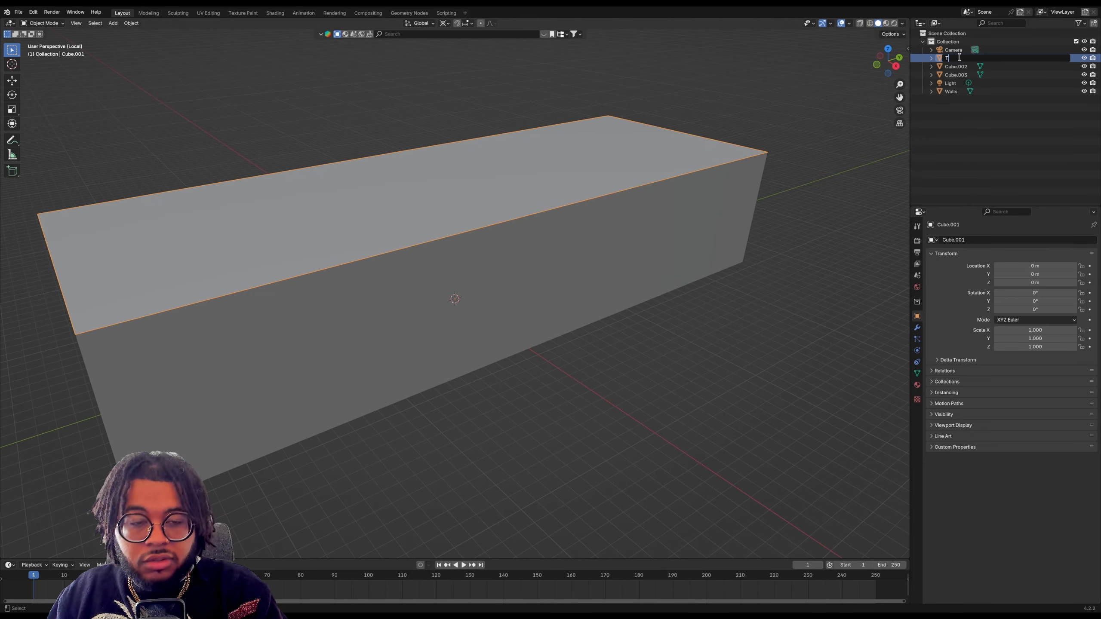
text(oof)
key(Return)
key(h)
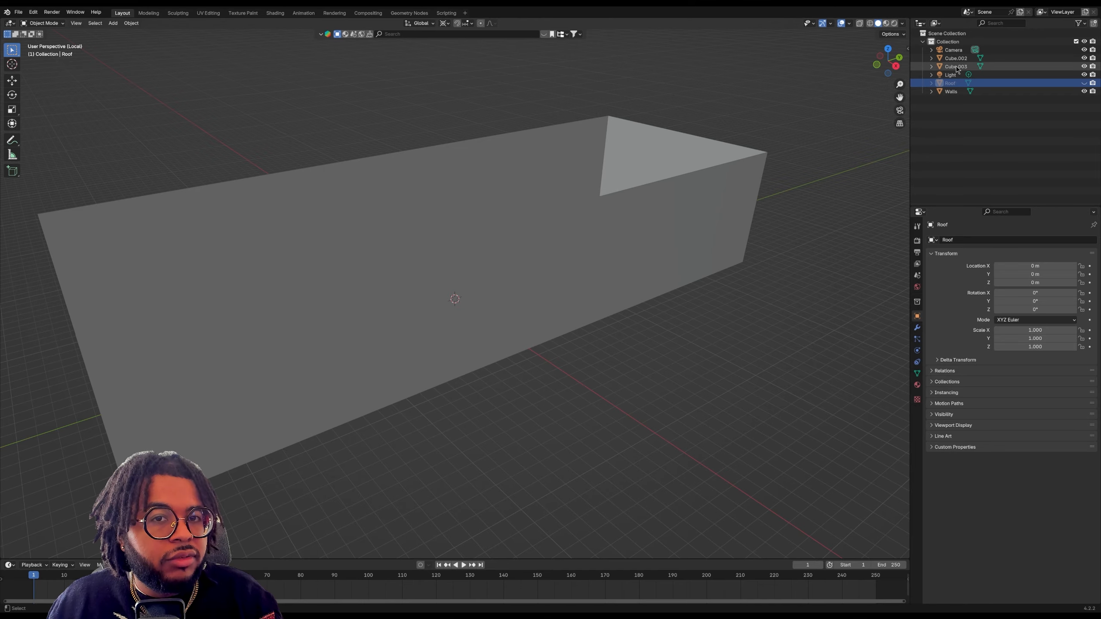
Rename the separated floor object, Cube.002, as Floor
click(956, 66)
click(958, 58)
double_click(957, 59)
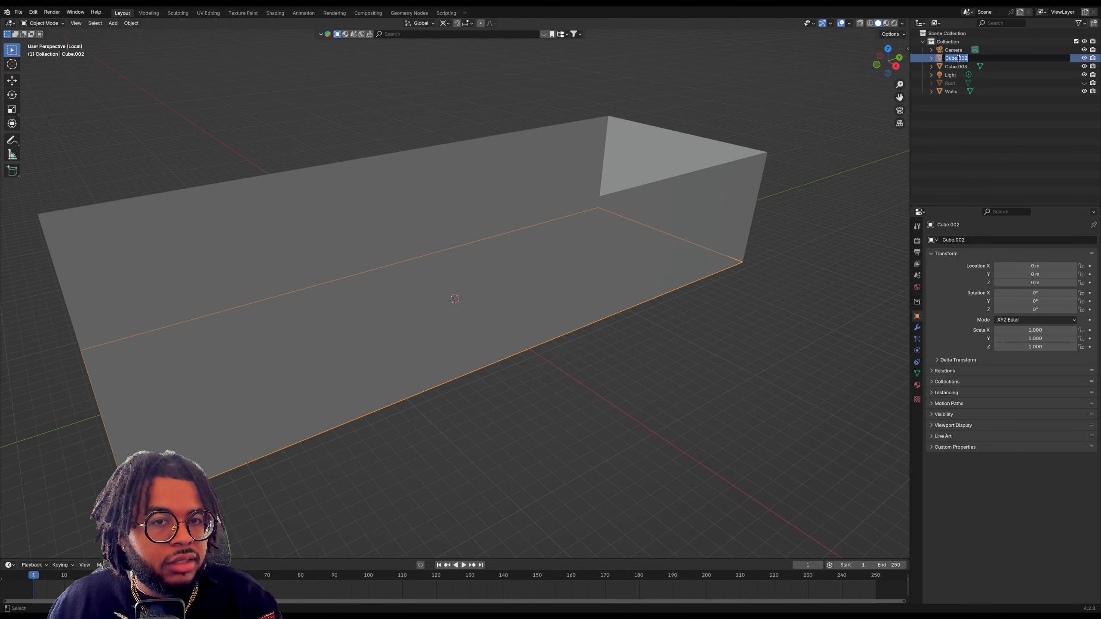
text(Floor)
key(Return)
Rename the separated end wall object, Cube.003, as Front Wall
double_click(958, 58)
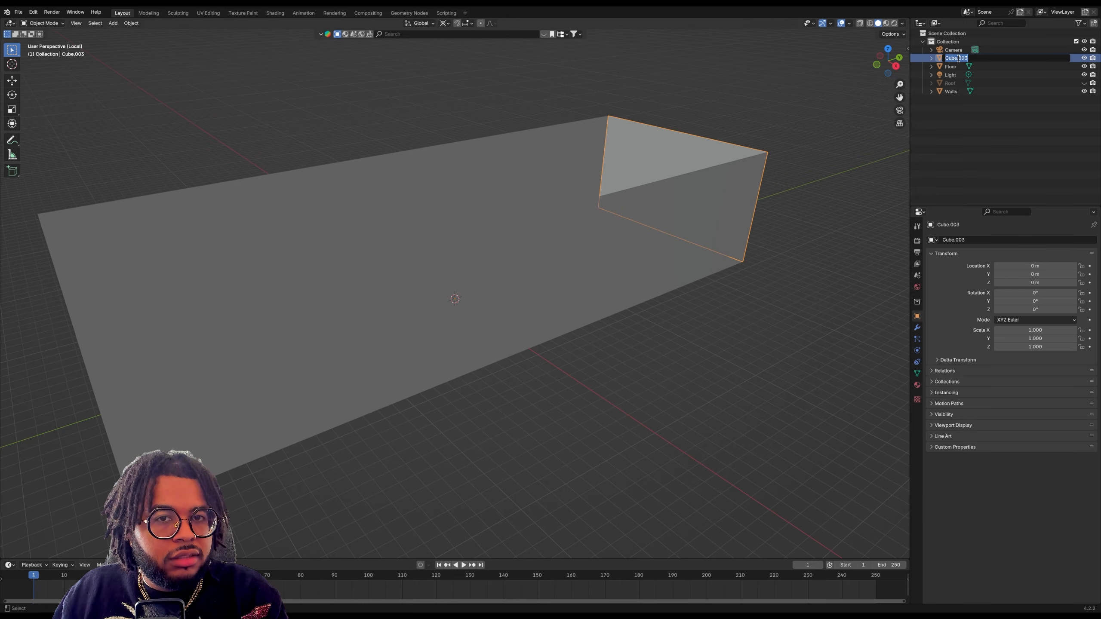
text(F)
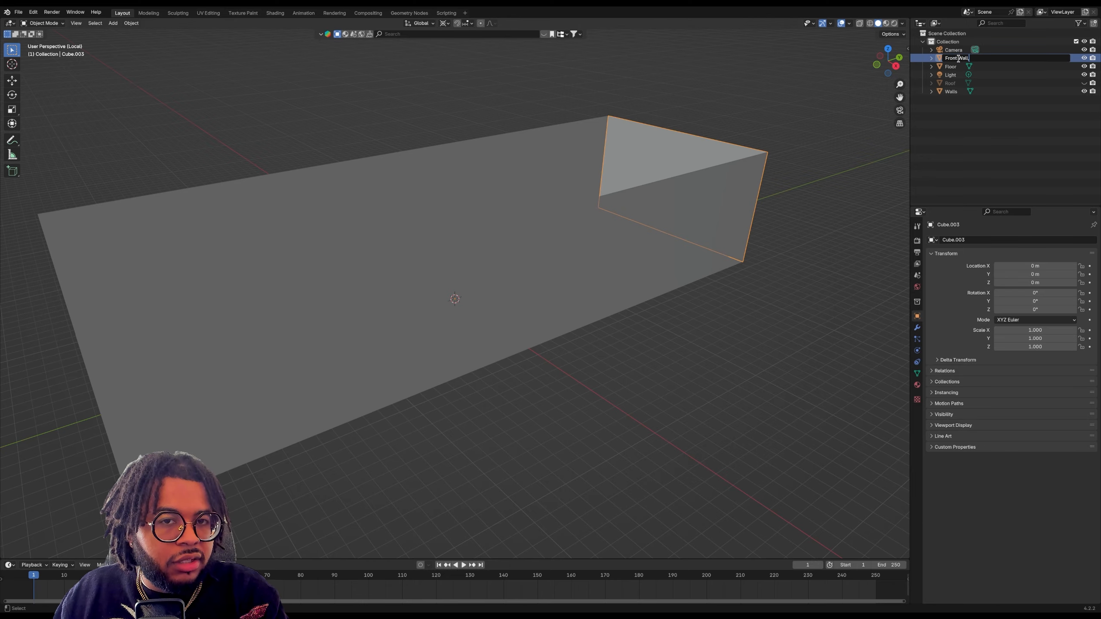
text(ront Wall)
key(Return)
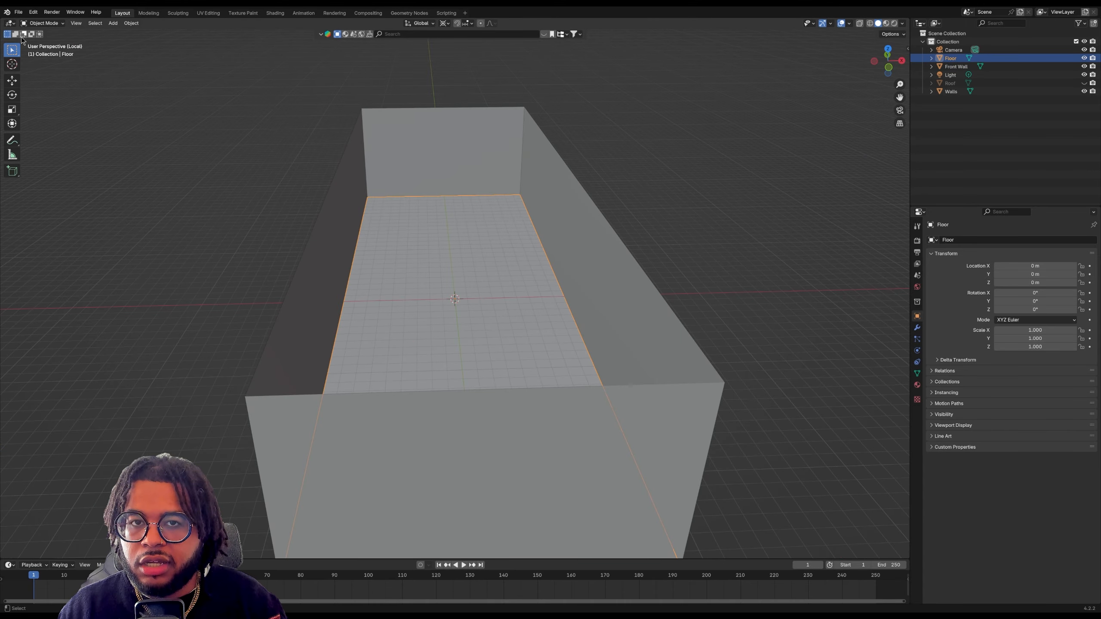
Enter Edit Mode on the Floor object, isolate it in local view and select its face
click(43, 22)
click(42, 39)
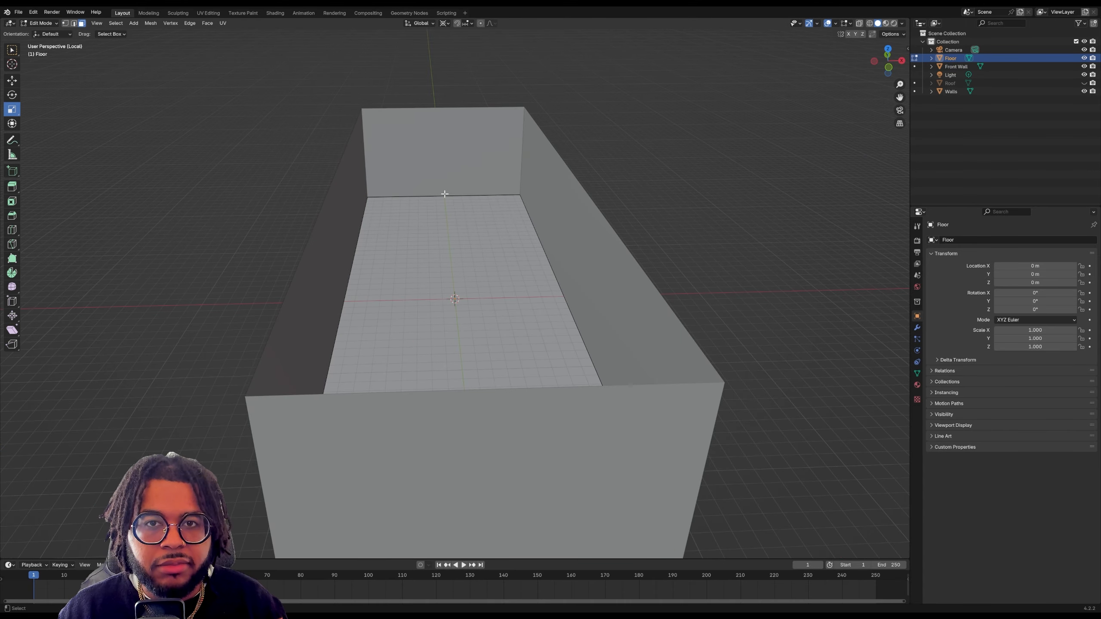
key(KP_Divide)
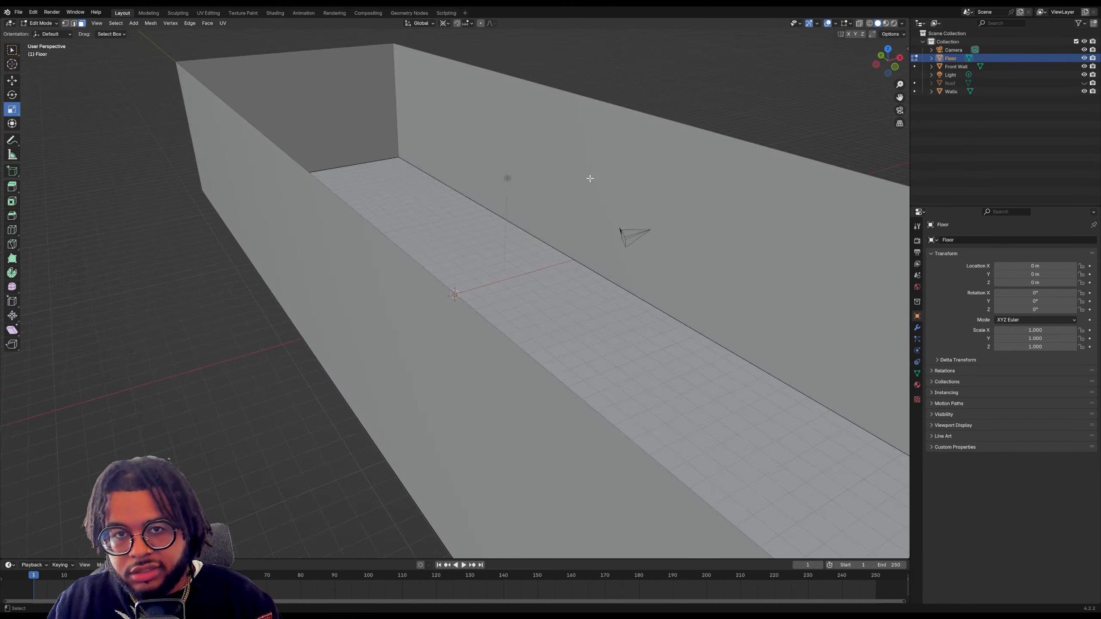
key(KP_Divide)
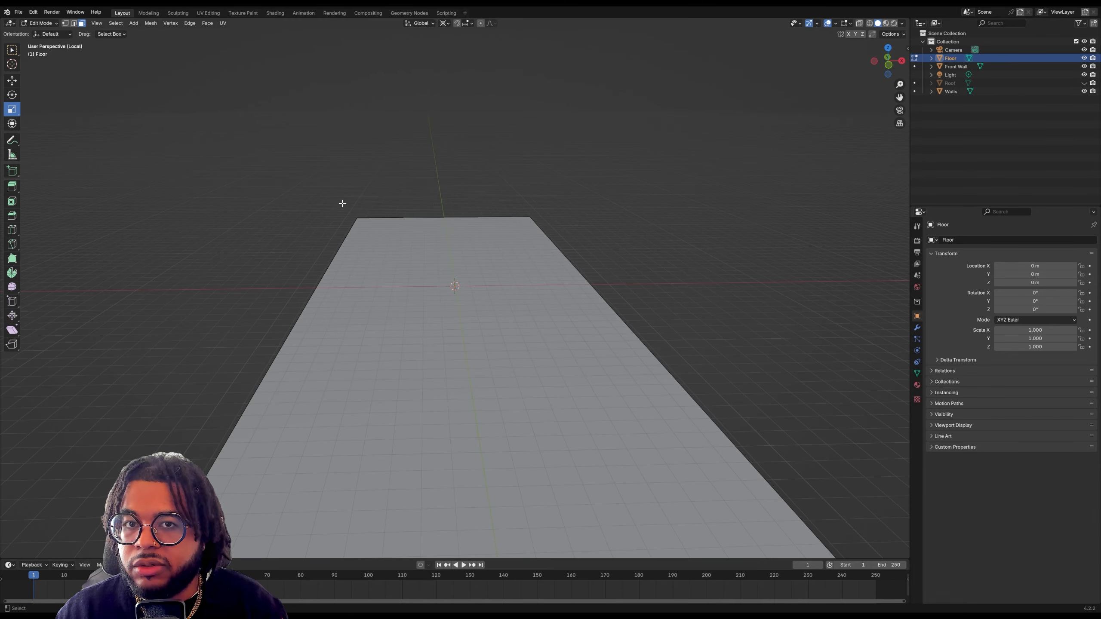
click(388, 235)
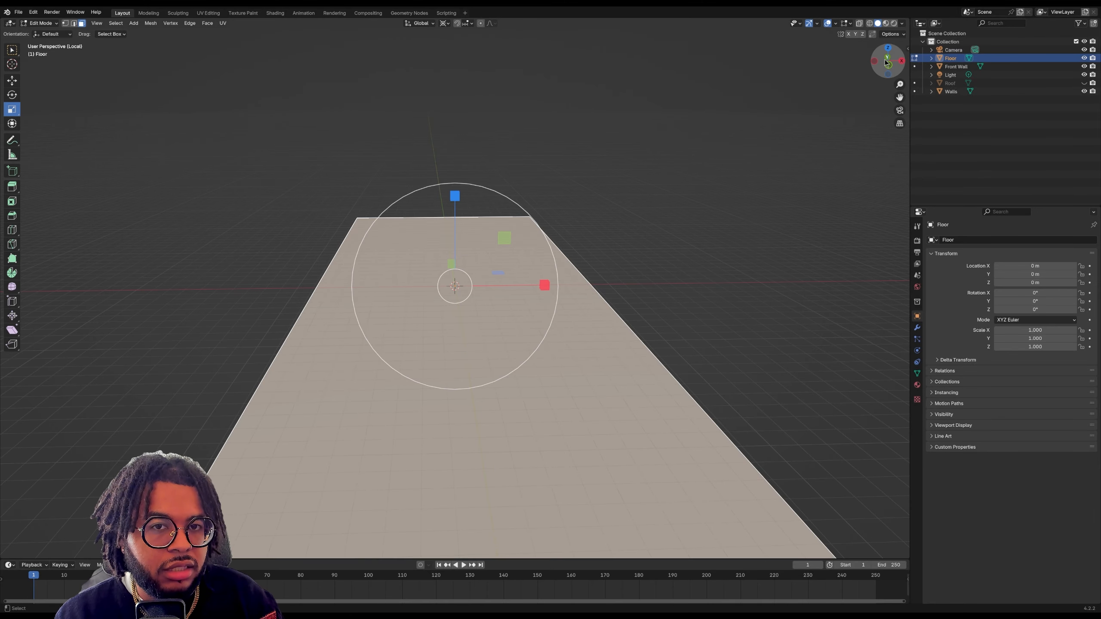
drag(896, 63, 886, 64)
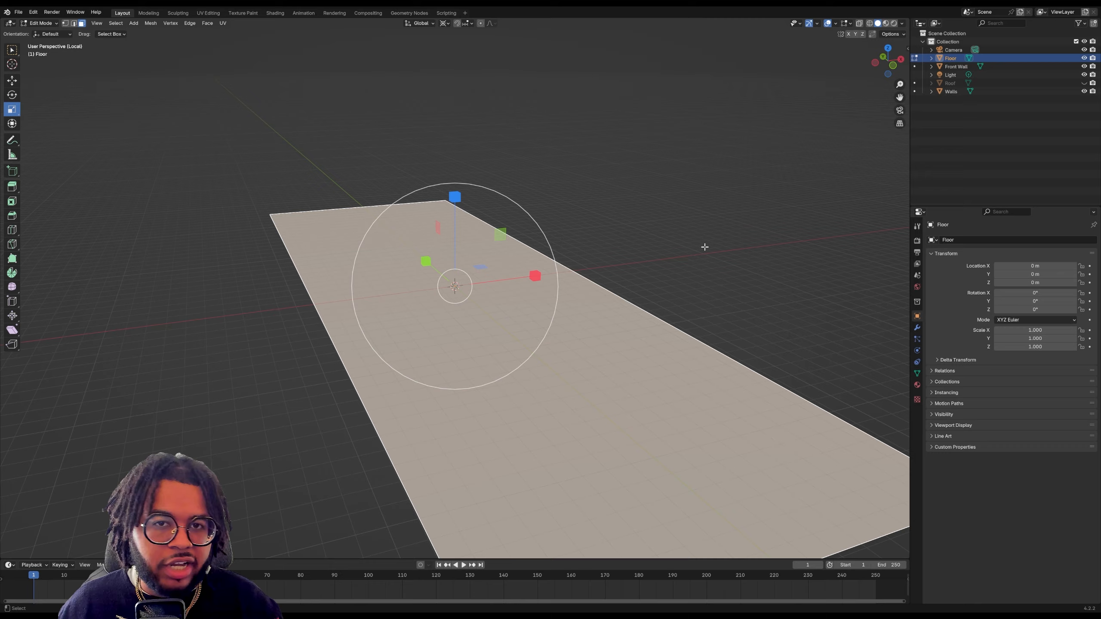
scroll(540, 415, up, 4)
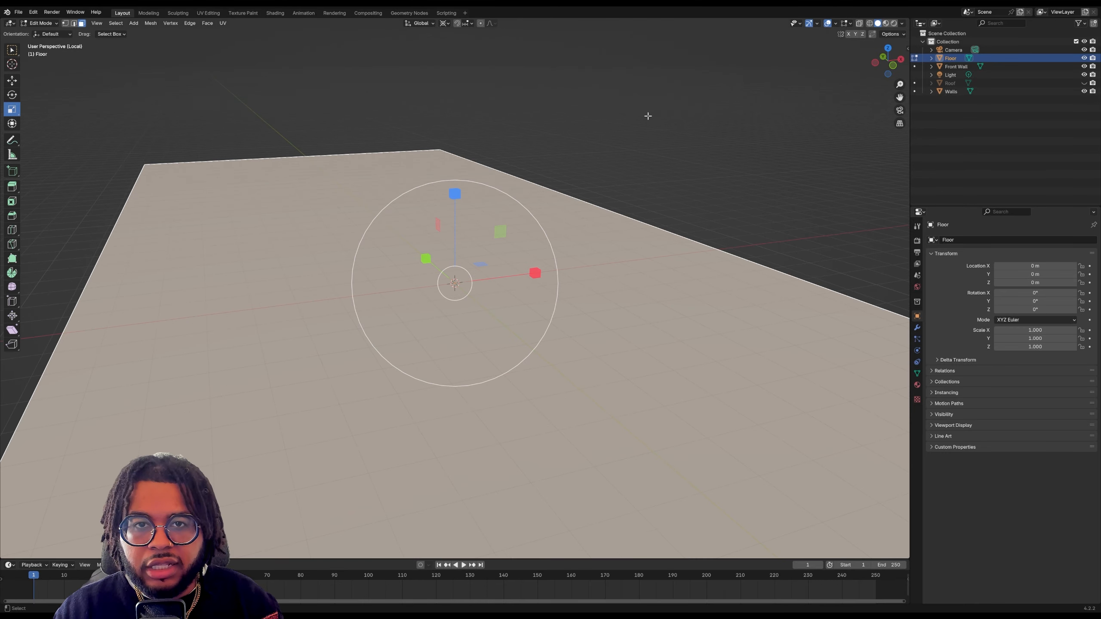
click(649, 116)
click(325, 333)
right_click(230, 174)
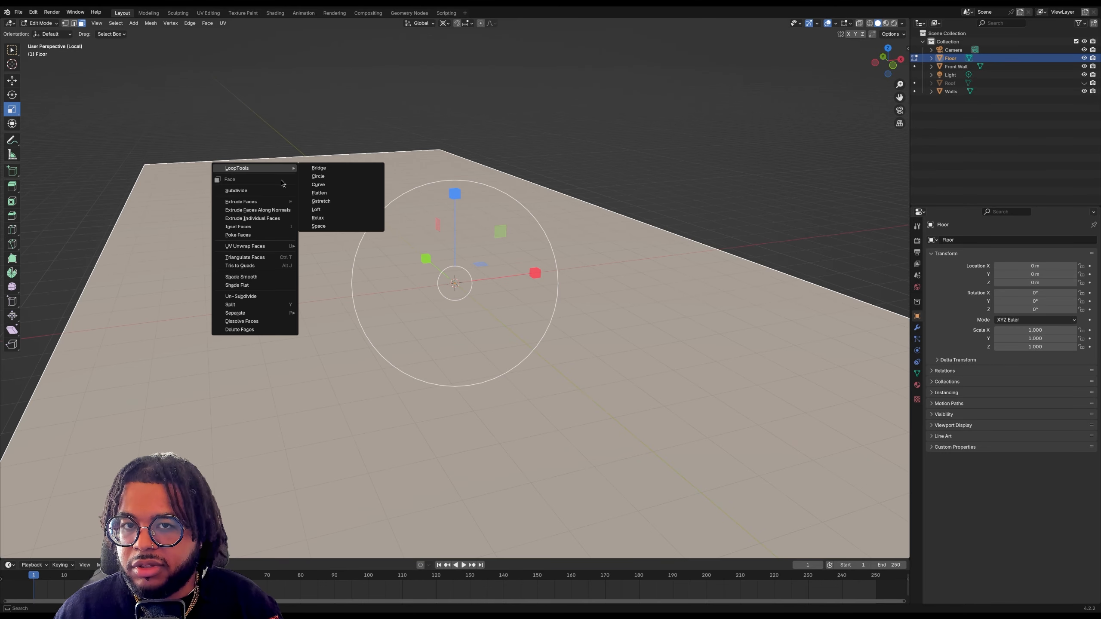
Add 17 evenly spaced loop cuts across the floor's length and 11 across its width to form a tile grid
click(12, 230)
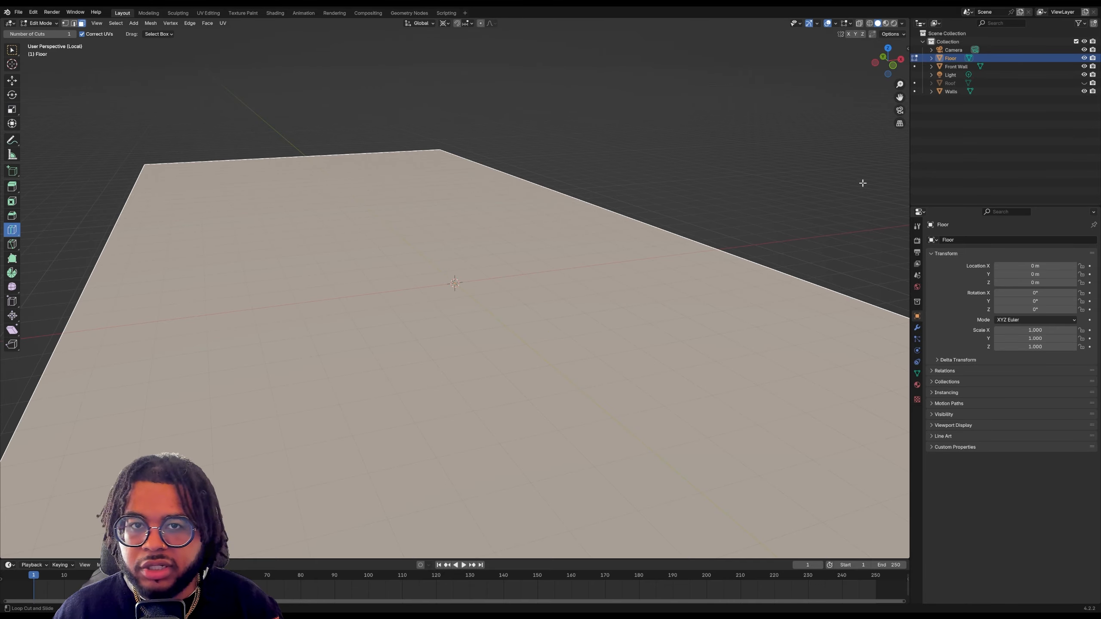
key(KP_7)
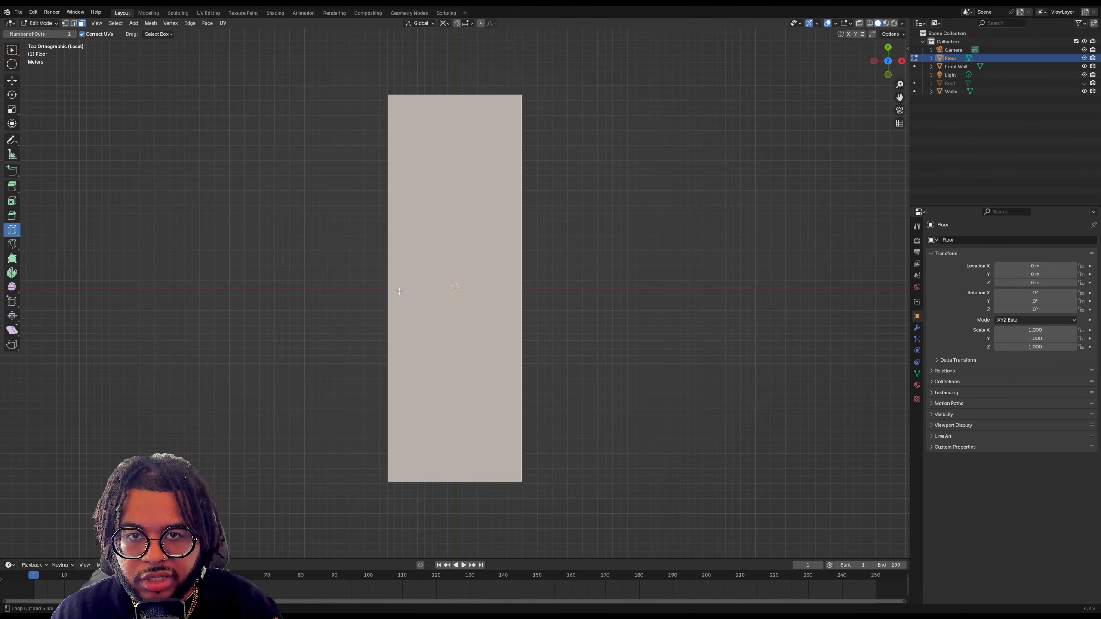
click(407, 303)
click(32, 552)
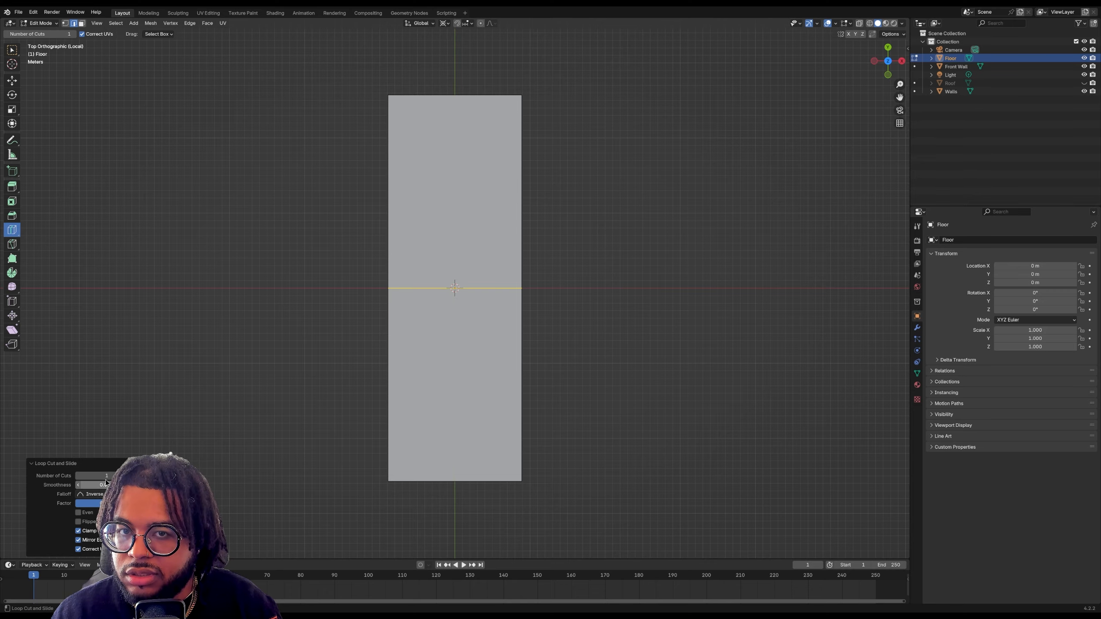
drag(104, 476, 121, 476)
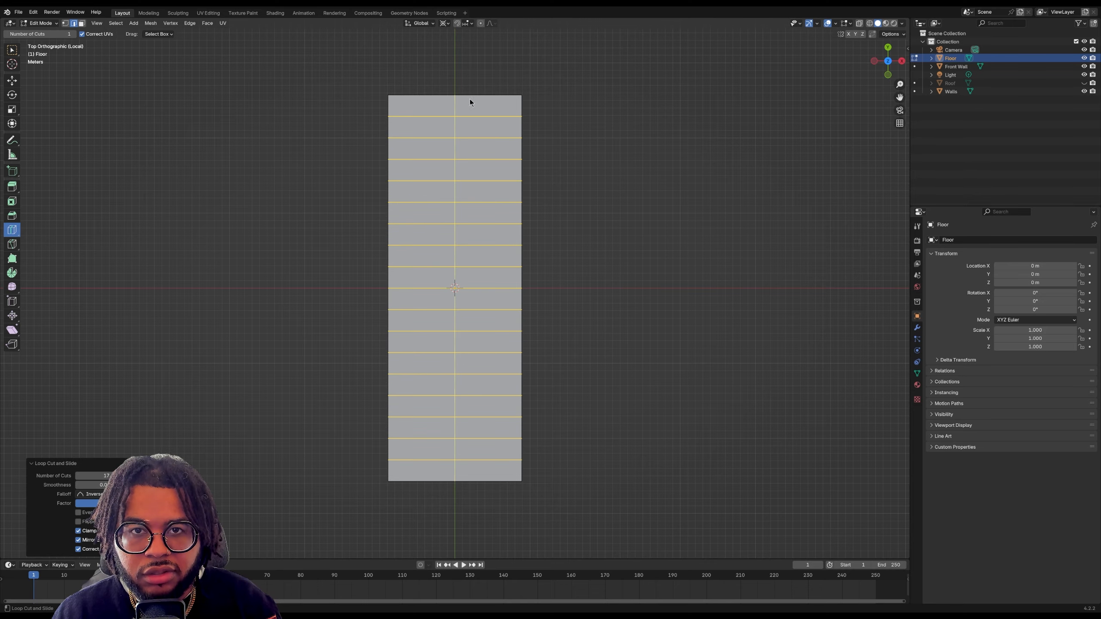
click(470, 98)
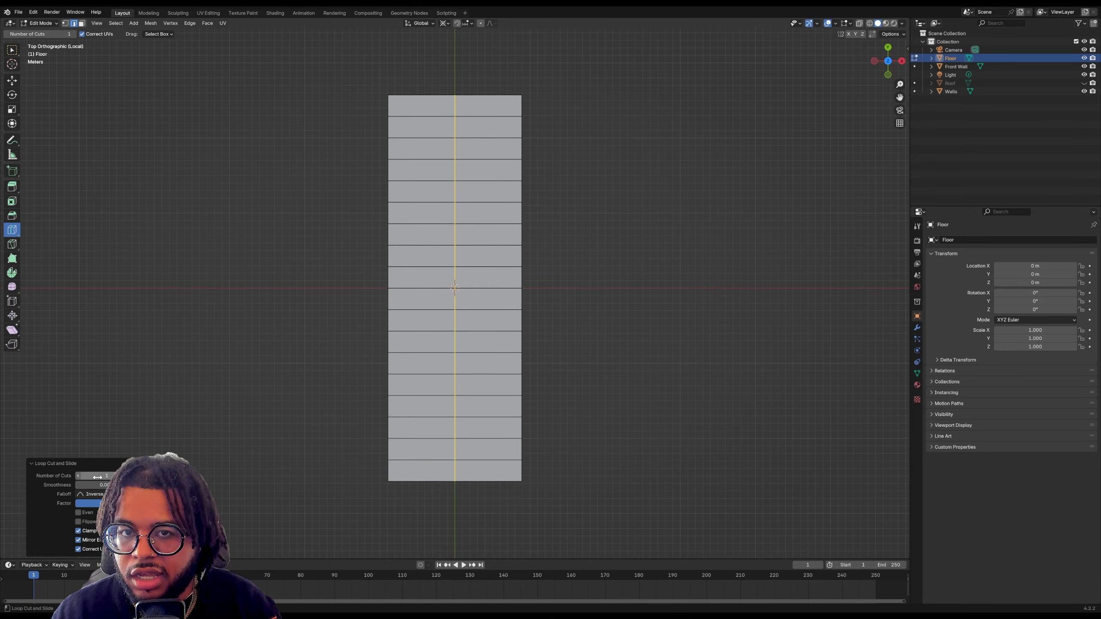
drag(104, 476, 119, 476)
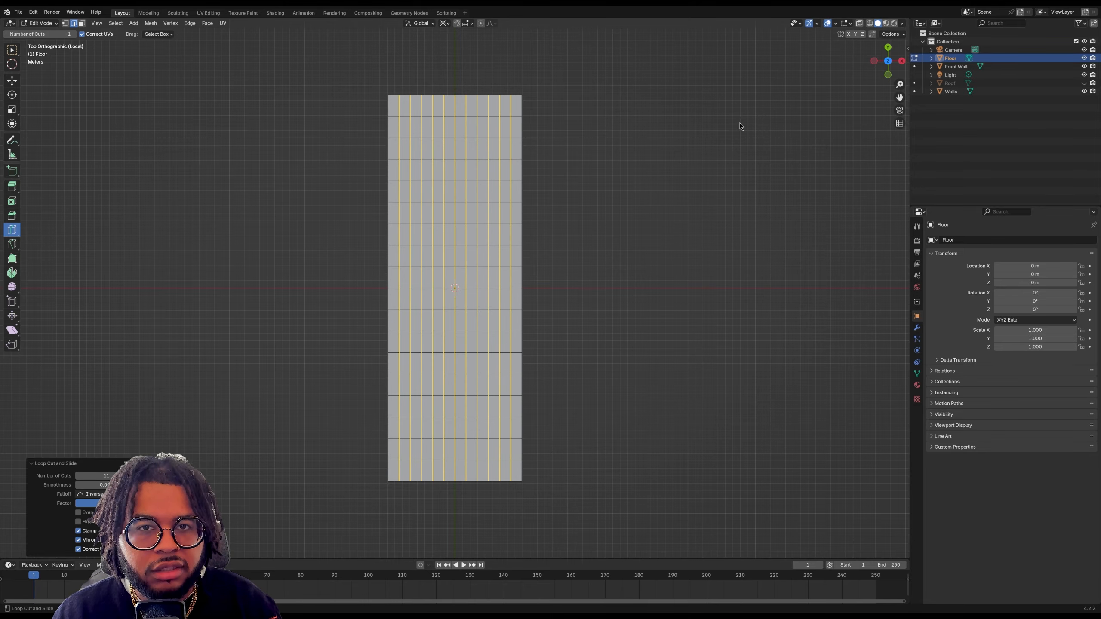
Clear the loop selection and examine the floor's grid in perspective and from above
drag(890, 62, 895, 39)
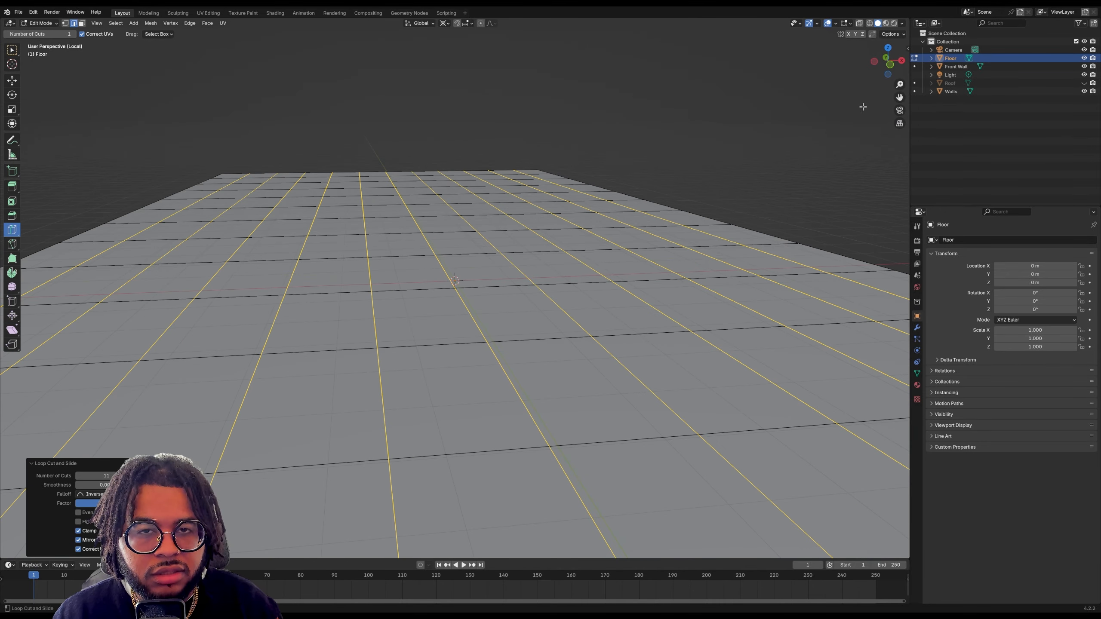
drag(887, 54, 887, 72)
click(887, 50)
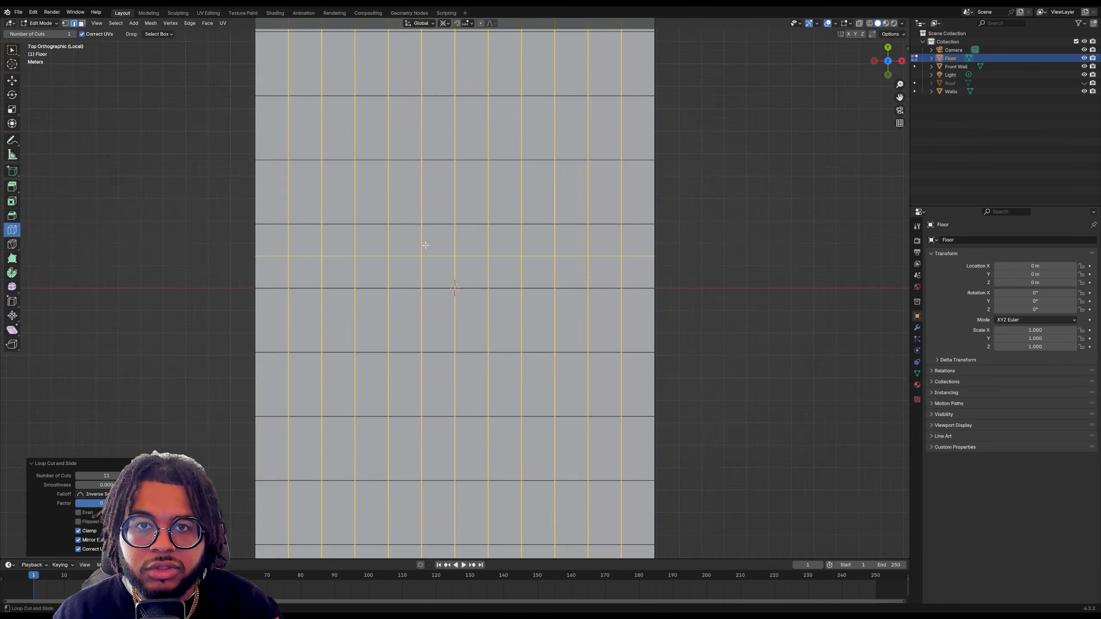
scroll(541, 349, down, 6)
scroll(570, 290, up, 3)
click(13, 51)
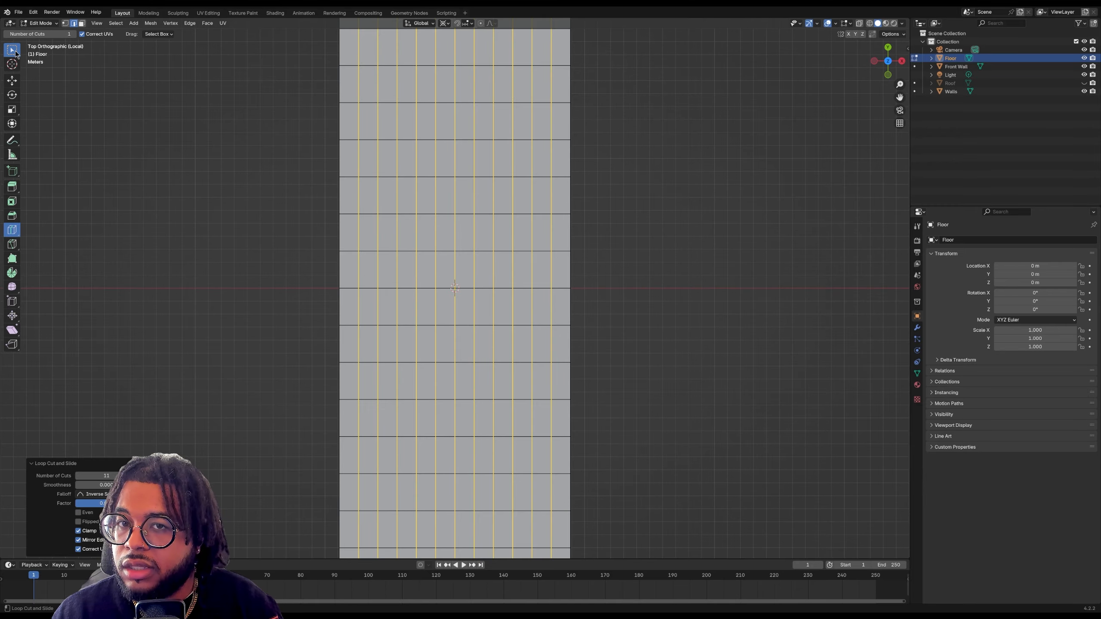
click(124, 92)
drag(888, 65, 886, 40)
scroll(653, 236, up, 3)
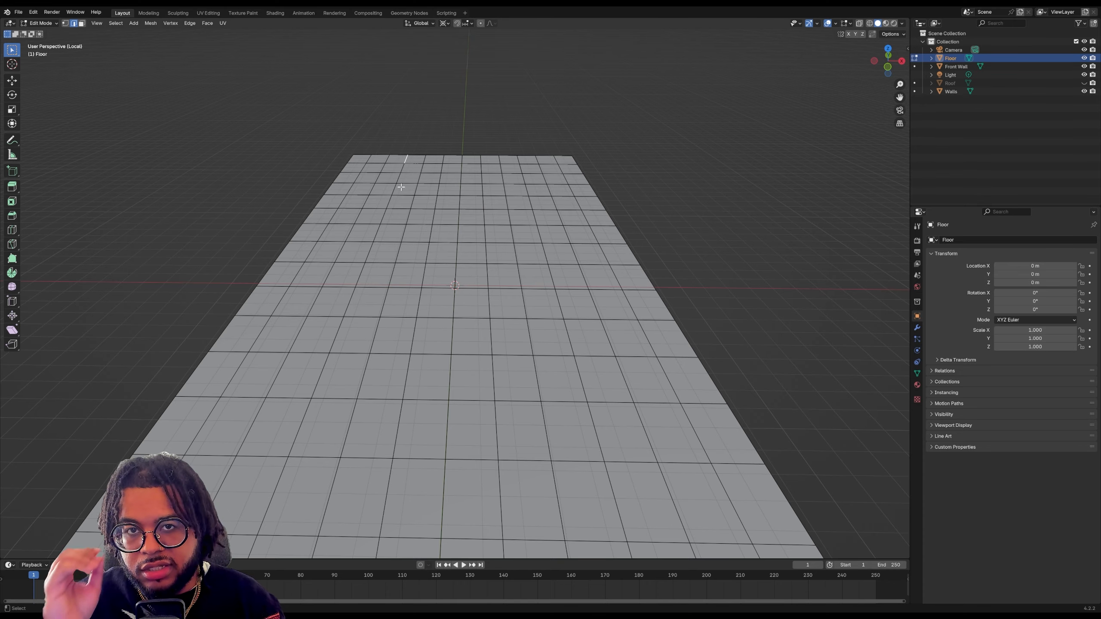
click(886, 47)
scroll(734, 109, down, 6)
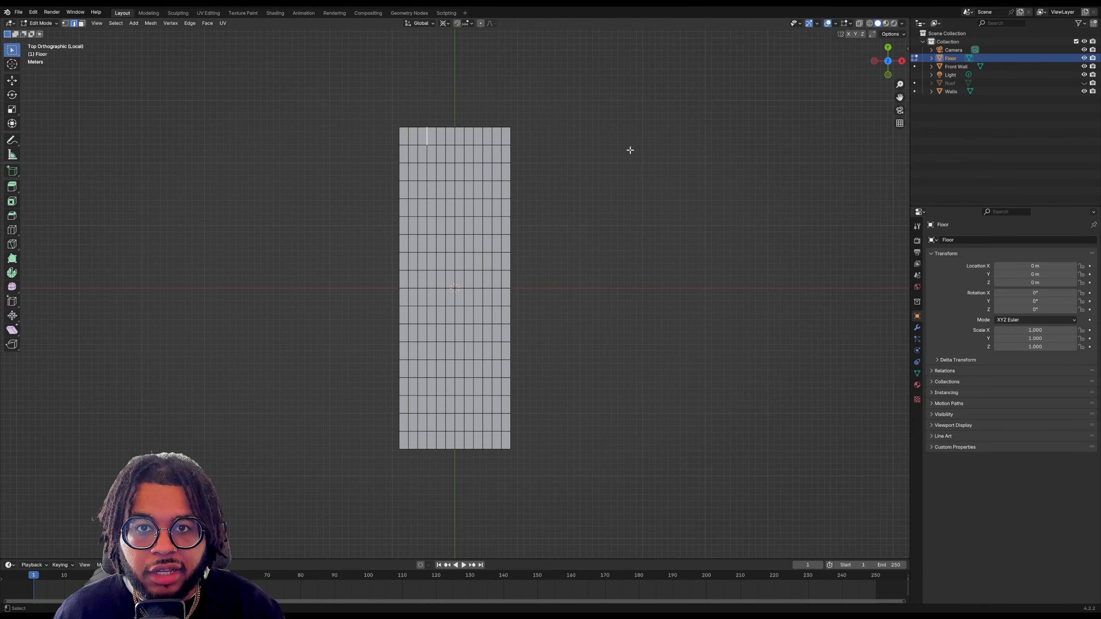
scroll(607, 163, up, 3)
scroll(607, 163, down, 2)
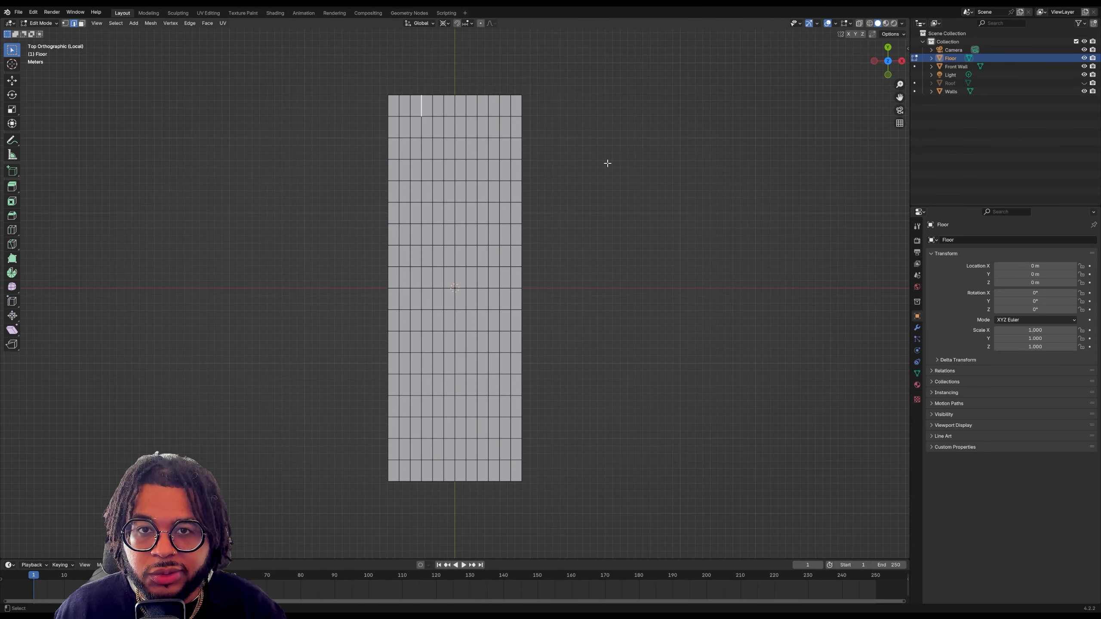
Try to inset all of the floor's faces together, in face selection and in vertex selection, and undo the insets
key(3)
key(a)
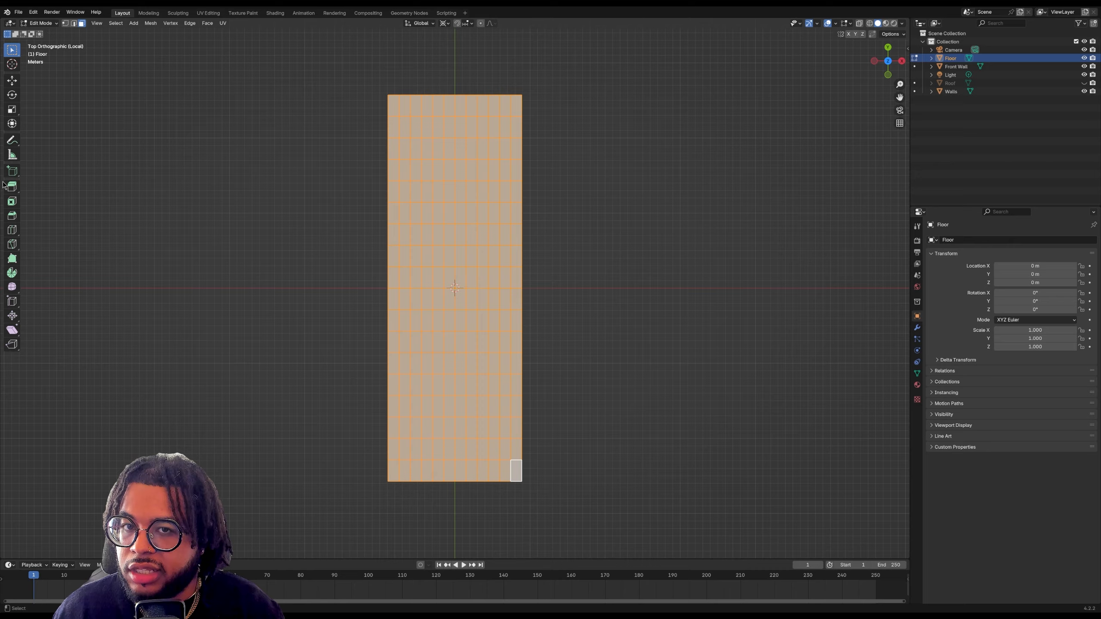
click(12, 171)
click(12, 215)
click(12, 202)
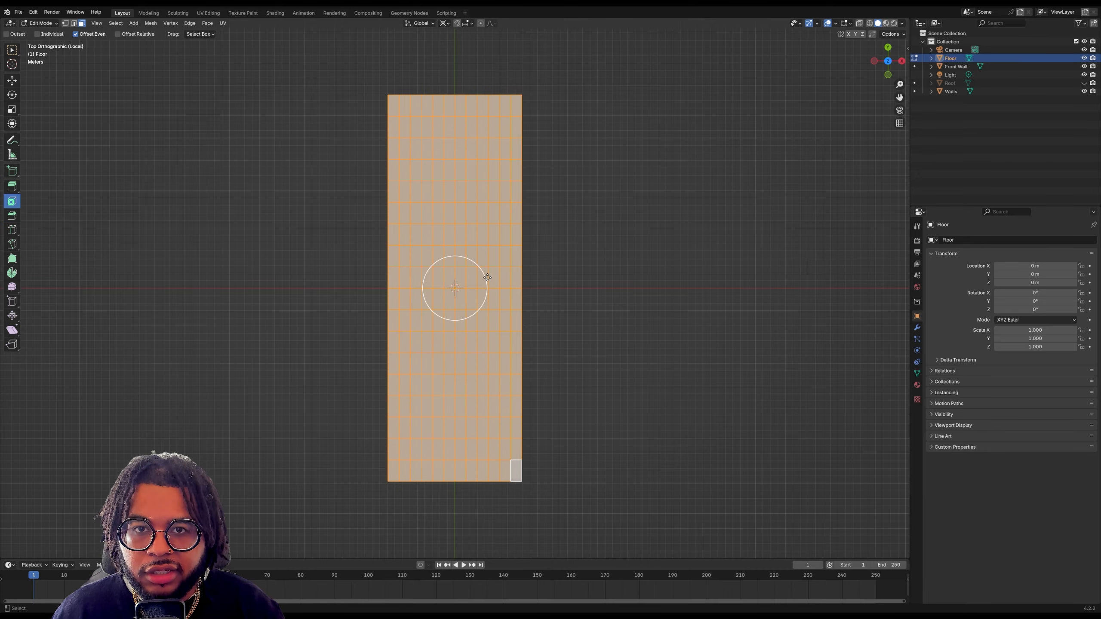
mouse_move(479, 279)
mouse_down()
mouse_move(469, 280)
mouse_move(479, 291)
mouse_up()
key(ctrl+z)
click(65, 23)
click(479, 290)
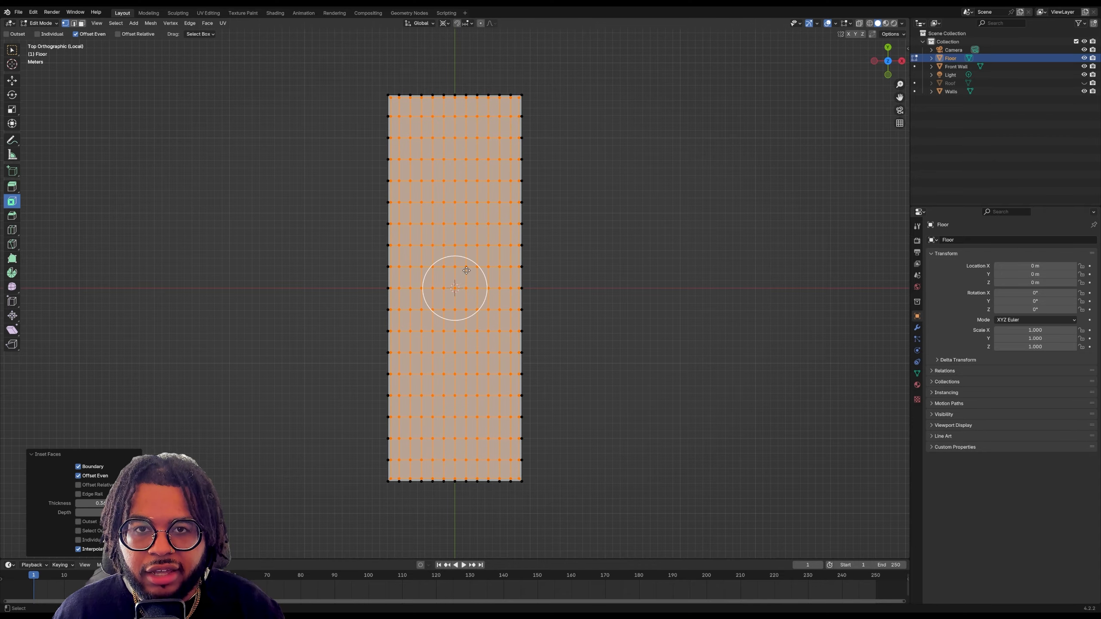
scroll(463, 267, up, 5)
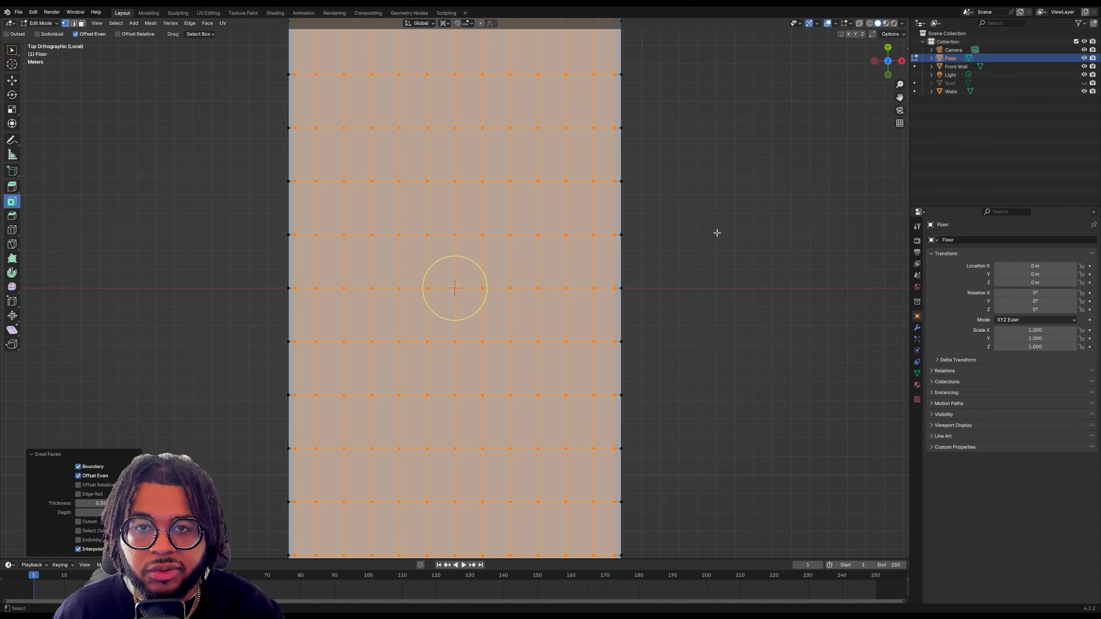
key(ctrl+z)
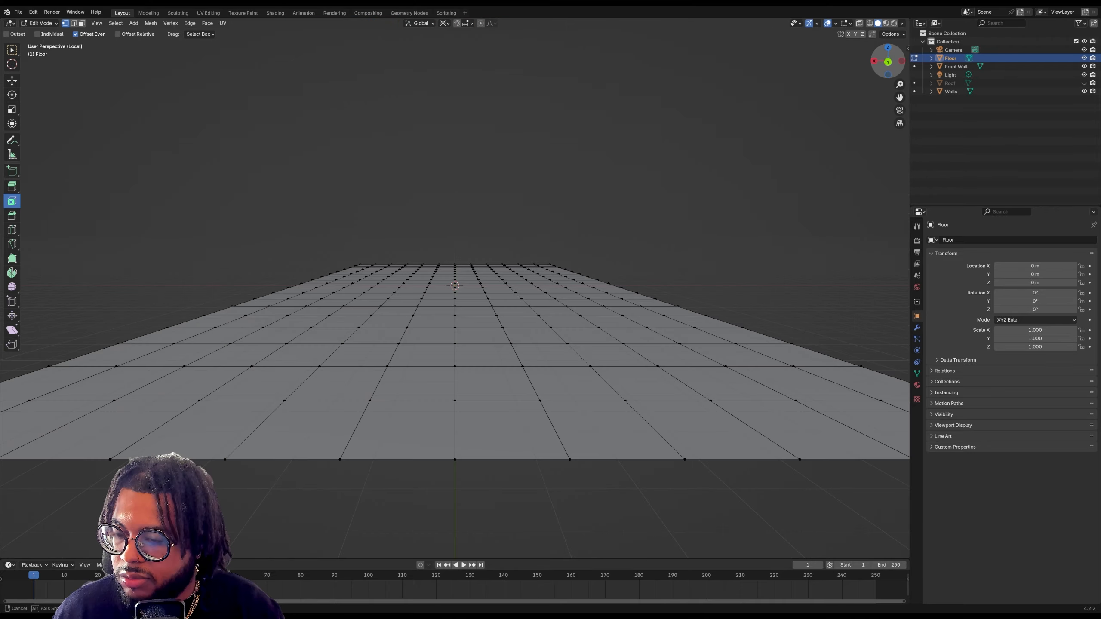
drag(888, 60, 884, 102)
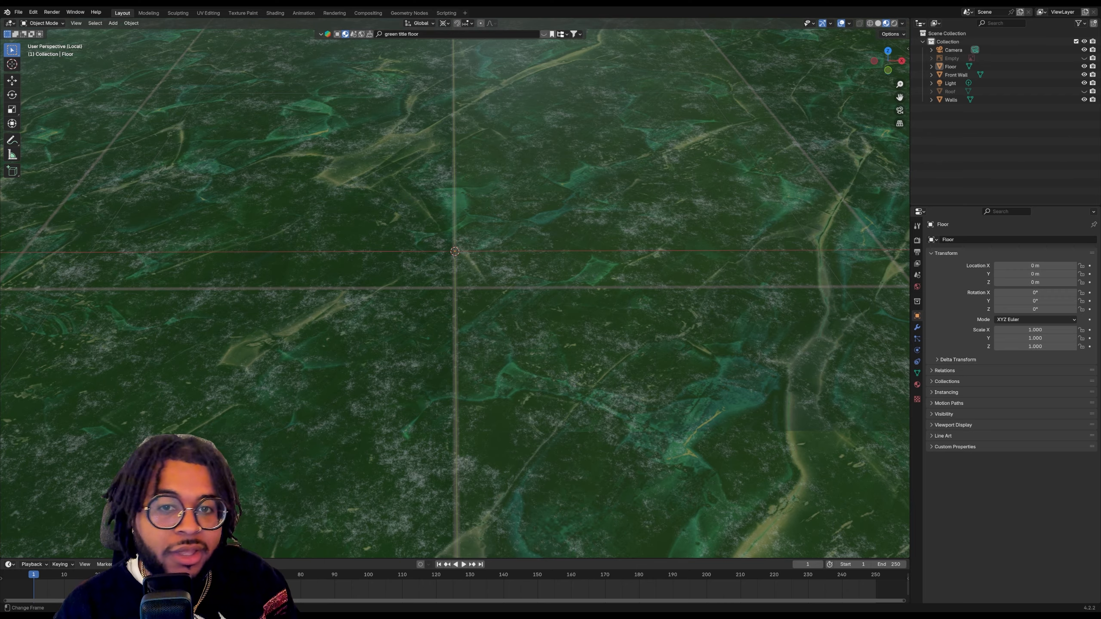
Examine the green tile material on the floor from above, up close and at a low angle
scroll(293, 318, down, 18)
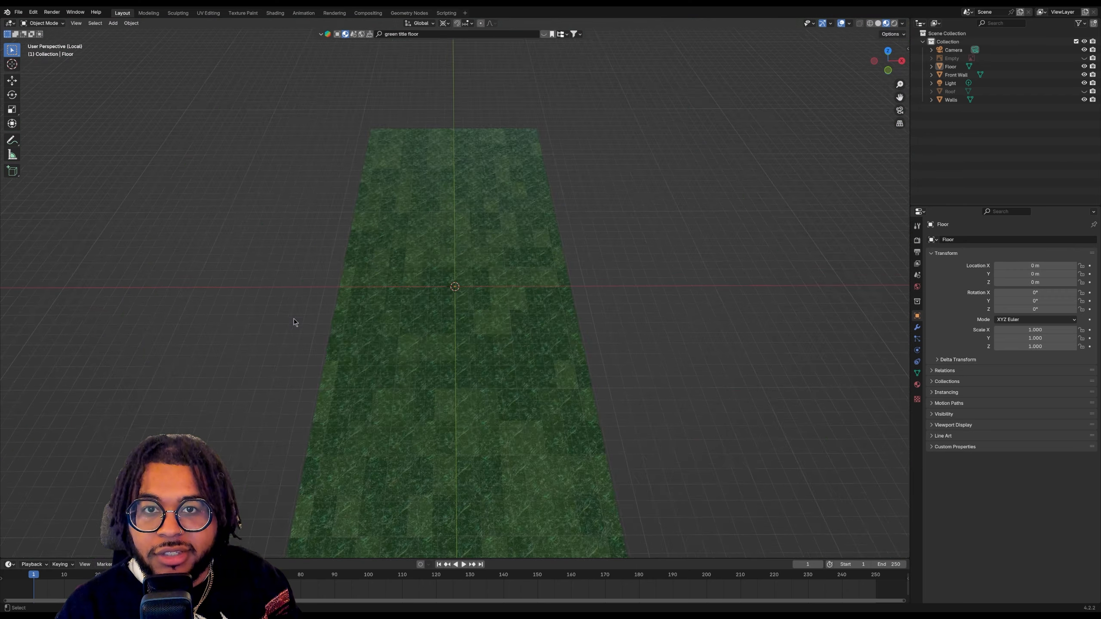
scroll(293, 318, up, 6)
middle_drag(293, 318, 330, 265)
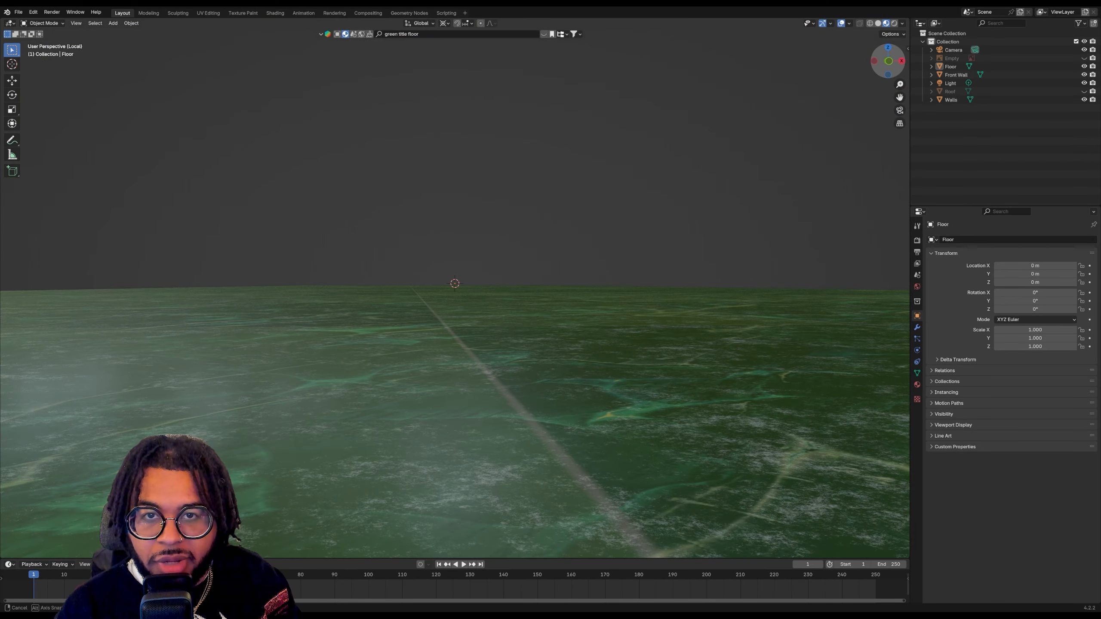
scroll(678, 188, down, 3)
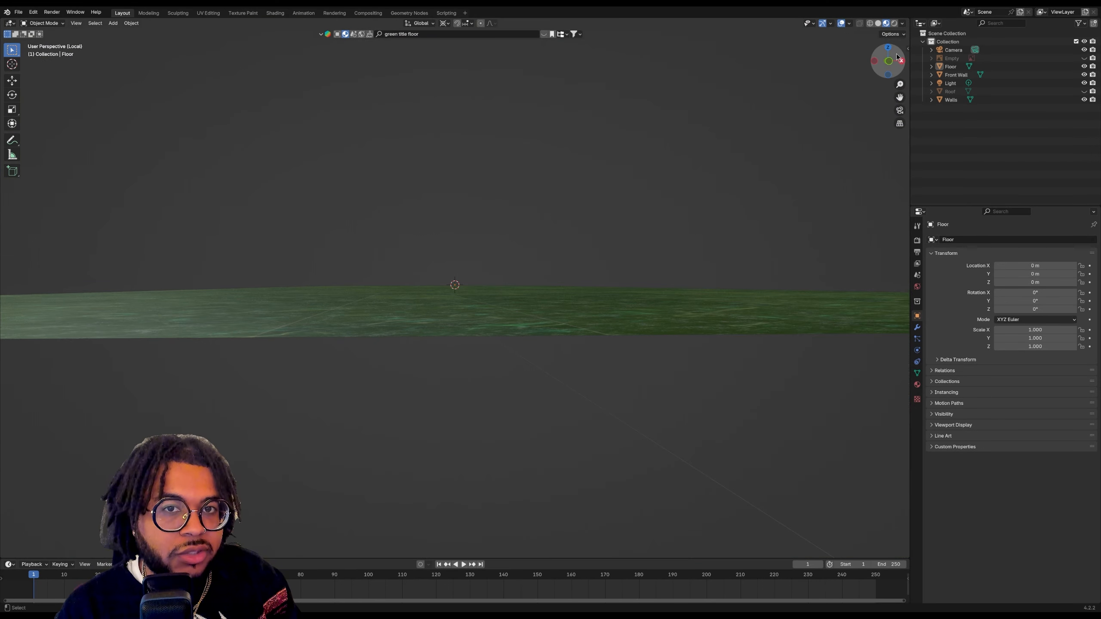
drag(895, 57, 899, 83)
scroll(535, 251, up, 4)
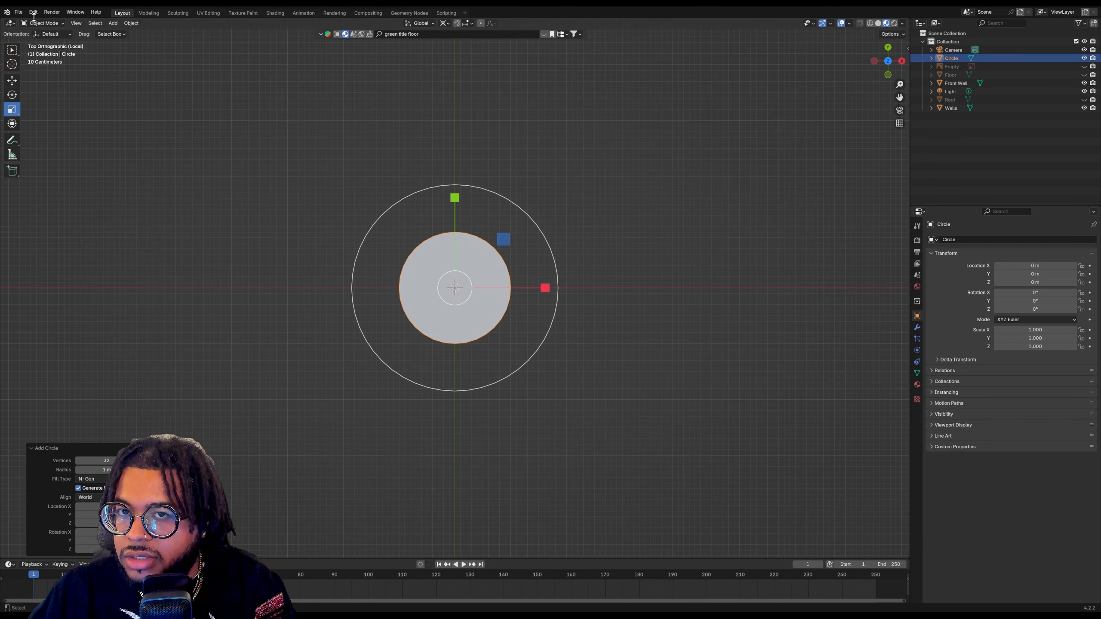
Enlarge the filled circle's mesh in Edit Mode and extrude its outline outward at about 1.25 scale
click(42, 23)
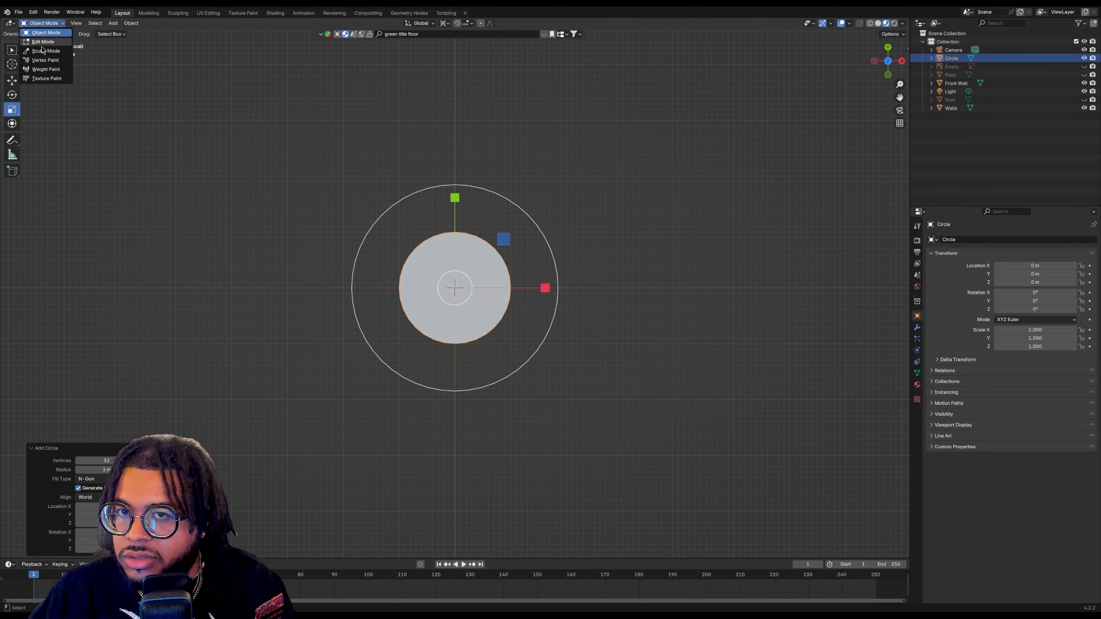
click(44, 44)
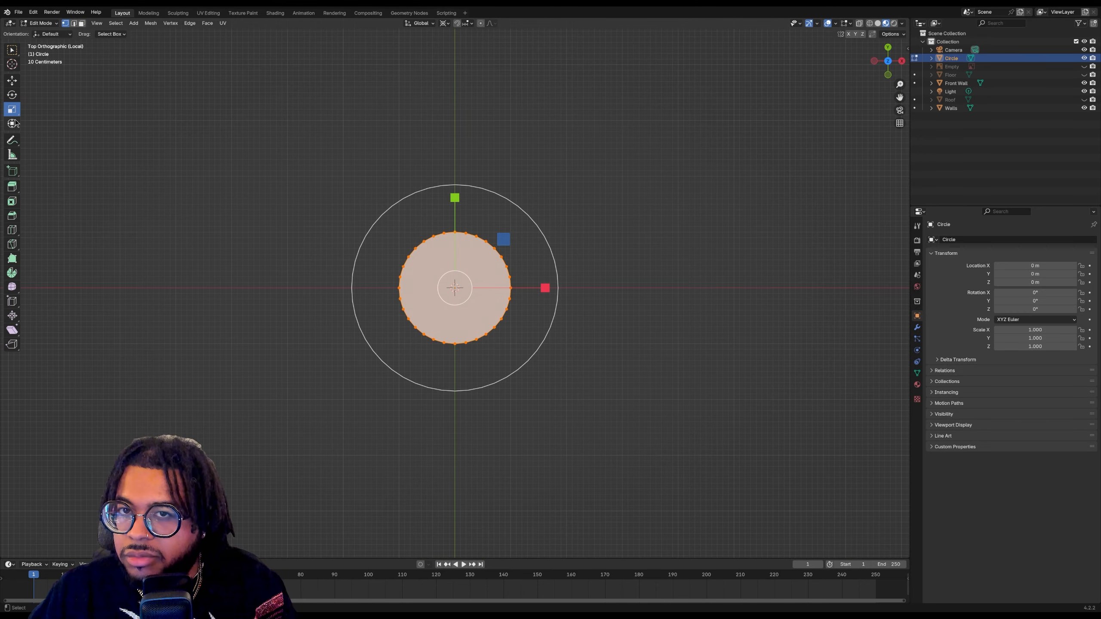
key(s)
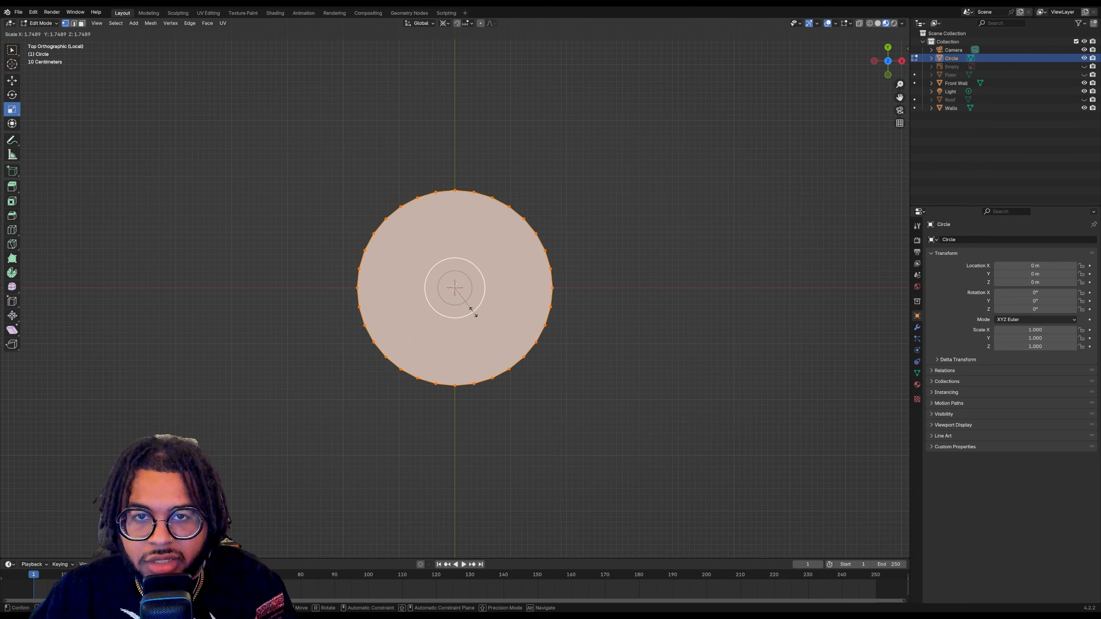
click(474, 311)
key(e)
key(s)
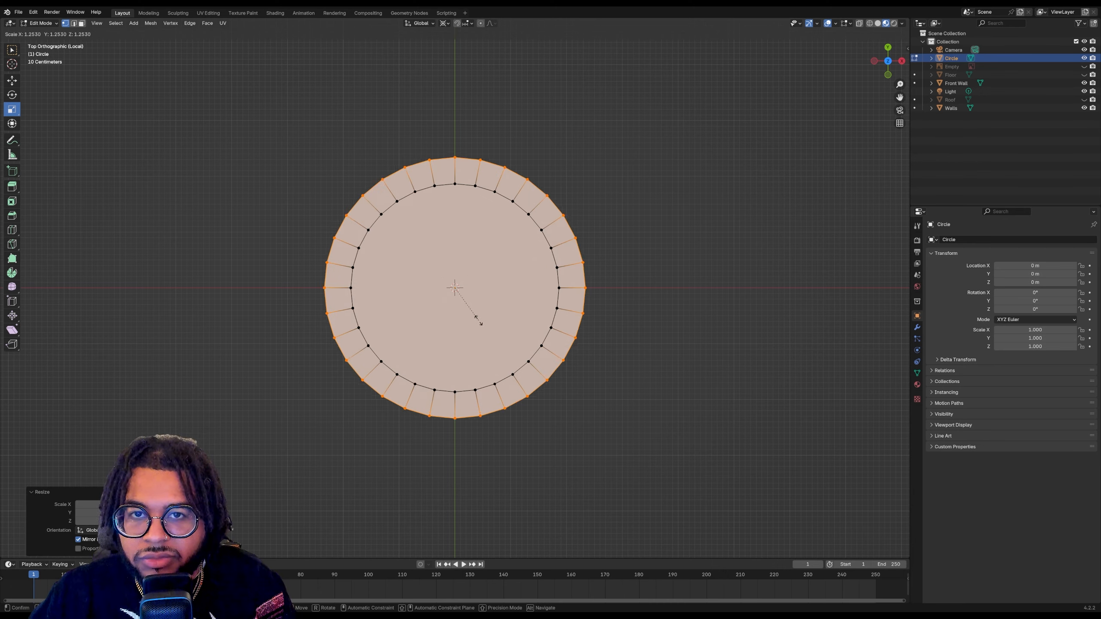
click(478, 320)
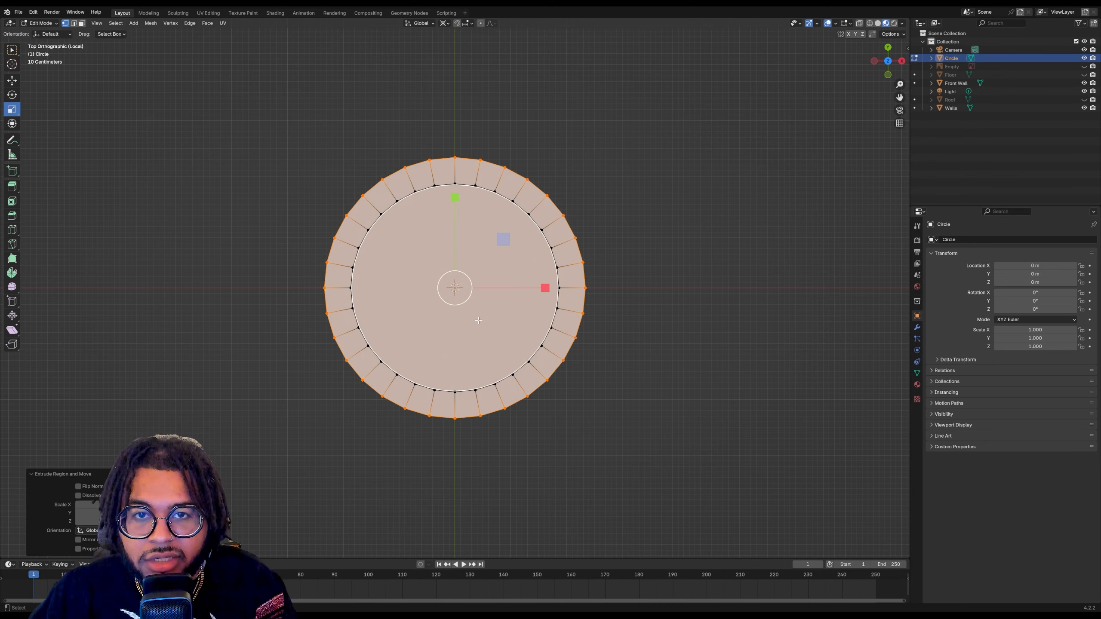
Extrude the whole disc, including its outer rim, upward along Z by about 0.24 m
click(736, 131)
alt+click(405, 168)
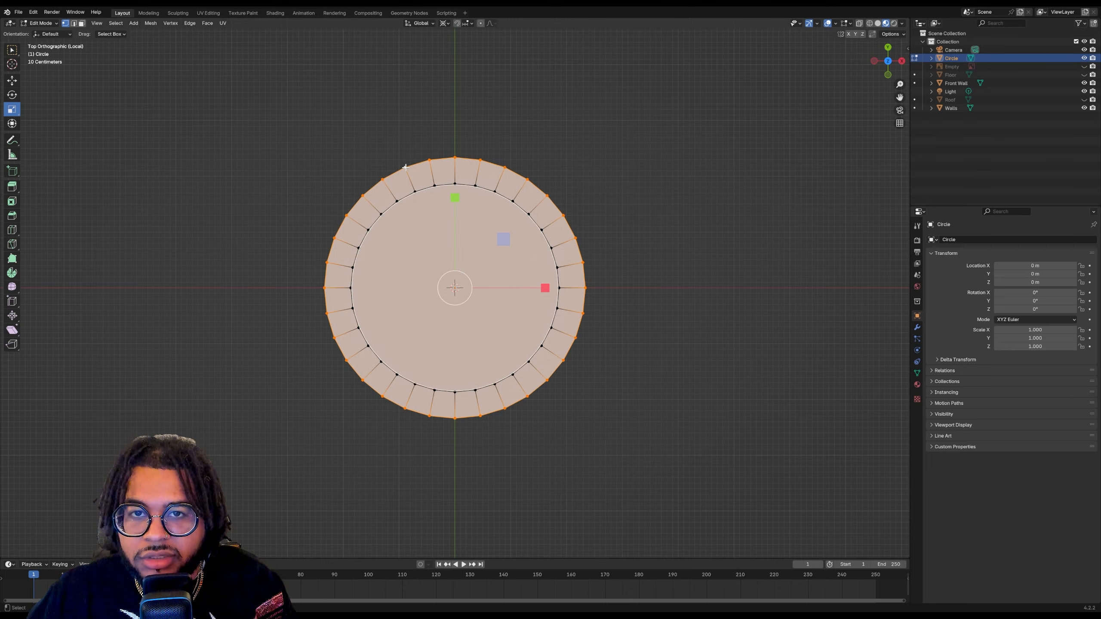
click(888, 75)
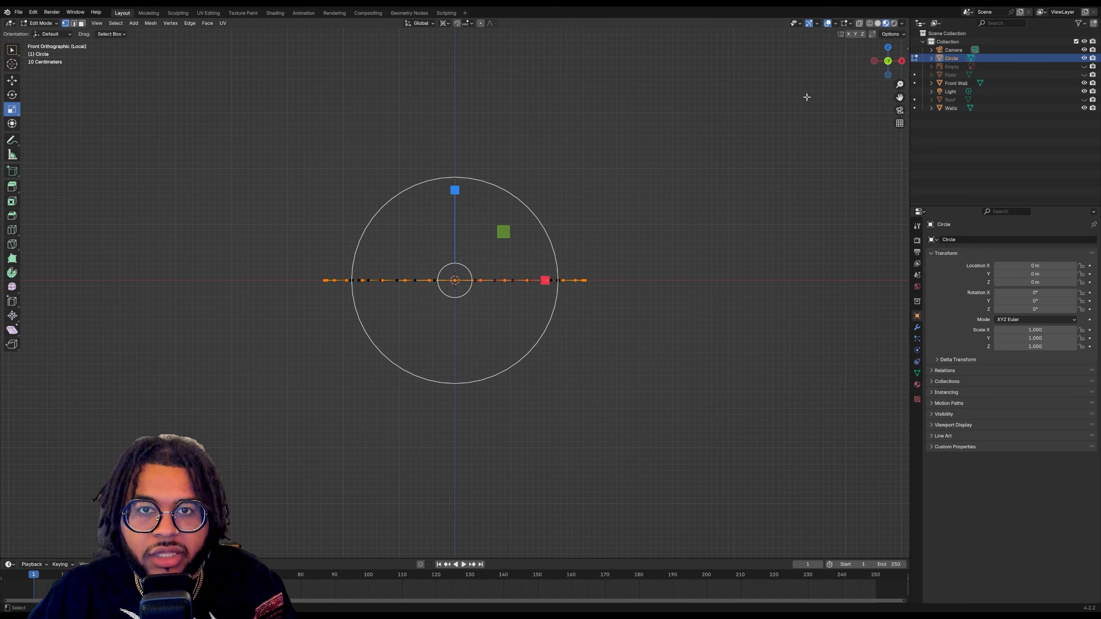
key(e)
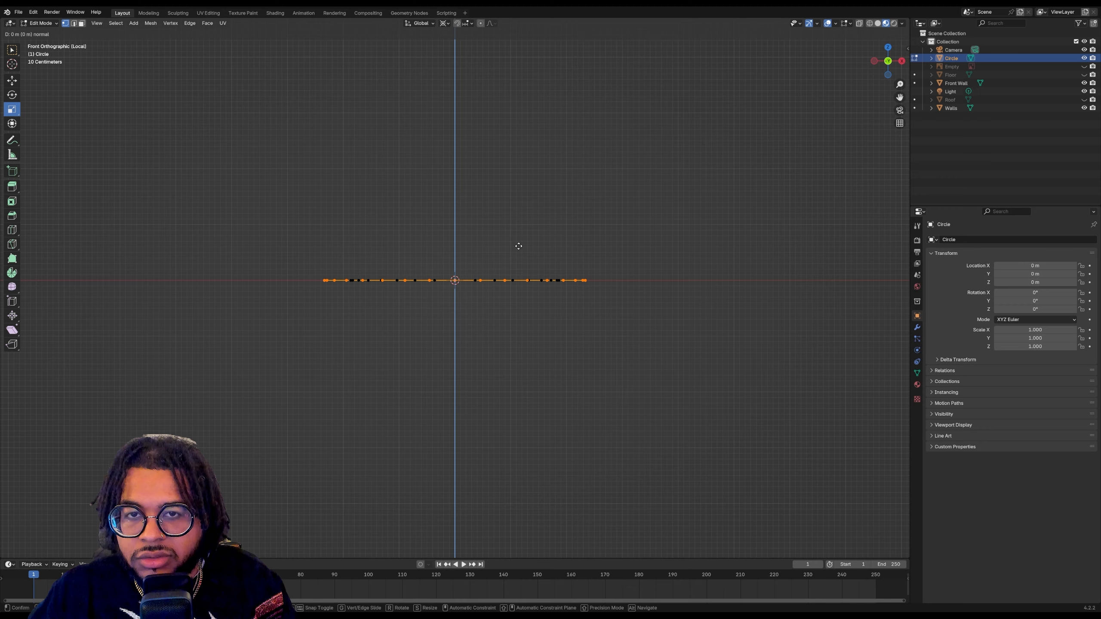
key(z)
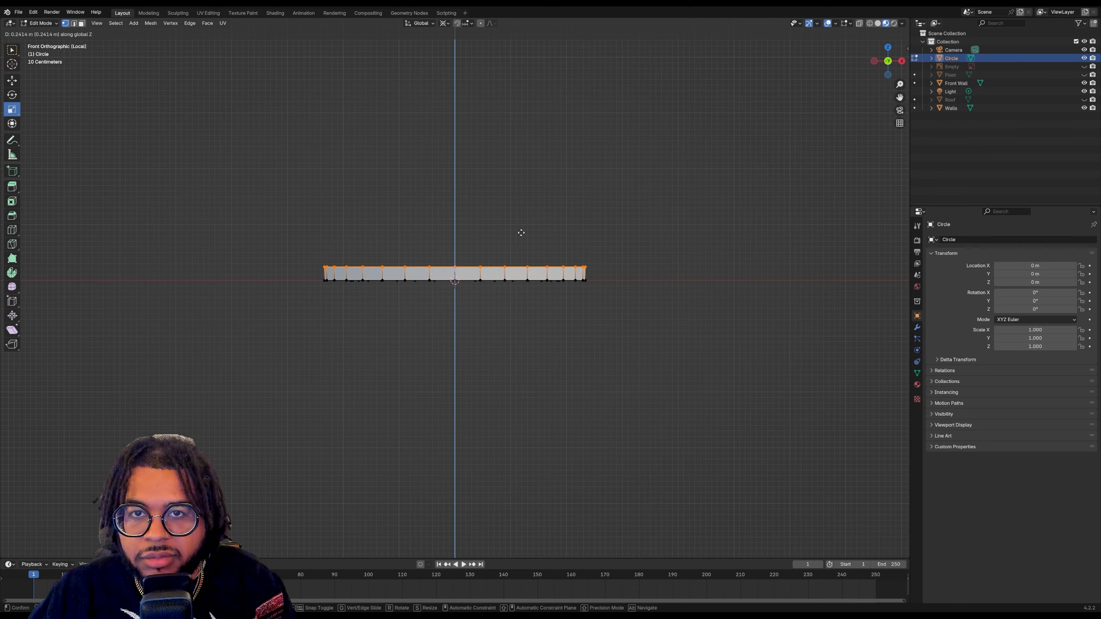
click(515, 229)
Delete the top faces of the extruded disc to leave an open tray
middle_drag(514, 229, 519, 275)
right_click(519, 274)
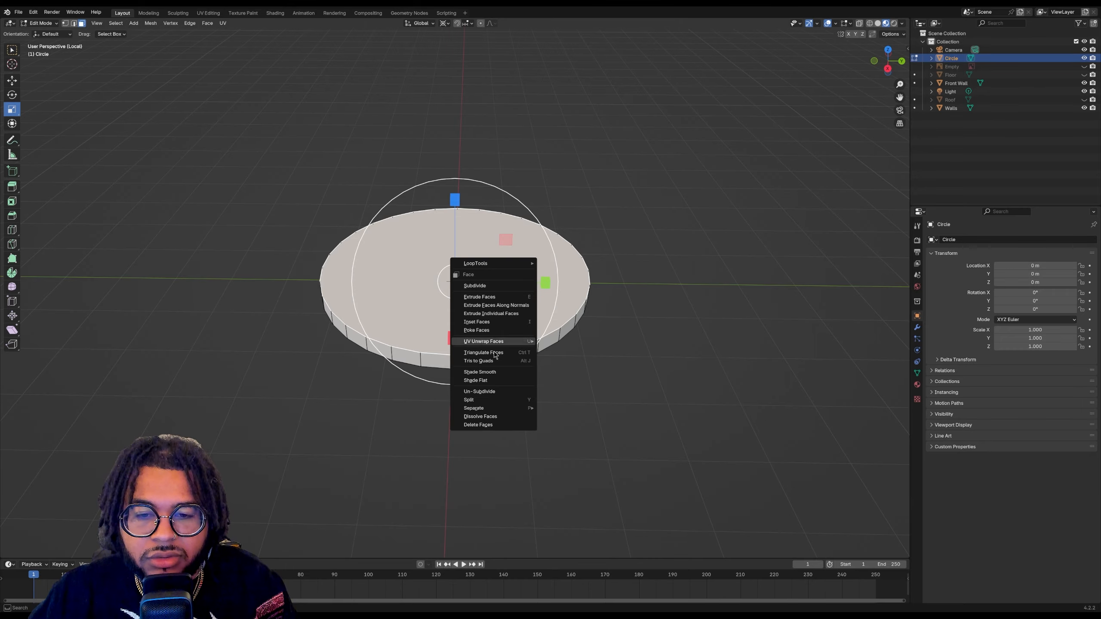
click(486, 423)
drag(889, 58, 970, 41)
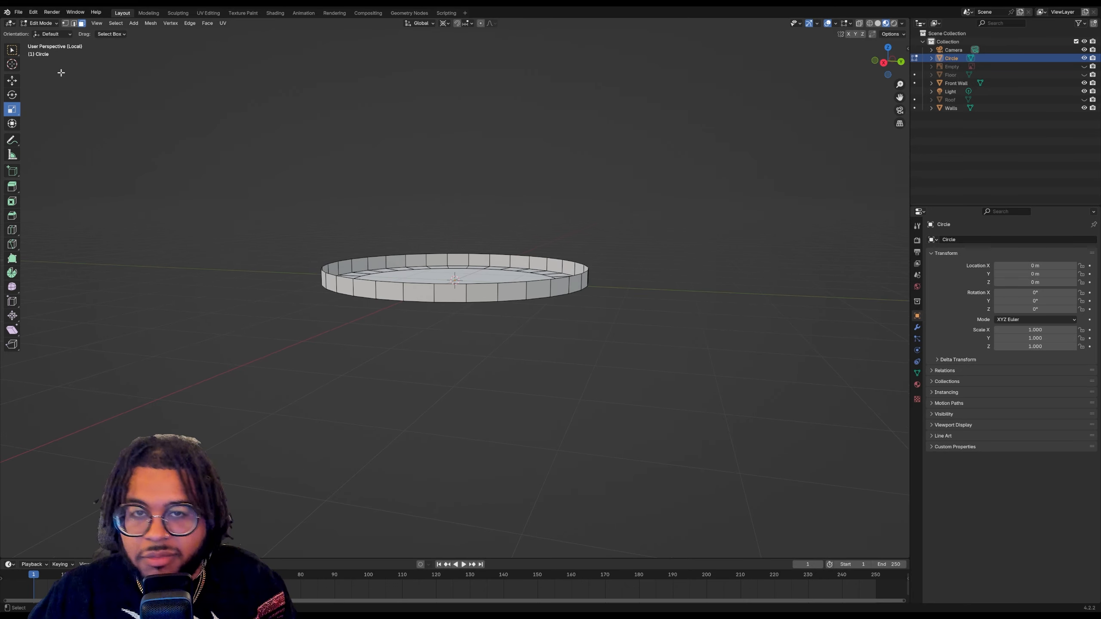
Select the vertex loop around the tray's upper outer edge
click(65, 23)
click(84, 24)
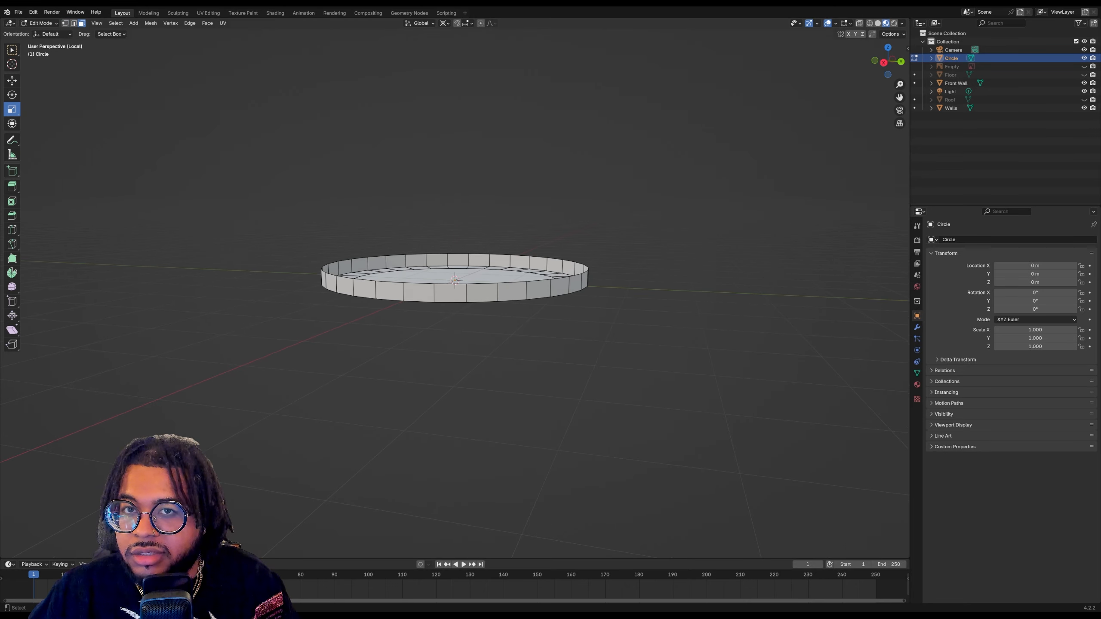
click(65, 24)
alt+click(390, 280)
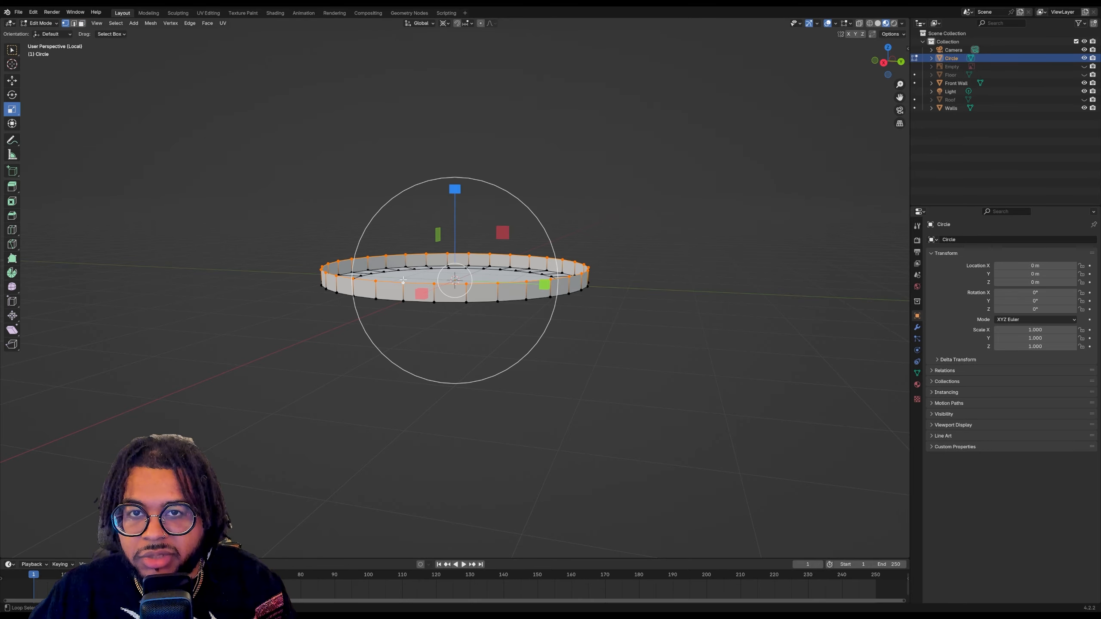
click(884, 49)
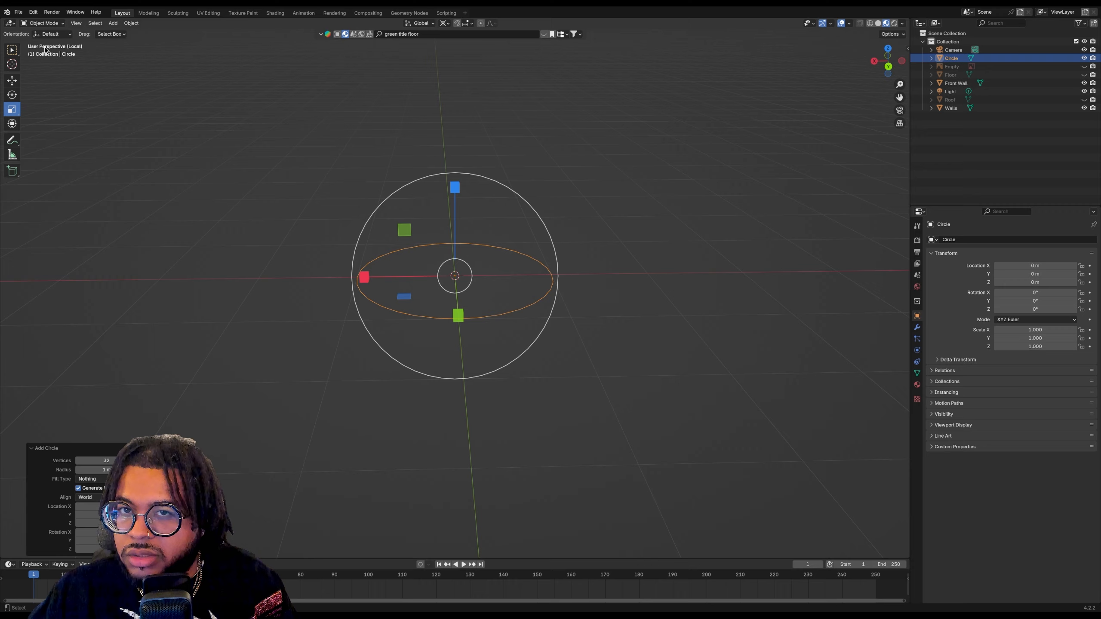
Extrude the new unfilled circle's outline outward at about 1.17 scale to form a flat ring
click(46, 24)
click(47, 42)
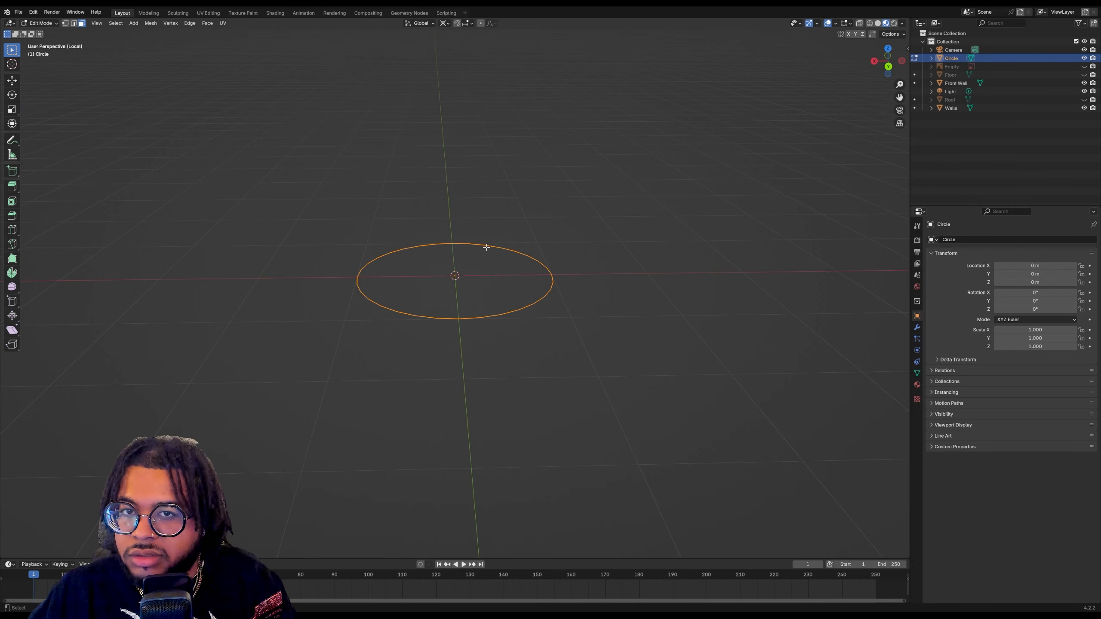
key(e)
key(s)
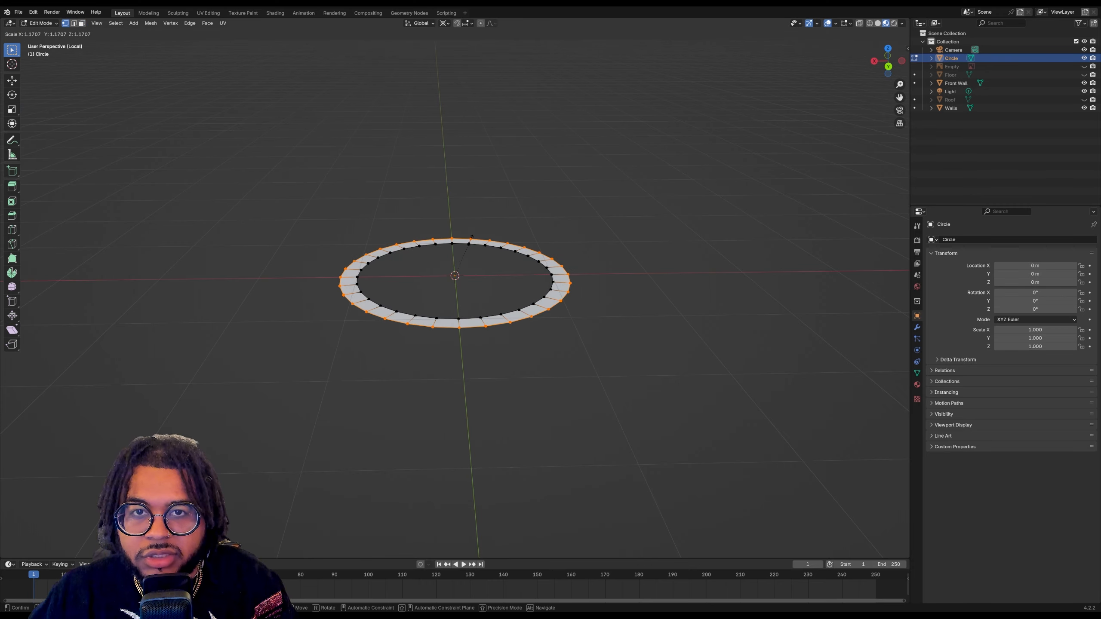
click(472, 236)
Extrude the entire flat ring upward to give it thickness
key(a)
key(e)
key(s)
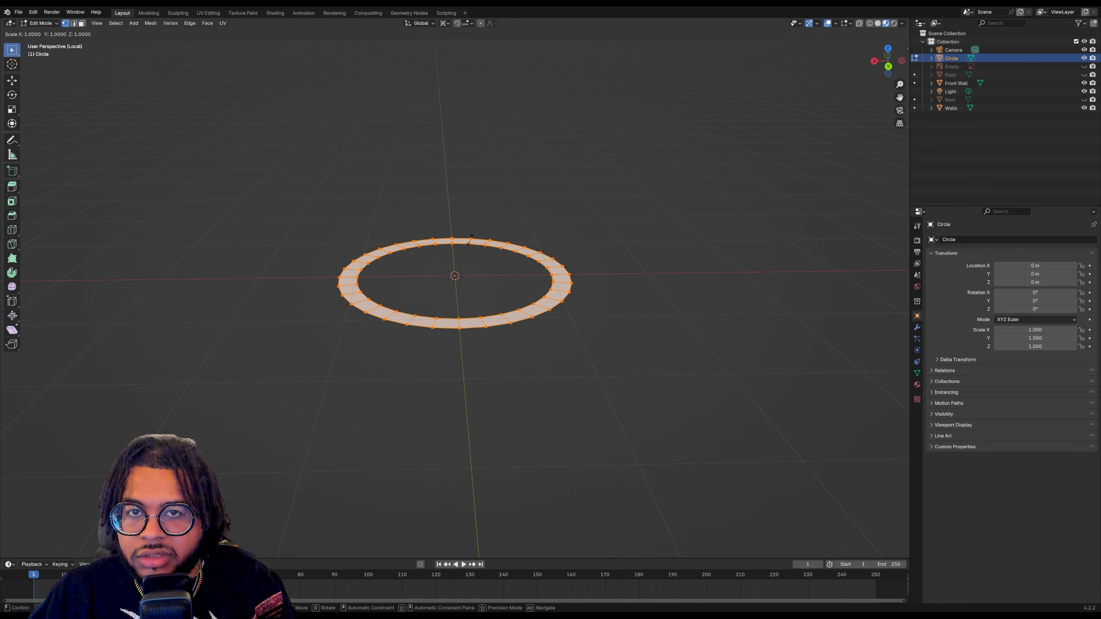
key(z)
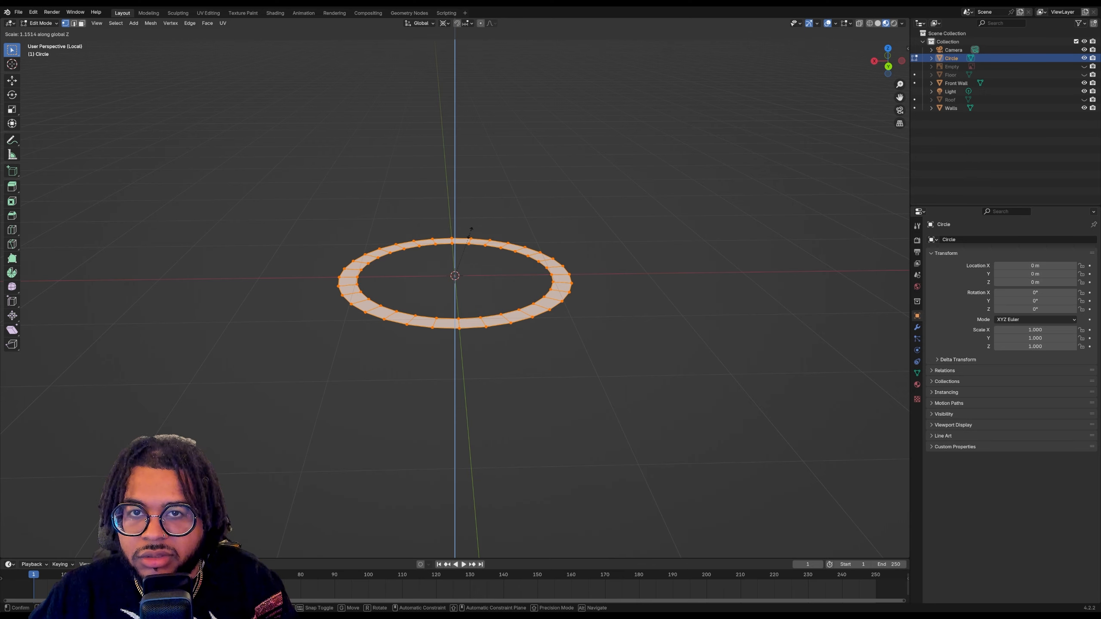
right_click(466, 216)
key(e)
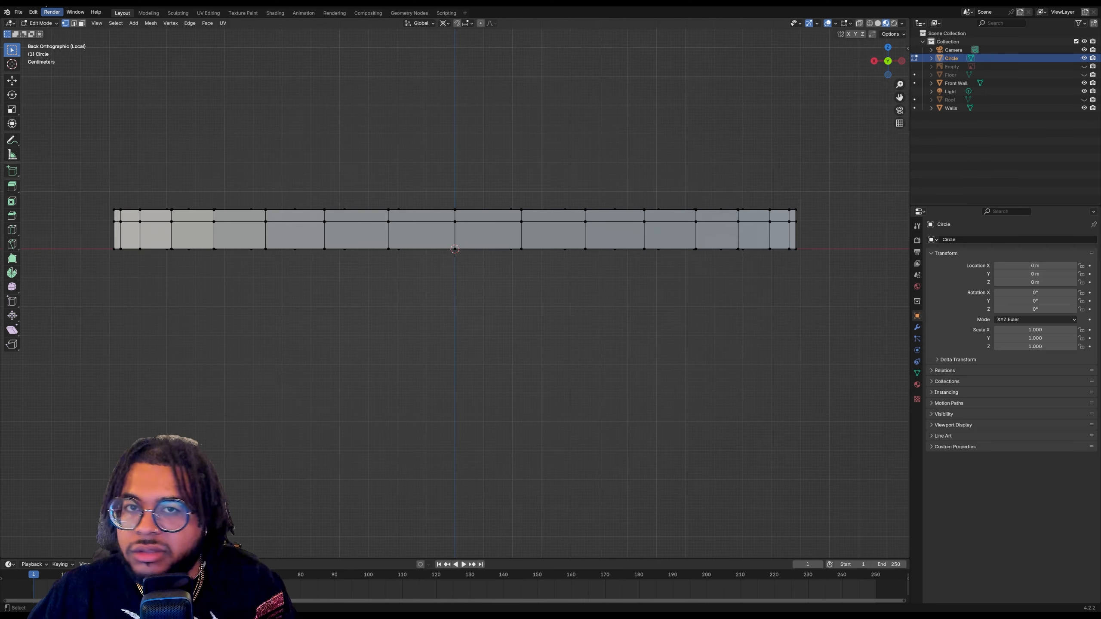
Select the narrow upper band of faces around the ring's outside, try to extrude it along Z, and clear the selection
key(3)
alt+click(340, 215)
click(434, 170)
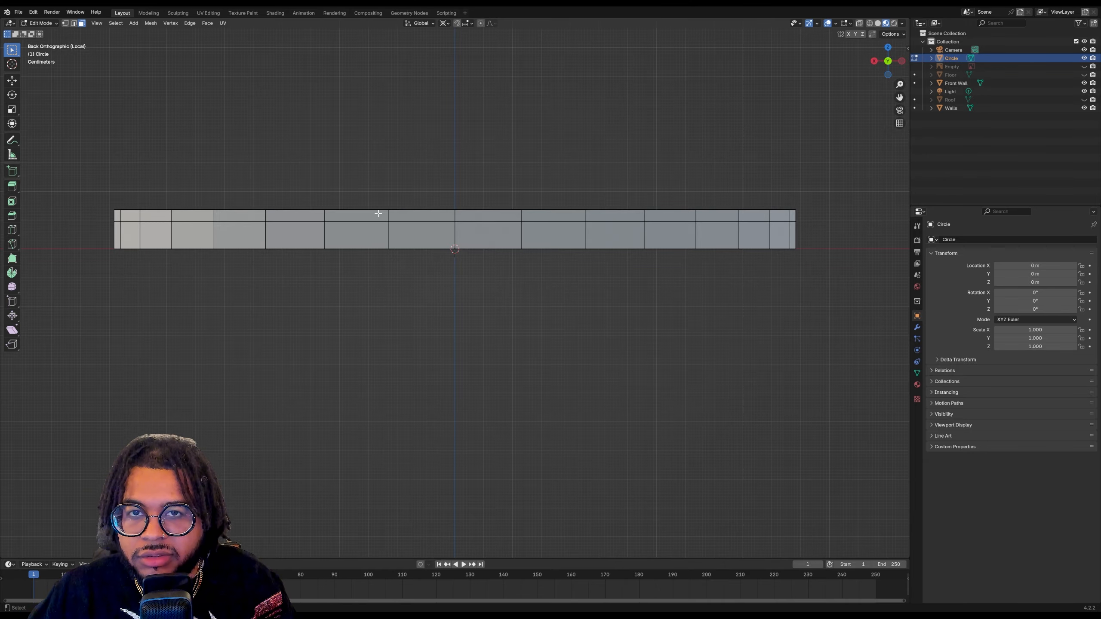
alt+click(387, 215)
click(900, 61)
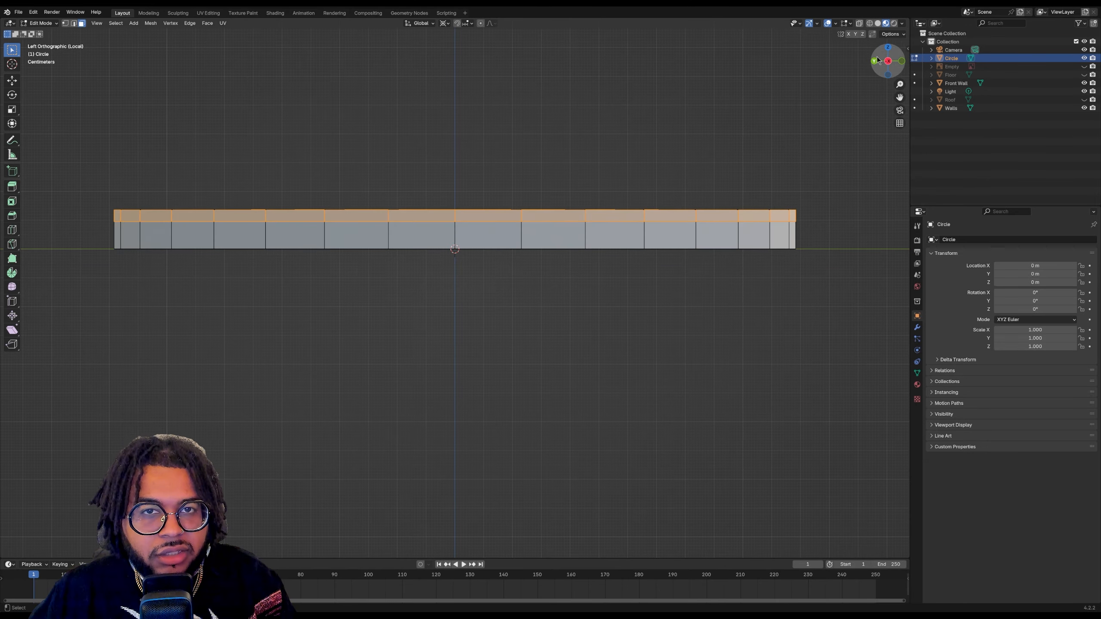
click(887, 48)
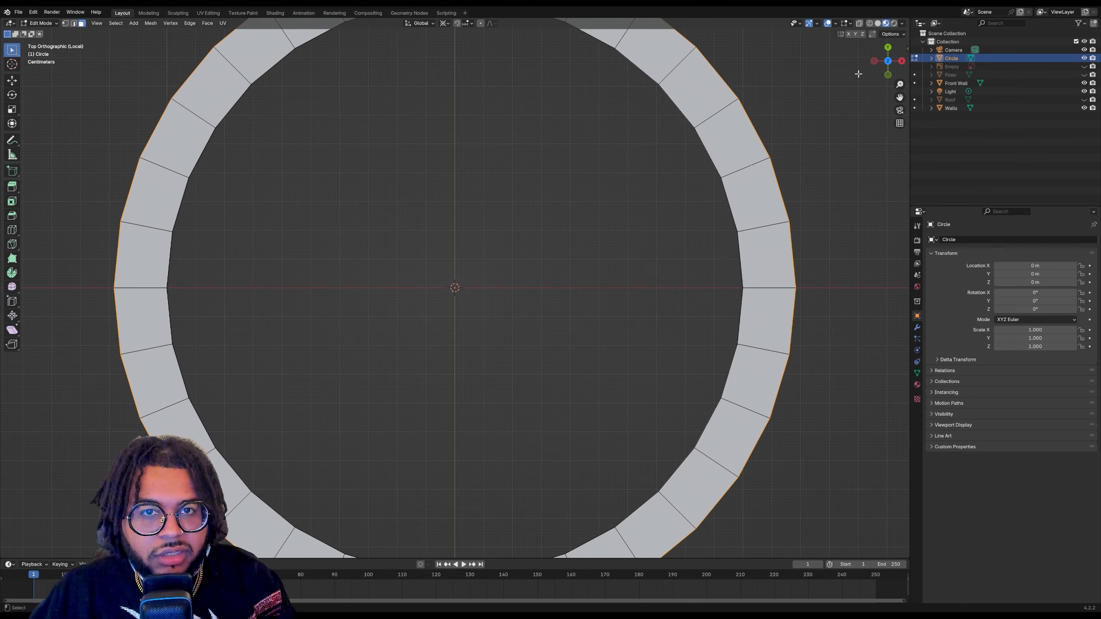
scroll(749, 168, down, 3)
key(e)
key(z)
right_click(658, 217)
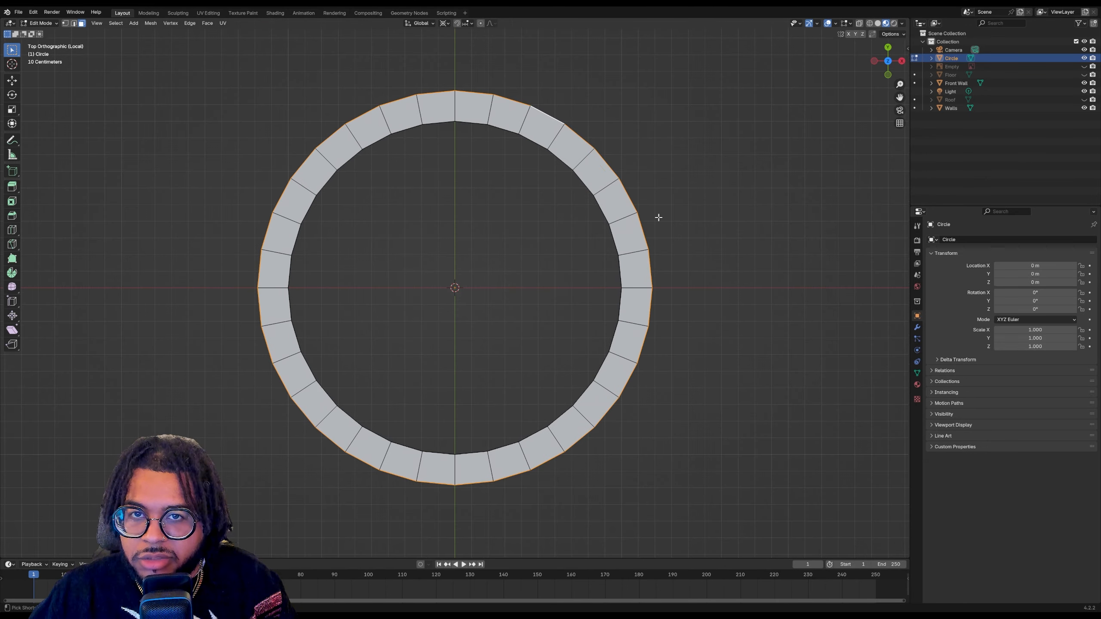
middle_drag(658, 217, 578, 139)
click(578, 139)
click(354, 191)
click(170, 128)
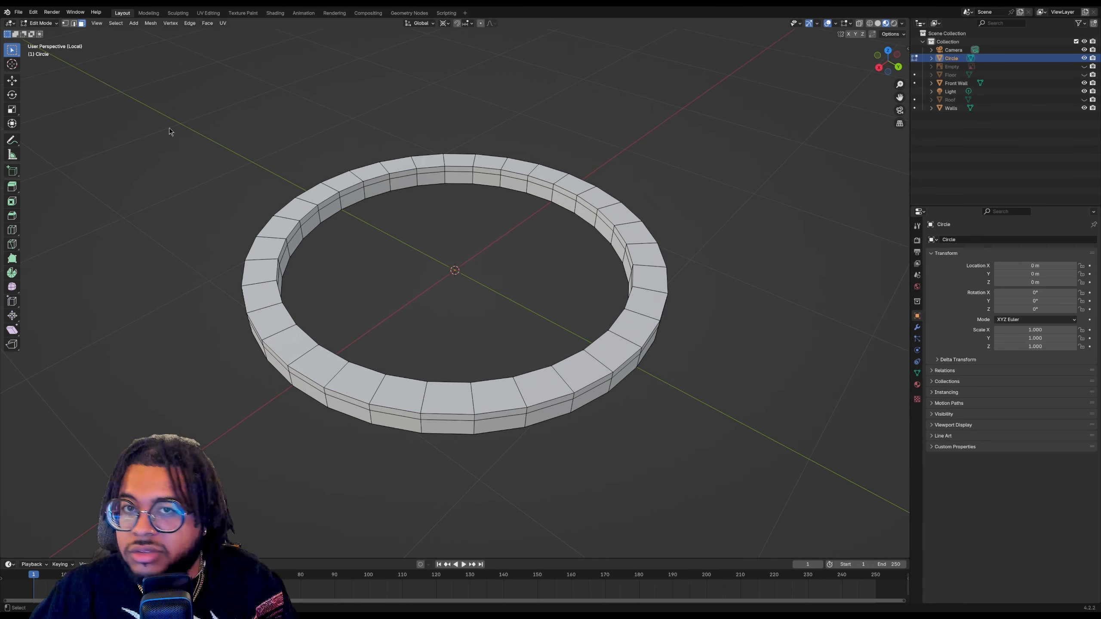
Select the narrow upper band of faces around the ring's inner side and extrude it inward at about 0.97 scale
click(329, 201)
shift+click(352, 189)
shift+click(320, 104)
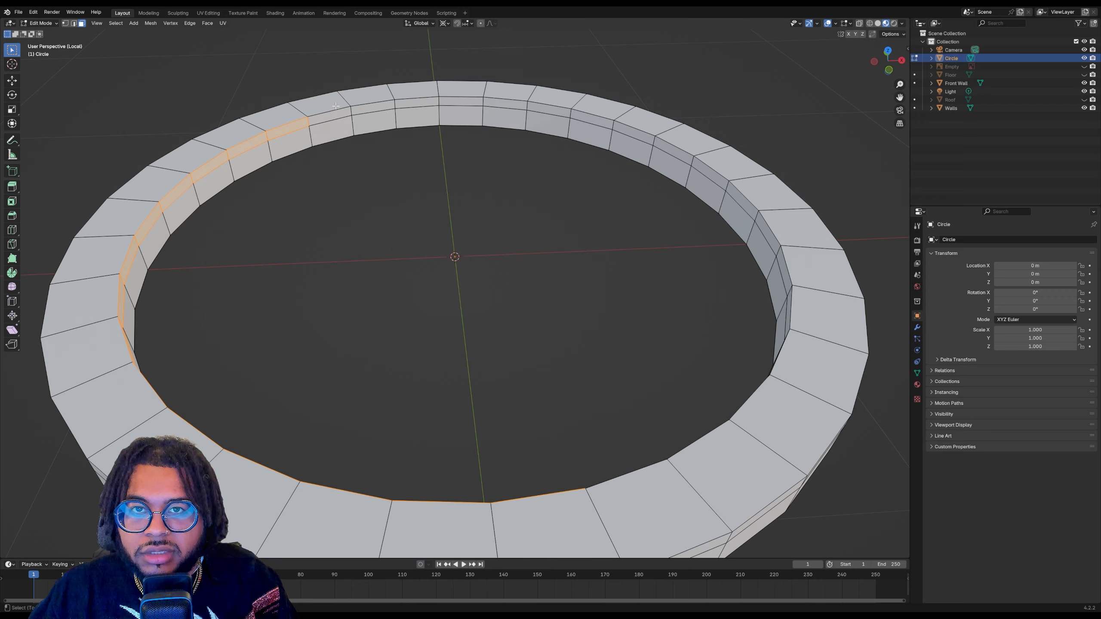
shift+click(330, 115)
shift+click(374, 108)
shift+click(412, 104)
shift+click(457, 107)
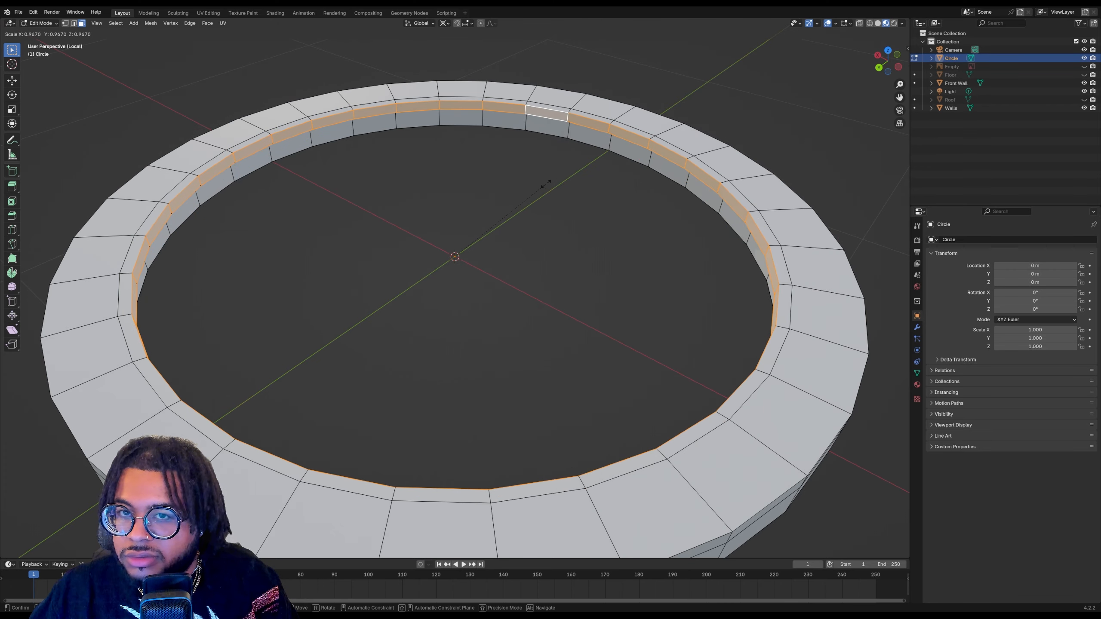
click(546, 184)
Rotate the entire ring mesh 90 degrees about the Y axis so it stands upright
key(KP_7)
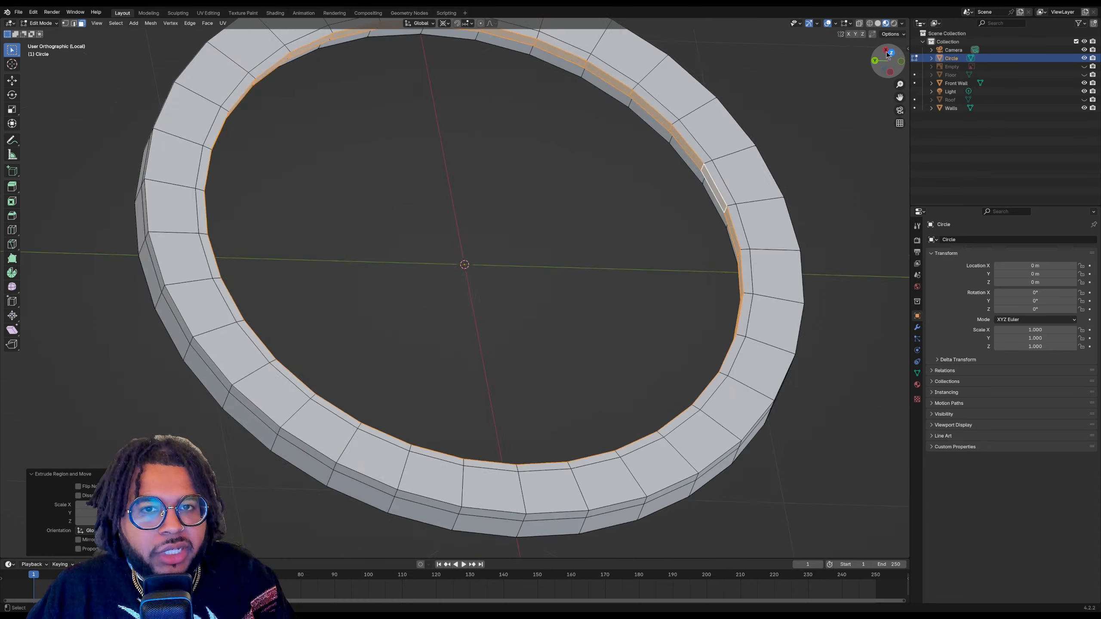
key(a)
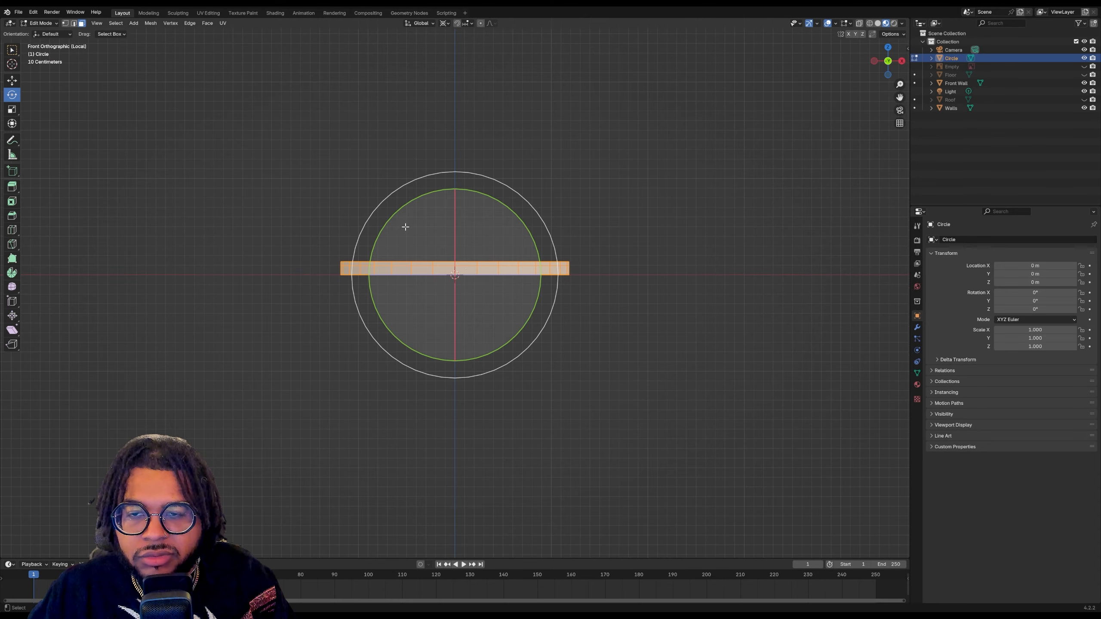
drag(383, 216, 373, 386)
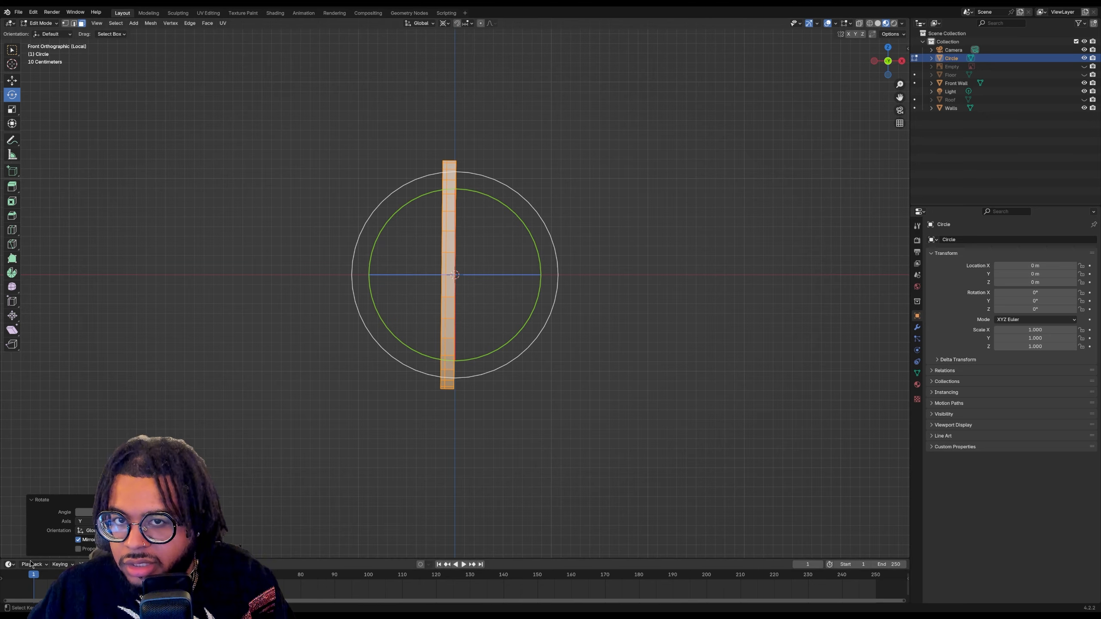
text(90)
key(Return)
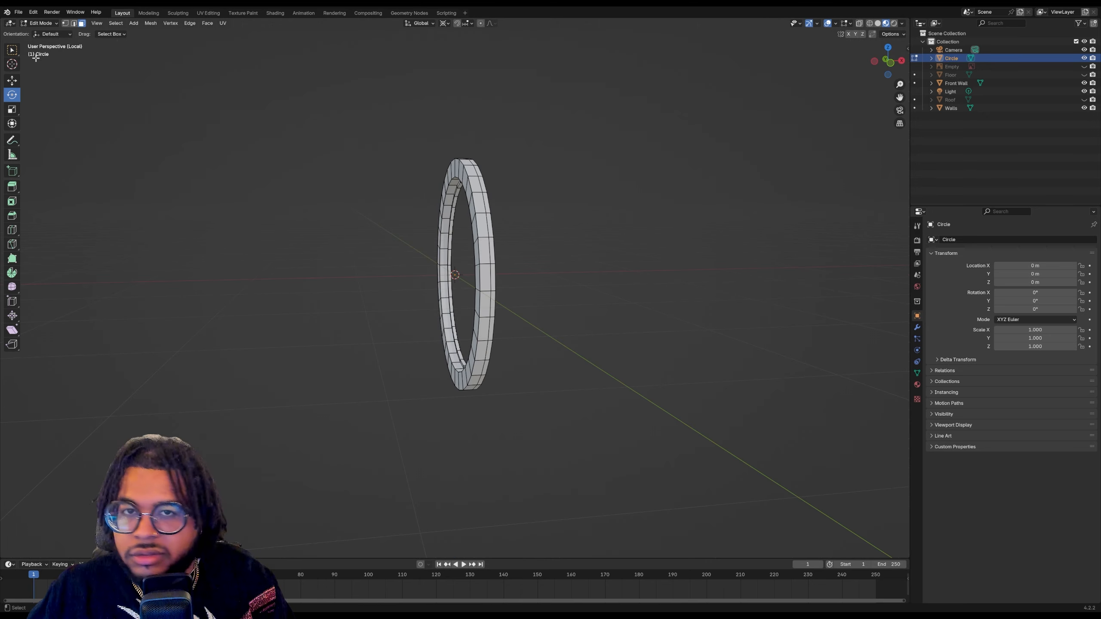
Add an Array modifier to the upright ring and set its count to 4
drag(884, 59, 862, 76)
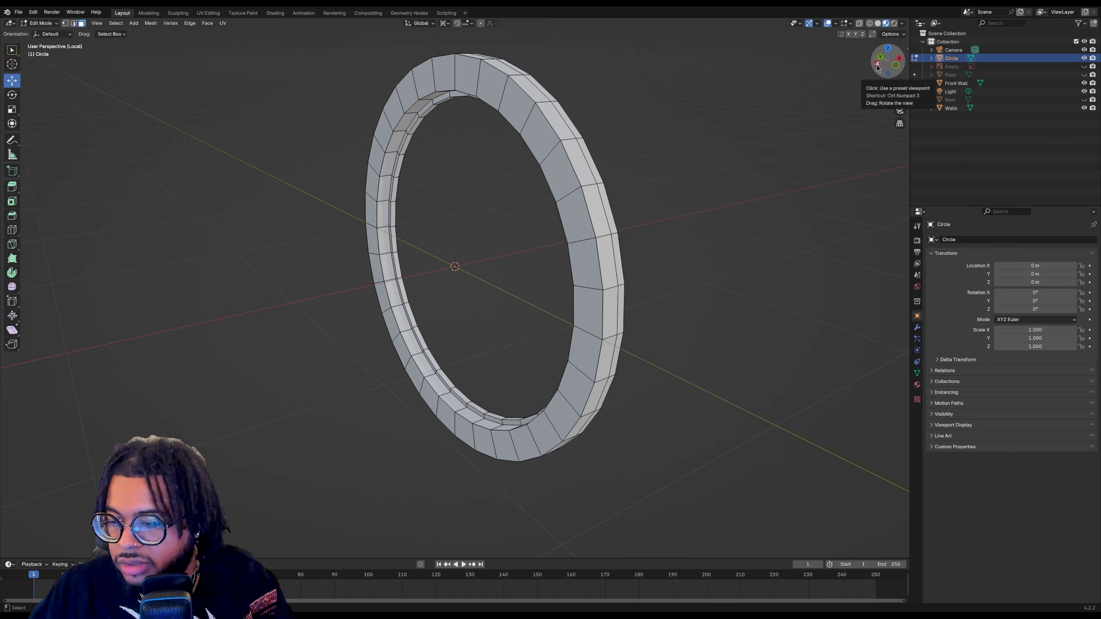
click(917, 326)
click(1014, 240)
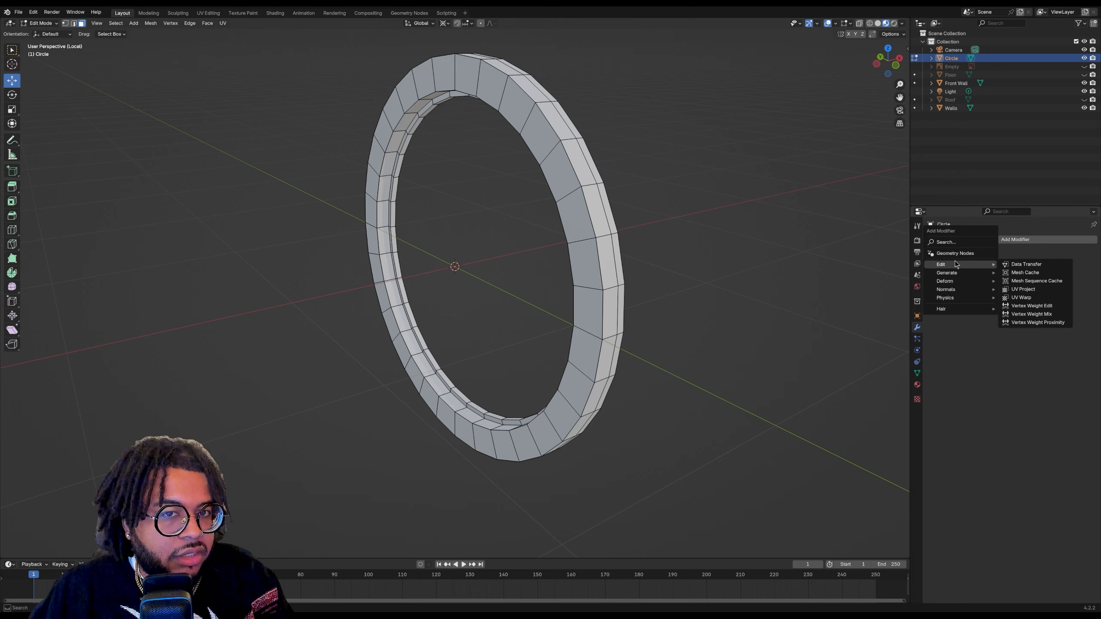
mouse_move(956, 264)
click(1013, 276)
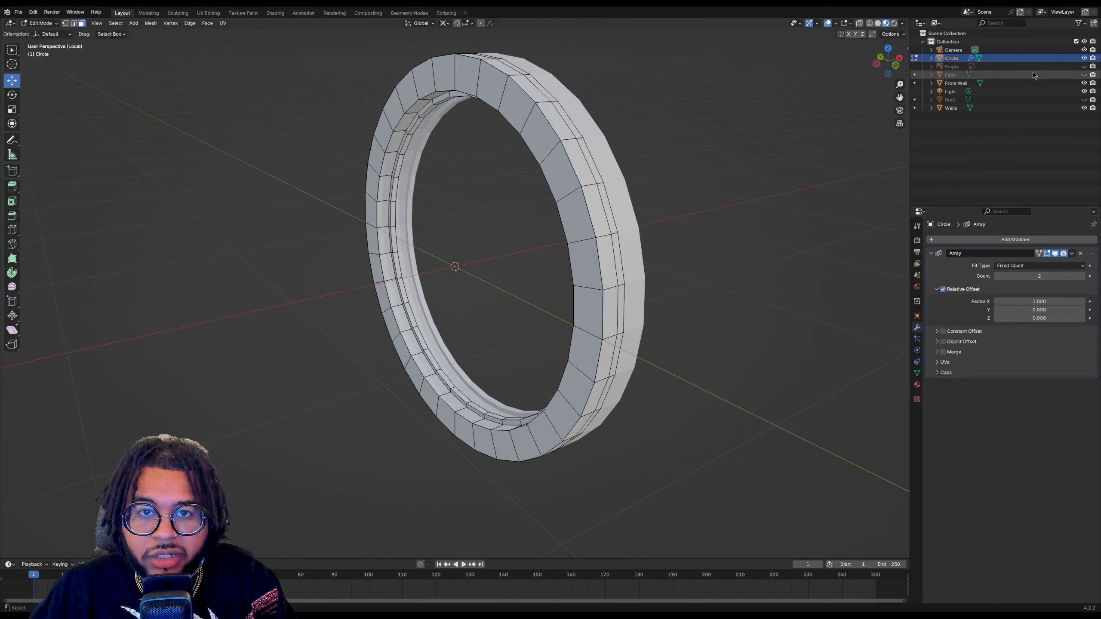
mouse_move(1039, 276)
mouse_down()
mouse_move(1066, 275)
mouse_move(1043, 276)
mouse_up()
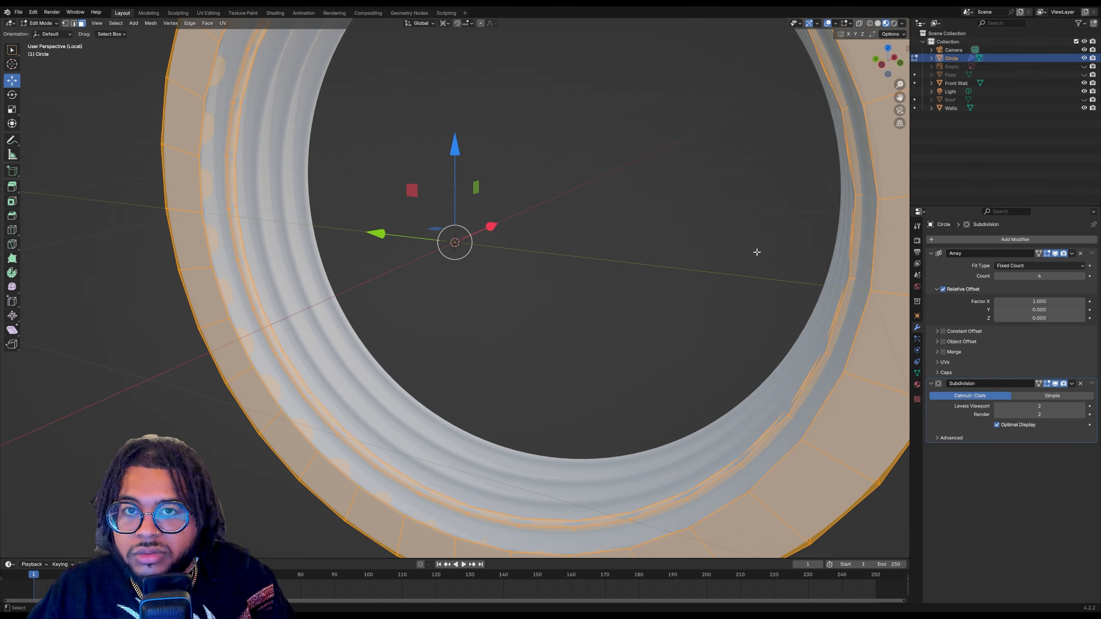
mouse_move(879, 76)
mouse_down()
mouse_move(966, 70)
mouse_move(905, 67)
mouse_move(937, 51)
mouse_up()
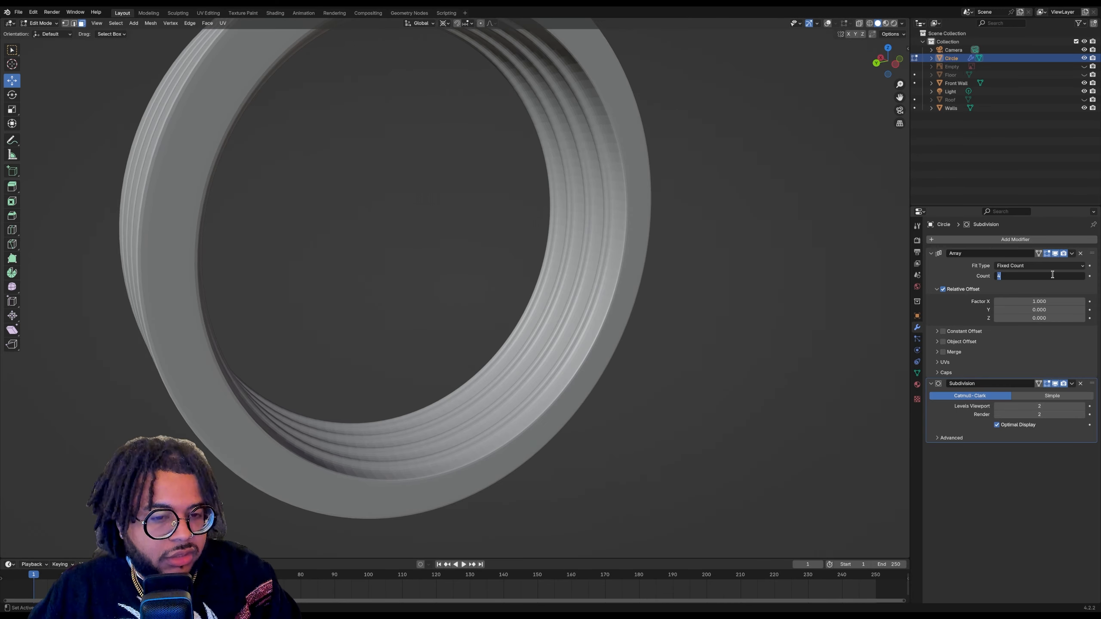
Try an Array count of 5 on the ring, and return the count to 4
drag(1046, 275, 1052, 274)
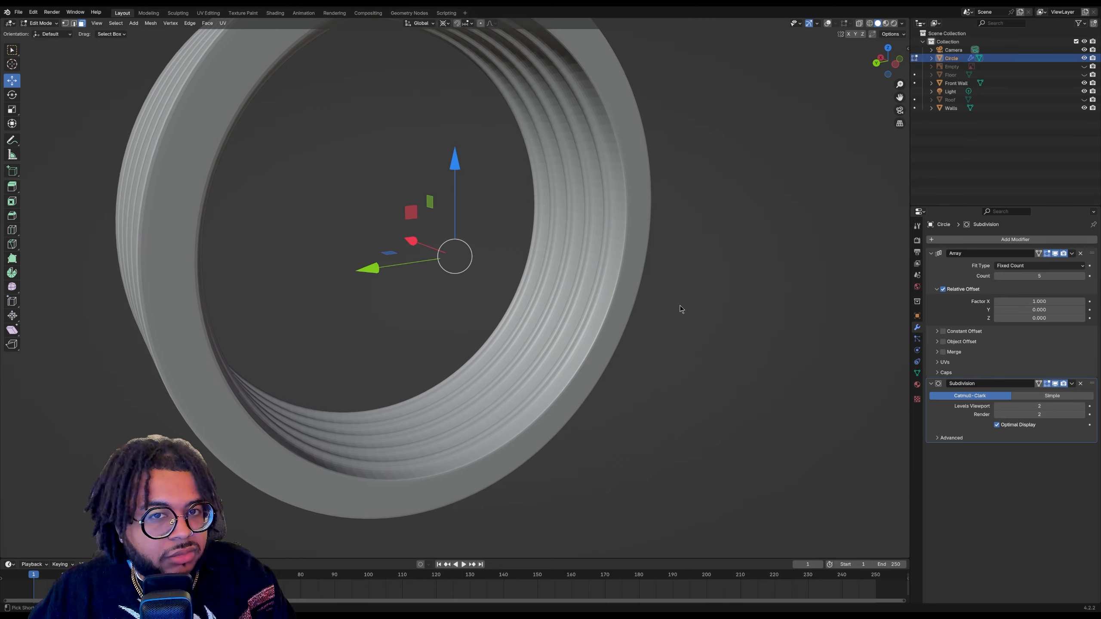
click(1043, 275)
text(41)
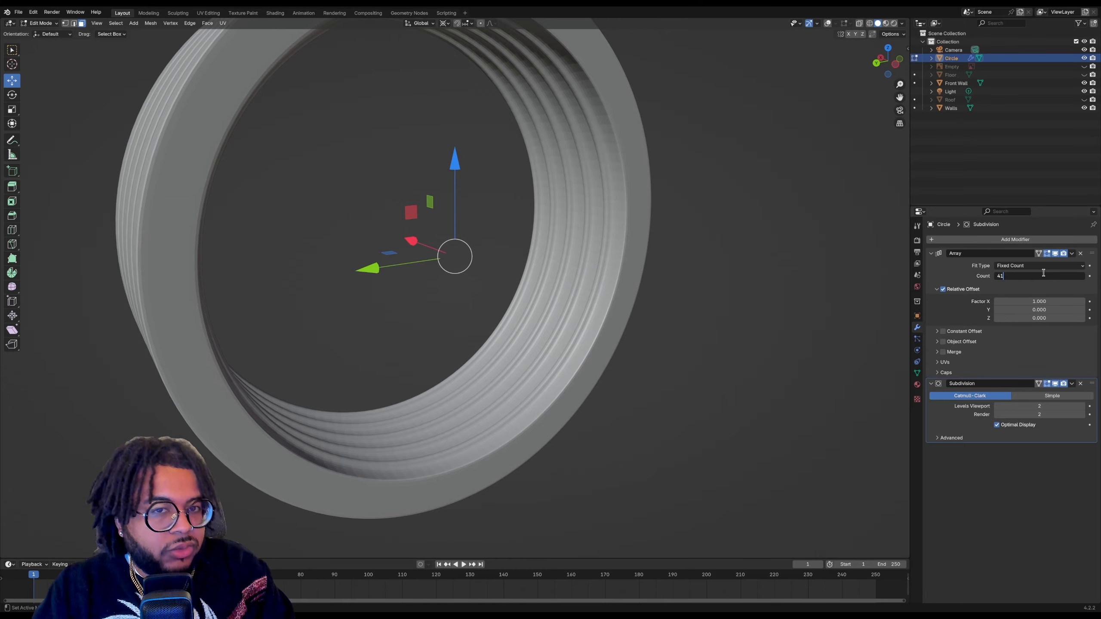
key(BackSpace)
key(Return)
Turn off the Array modifier's viewport display and switch the ring mesh to vertex selection
drag(891, 63, 795, 43)
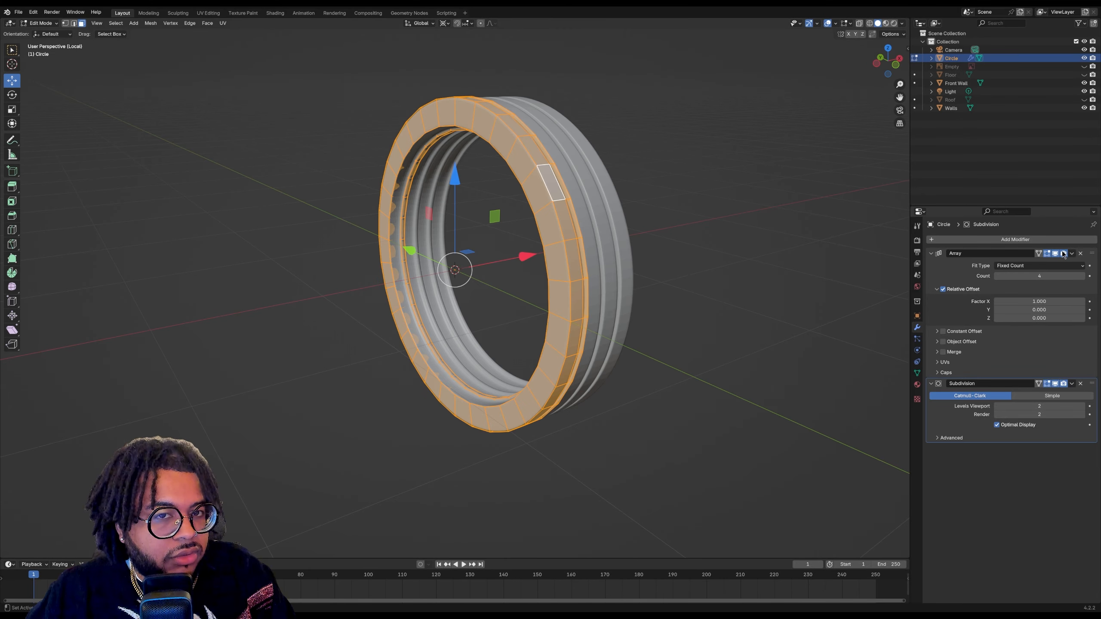
click(1055, 254)
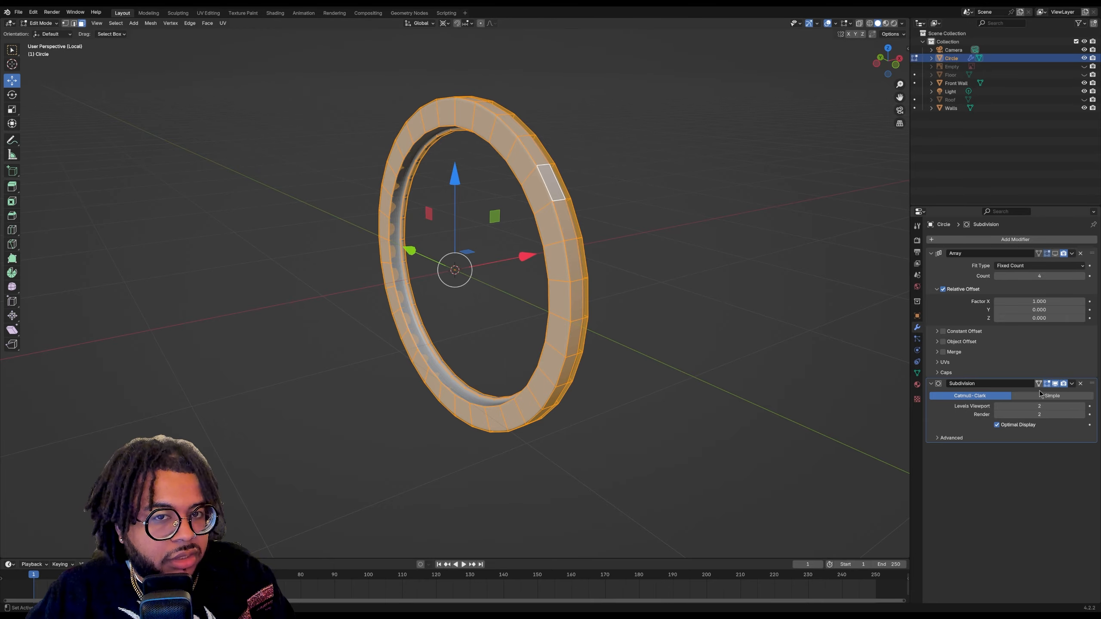
key(ctrl+KP_3)
click(65, 23)
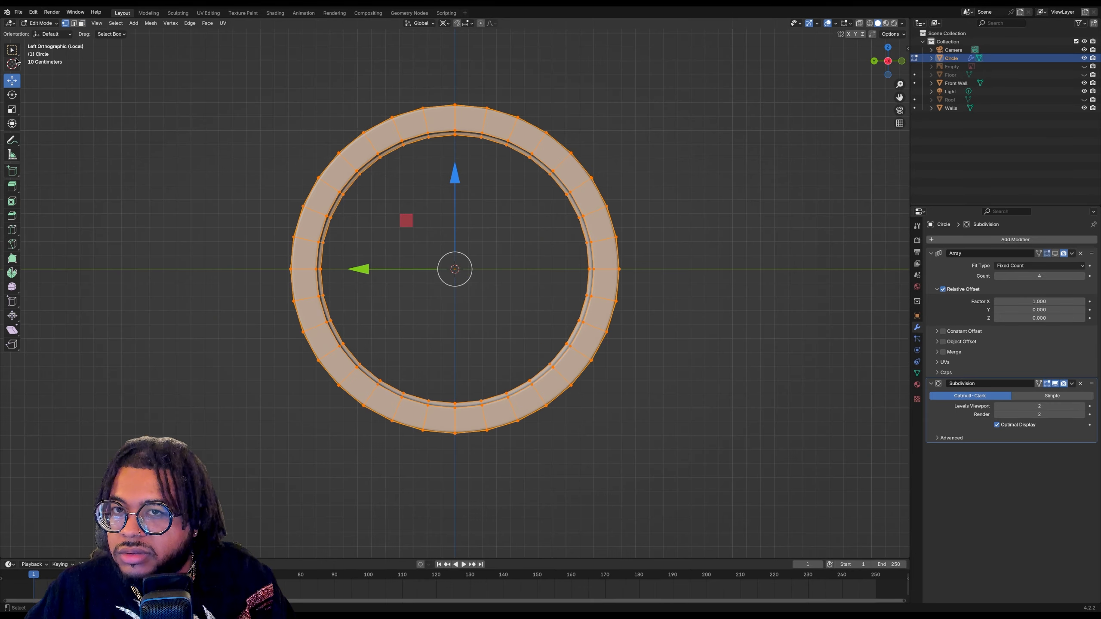
Delete all vertices at the very top of the ring, working from the right orthographic view, to open a gap
click(901, 61)
click(901, 61)
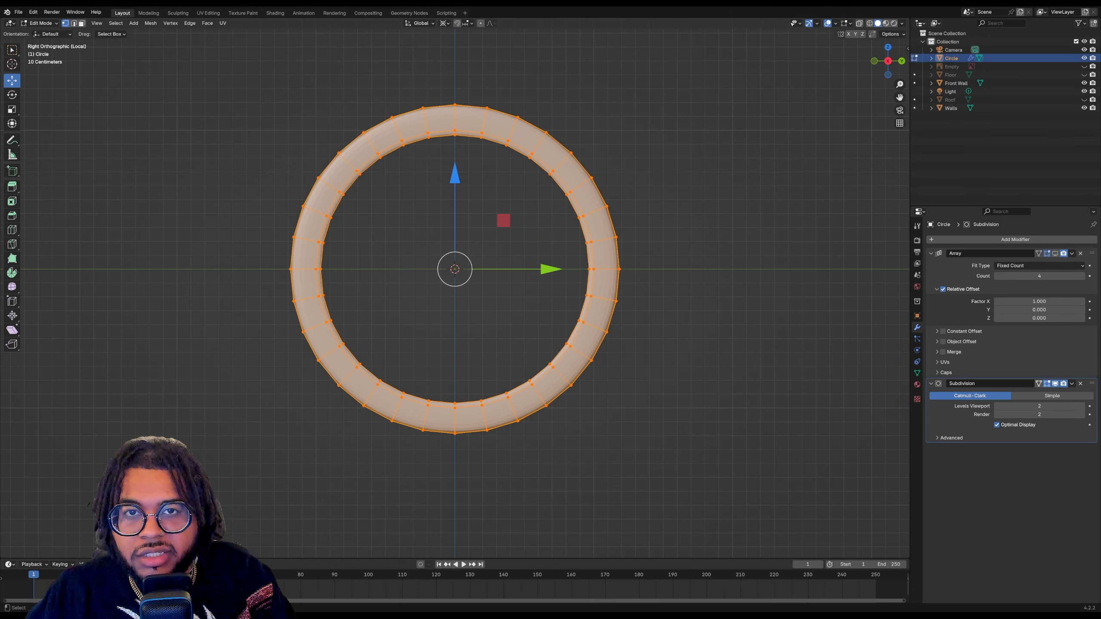
scroll(467, 95, down, 1)
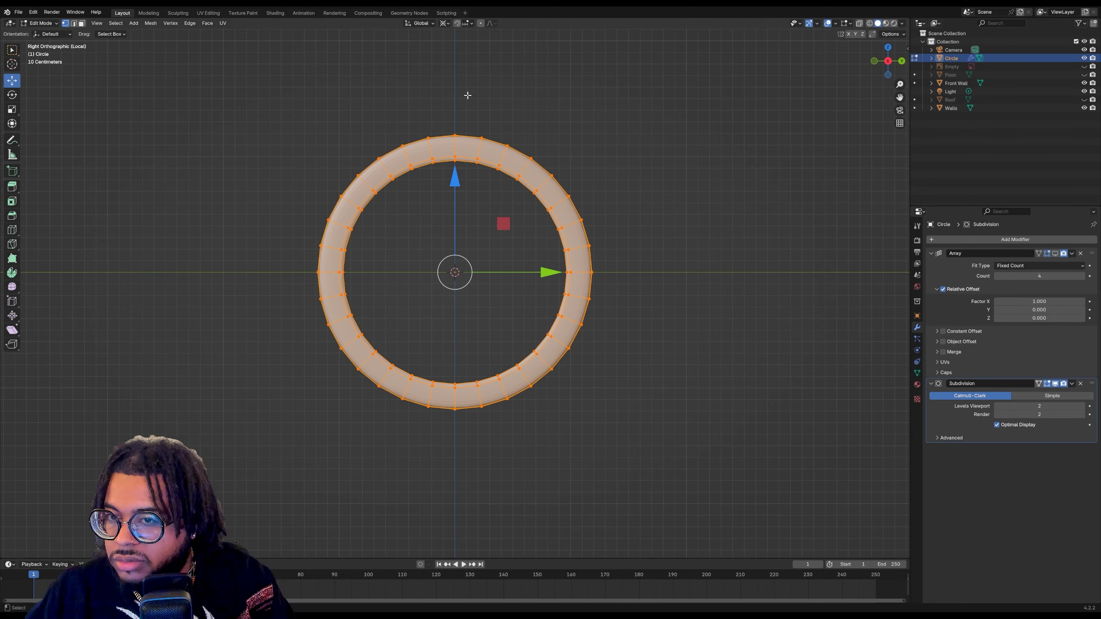
click(455, 136)
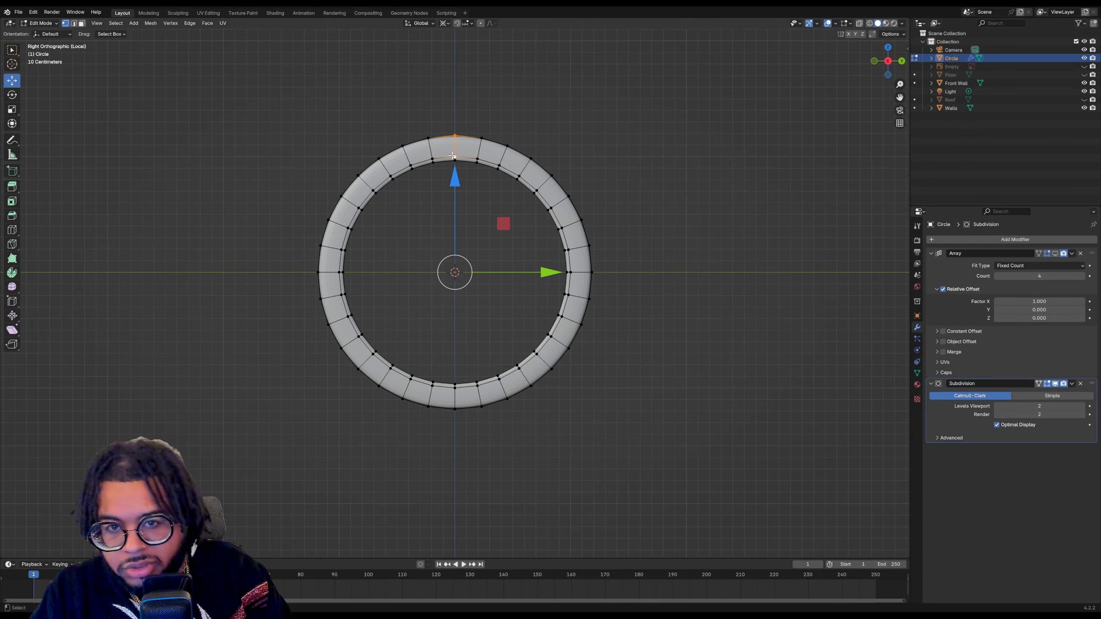
key(x)
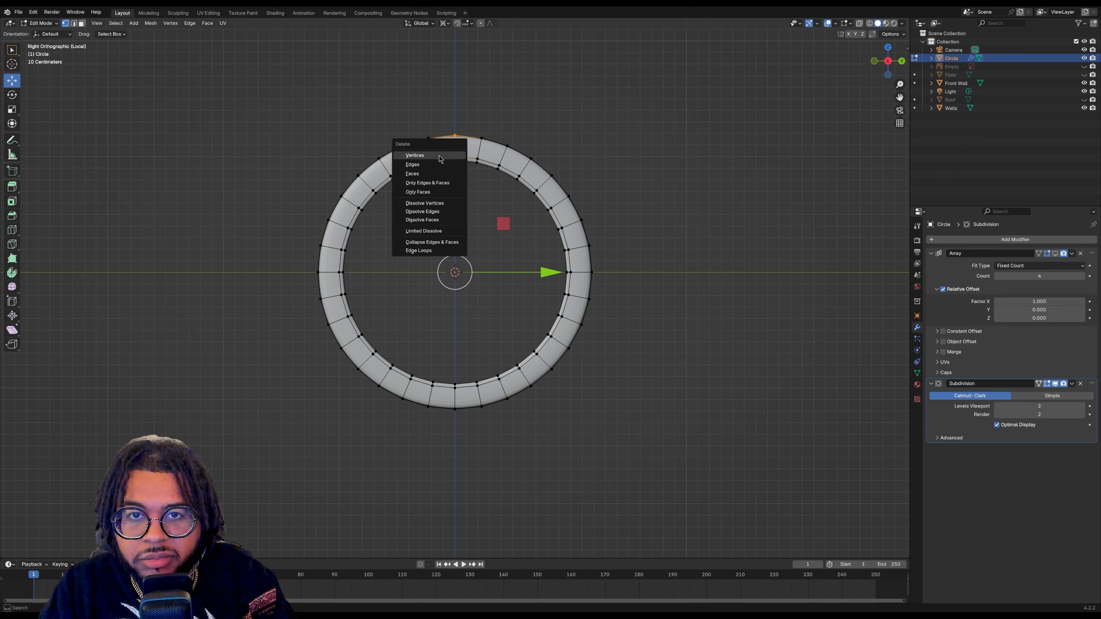
key(Escape)
shift+click(454, 158)
key(x)
click(463, 177)
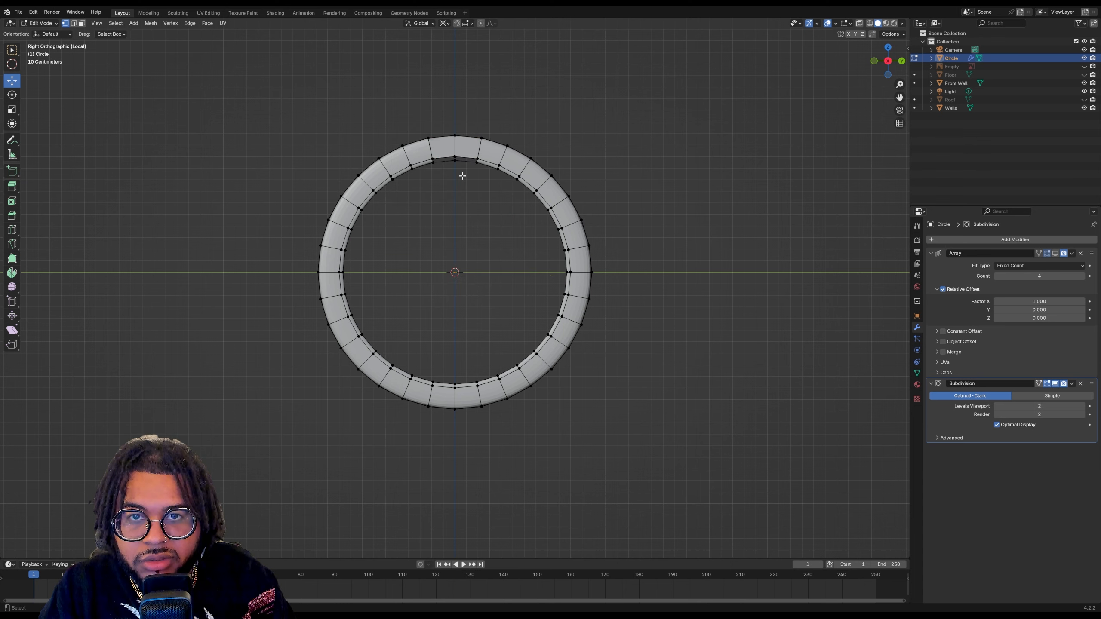
drag(440, 113, 465, 178)
key(x)
click(465, 177)
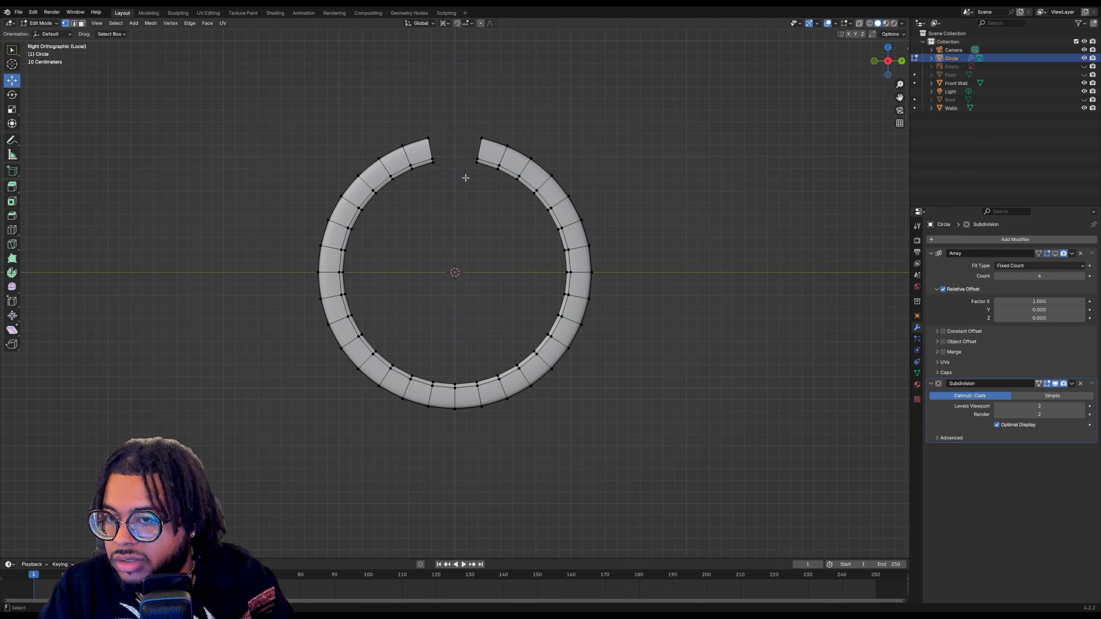
Switch to face selection and turn off the Subdivision modifier's viewport display on the open ring
middle_drag(465, 177, 359, 264)
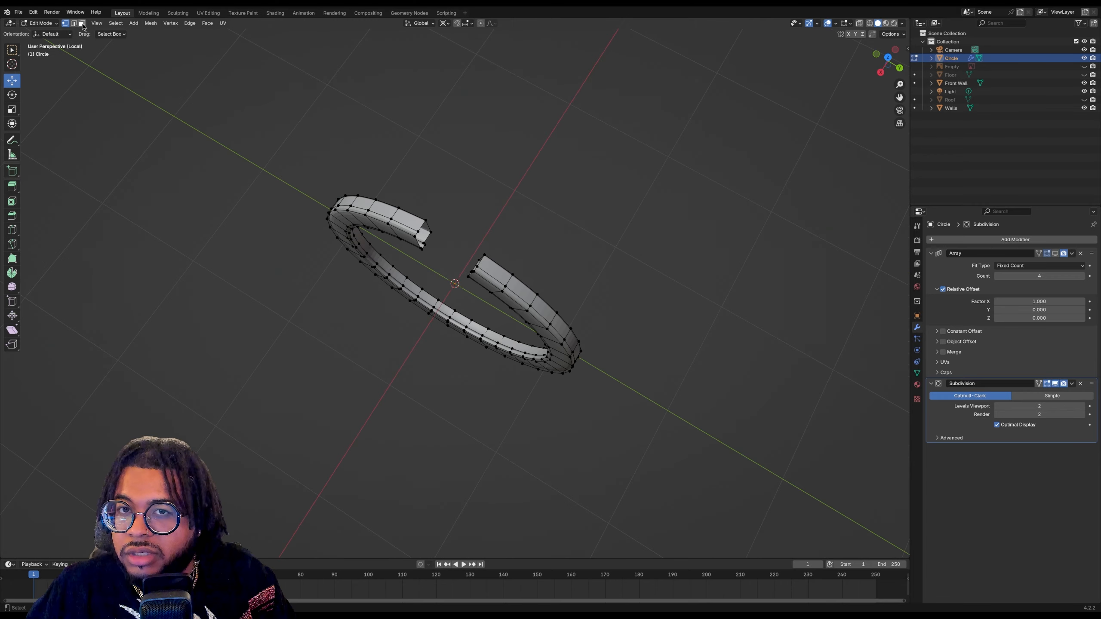
key(3)
click(415, 220)
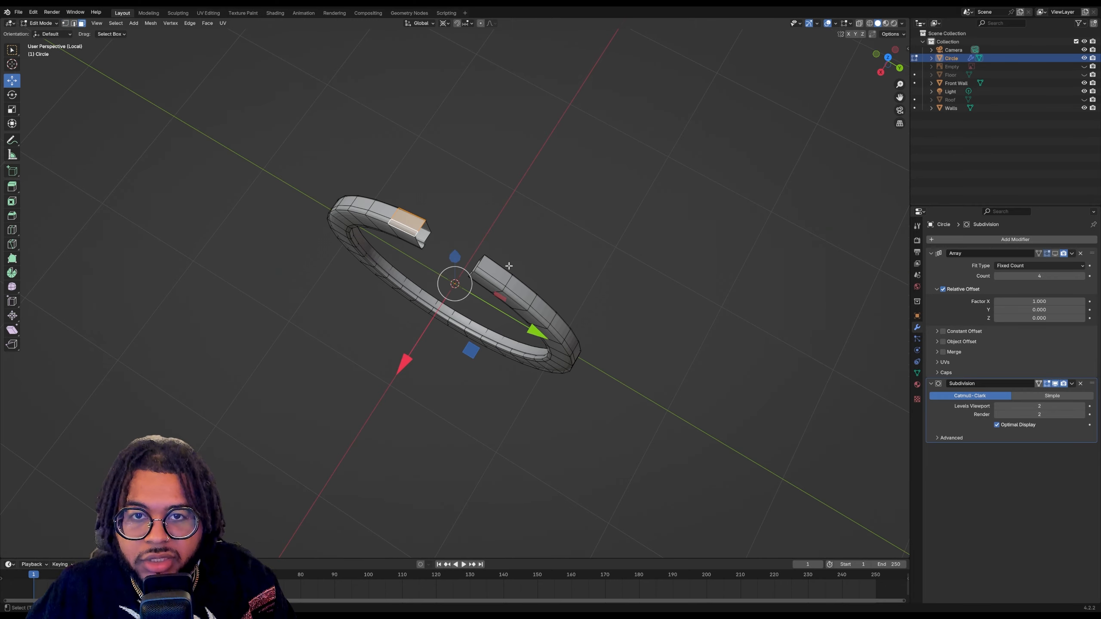
shift+click(487, 273)
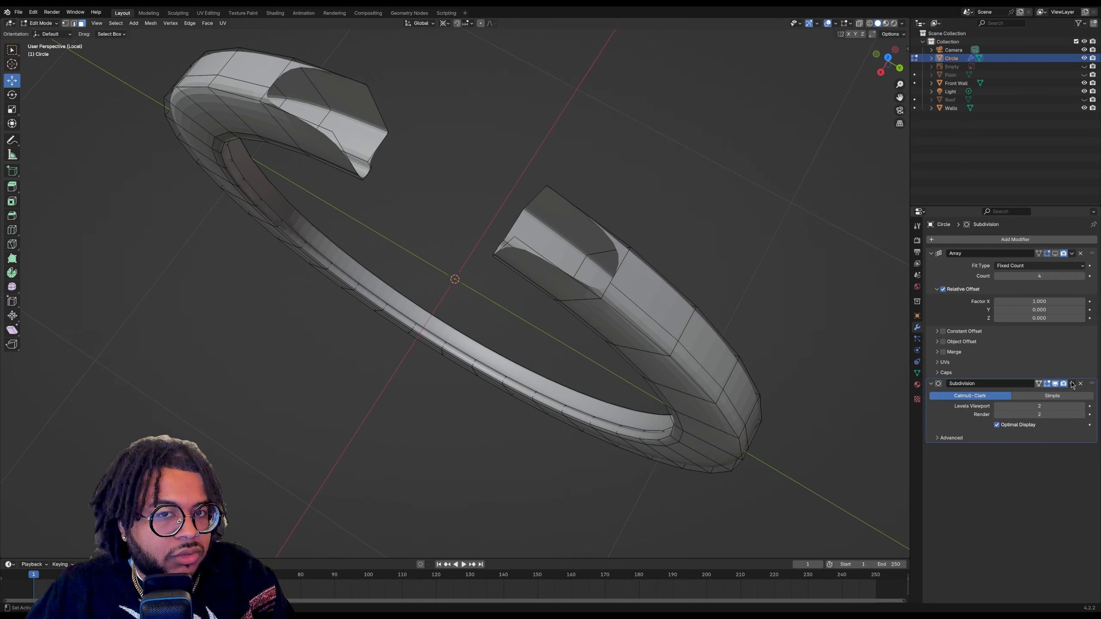
click(1055, 384)
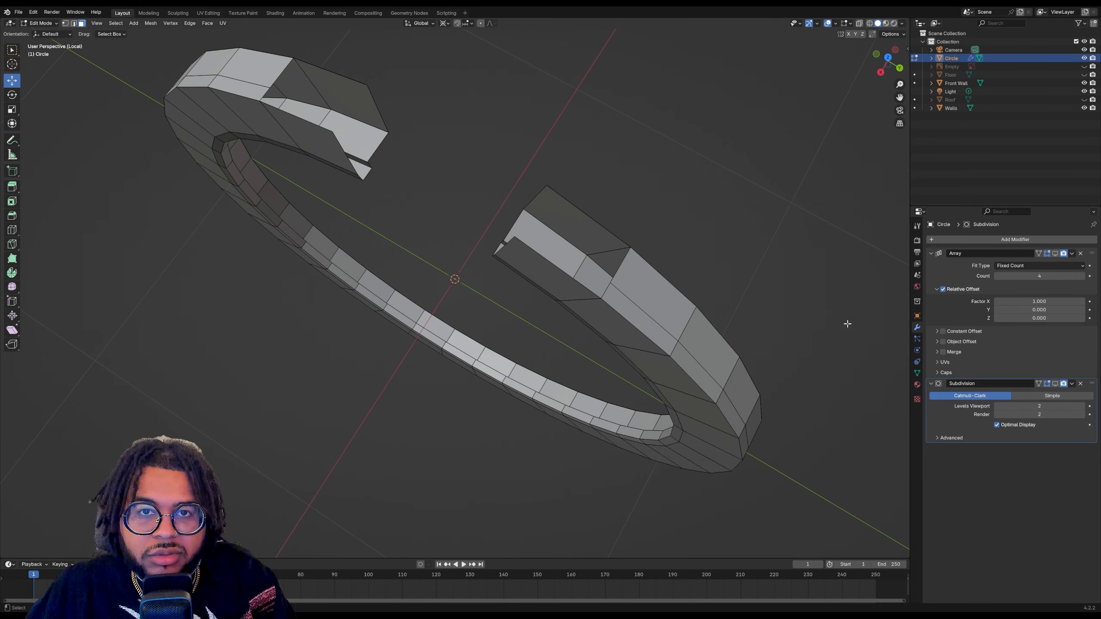
Switch to vertex selection and move the outer vertices at both sides of the ring's gap straight up along Z
mouse_move(891, 64)
mouse_down()
mouse_move(813, 29)
mouse_move(921, 9)
mouse_move(763, 56)
mouse_move(836, 30)
mouse_move(886, 33)
mouse_move(878, 69)
mouse_up()
click(890, 63)
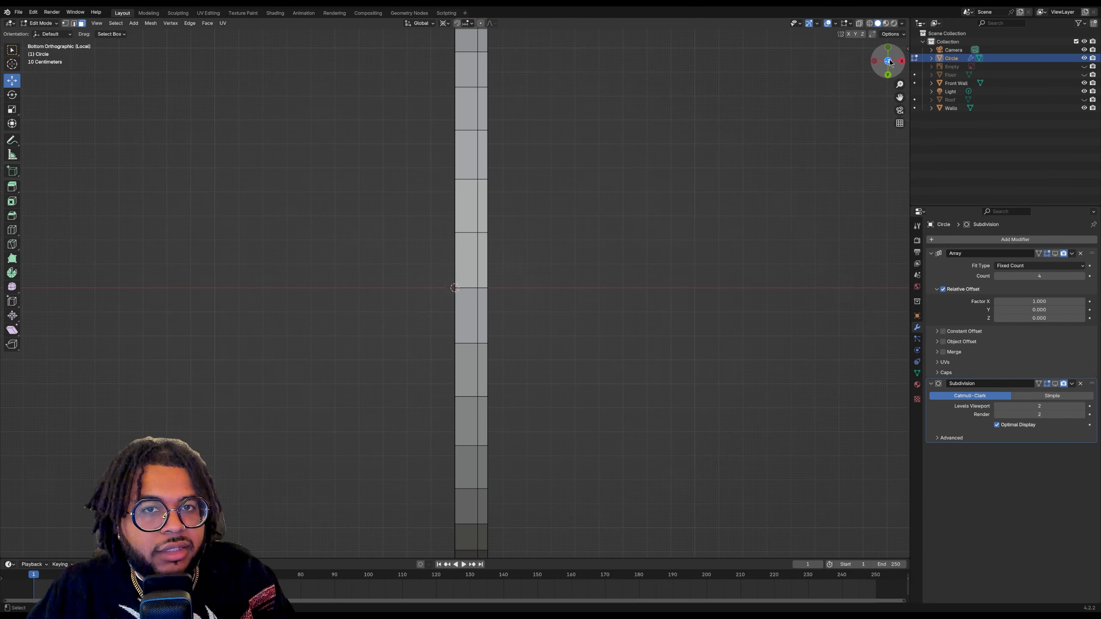
click(56, 22)
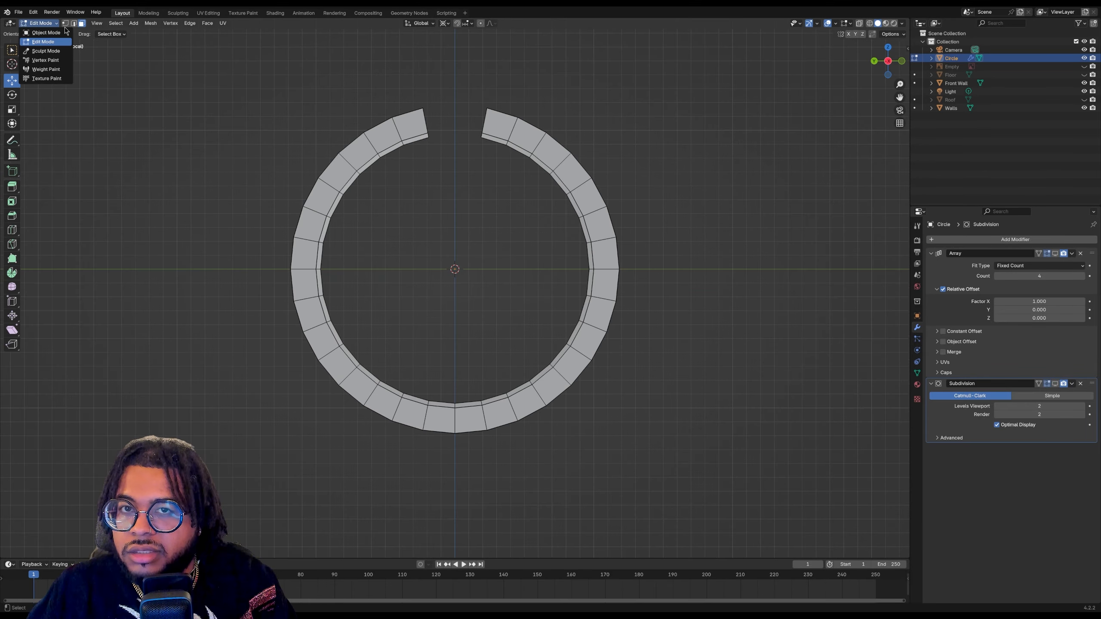
key(Escape)
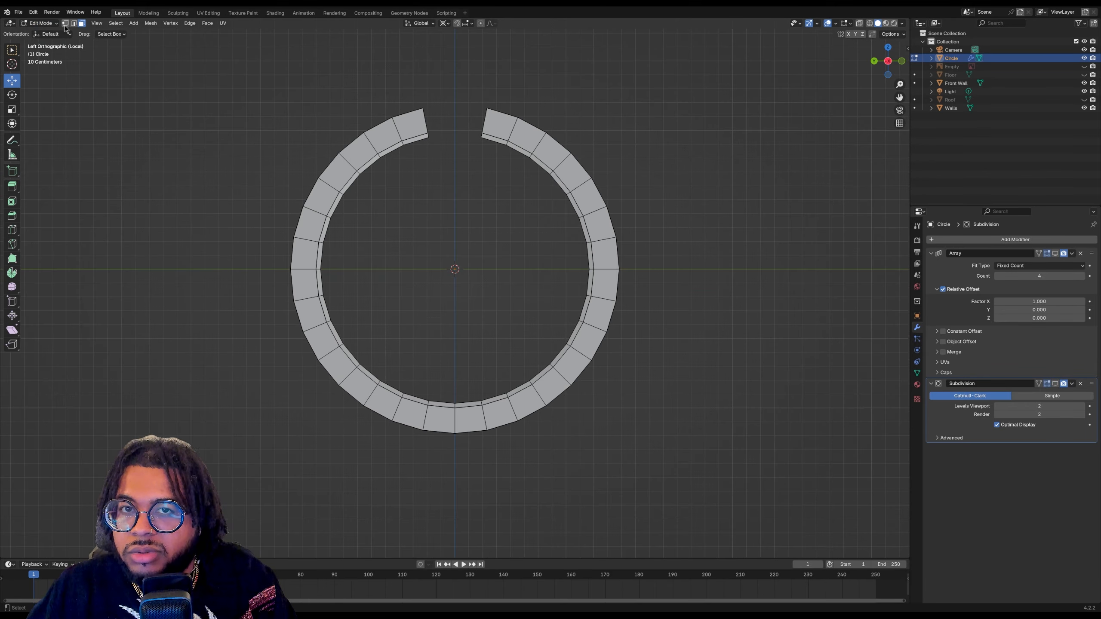
key(KP_7)
click(901, 61)
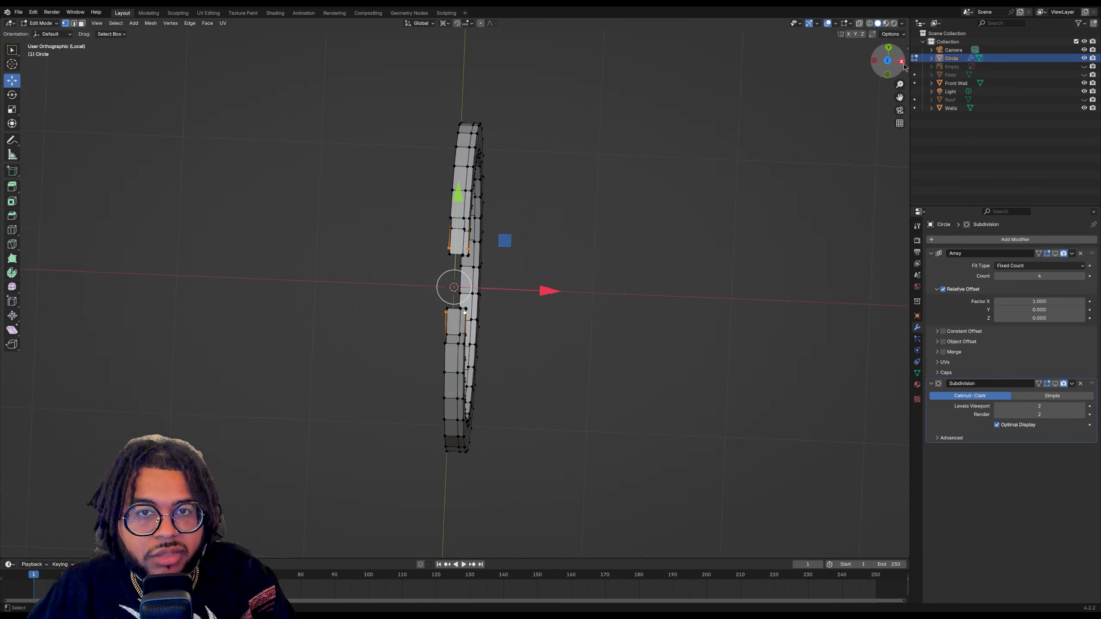
drag(457, 176, 449, 63)
key(ctrl+KP_3)
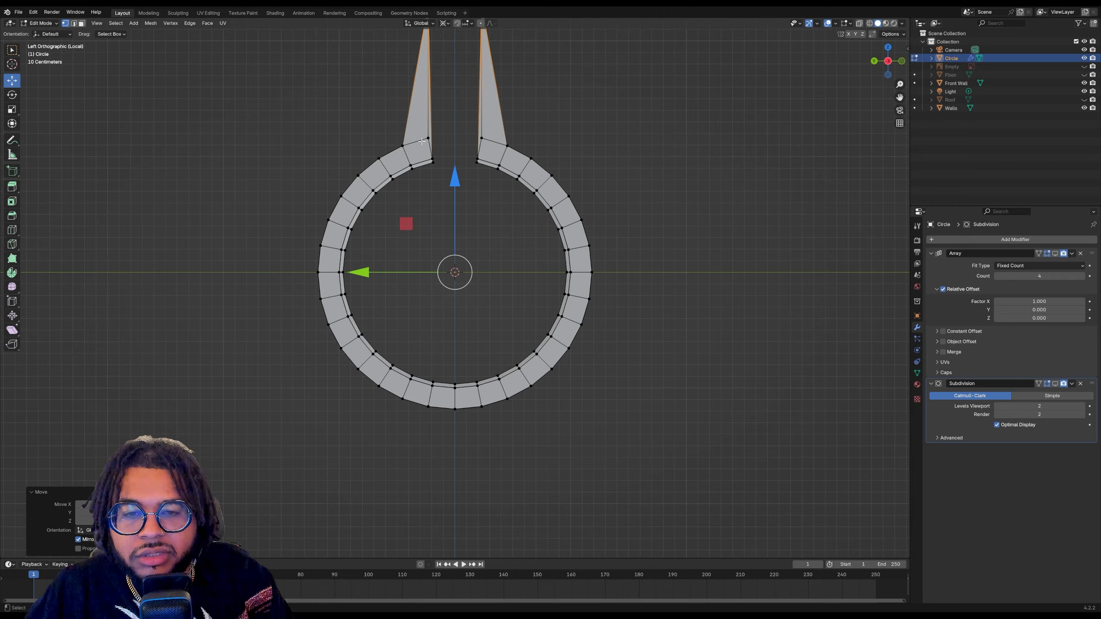
click(425, 138)
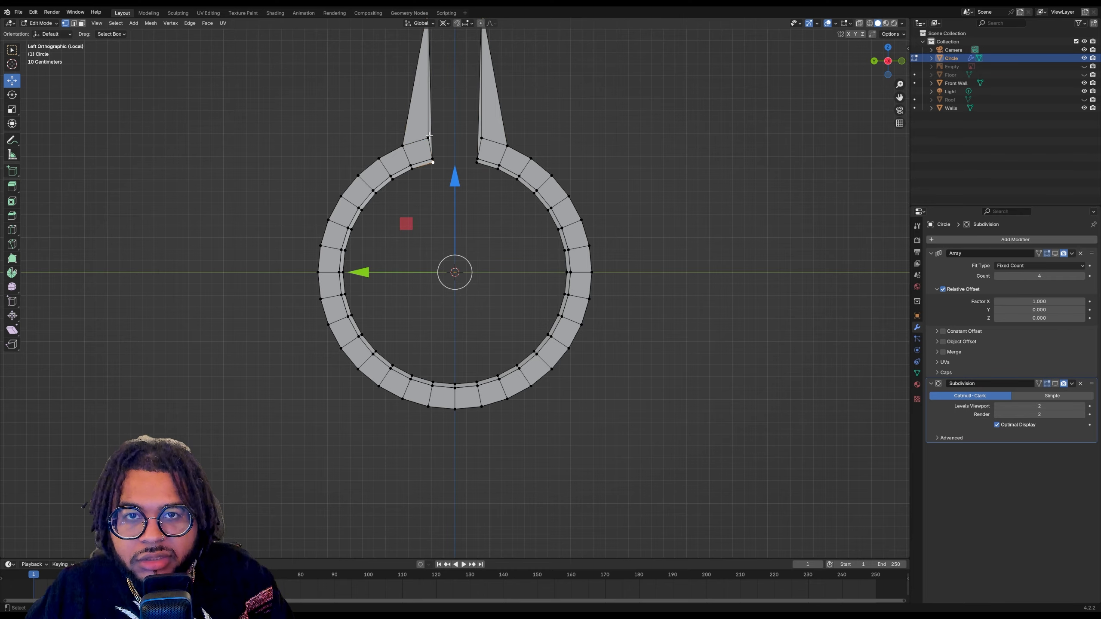
middle_drag(376, 287, 434, 312)
drag(888, 60, 999, 62)
click(12, 229)
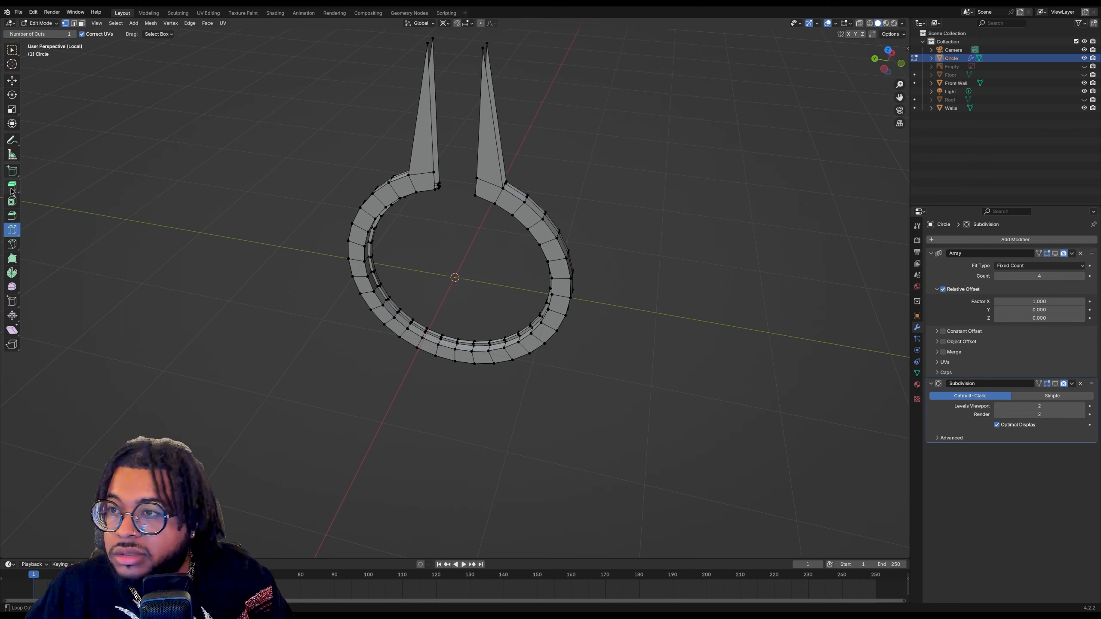
click(12, 247)
click(12, 50)
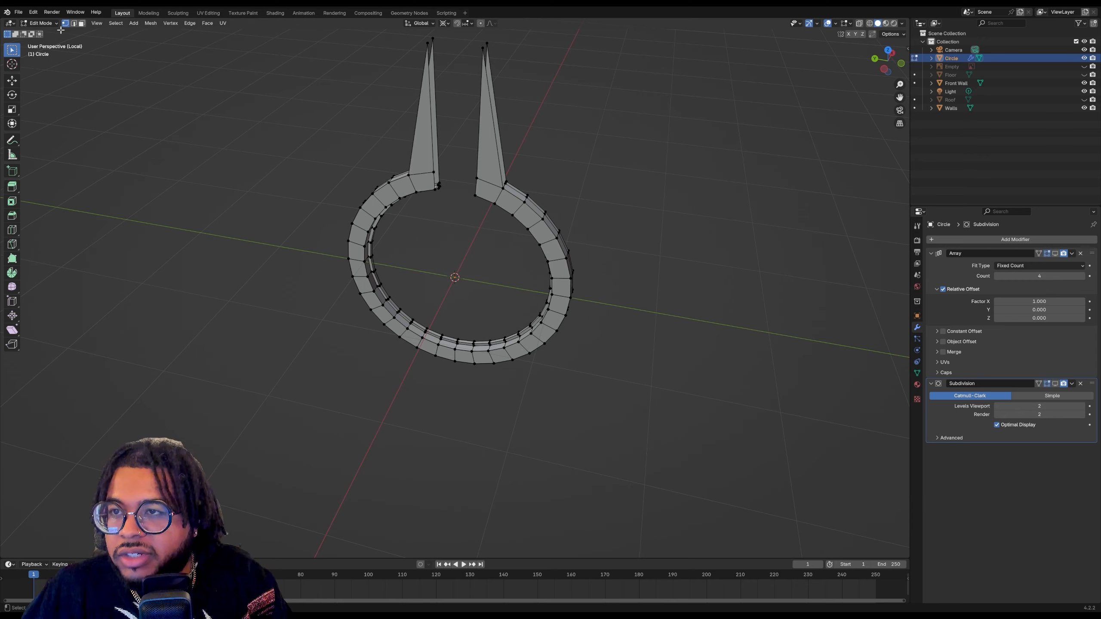
Select the two long outer slanted edges of one raised spike in edge selection and subdivide them
click(73, 24)
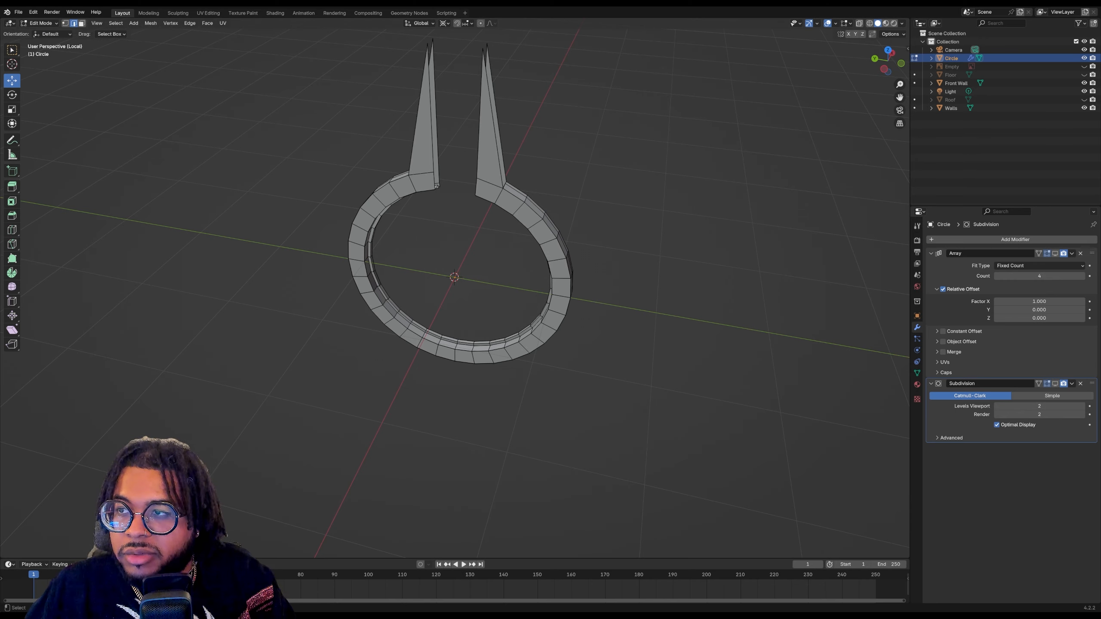
click(9, 46)
click(500, 131)
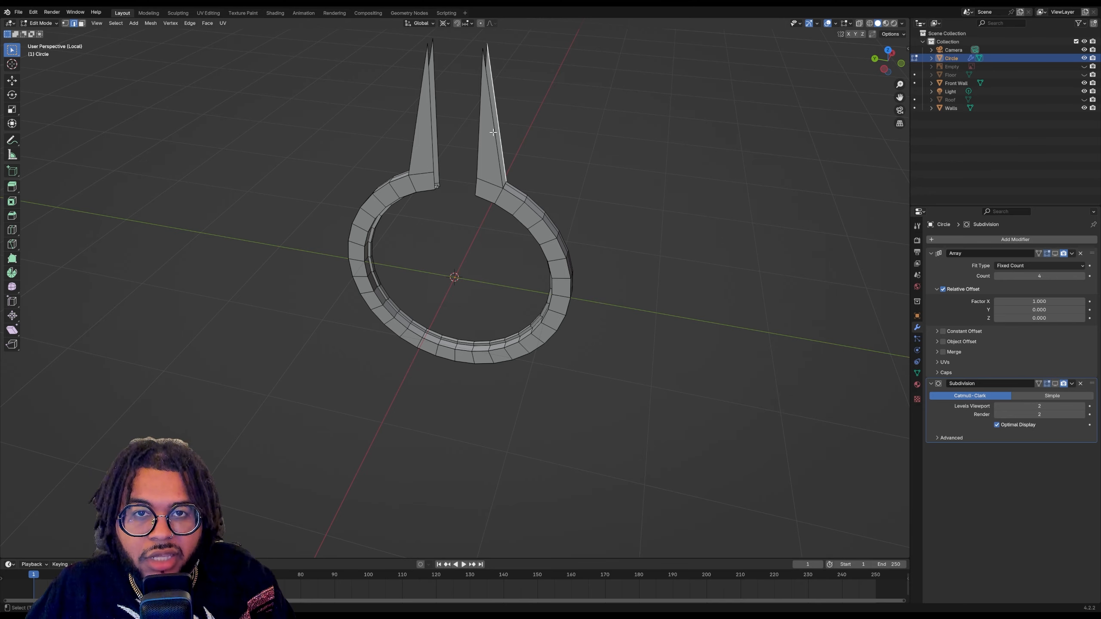
shift+click(494, 132)
right_click(495, 138)
click(494, 141)
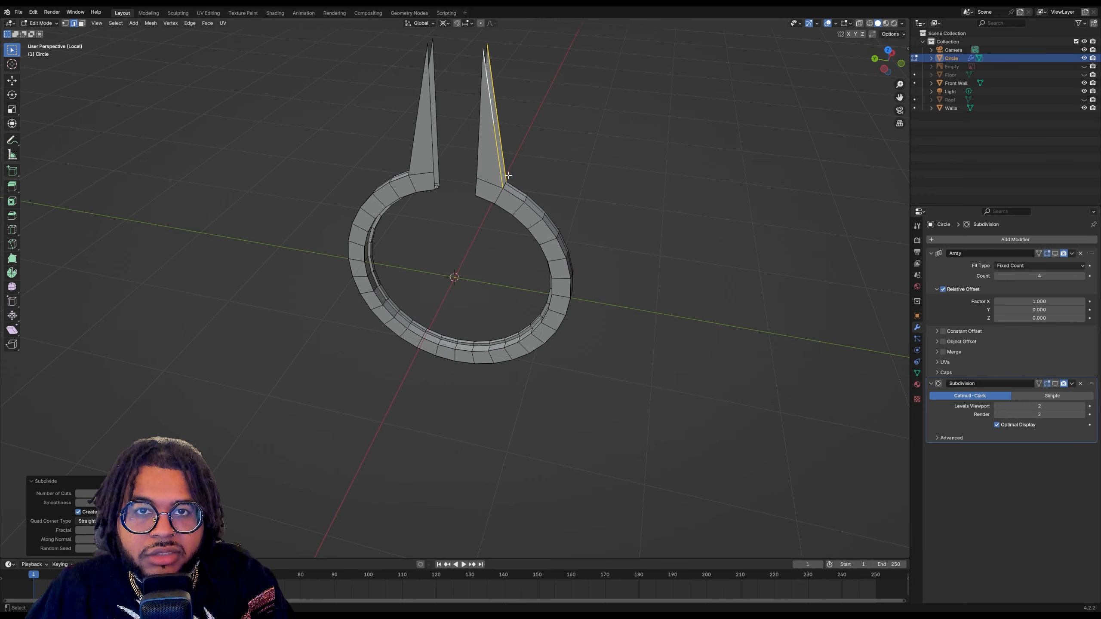
Select the two new midpoint vertices through the mesh, raise them to the spike's top height along Z, and shift them slightly outward along Y
click(65, 23)
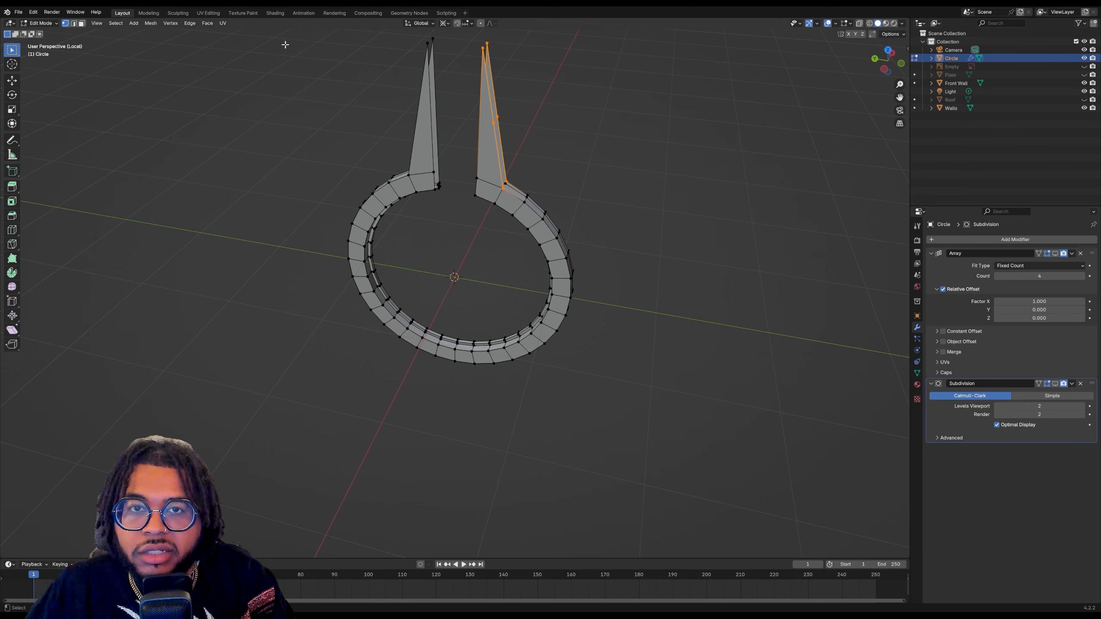
click(497, 115)
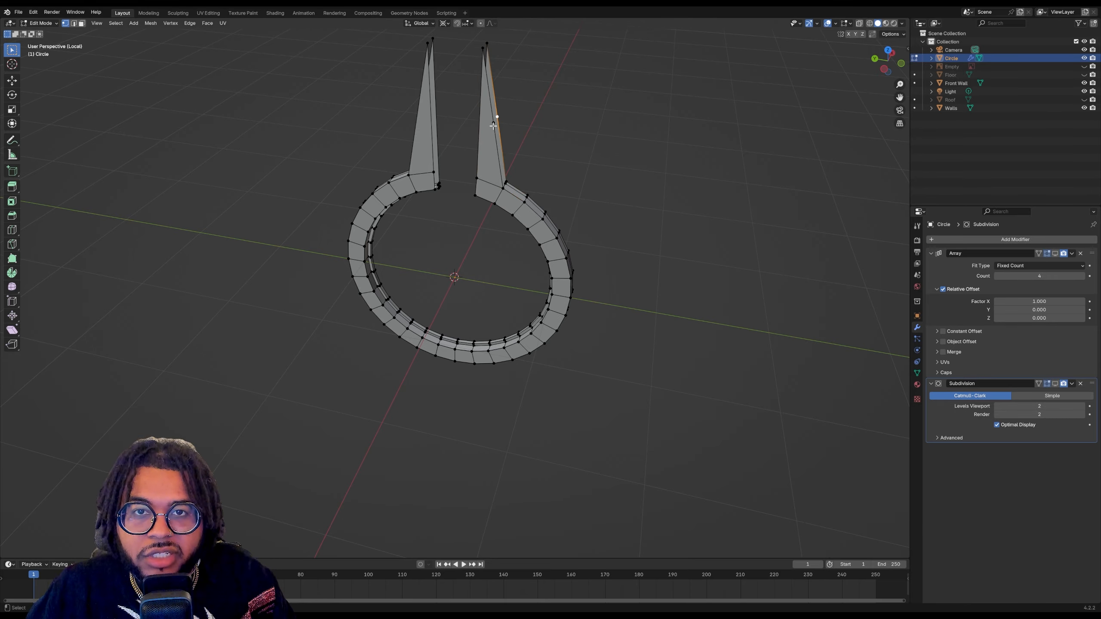
key(alt+z)
shift+click(493, 123)
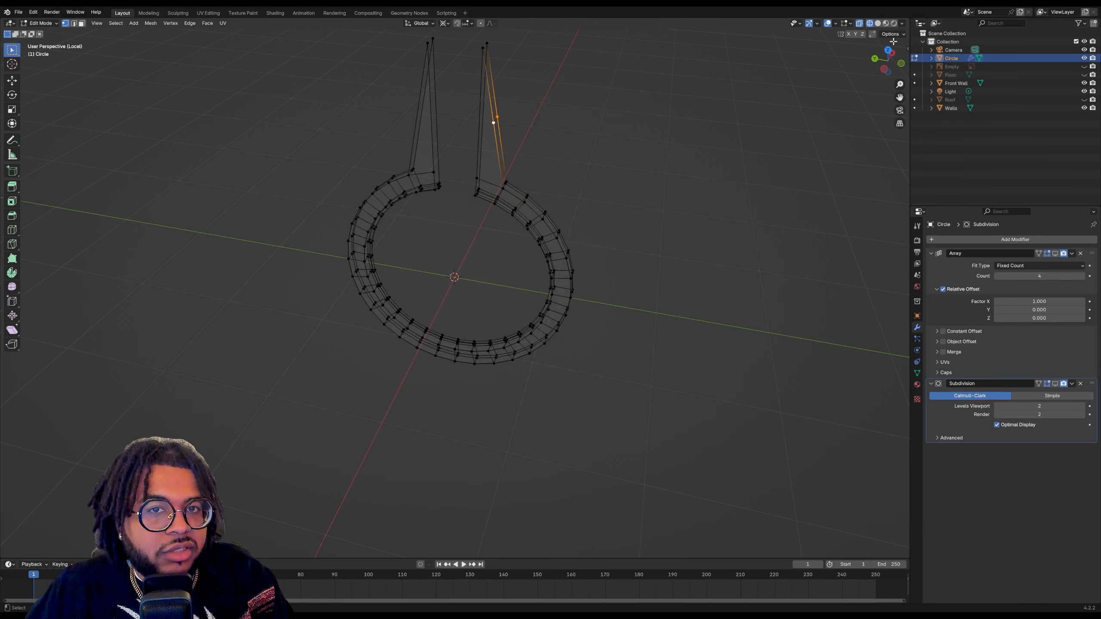
click(884, 68)
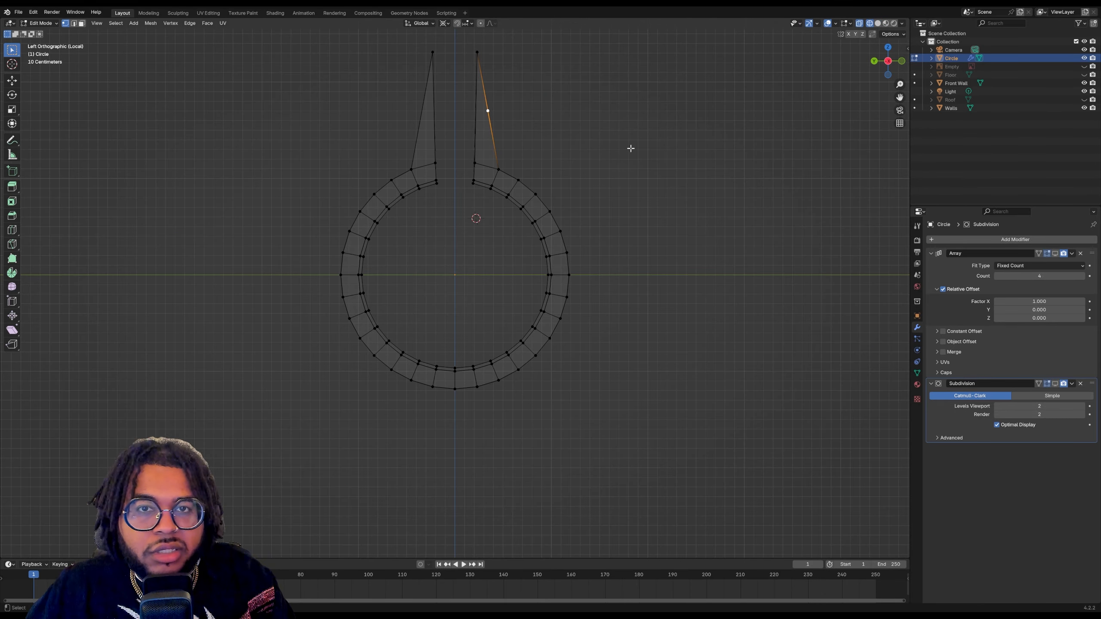
click(10, 78)
drag(479, 128, 494, 70)
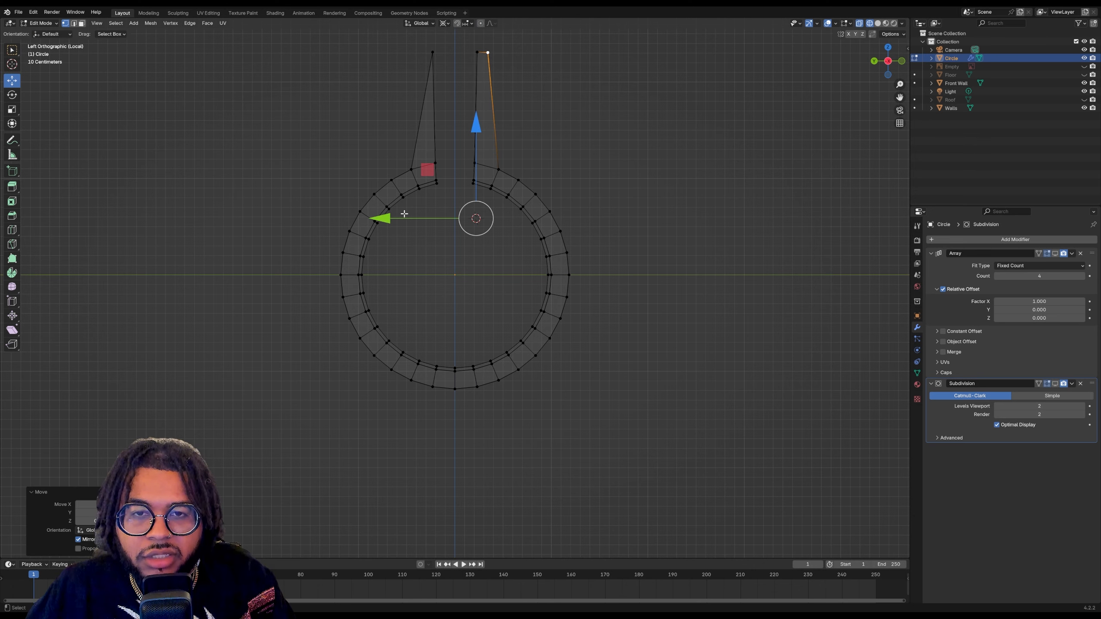
drag(386, 218, 381, 219)
Delete the vertices of the ring half opposite the widened spike, keeping those on the centre line
click(270, 59)
drag(228, 33, 449, 482)
key(x)
click(382, 417)
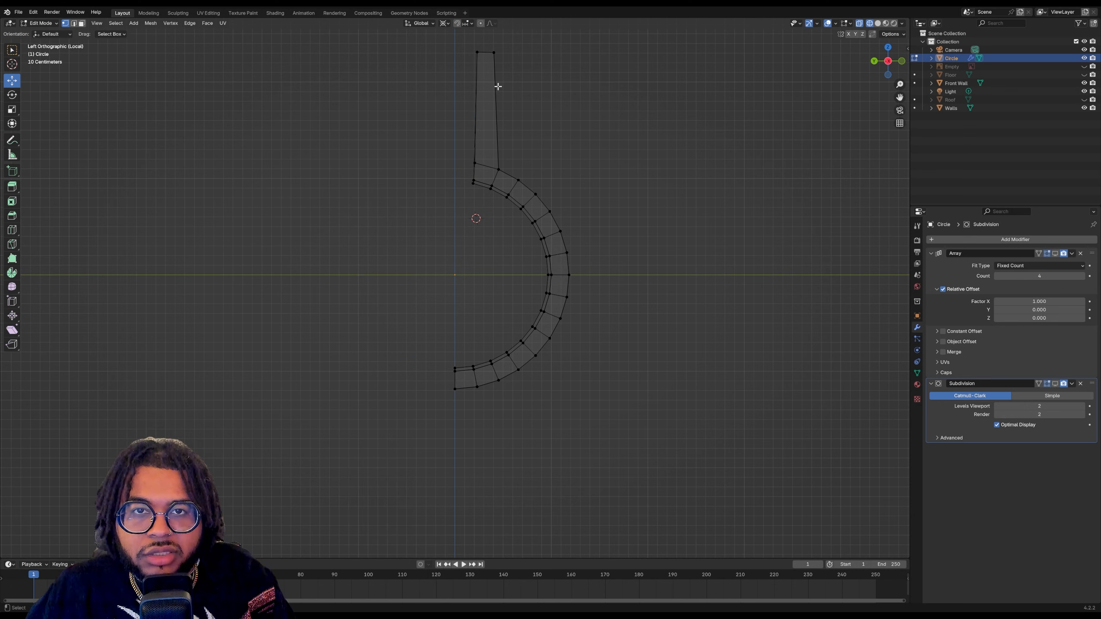
Select the outer vertices at the base of the raised post and move them slightly inward along Y to straighten the post
click(497, 167)
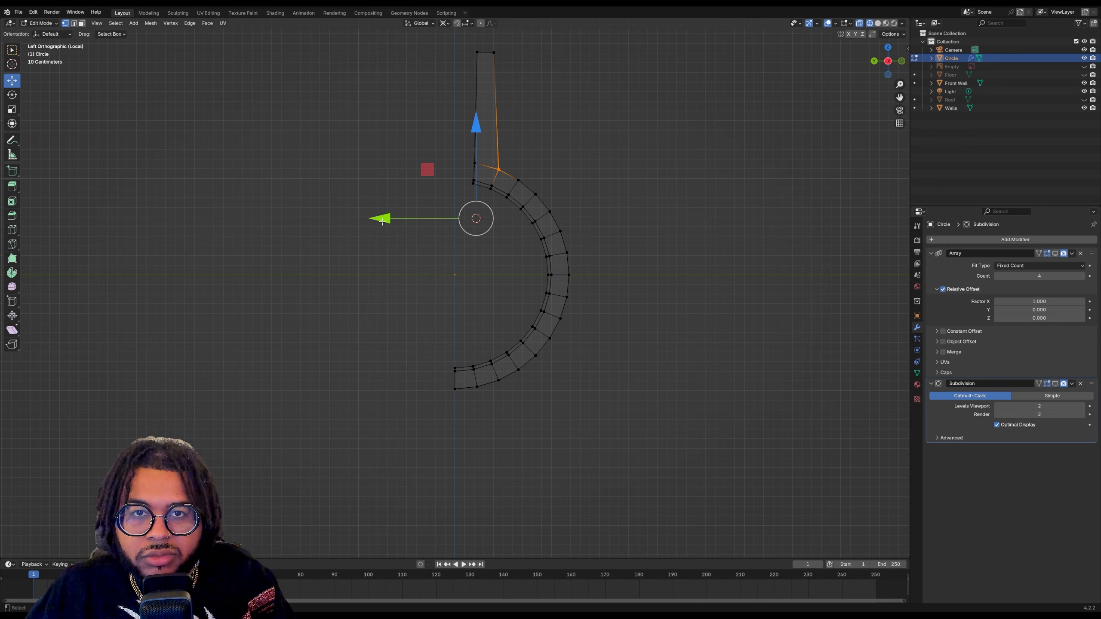
drag(383, 221, 376, 221)
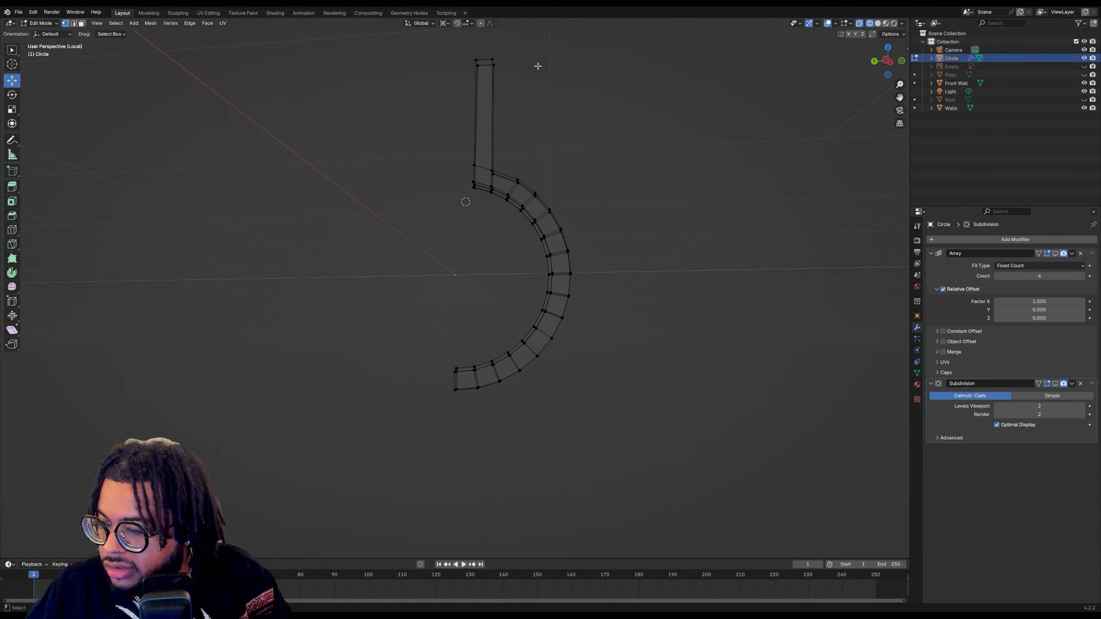
click(888, 61)
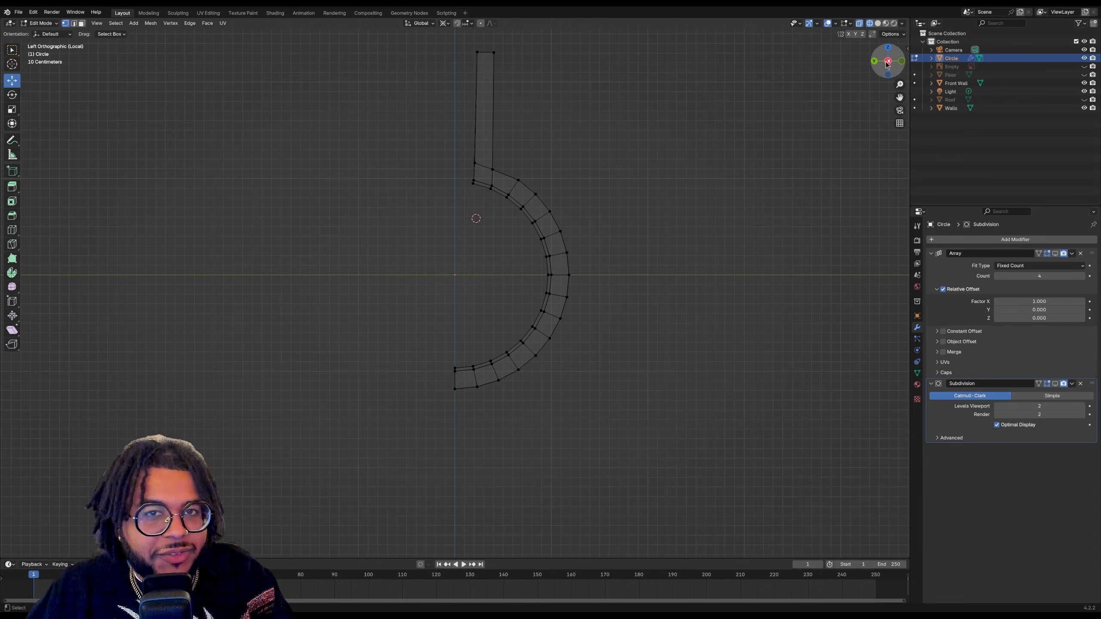
Undo the last inward move of the post's outer base vertices and box-select the vertices along the post's outer side
key(ctrl+z)
key(ctrl+z)
click(497, 100)
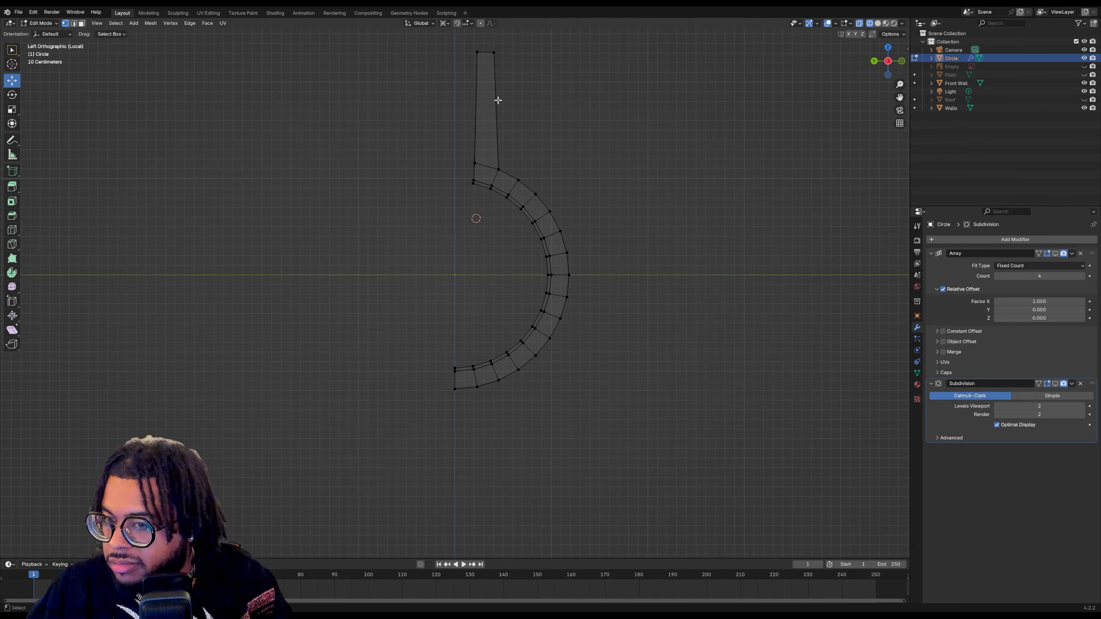
drag(493, 40, 512, 176)
drag(888, 61, 771, 93)
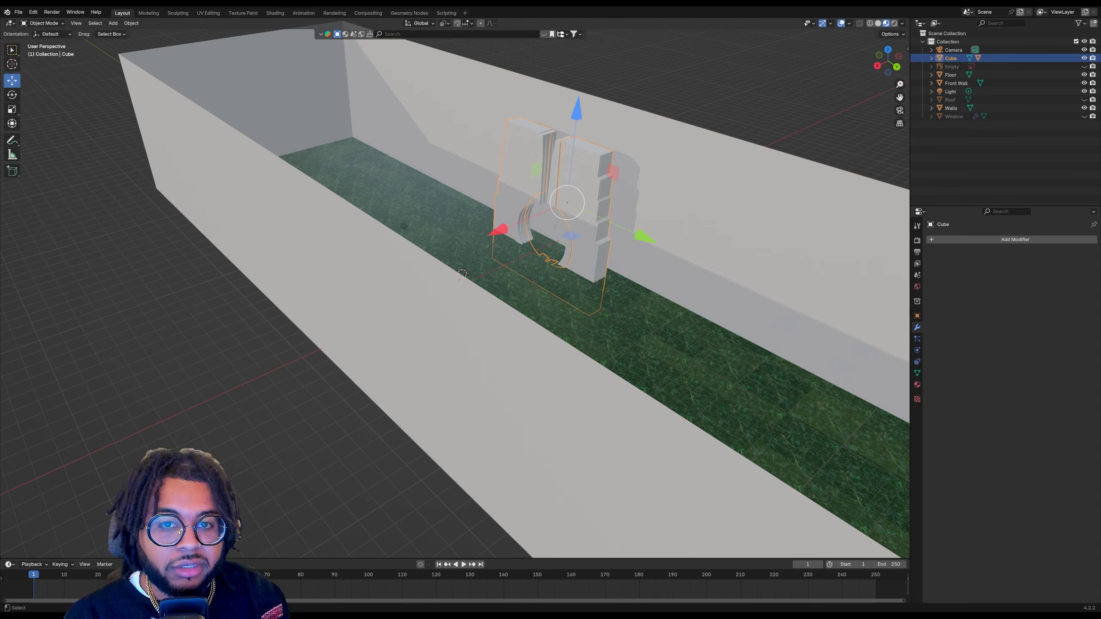
Isolate the panel with the keyhole cutout and delete the vertices of the stray faces left at the bottom of its round opening
key(slash)
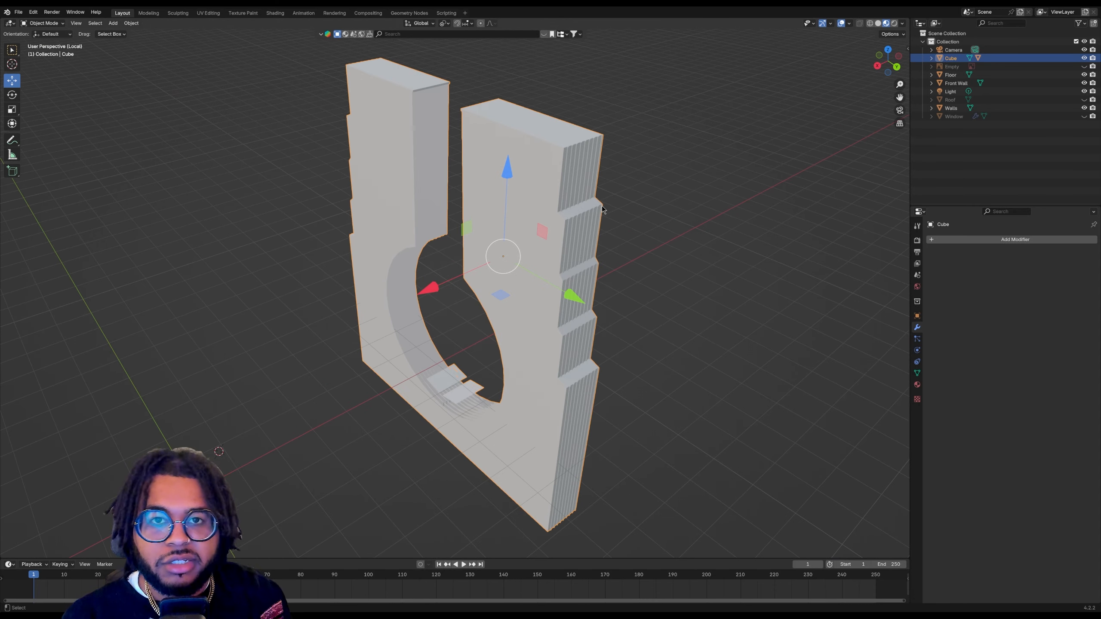
drag(891, 61, 114, 38)
key(Tab)
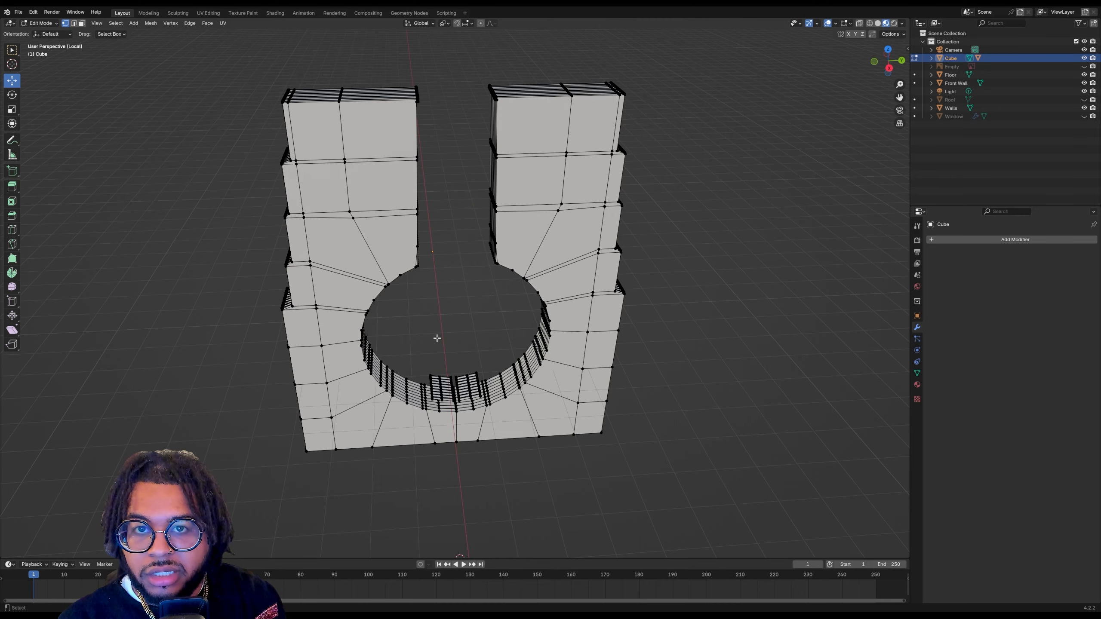
drag(888, 61, 886, 41)
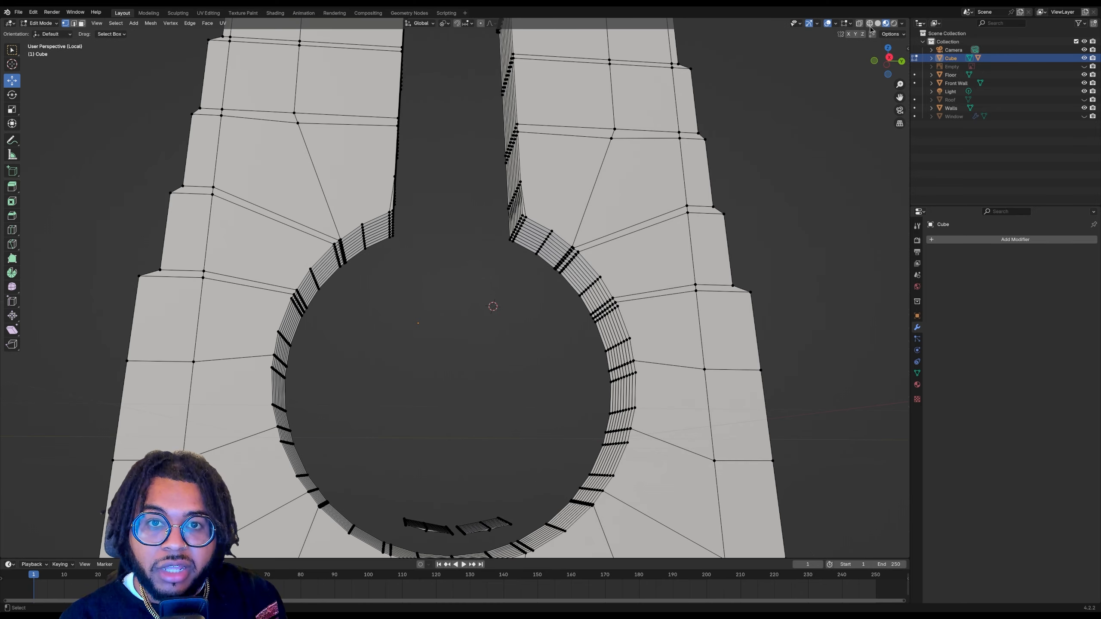
click(869, 24)
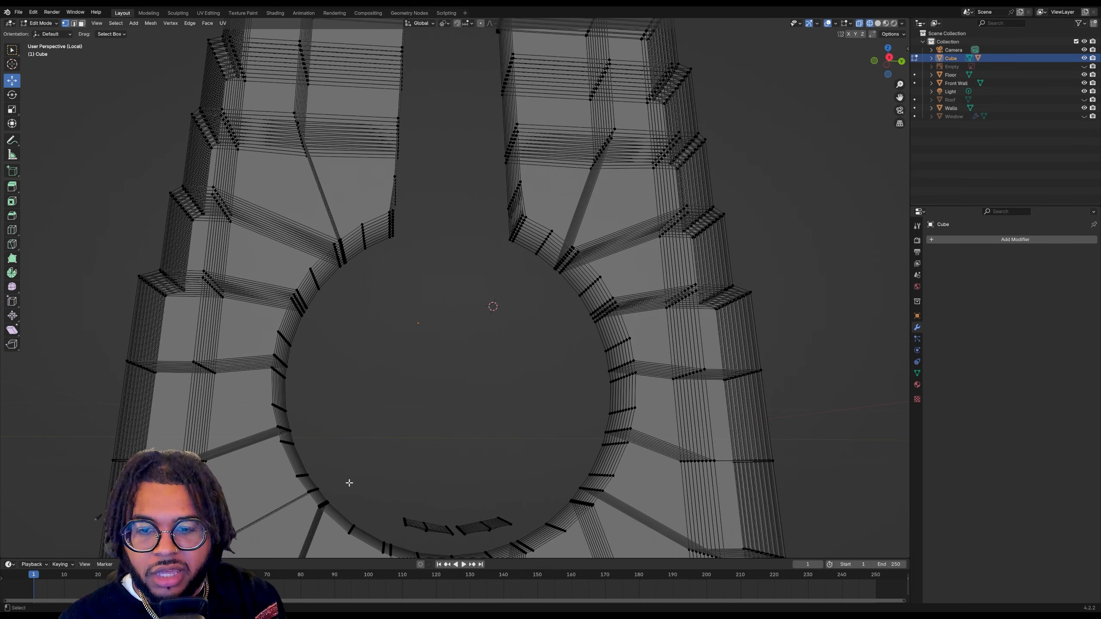
drag(374, 461, 518, 536)
right_click(499, 535)
click(498, 605)
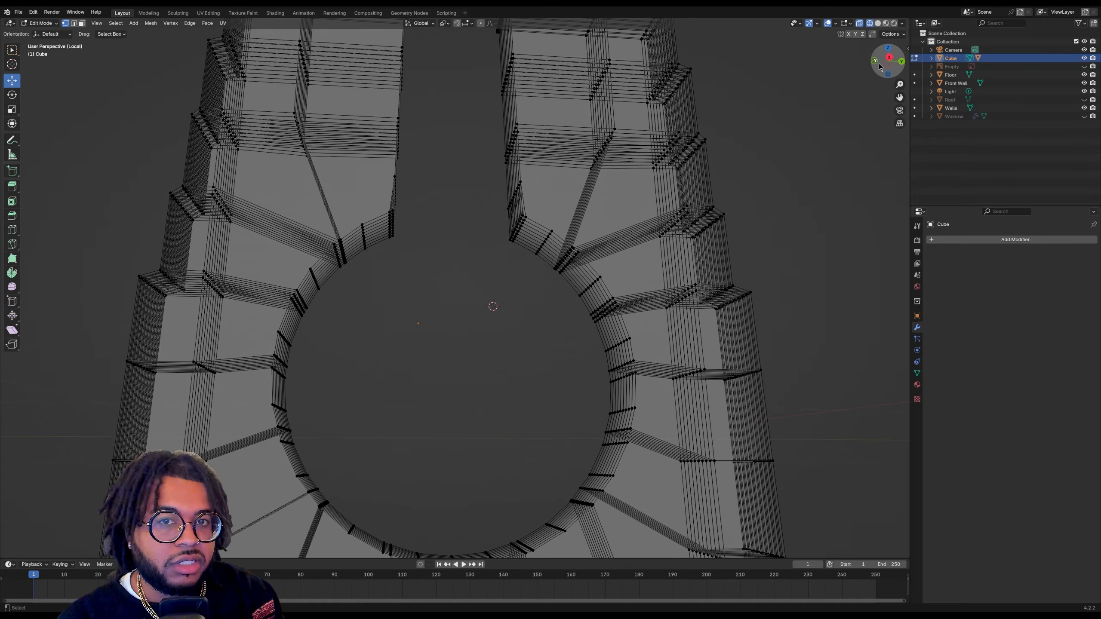
drag(882, 64, 881, 97)
scroll(880, 53, down, 2)
drag(880, 53, 715, 433)
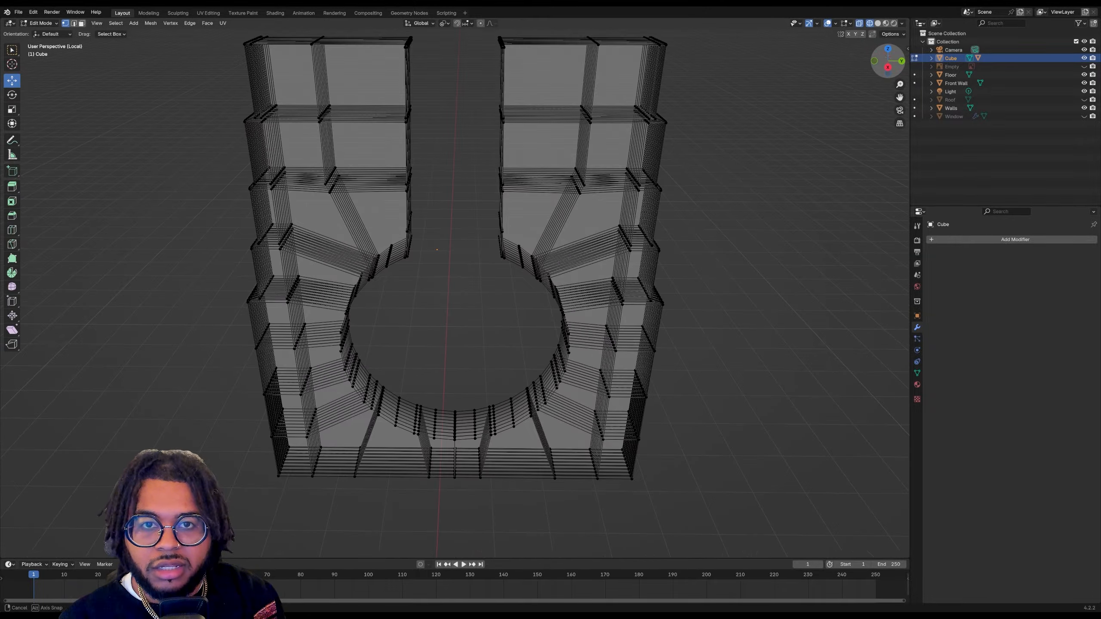
Return the cut panel to Object Mode and exit local view so the whole room is shown
click(40, 23)
click(51, 34)
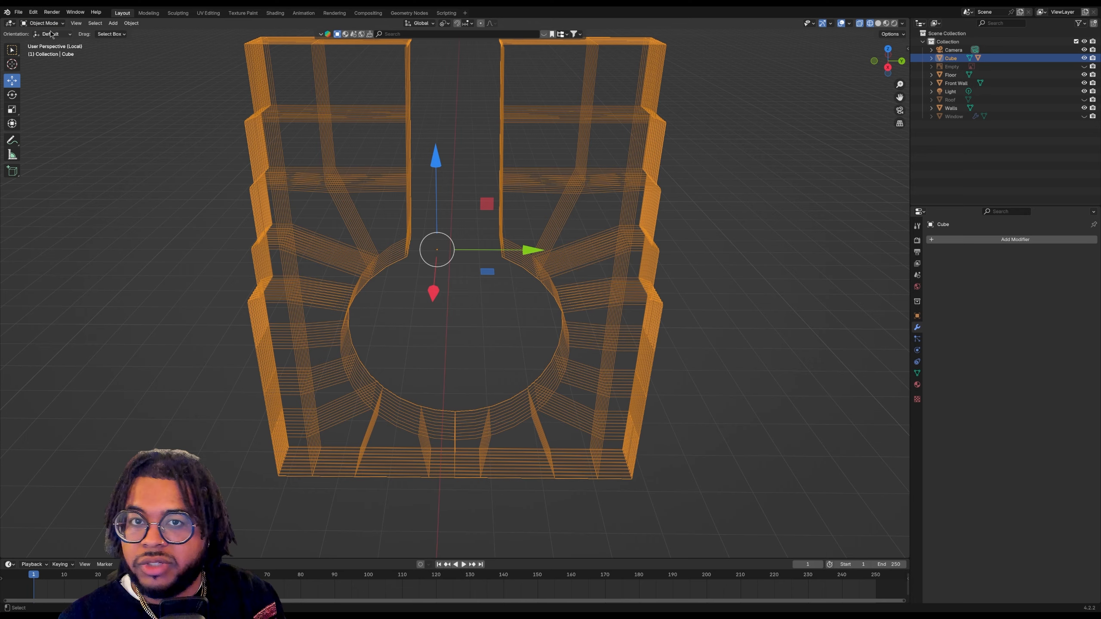
click(681, 145)
key(KP_Divide)
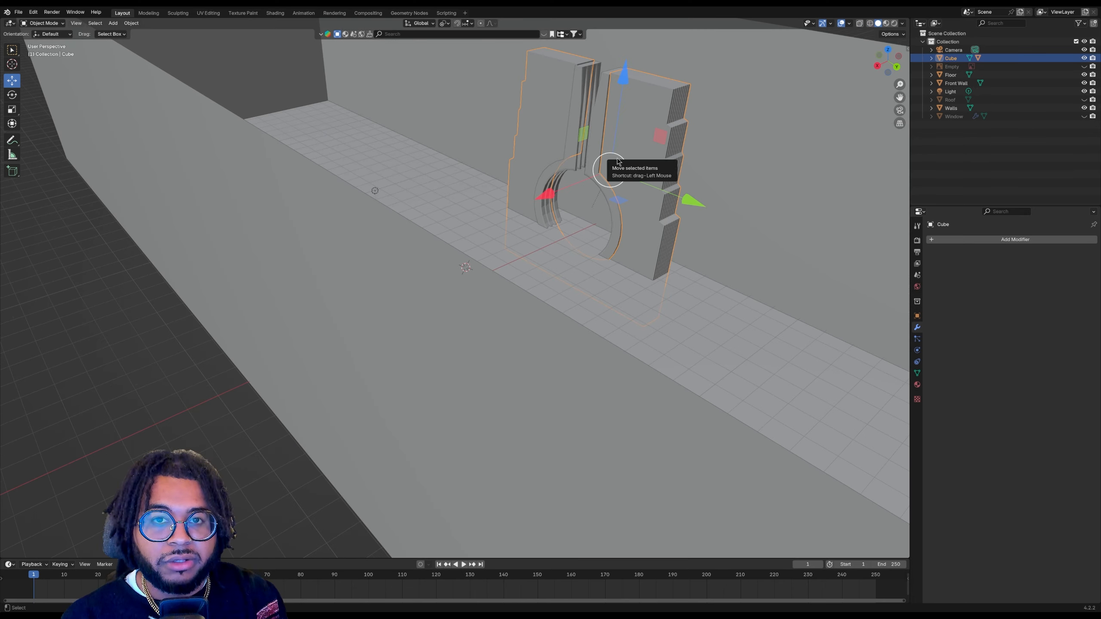
Move the cut panel along X into the room's side wall and raise it along Z to floor level
drag(897, 71, 845, 73)
drag(621, 241, 667, 223)
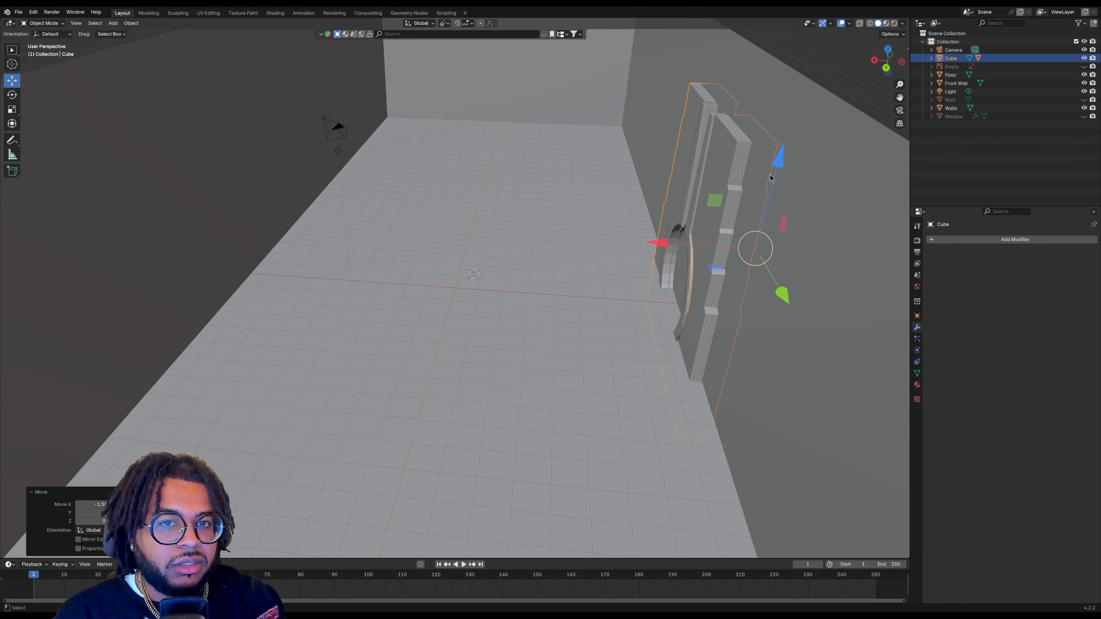
click(885, 68)
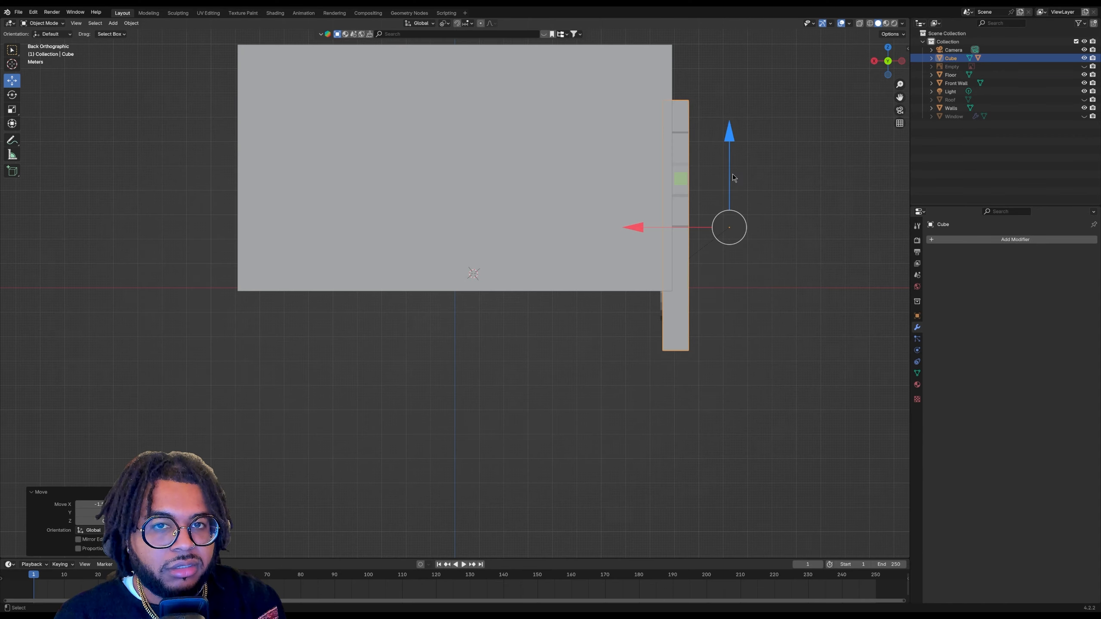
drag(733, 173, 740, 111)
Move the cut panel about 19.54 m along Y toward the far end of the side wall
drag(887, 63, 981, 120)
drag(566, 187, 746, 196)
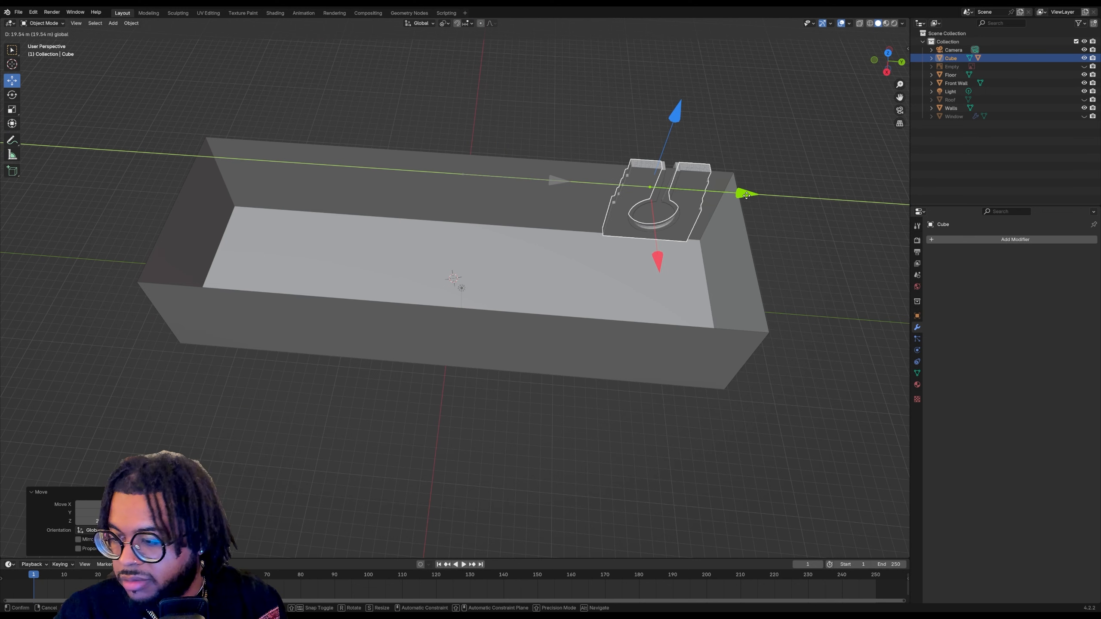
drag(746, 196, 747, 196)
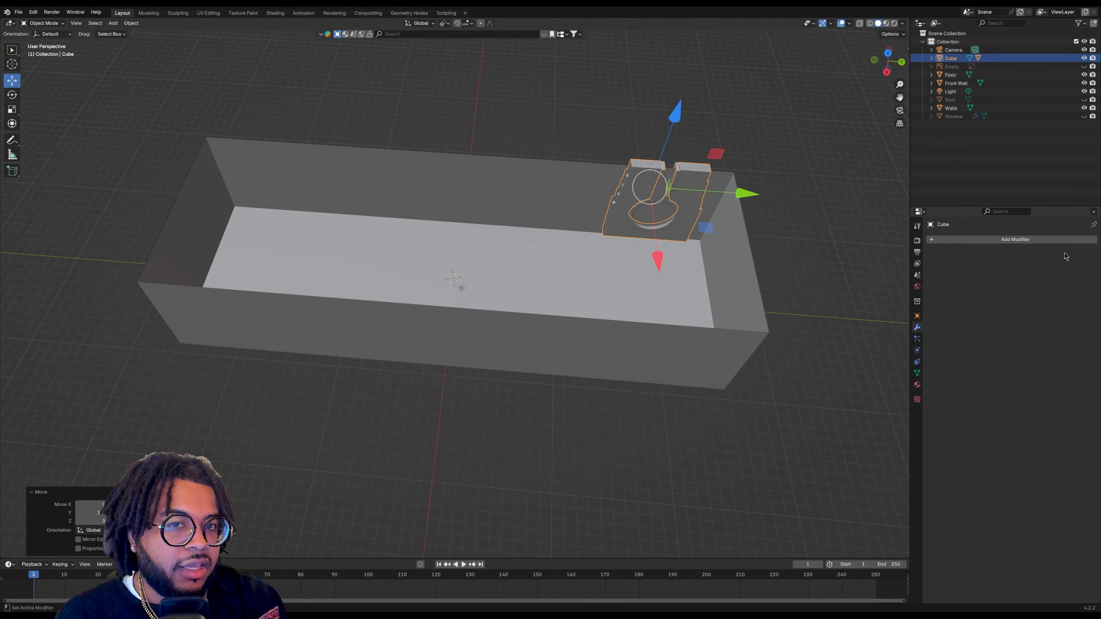
Add an Array modifier to the wall panel with a count of 3 and relative offset factors X 0 and Y -2
click(1015, 239)
mouse_move(1032, 243)
click(953, 242)
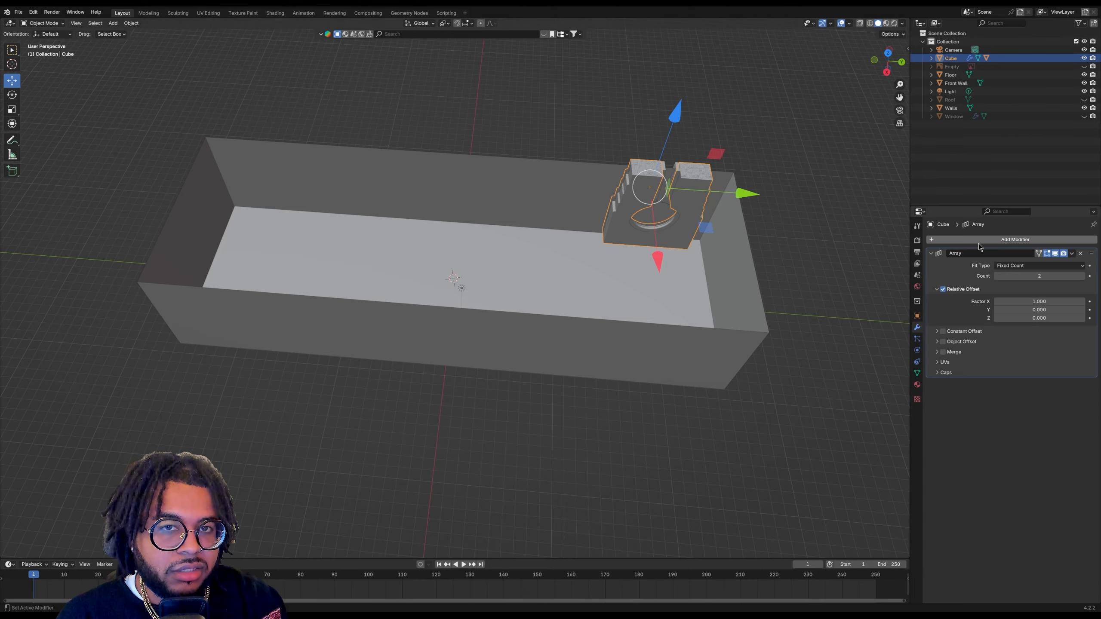
key(KP_3)
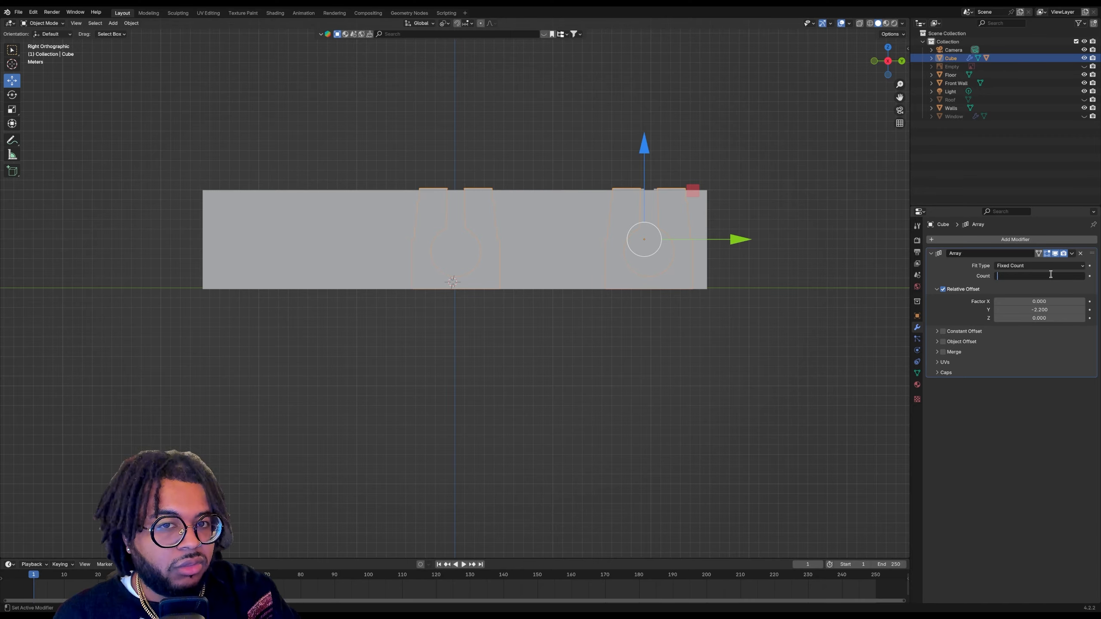
key(Return)
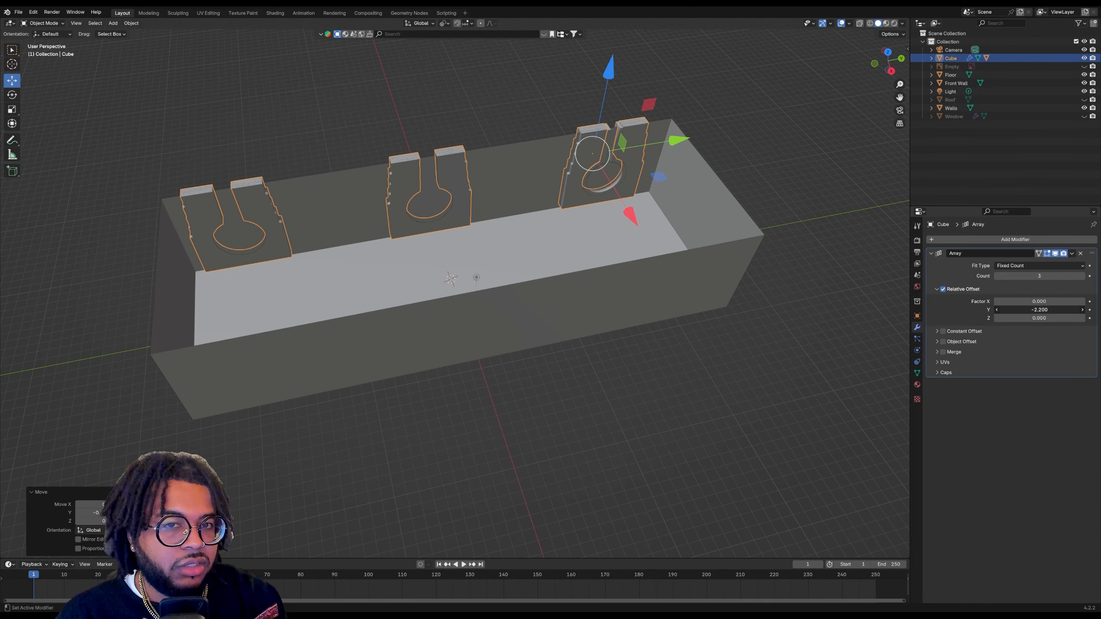
mouse_move(1039, 309)
mouse_down()
mouse_move(1023, 310)
mouse_move(1040, 310)
mouse_up()
Add a Mirror modifier to the wall panels on the X axis, using Floor as the mirror object
click(736, 360)
middle_drag(737, 360, 866, 336)
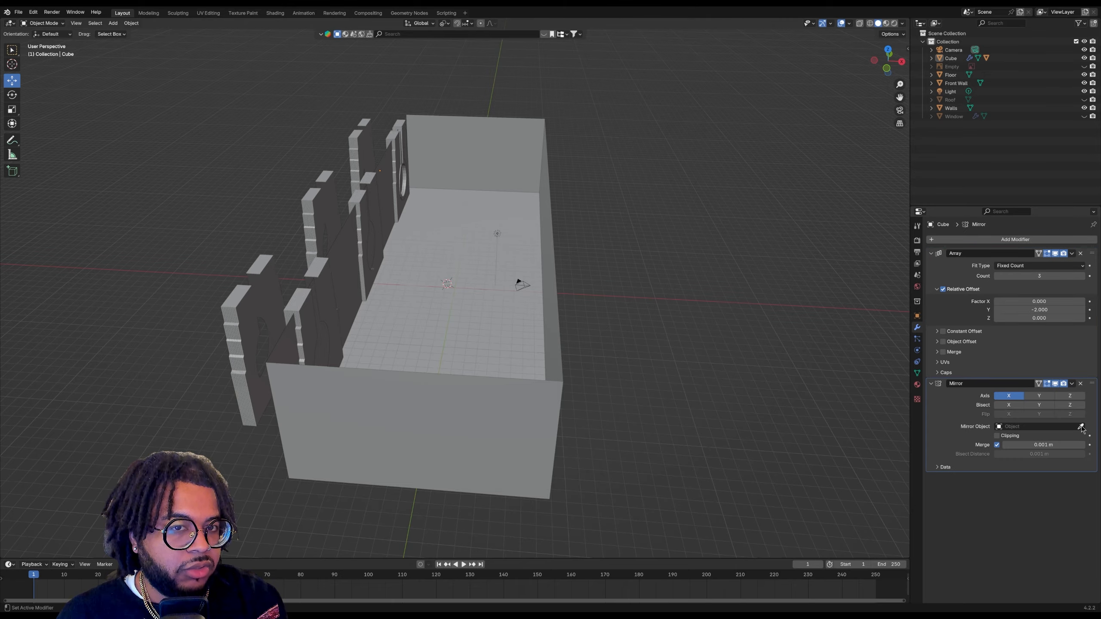
click(1080, 426)
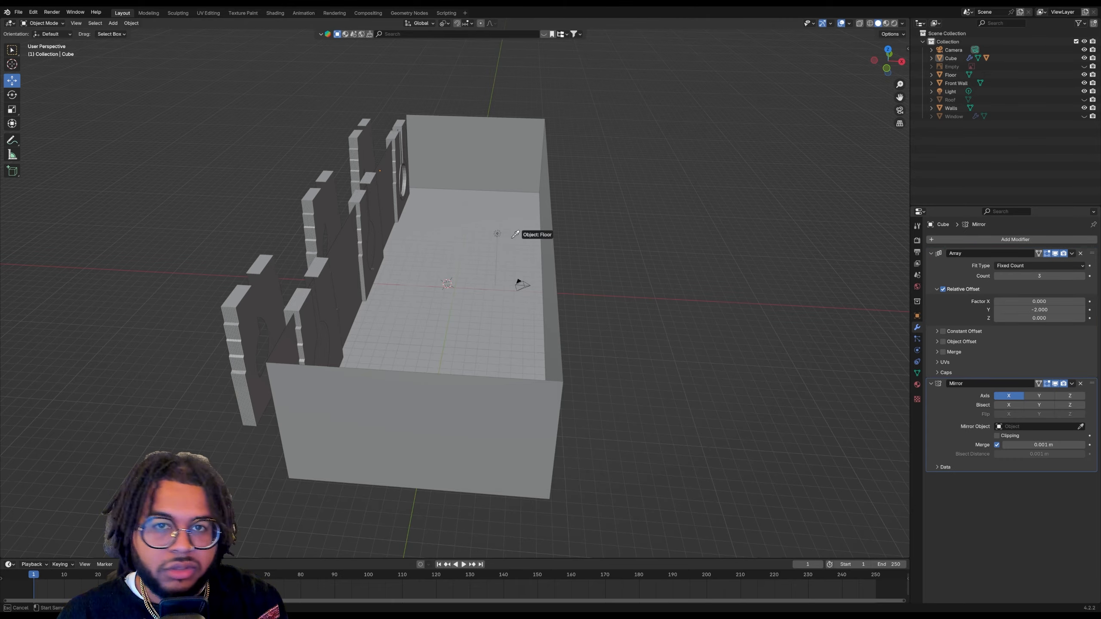
click(469, 236)
middle_drag(469, 236, 434, 195)
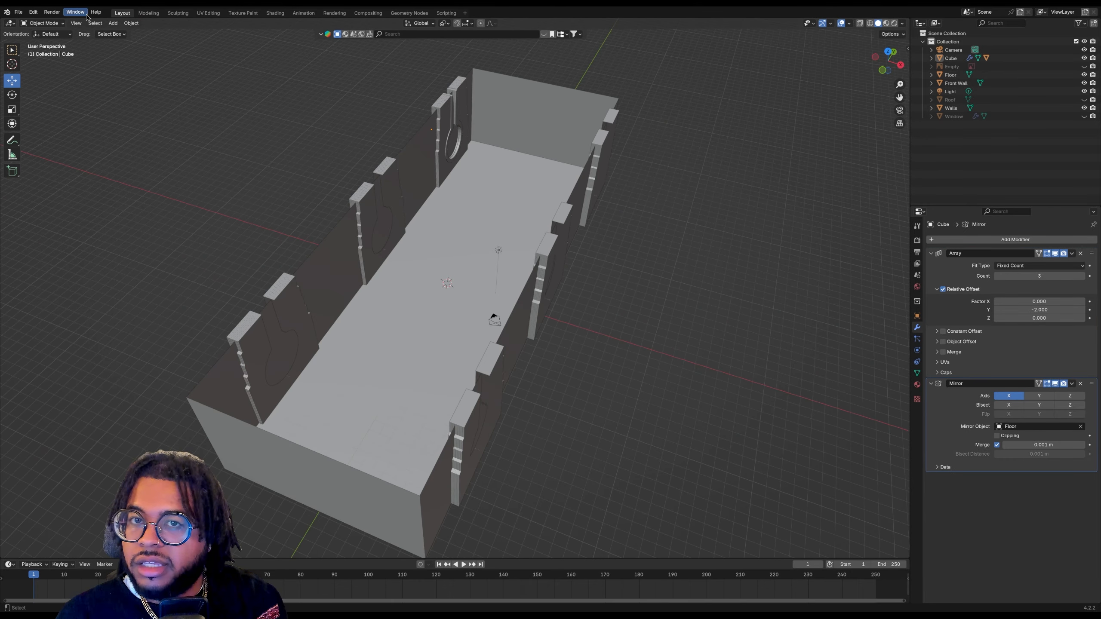
Add an Array modifier to the keyhole-shaped window frame with a count of 3 and a relative Y offset of -2
click(43, 23)
click(464, 128)
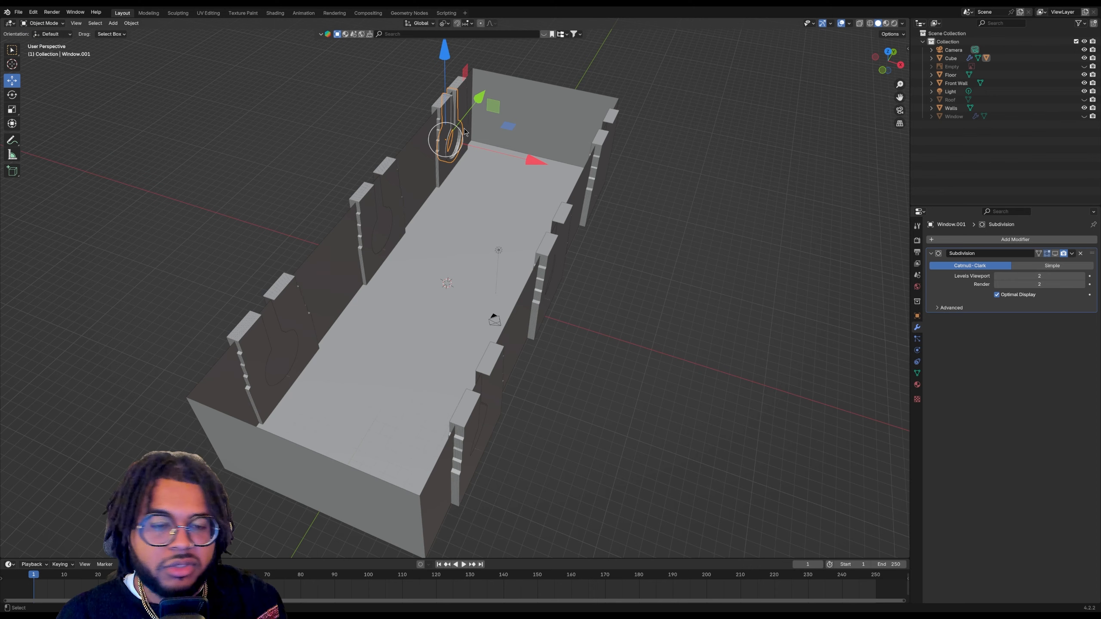
click(988, 240)
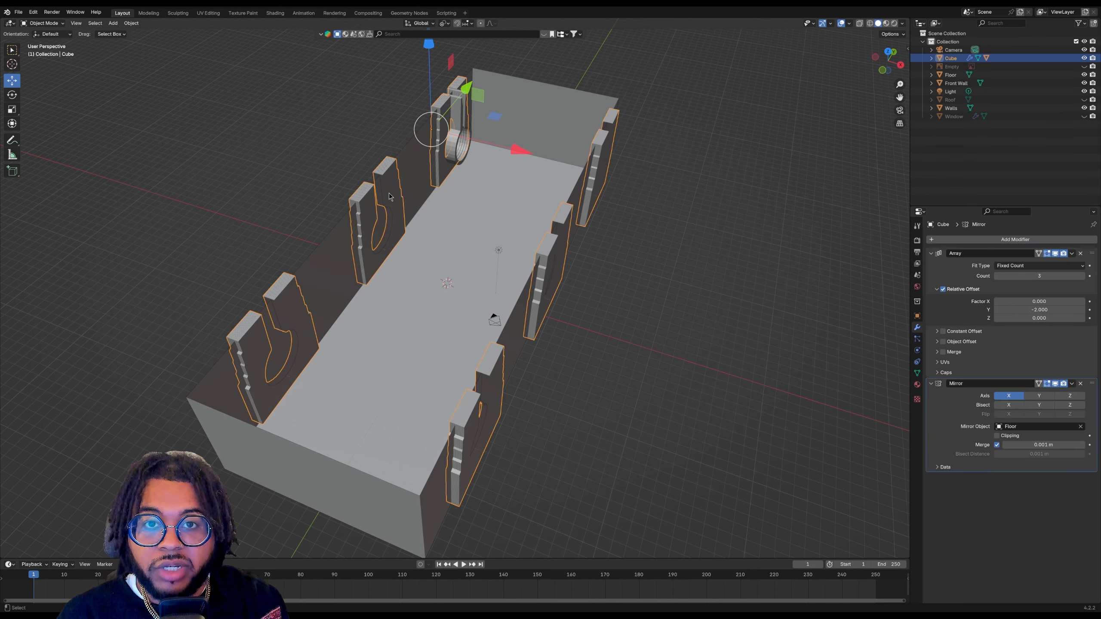
click(1057, 309)
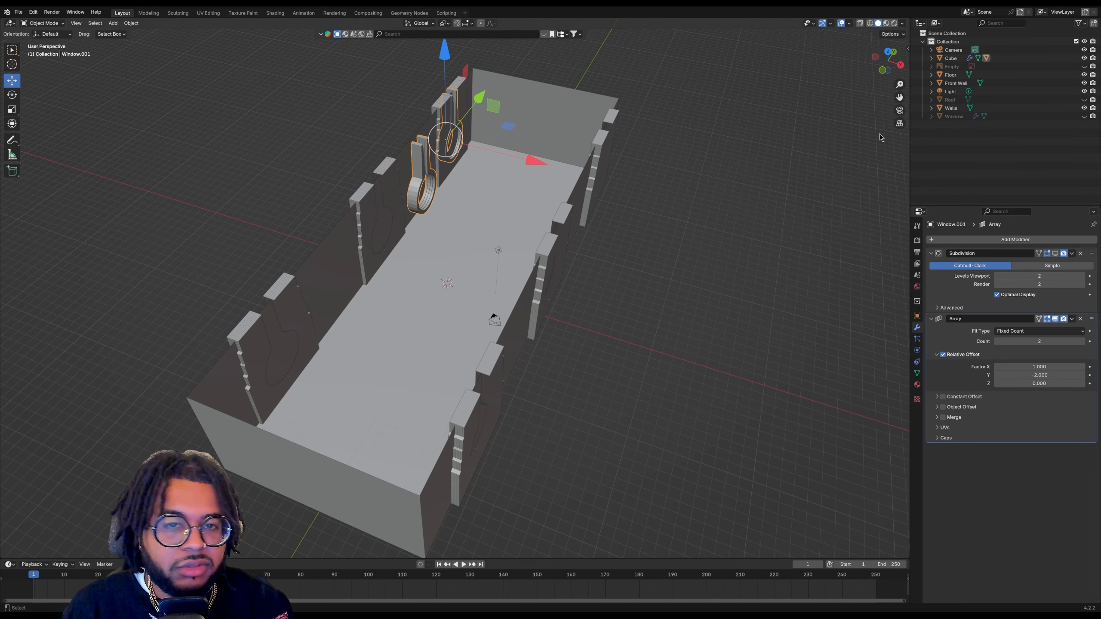
drag(1048, 343, 1062, 343)
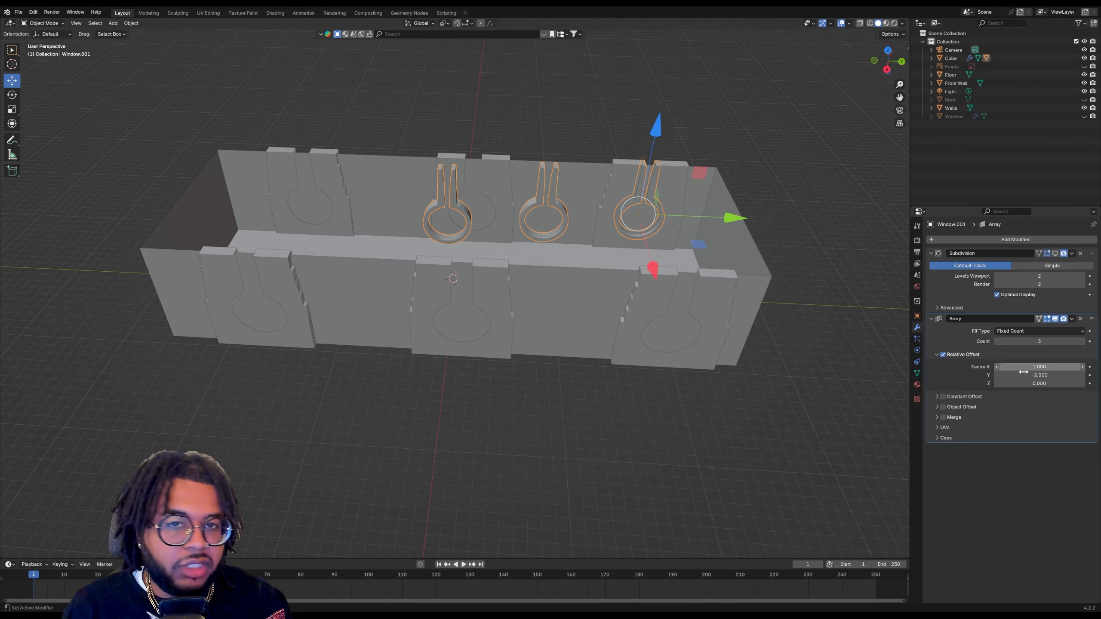
Set the window frame array's relative offset to Y -3.5 and X 0 so the frames line up with the panel openings
drag(1039, 374, 1012, 375)
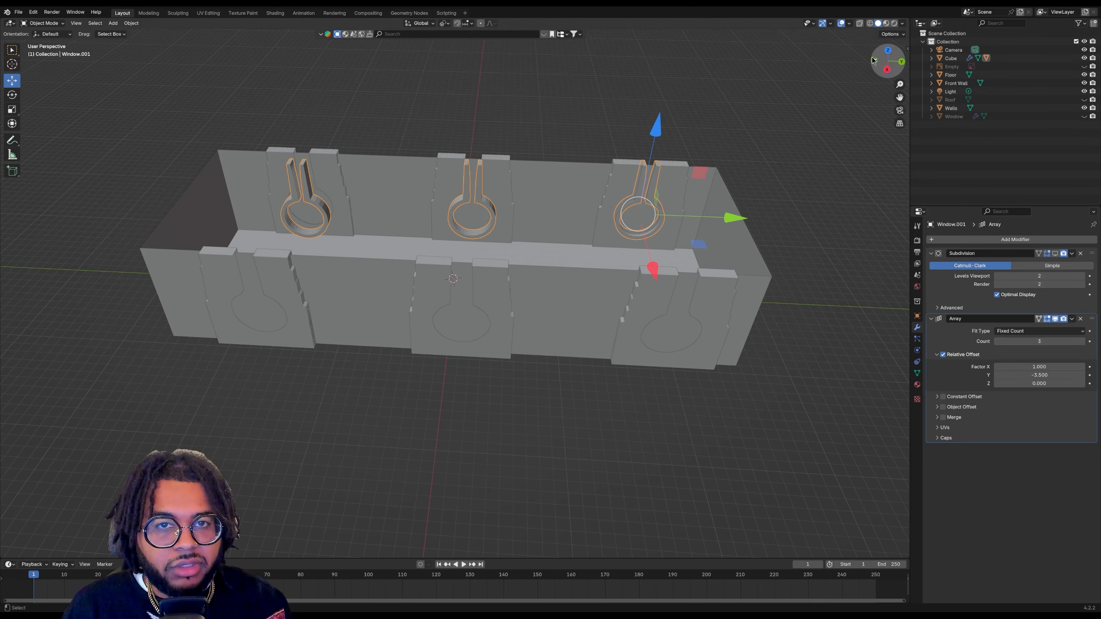
drag(887, 62, 897, 84)
drag(897, 84, 971, 74)
double_click(1028, 367)
text(0)
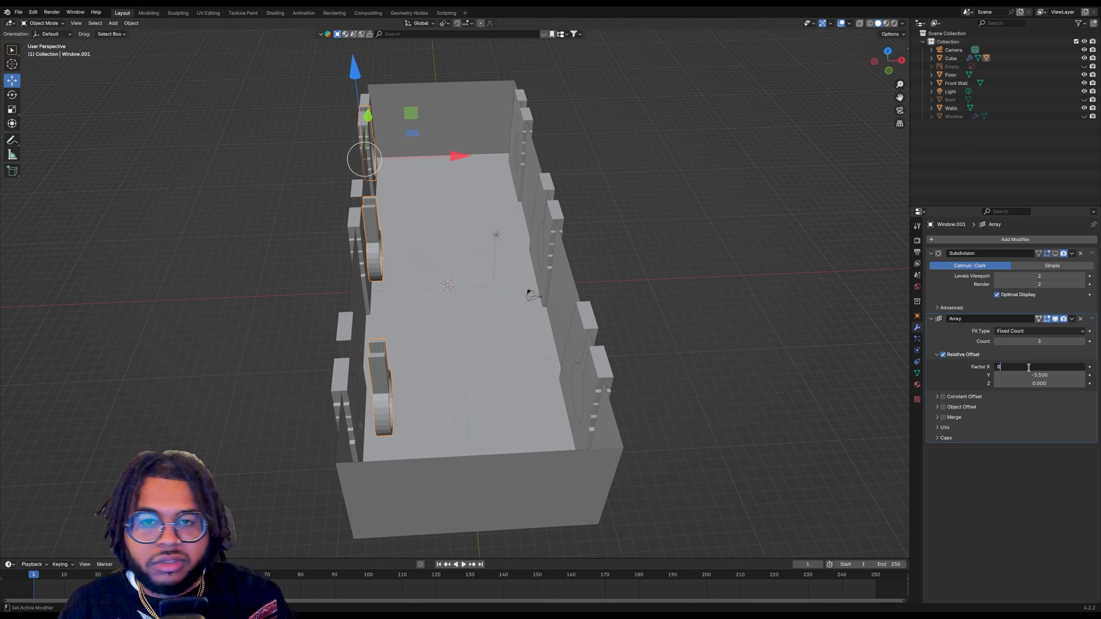
key(Return)
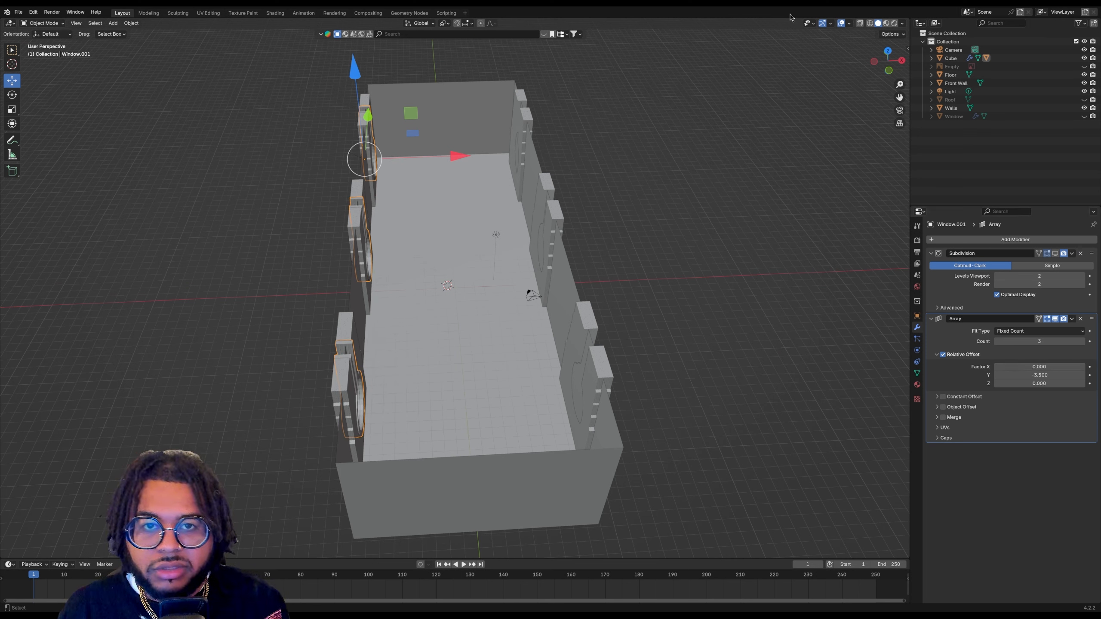
Add a Mirror modifier to the window frames on the X axis, with Floor as the mirror object
click(1023, 240)
mouse_move(996, 243)
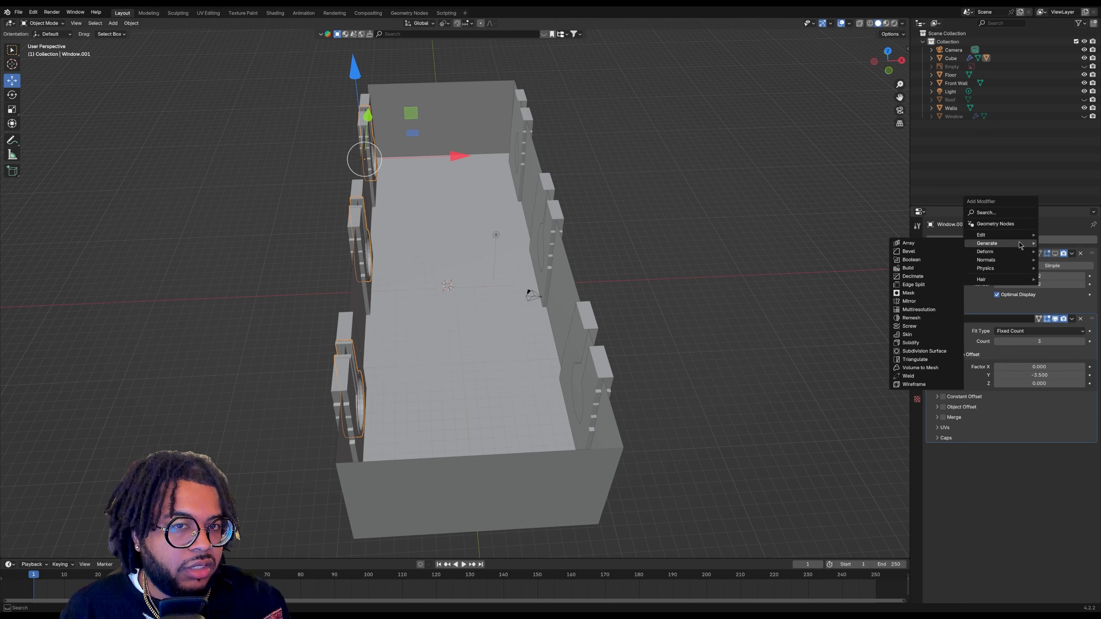
click(923, 303)
click(1077, 492)
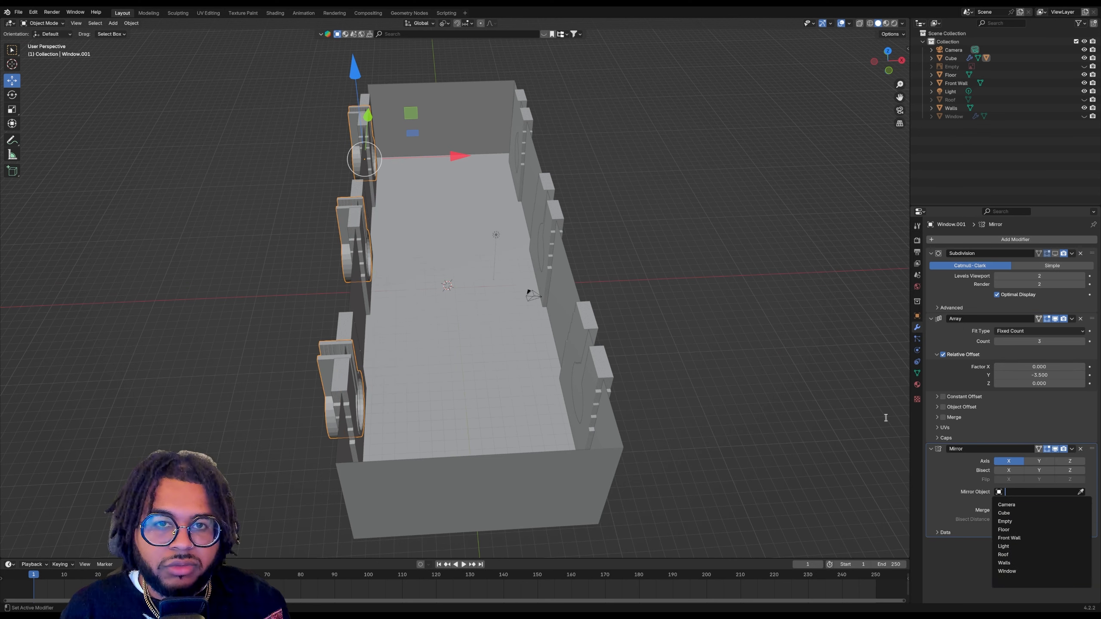
click(1083, 484)
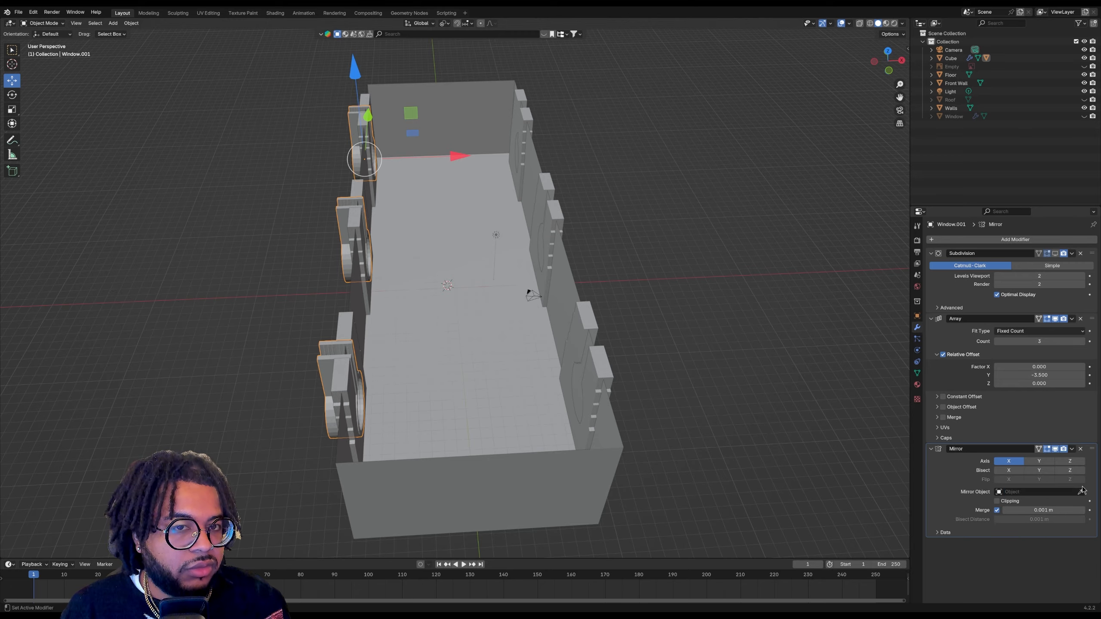
click(528, 301)
View the room from inside at floor level with Material Preview shading
mouse_move(891, 57)
mouse_down()
mouse_move(782, 59)
mouse_move(693, 36)
mouse_move(886, 37)
mouse_up()
scroll(514, 191, up, 4)
scroll(783, 117, down, 1)
scroll(783, 117, up, 1)
click(886, 23)
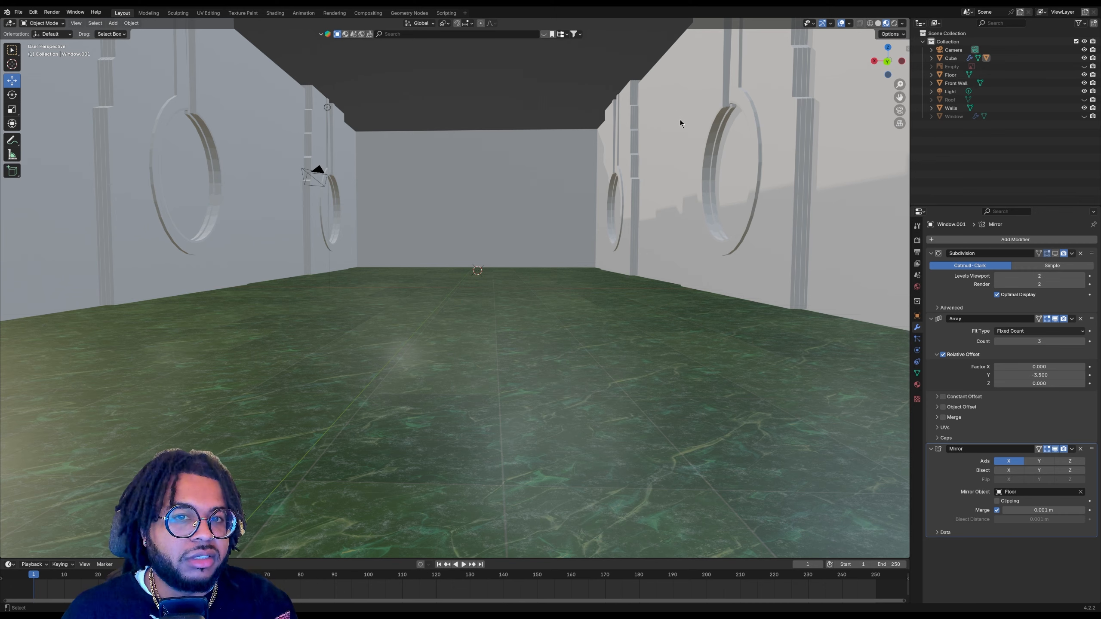
Apply Shade Auto Smooth to the mirrored window frames
click(772, 153)
click(715, 156)
right_click(716, 156)
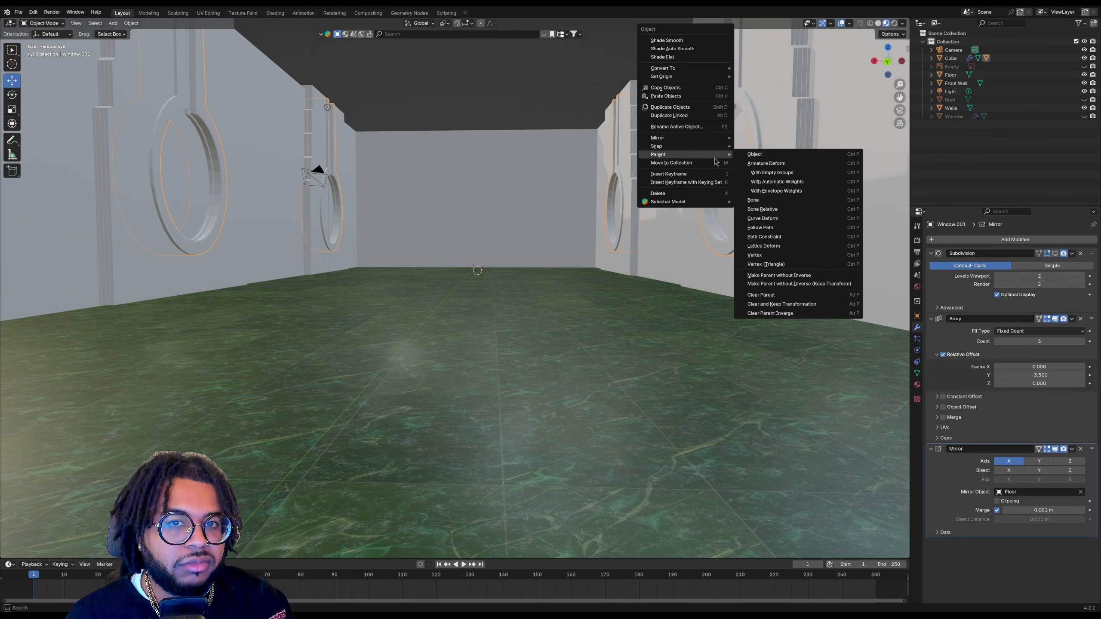
key(Escape)
right_click(715, 177)
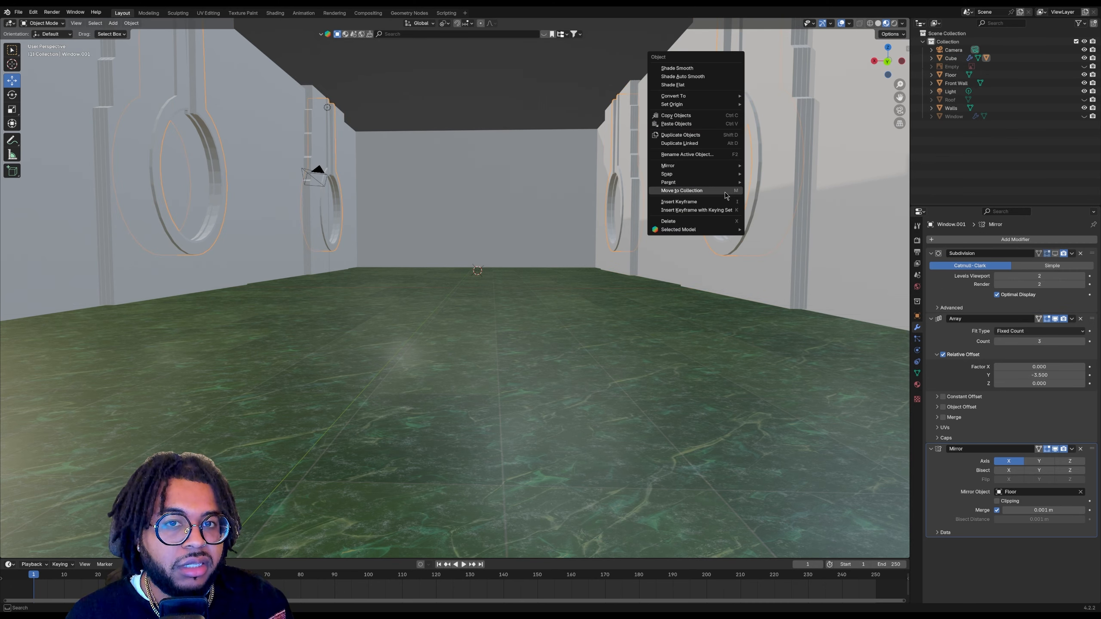
click(693, 79)
Apply Shade Auto Smooth to the wall panels around the window frames
click(779, 153)
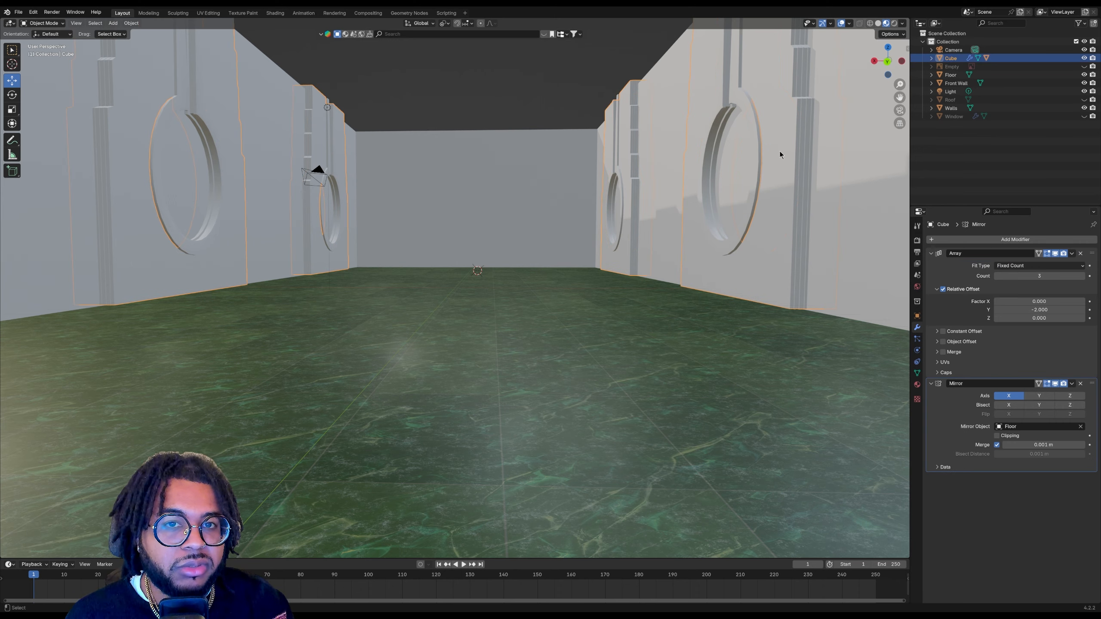
right_click(779, 153)
click(779, 155)
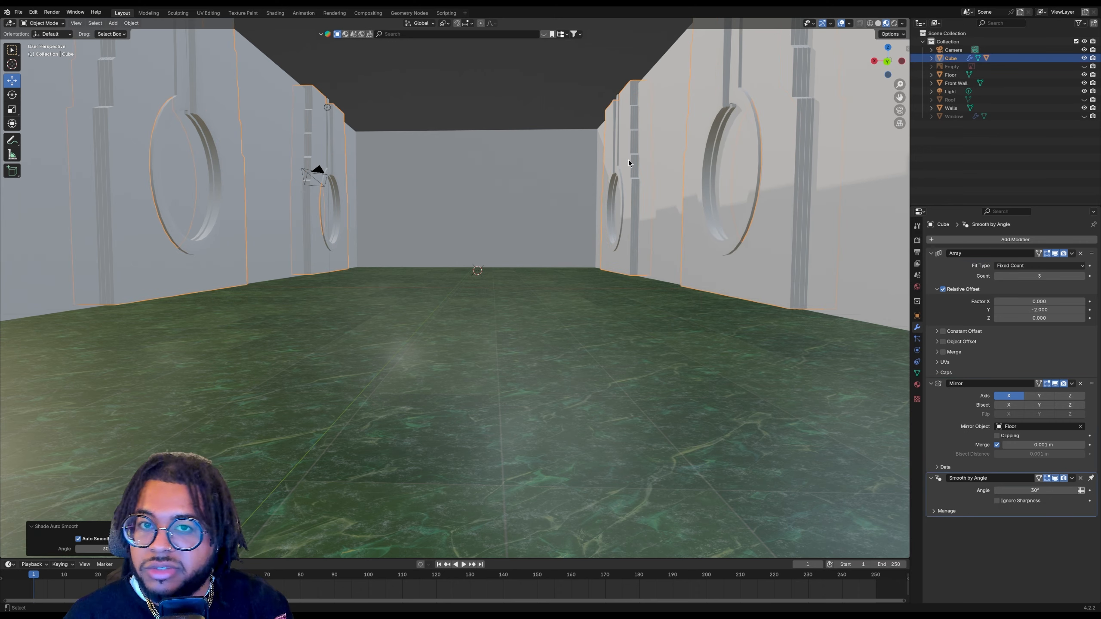
Hide the Front Wall object to open up the room, and save the file
click(553, 92)
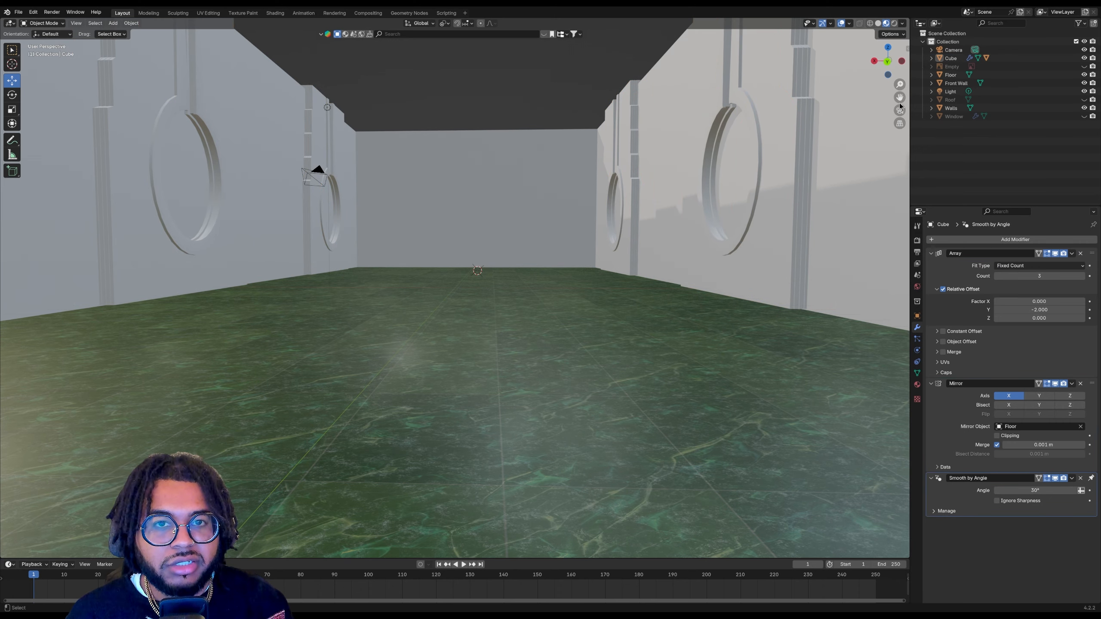
drag(899, 101, 522, 187)
click(1083, 83)
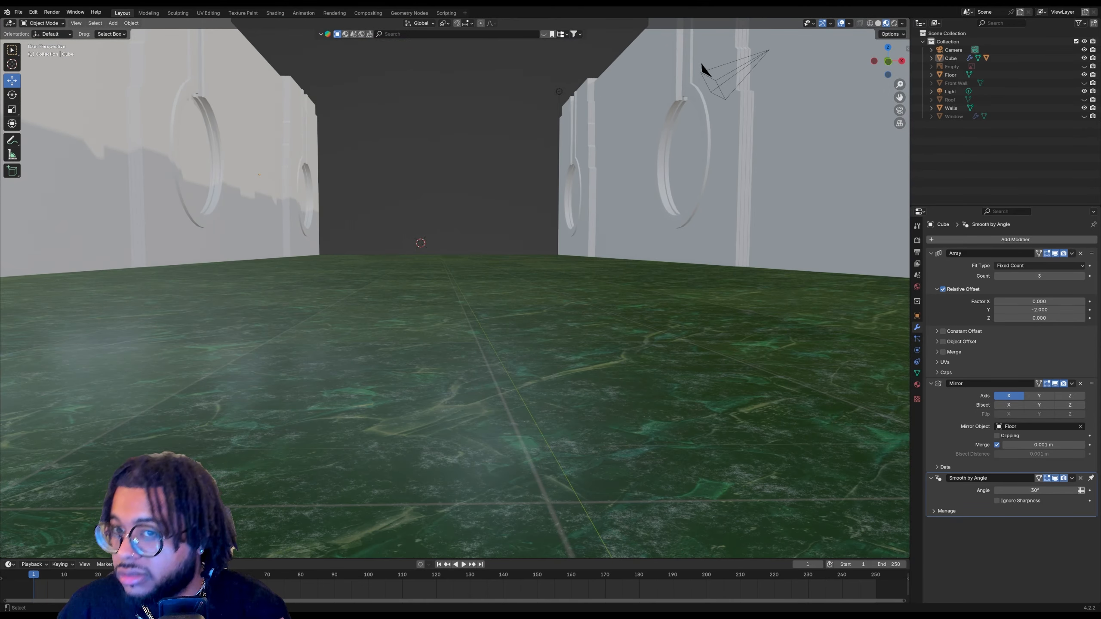
click(19, 12)
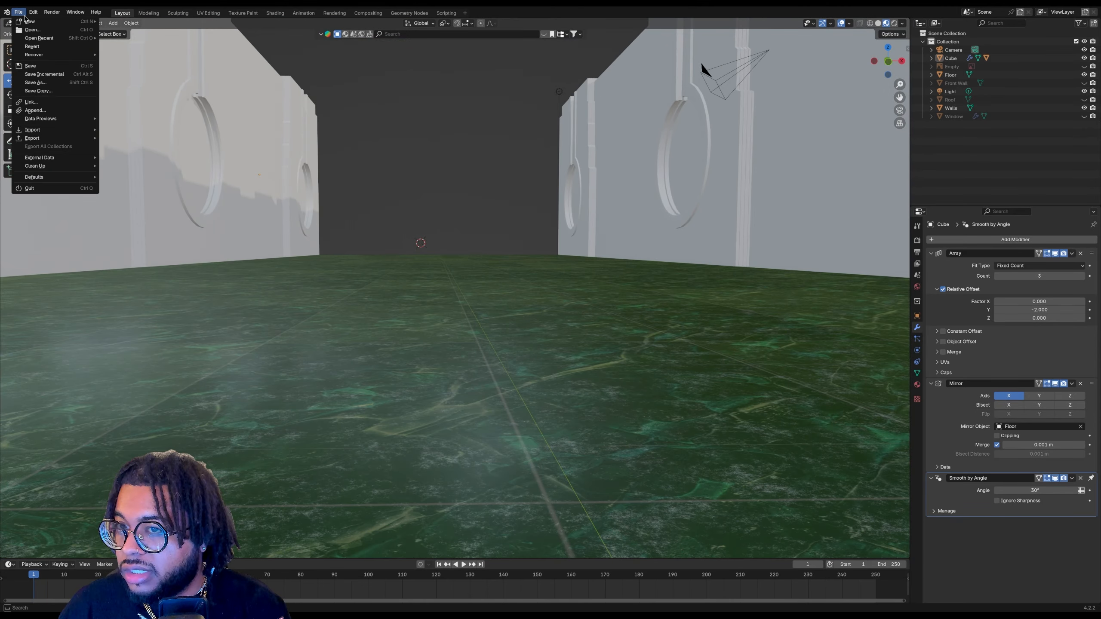
click(42, 66)
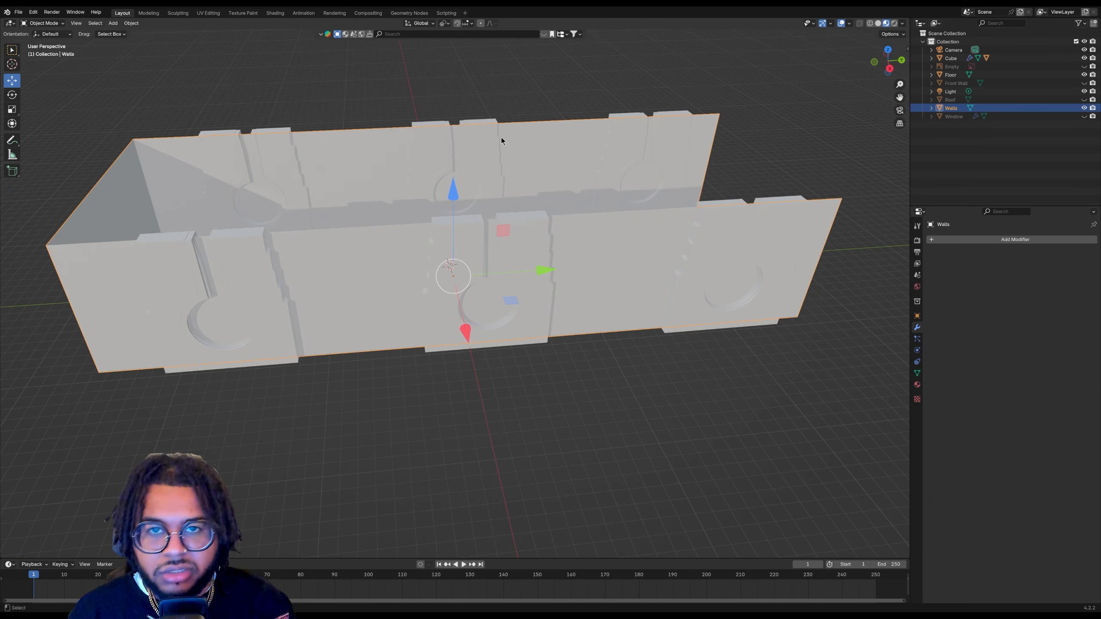
Add vertical loop cuts to the side of the Walls mesh around each window opening in Edit Mode
click(42, 22)
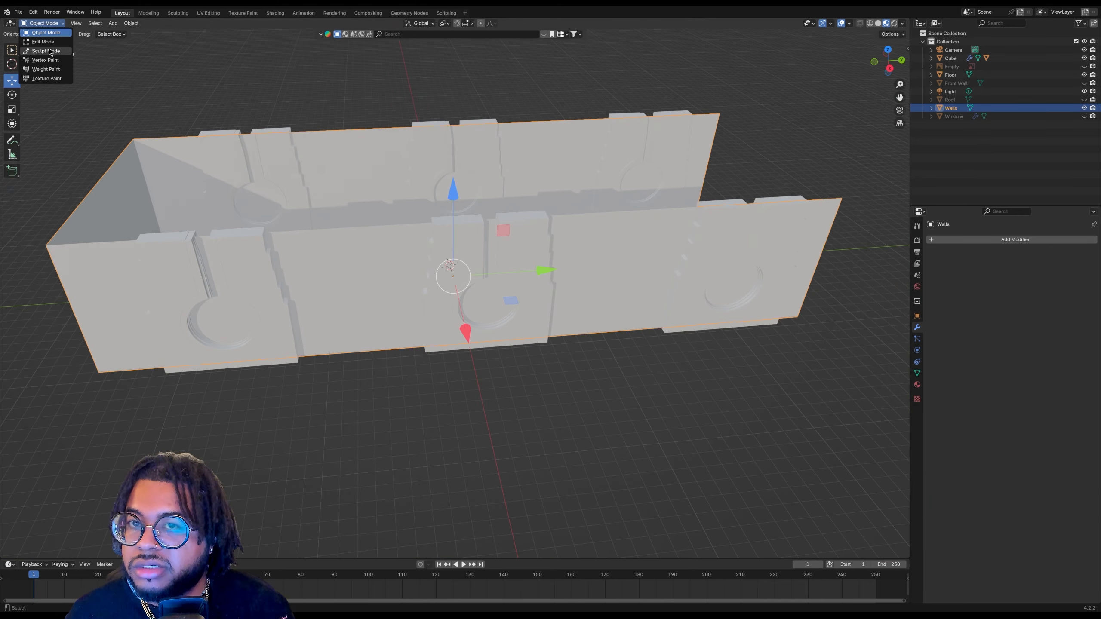
click(51, 42)
click(889, 68)
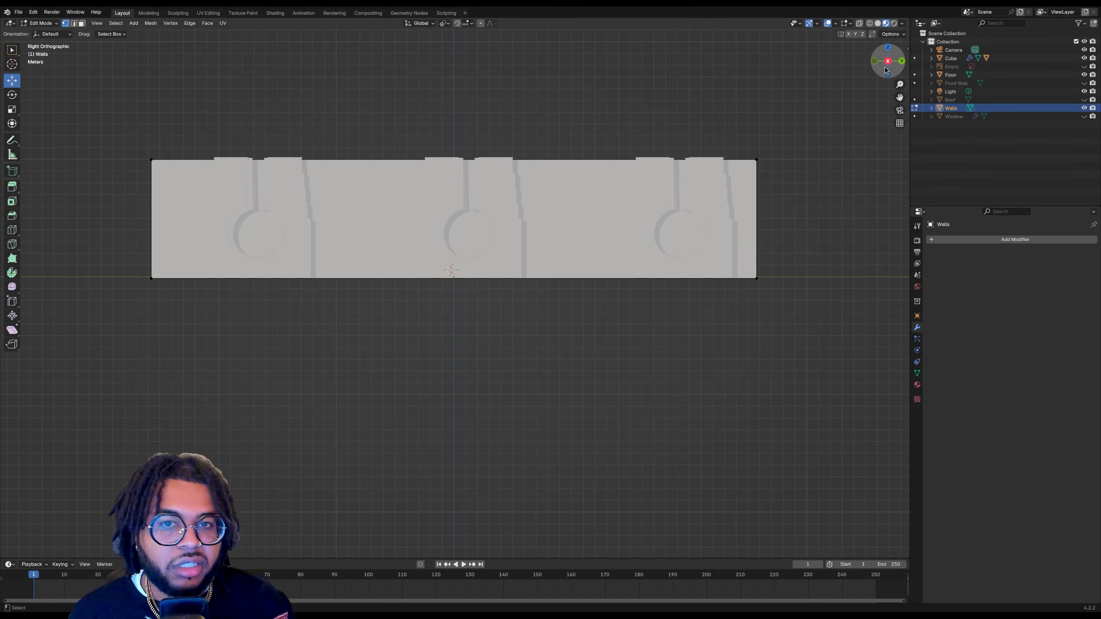
click(12, 230)
drag(445, 157, 377, 155)
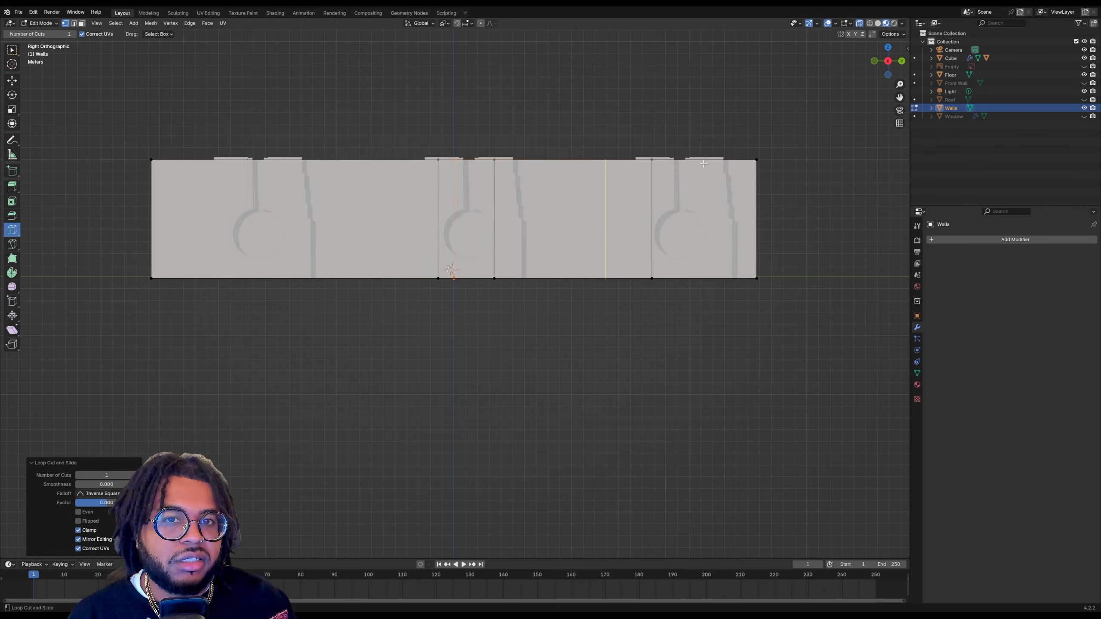
drag(704, 162, 710, 162)
click(295, 181)
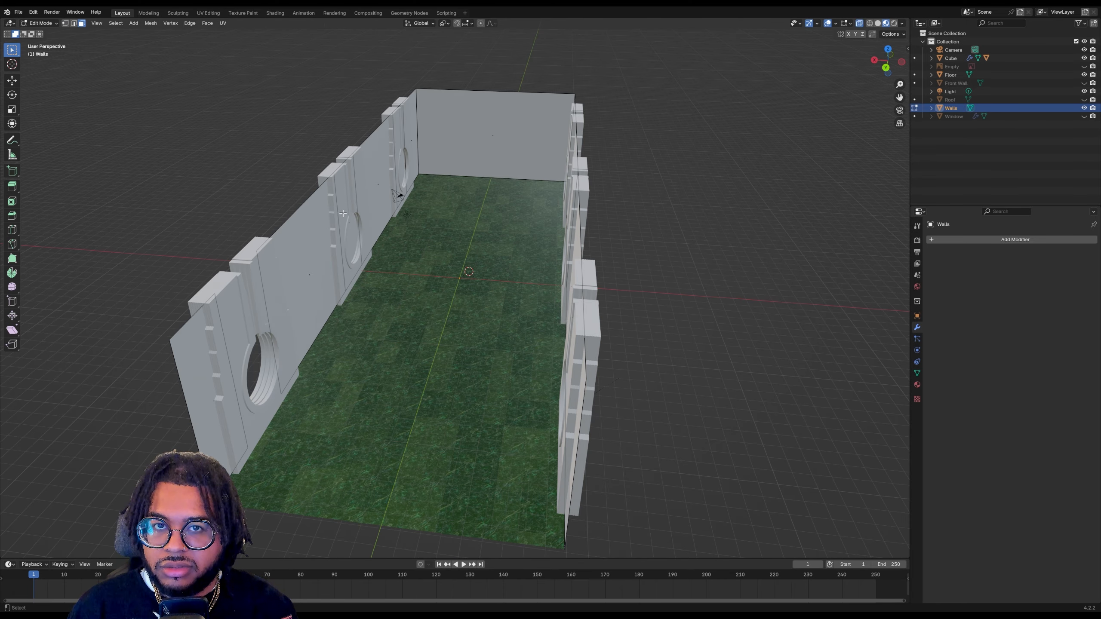
Delete the wall faces behind the window openings on one side wall and return to Object Mode
right_click(342, 213)
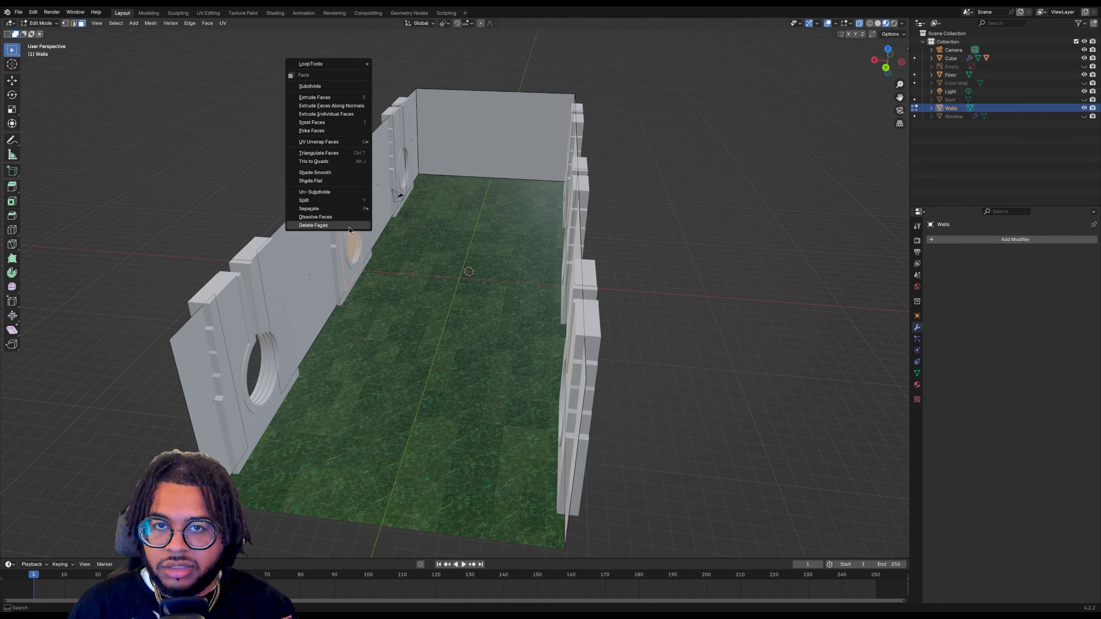
click(400, 167)
right_click(399, 175)
click(400, 177)
drag(887, 61, 962, 65)
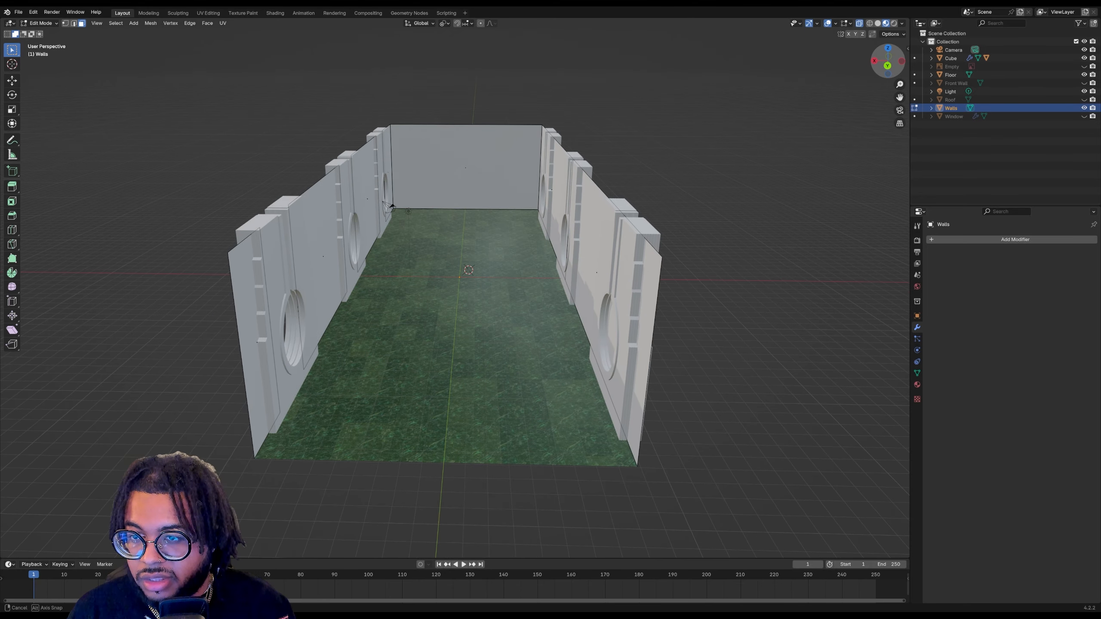
scroll(589, 135, up, 3)
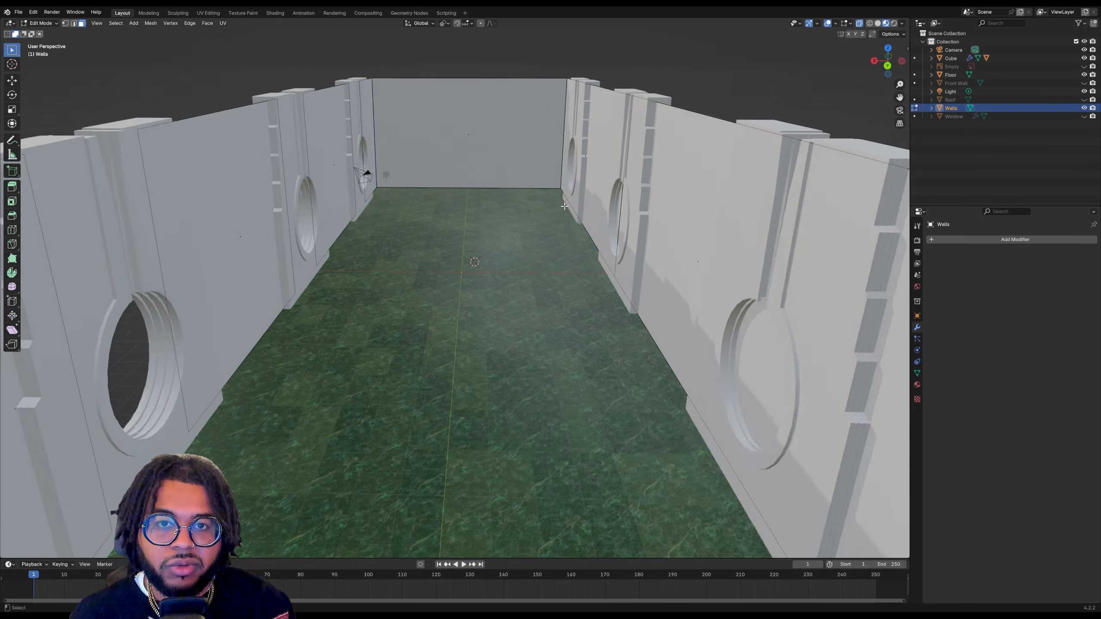
click(43, 22)
click(37, 31)
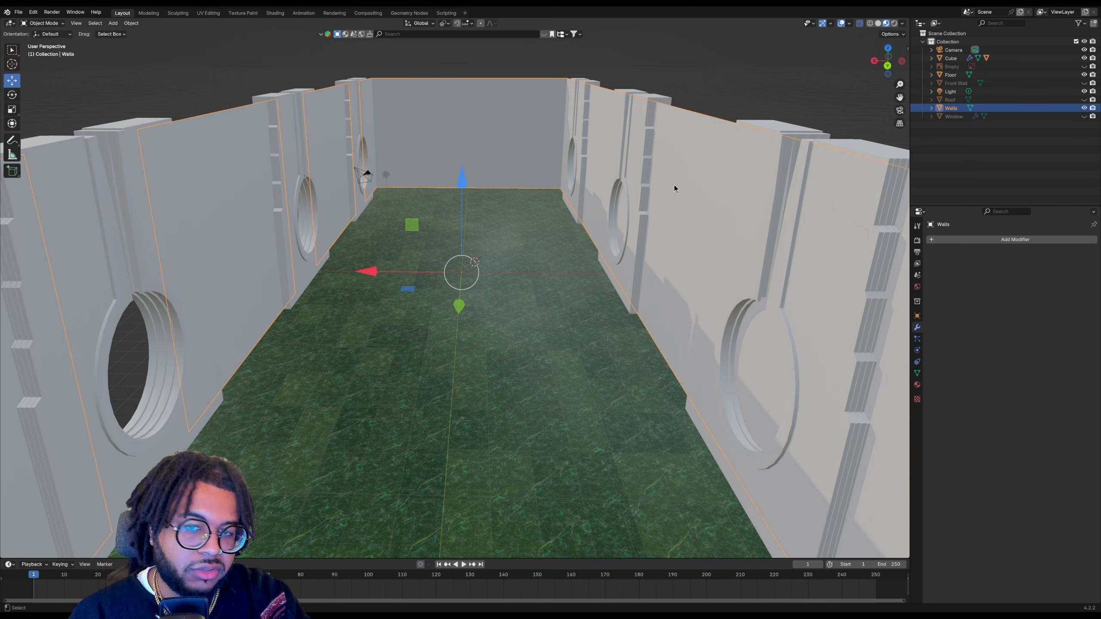
Separate the wall faces behind the opposite row of windows into their own object and hide it
click(42, 23)
click(41, 43)
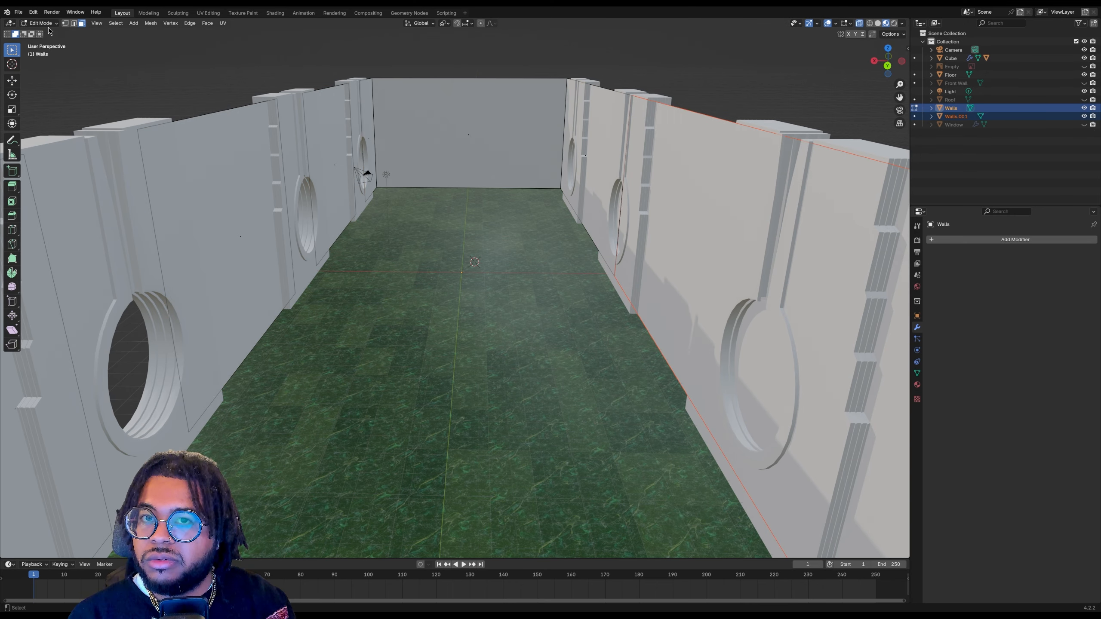
click(48, 24)
click(49, 31)
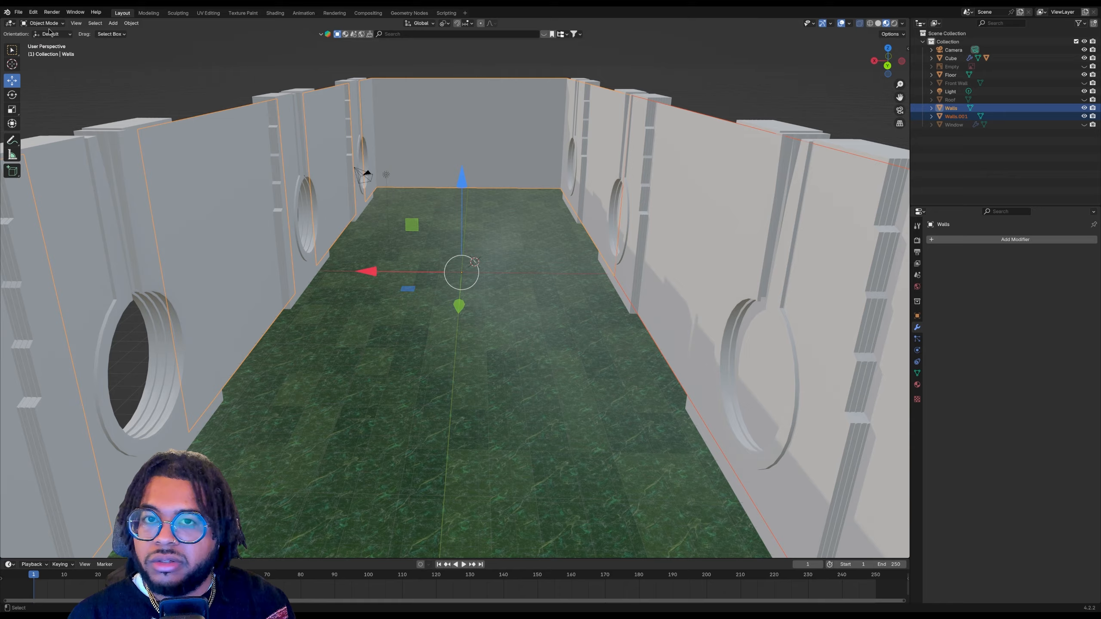
click(696, 205)
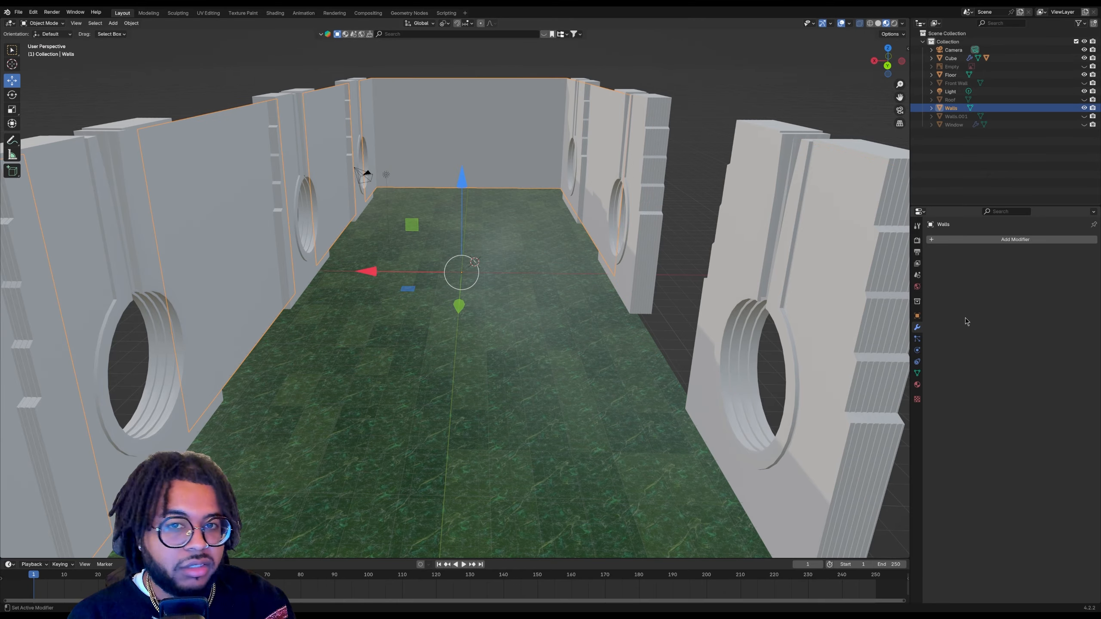
Add a Mirror modifier to Walls on the X axis, with Floor as the mirror object
click(989, 240)
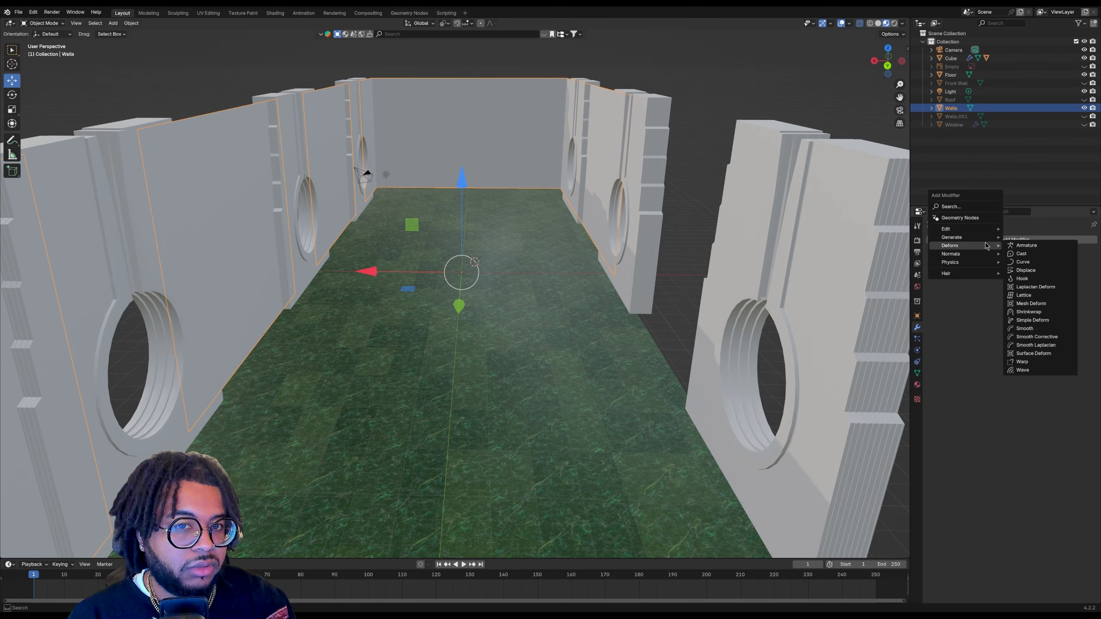
click(734, 94)
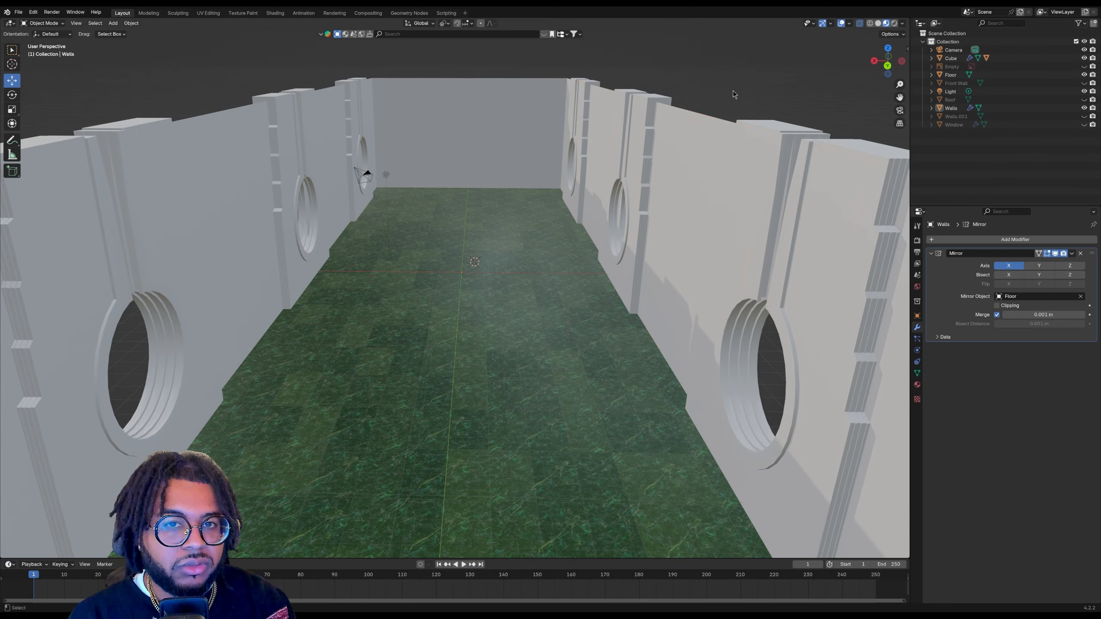
mouse_move(888, 61)
mouse_down()
mouse_move(881, 46)
mouse_move(868, 67)
mouse_up()
Isolate Walls, delete the uncut long side wall face, and enable the Mirror modifier's X axis
click(423, 82)
key(KP_Decimal)
key(Tab)
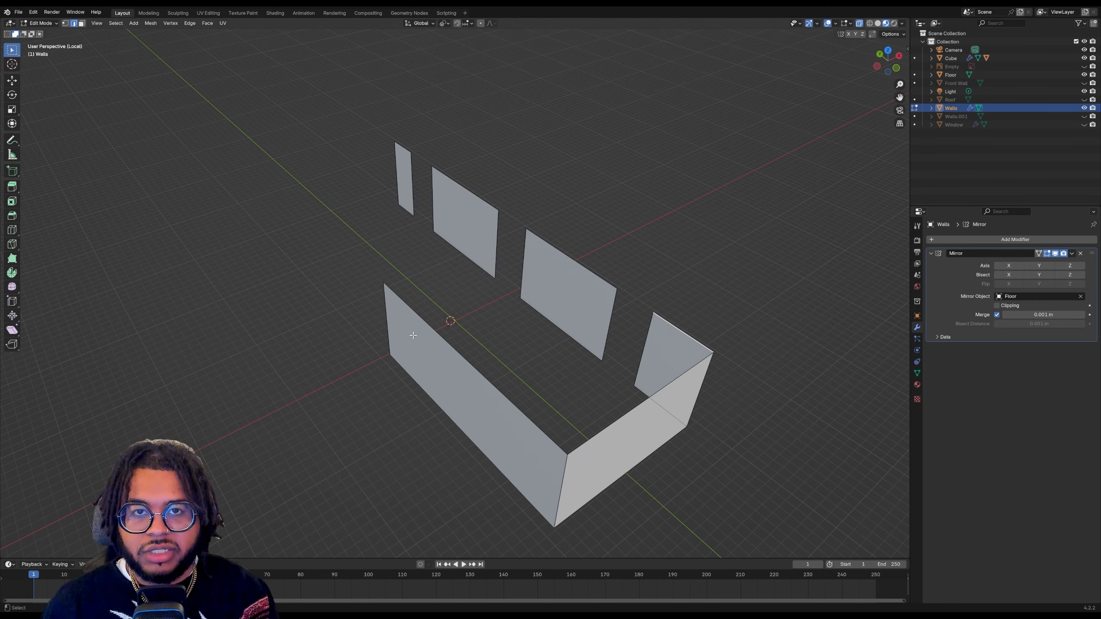
key(3)
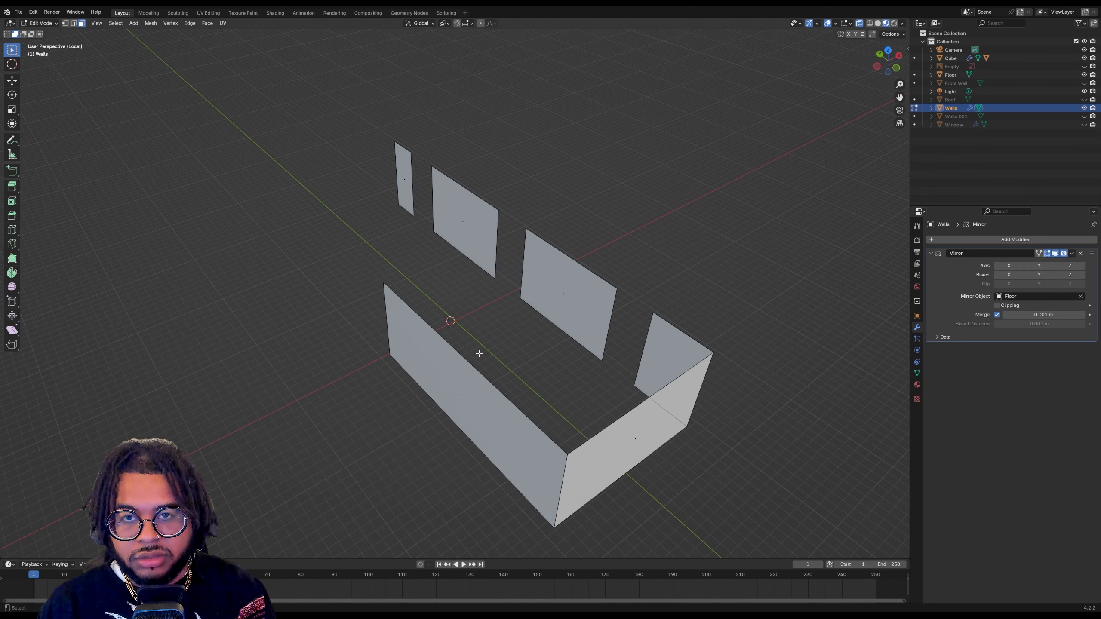
drag(464, 406, 464, 405)
right_click(465, 405)
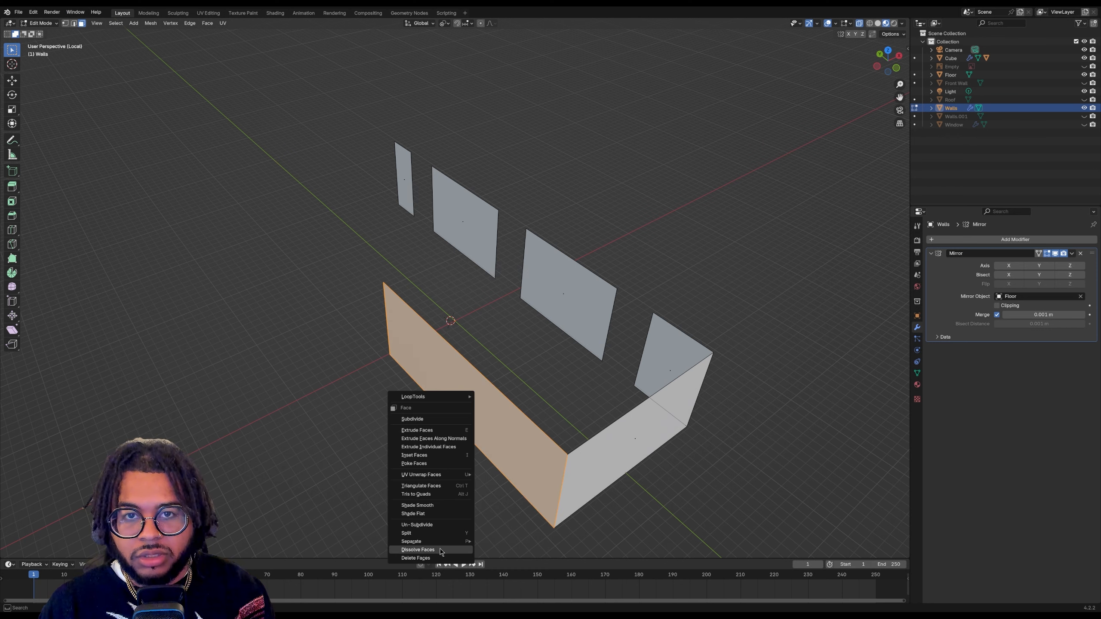
click(438, 557)
click(1008, 265)
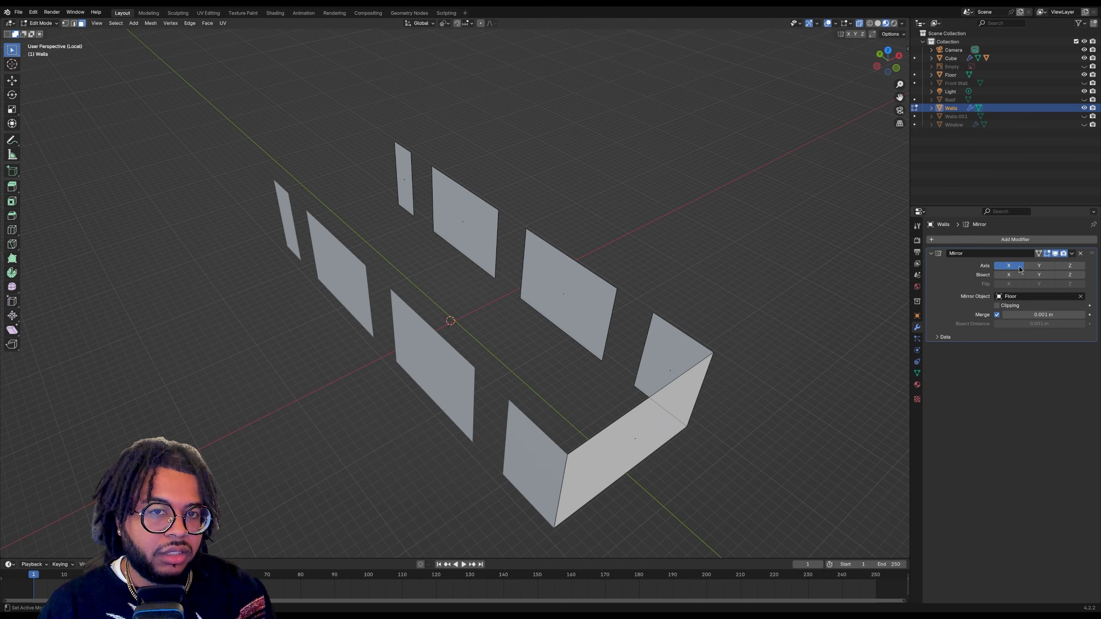
click(51, 23)
click(48, 33)
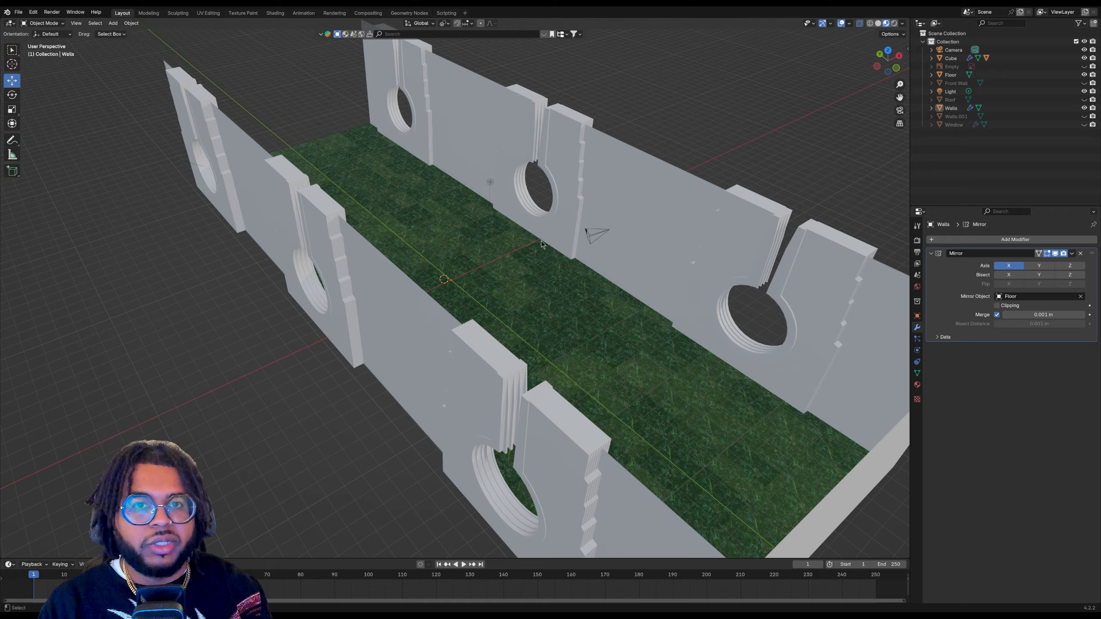
Save the file and view the room's interior with Rendered shading
middle_drag(542, 243, 680, 213)
middle_drag(122, 44, 135, 46)
click(18, 12)
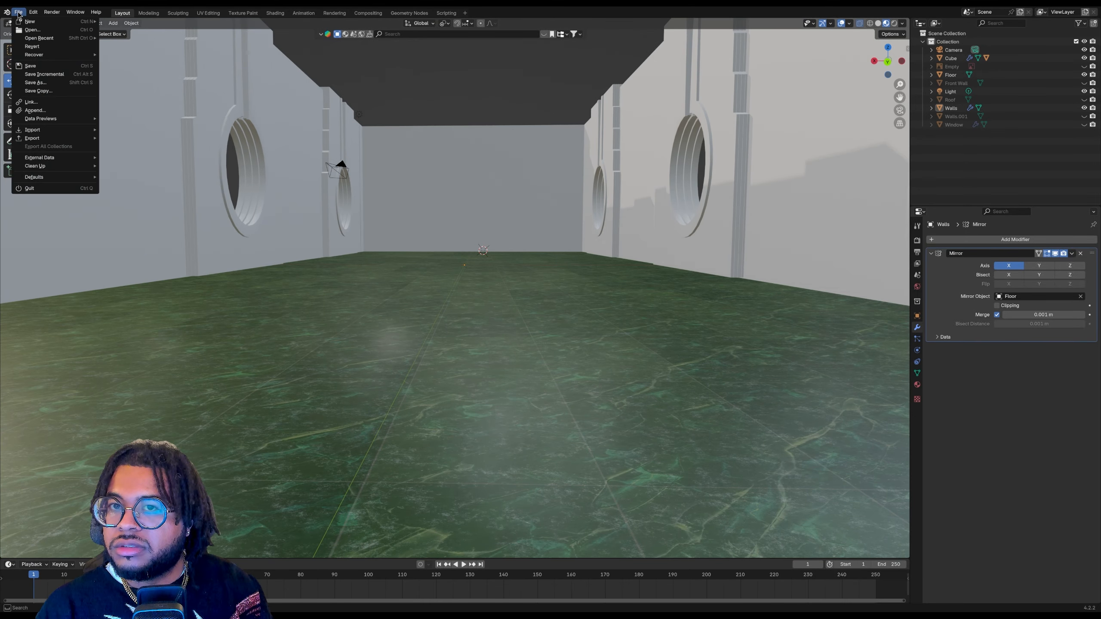
click(33, 68)
click(894, 24)
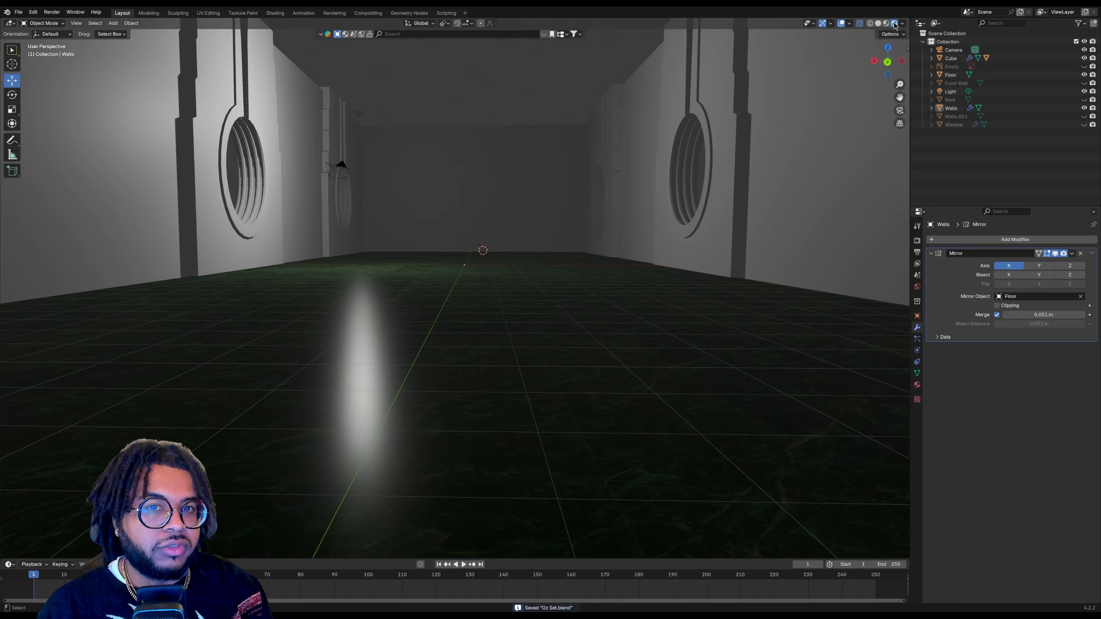
scroll(534, 193, down, 2)
scroll(523, 193, up, 1)
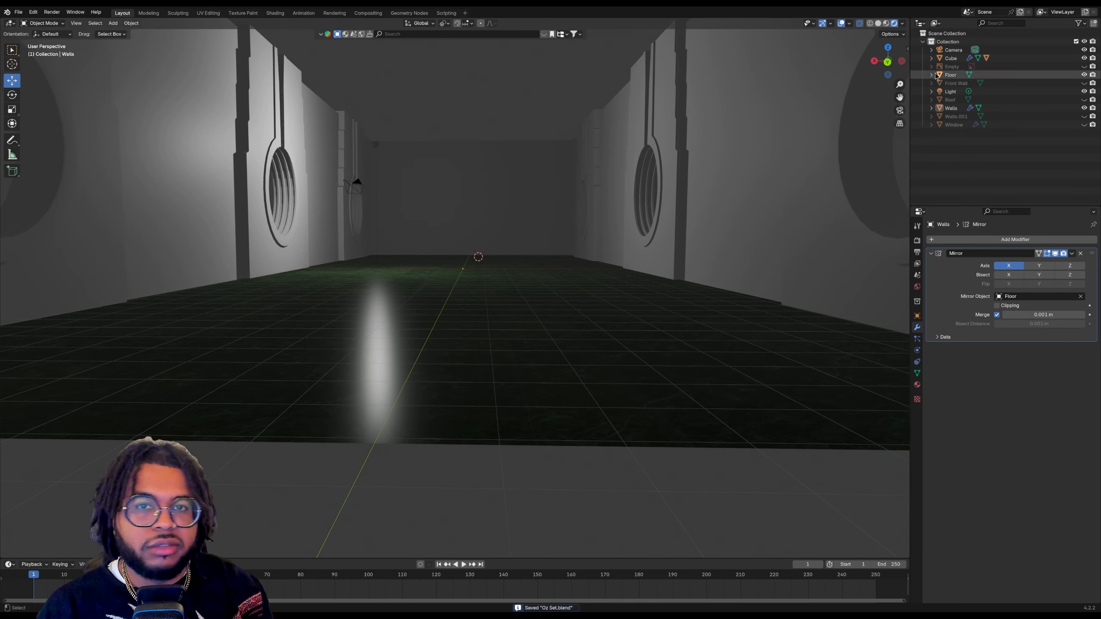
Move the Light along X to about 0.26 m, between the two side walls, and save the file
click(951, 91)
drag(286, 147, 409, 153)
mouse_move(894, 63)
mouse_down()
mouse_move(795, 104)
mouse_move(890, 71)
mouse_up()
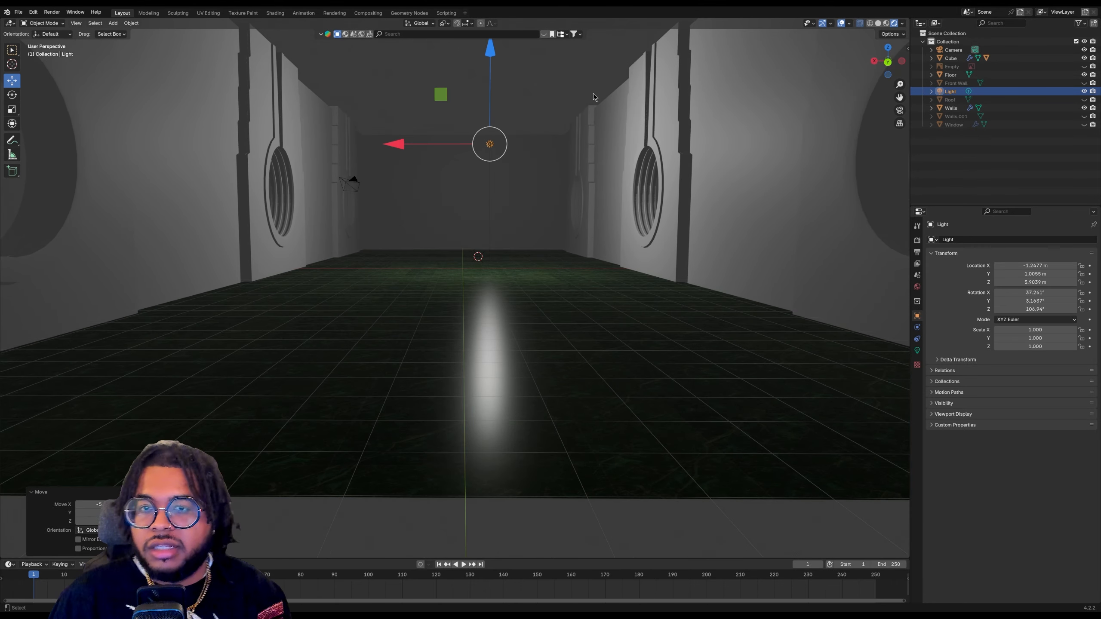
drag(404, 143, 372, 136)
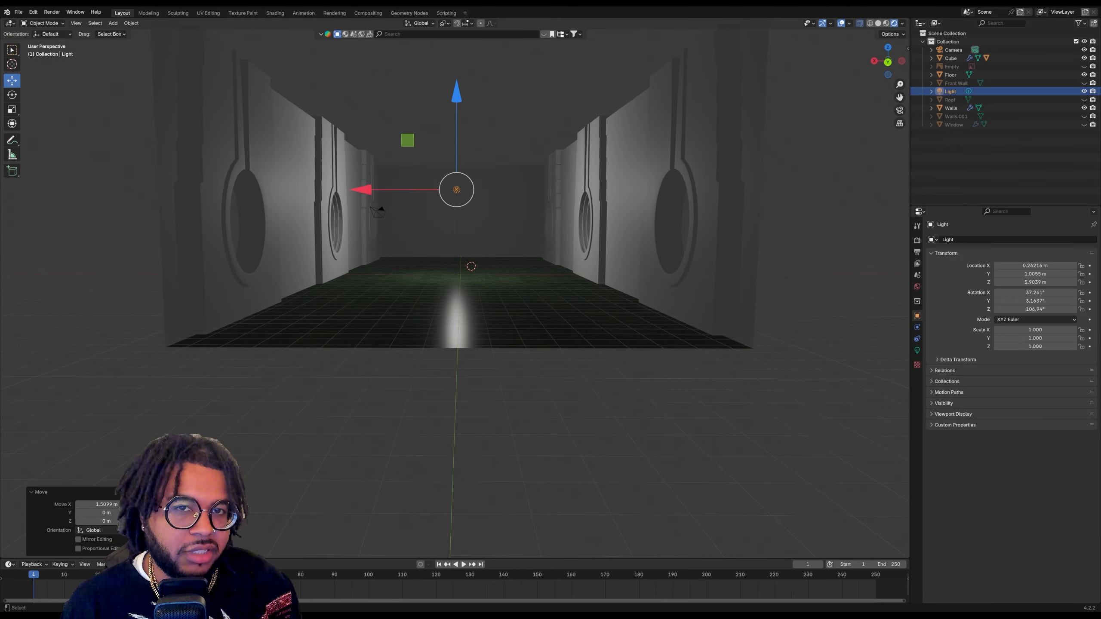
mouse_move(888, 60)
mouse_down()
mouse_move(886, 82)
mouse_move(856, 84)
mouse_move(645, 29)
mouse_move(696, 94)
mouse_move(756, 70)
mouse_move(861, 121)
mouse_move(890, 72)
mouse_up()
scroll(344, 183, up, 2)
scroll(344, 183, down, 1)
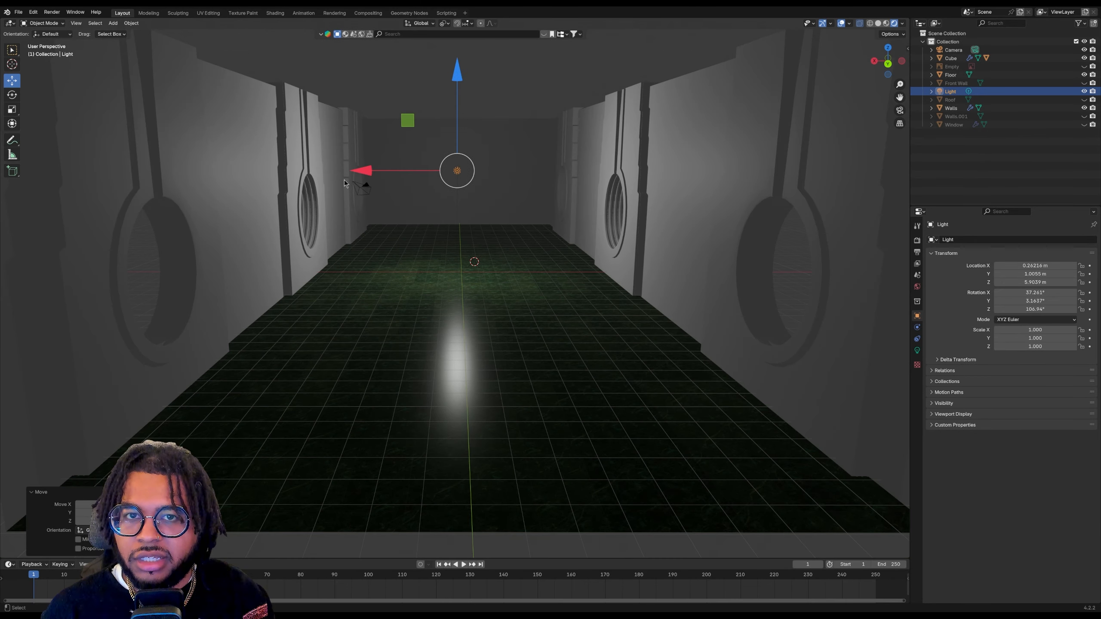
key(ctrl+s)
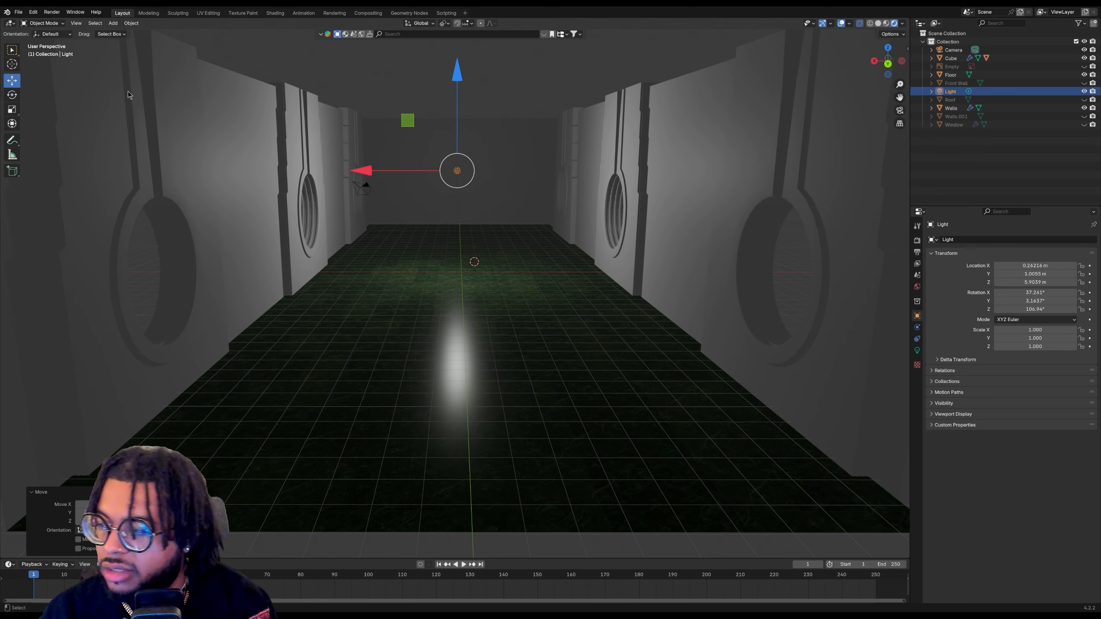
Add a cylinder mesh to the middle of the room
click(113, 22)
mouse_move(129, 33)
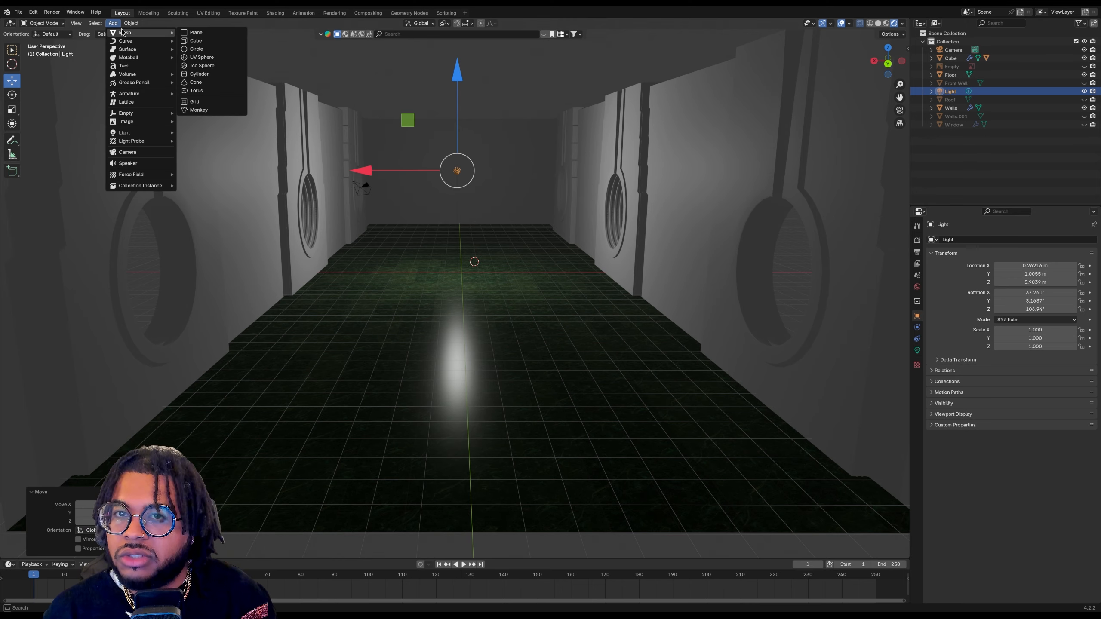
click(227, 76)
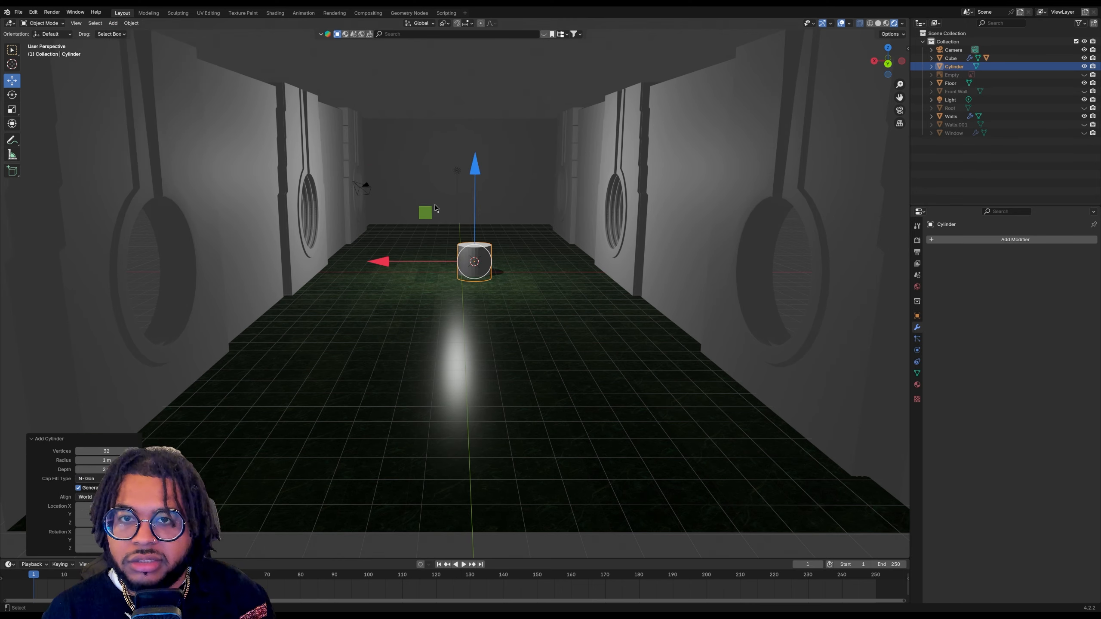
In Edit Mode, reposition the cylinder mesh and scale it vertically into a tall column standing on the floor
click(46, 23)
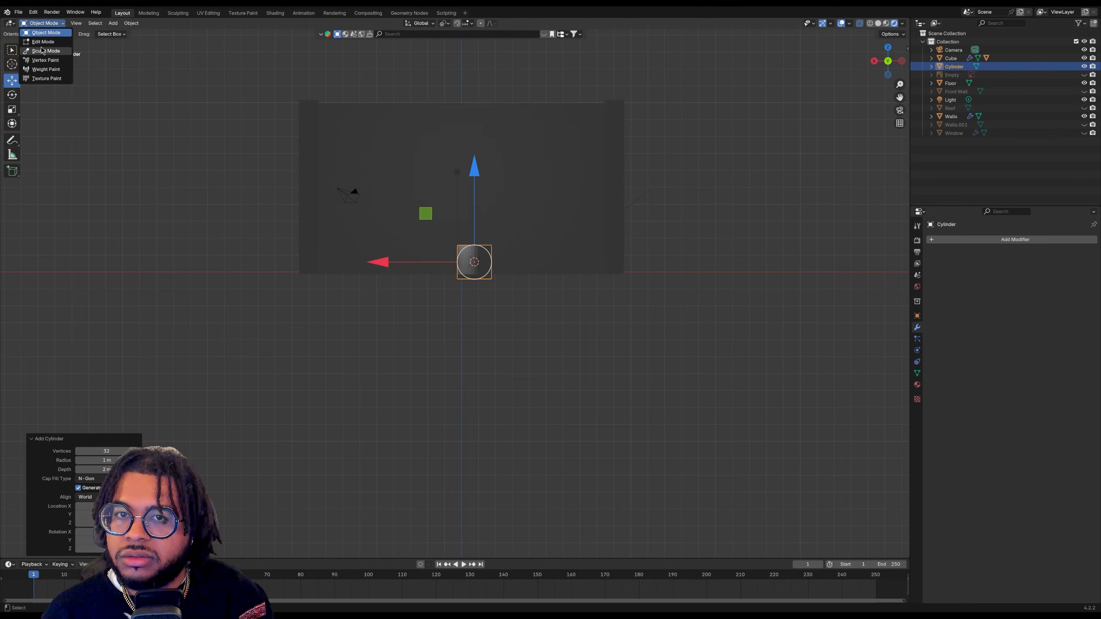
click(43, 42)
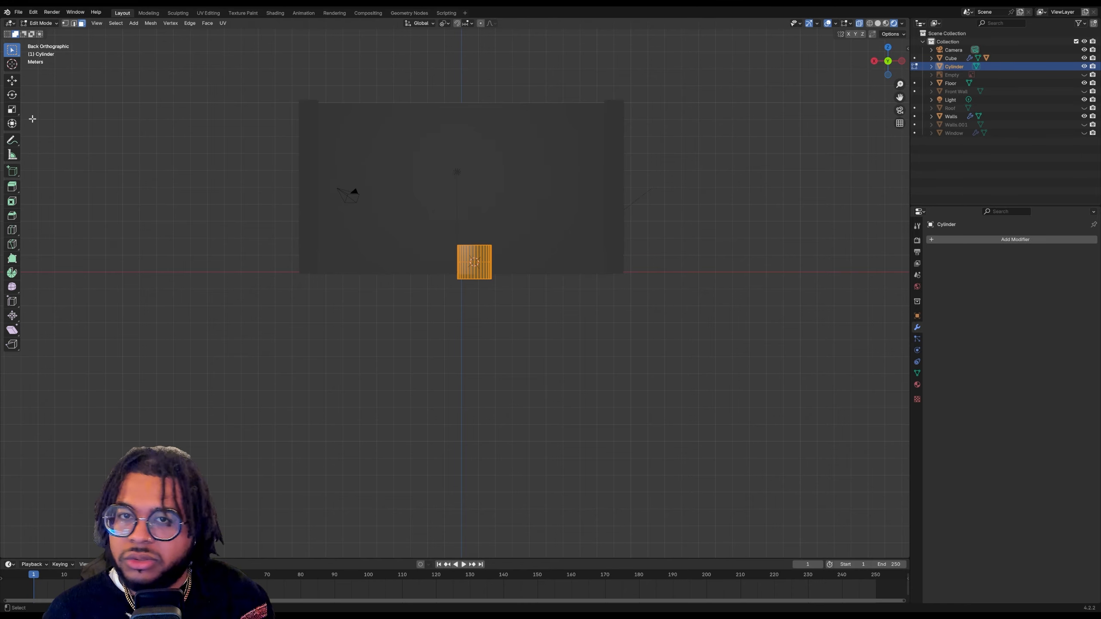
click(12, 80)
drag(475, 170, 430, 257)
click(12, 110)
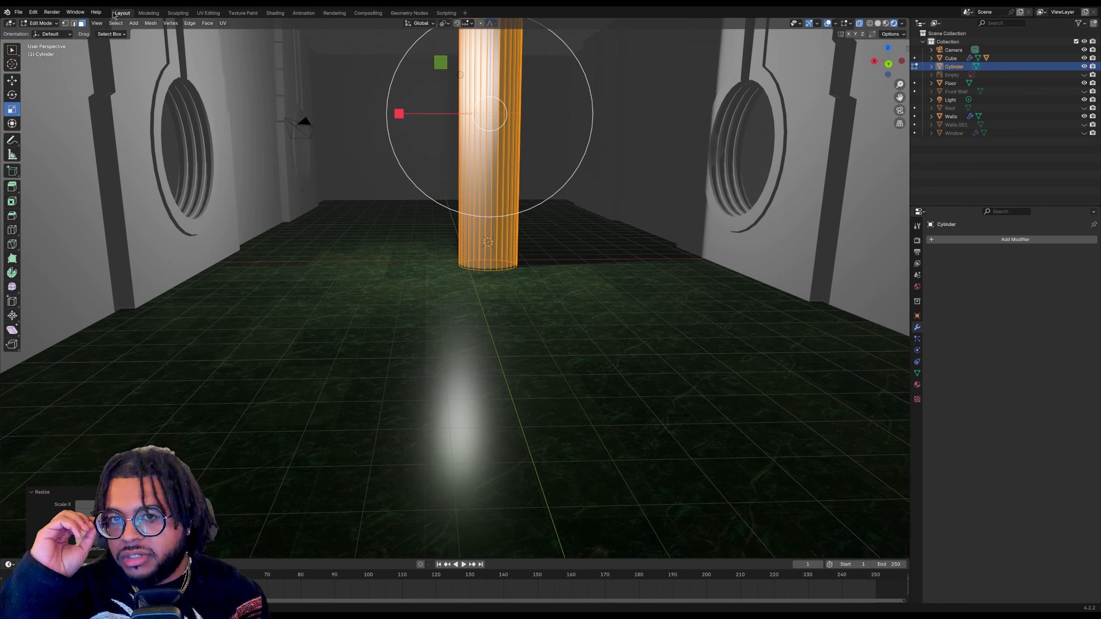
Add loop cuts around the column with Loop Cut, near its base and around mid-height
click(12, 229)
drag(468, 206, 477, 321)
drag(458, 200, 477, 282)
scroll(491, 95, down, 2)
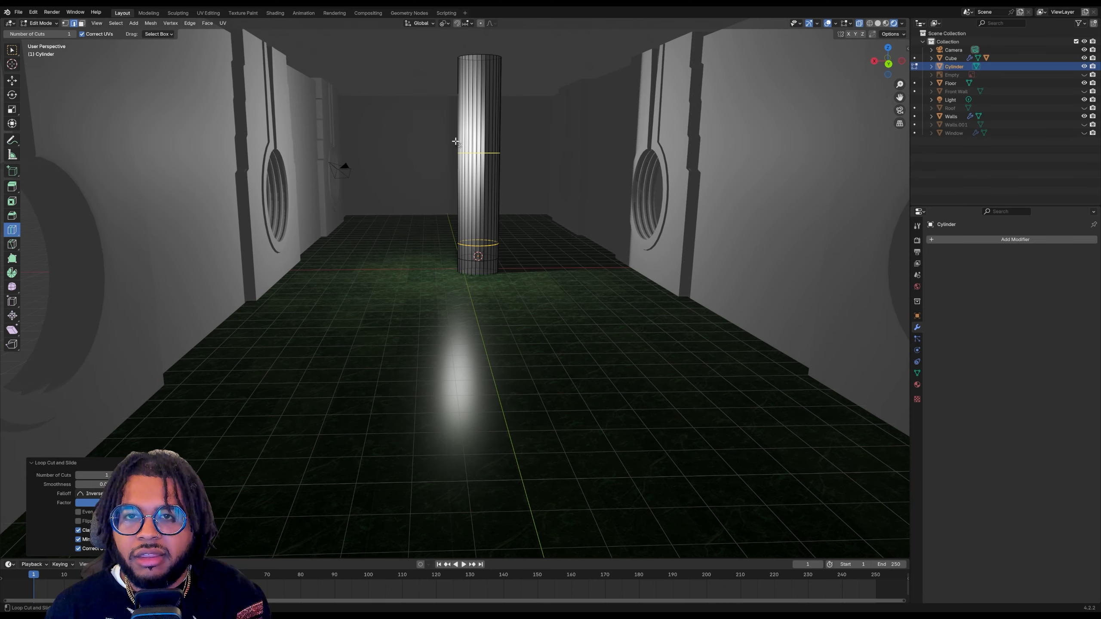
Add further closely spaced loop cuts around the upper half of the column, up to just below its top
drag(452, 144, 462, 108)
drag(458, 101, 450, 71)
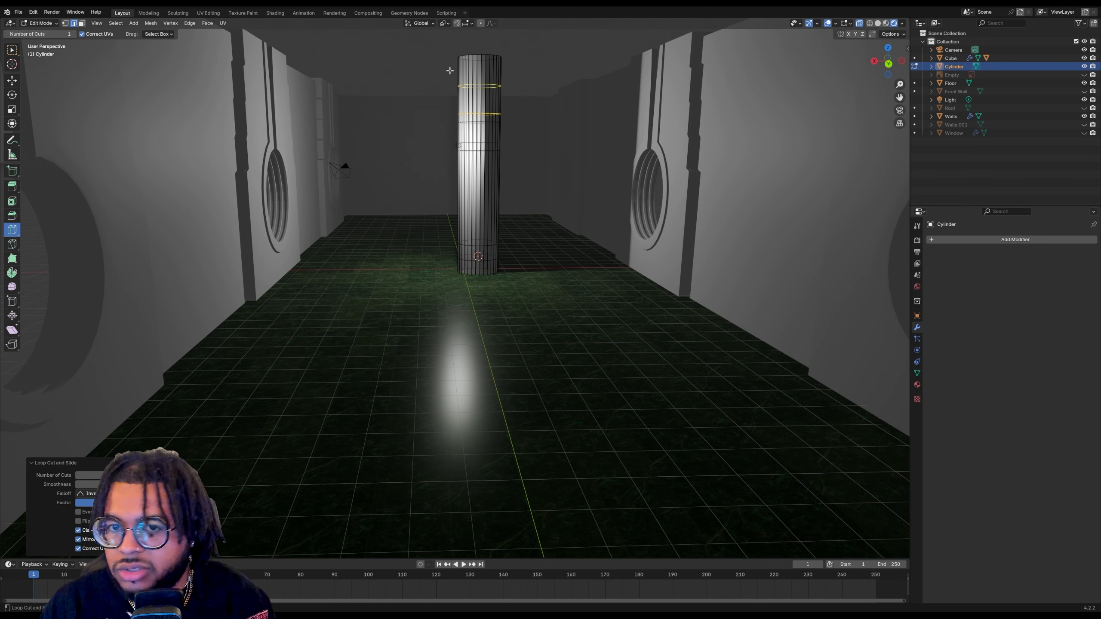
drag(450, 71, 482, 80)
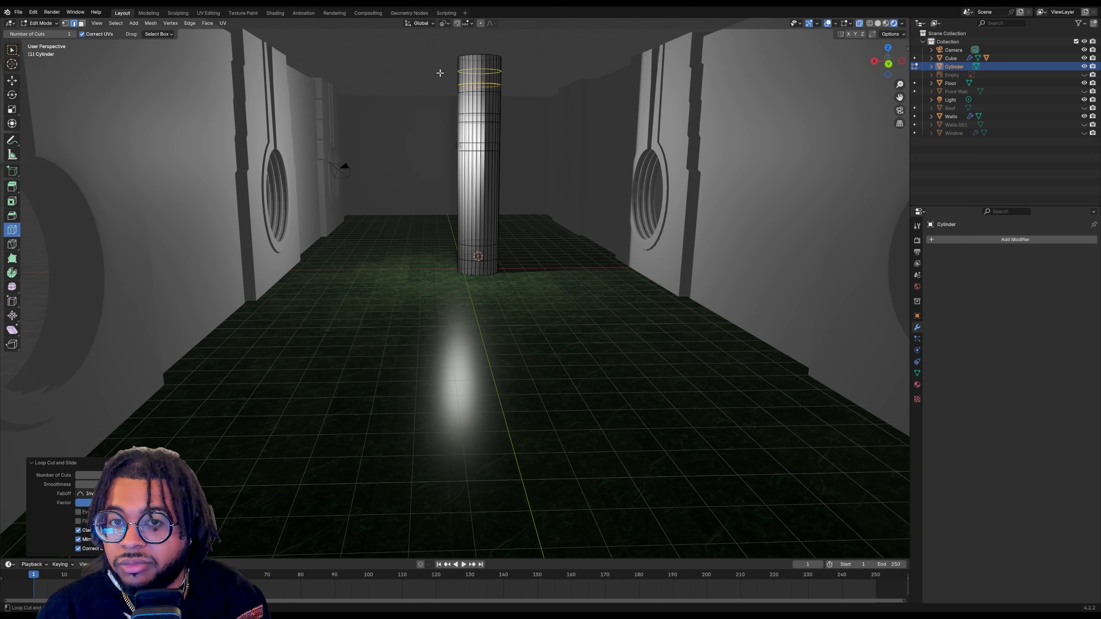
click(465, 63)
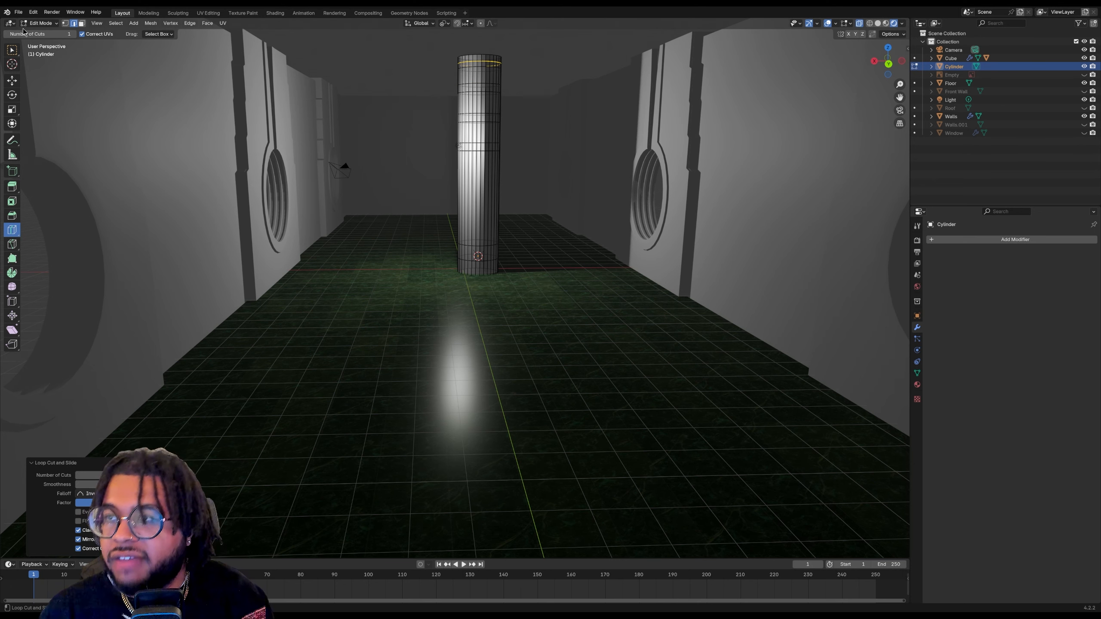
Switch to face selection and isolate the column in Local View with Solid shading
click(81, 23)
click(14, 82)
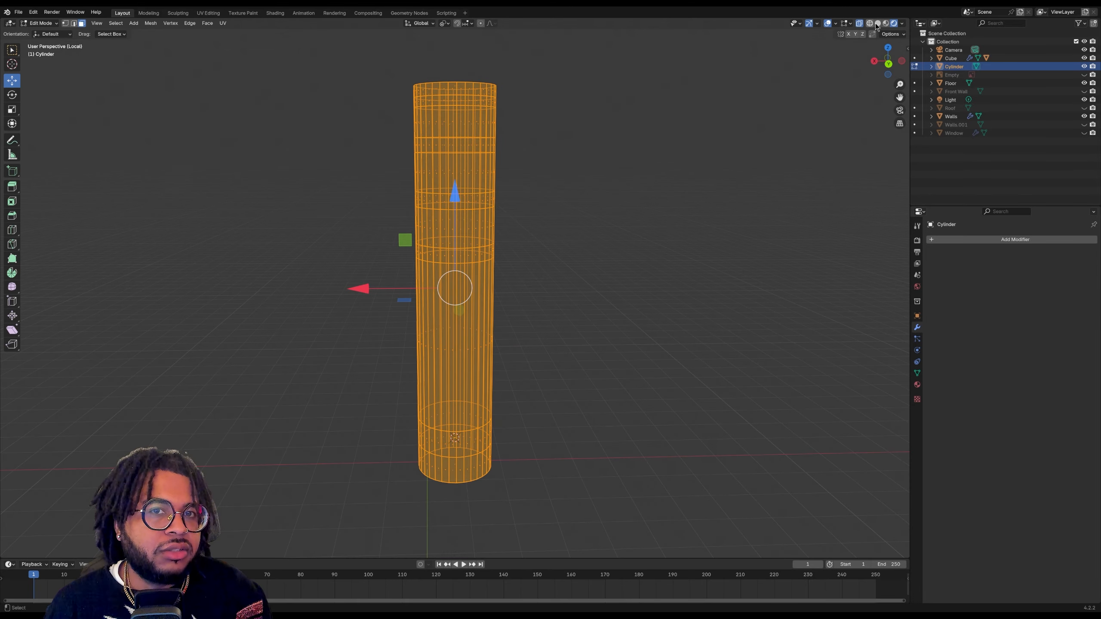
click(878, 24)
mouse_move(880, 69)
mouse_down()
mouse_move(878, 52)
mouse_move(875, 69)
mouse_up()
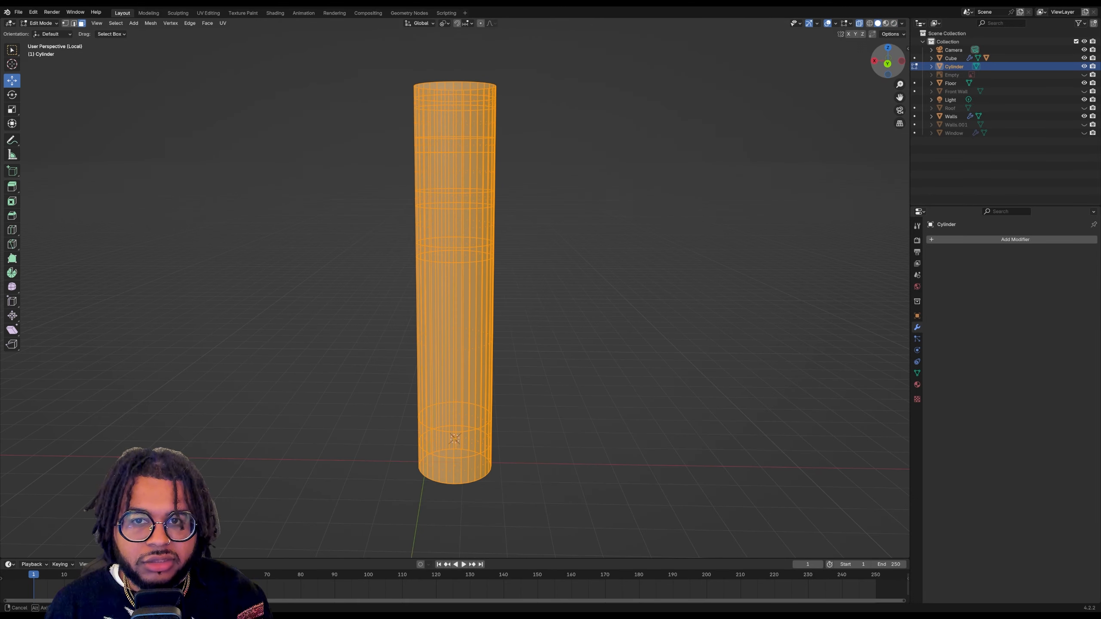
middle_drag(405, 239, 411, 230)
middle_drag(405, 239, 377, 232)
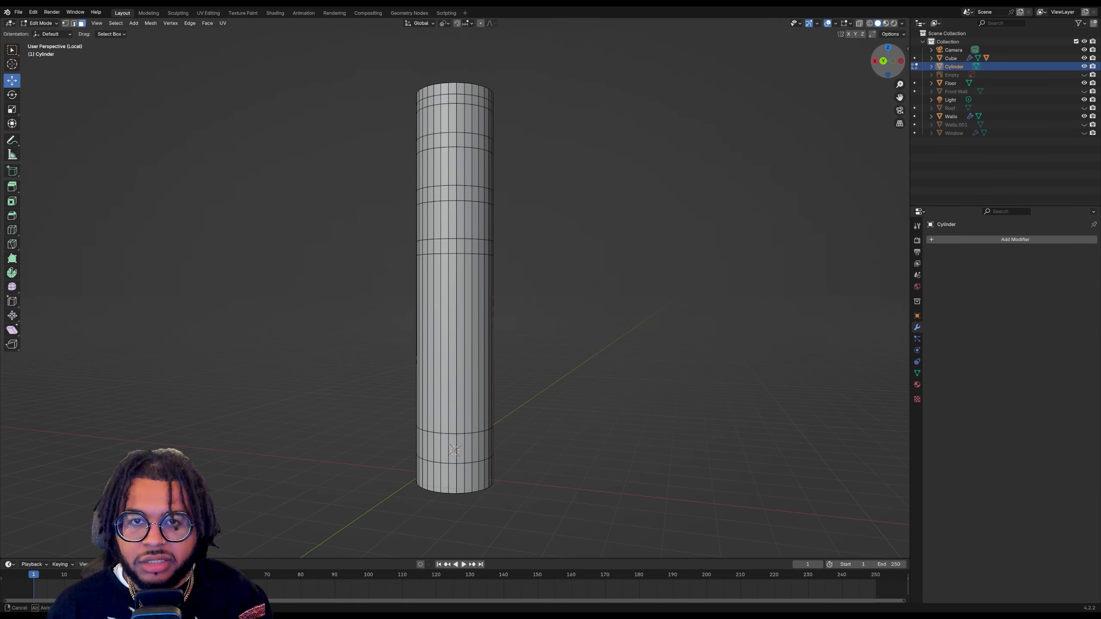
Scale the long middle face band of the column inward into a narrow shaft and lower the shaft's bottom edge loop towards the base
alt+click(464, 318)
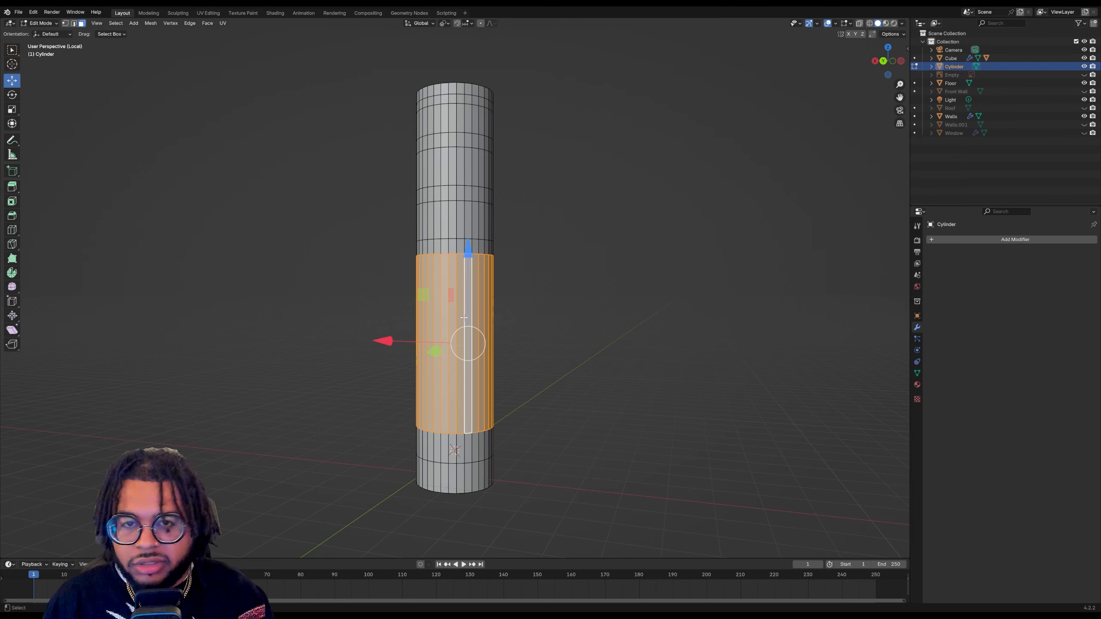
key(s)
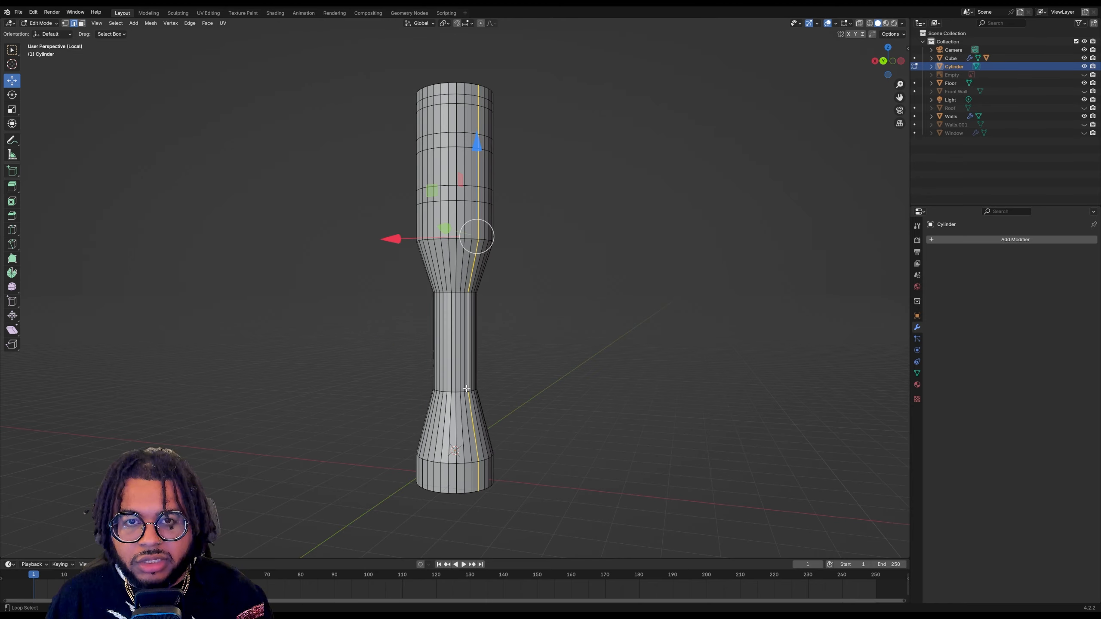
alt+click(463, 392)
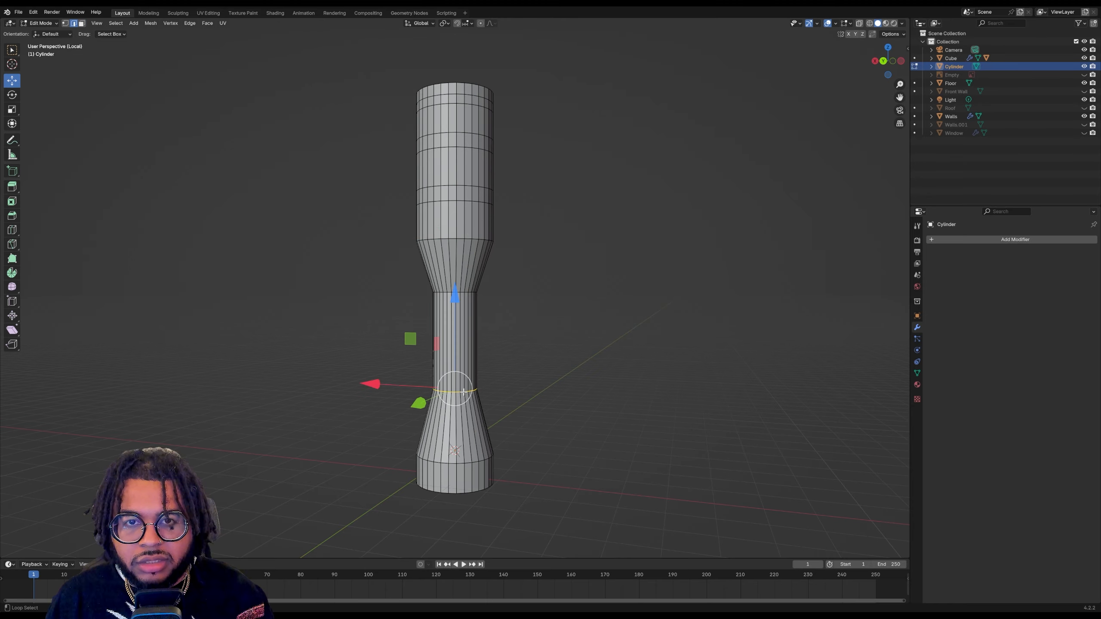
drag(451, 290, 445, 349)
Raise the shaft's top edge loop to just below the upper section and scale it up about 1.44 times, so the shaft tapers downward
alt+click(453, 290)
drag(454, 213, 454, 167)
key(s)
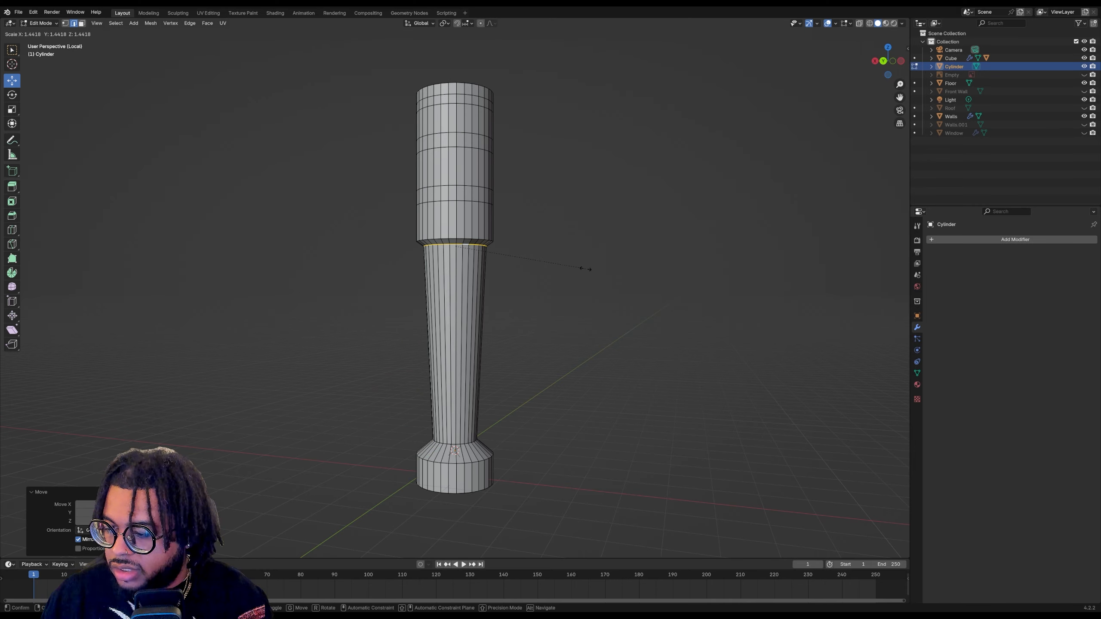
click(585, 269)
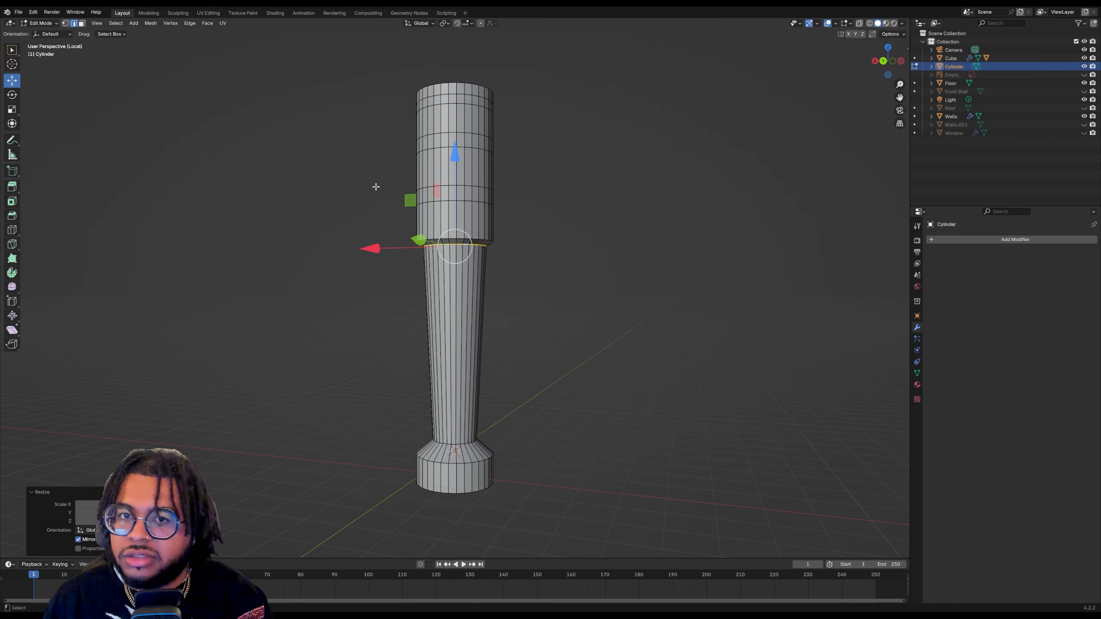
Shape the face band directly above the shaft into an outward-flared collar with a narrower neck above it
key(3)
alt+click(451, 207)
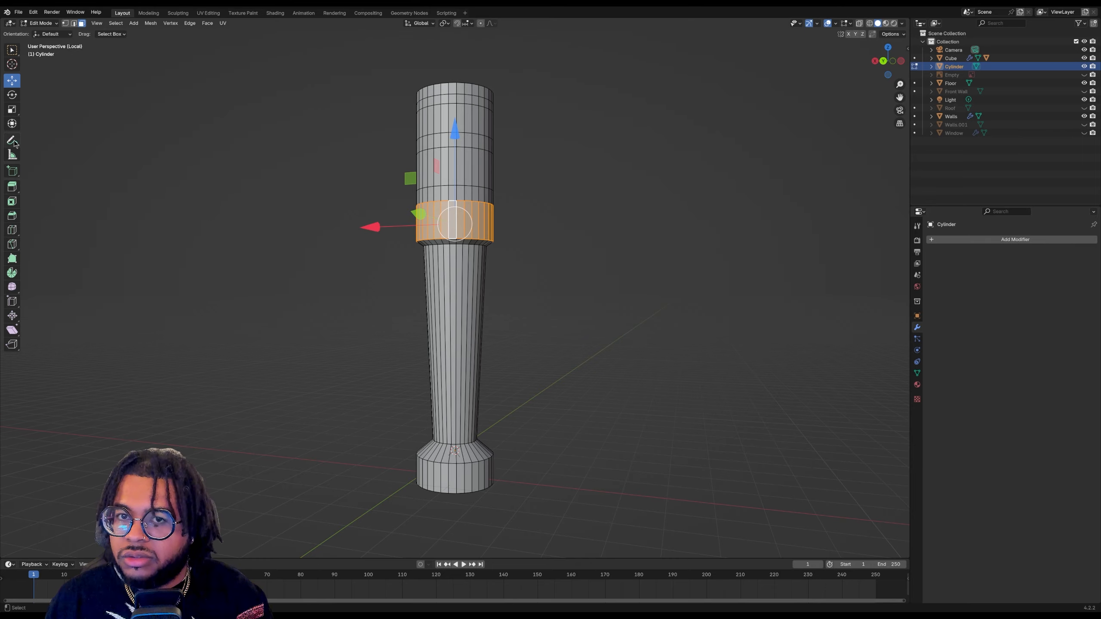
key(e)
click(587, 234)
key(s)
click(521, 216)
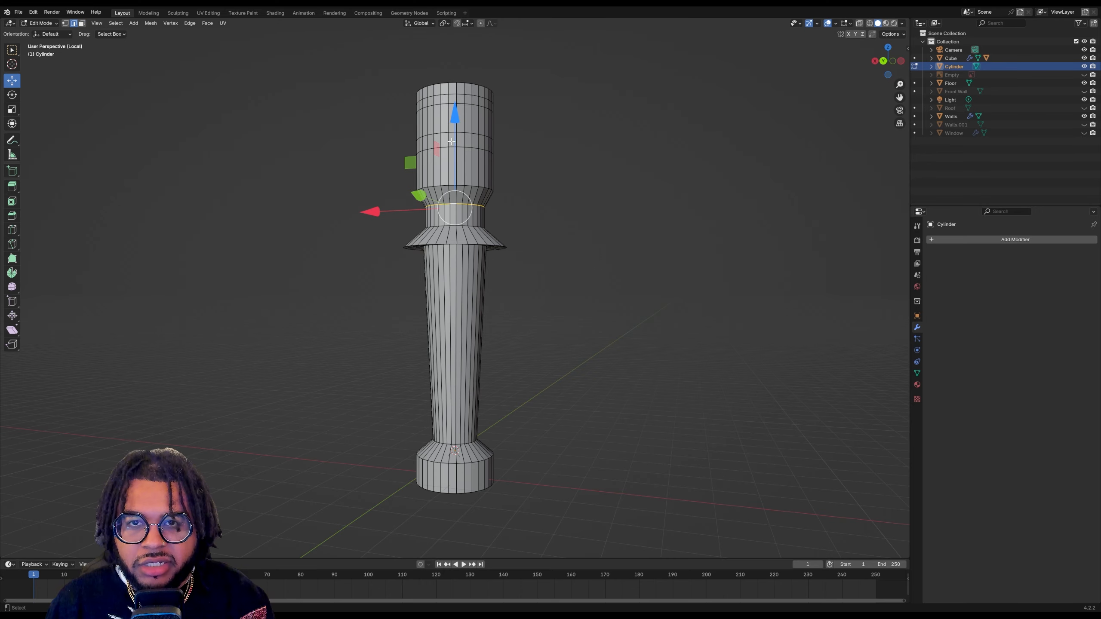
Raise the neck's top edge loop and add a loop cut just above it, selecting the thin face band between the cuts
drag(451, 141, 449, 130)
click(12, 229)
drag(464, 173, 465, 183)
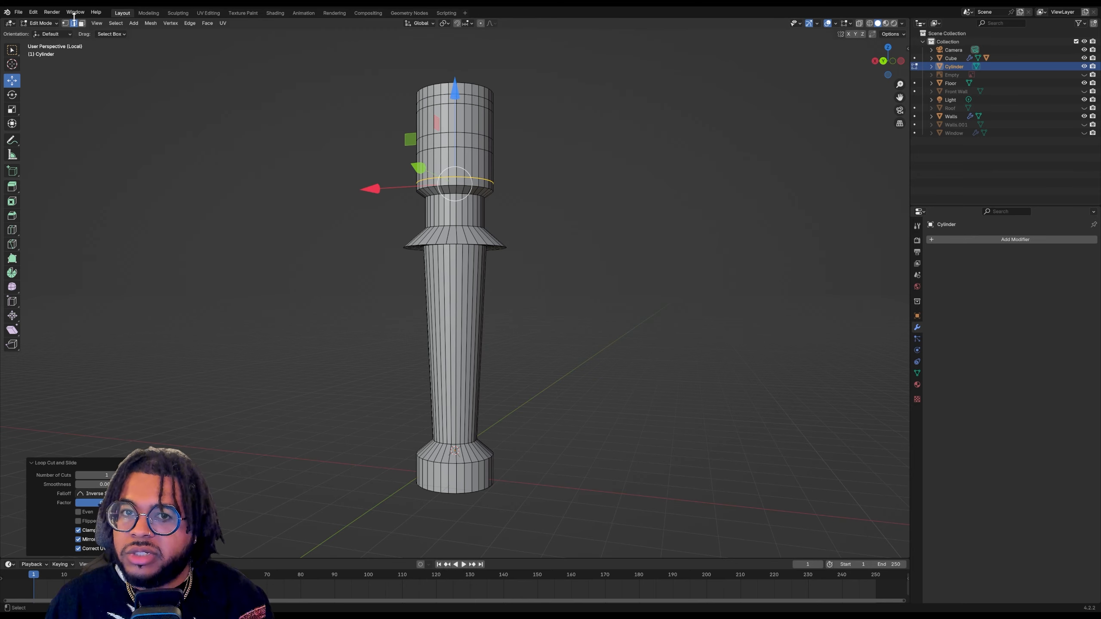
click(84, 23)
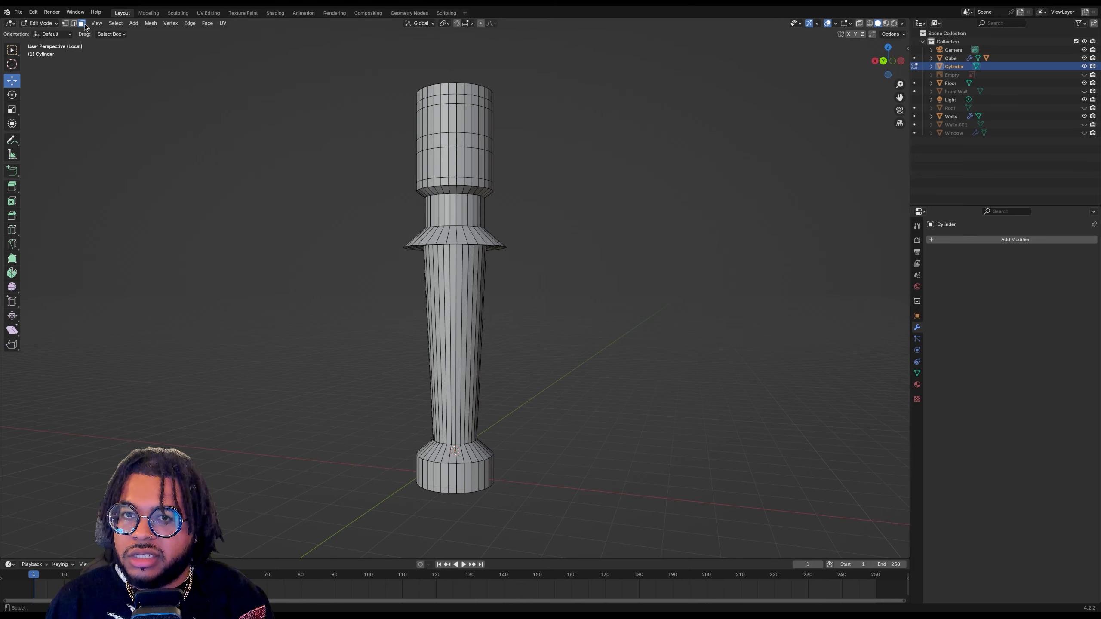
alt+click(467, 182)
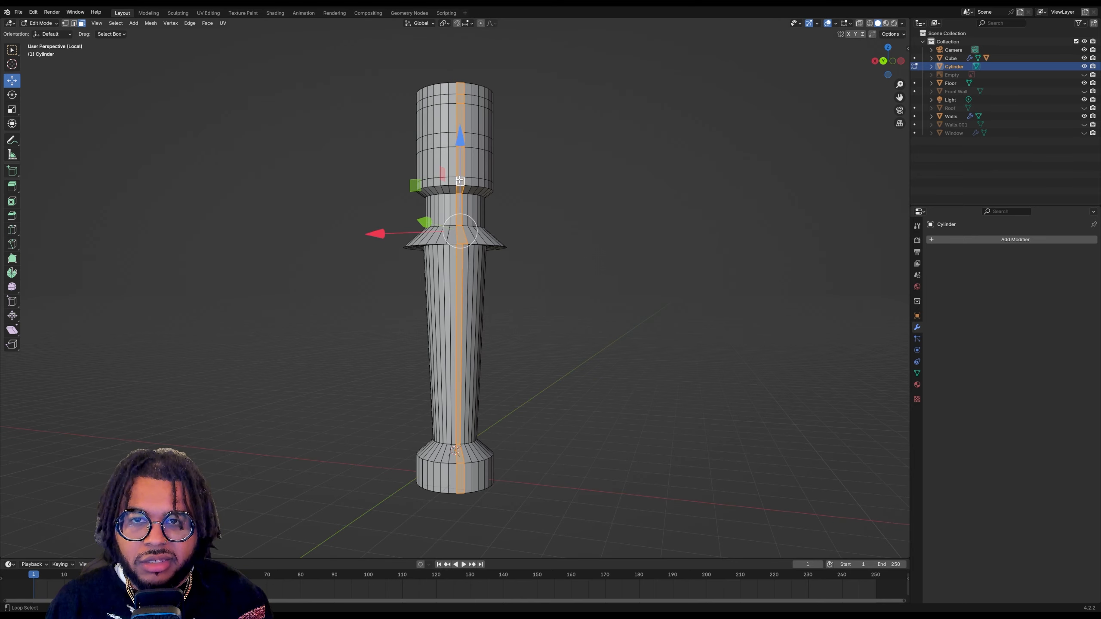
alt+click(472, 181)
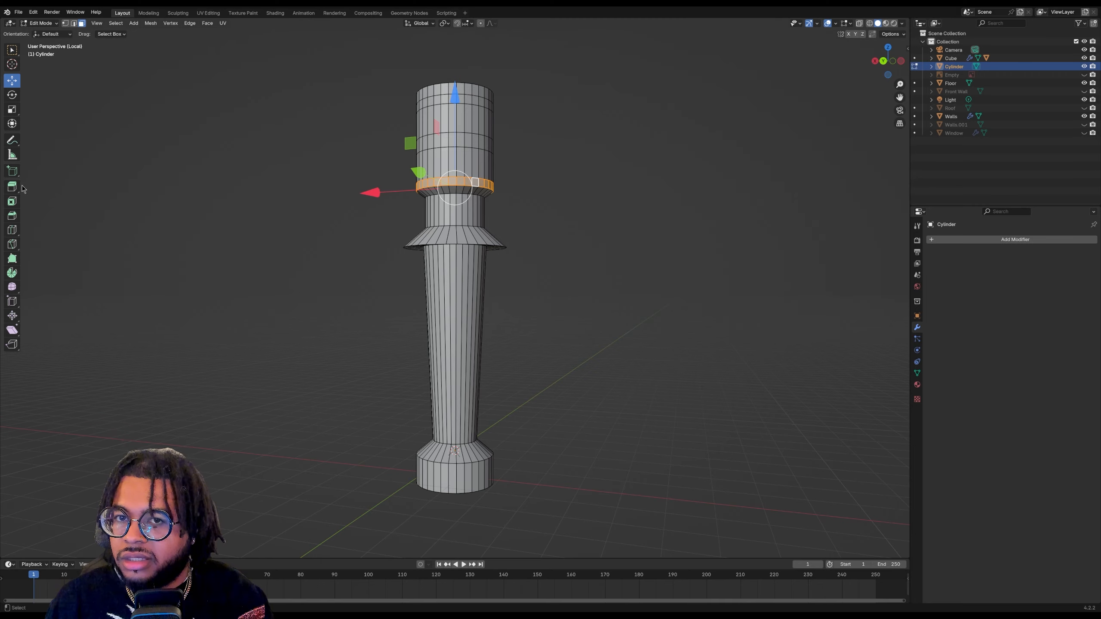
Slide a new loop cut down the tapered shaft to just above the base
key(g)
key(g)
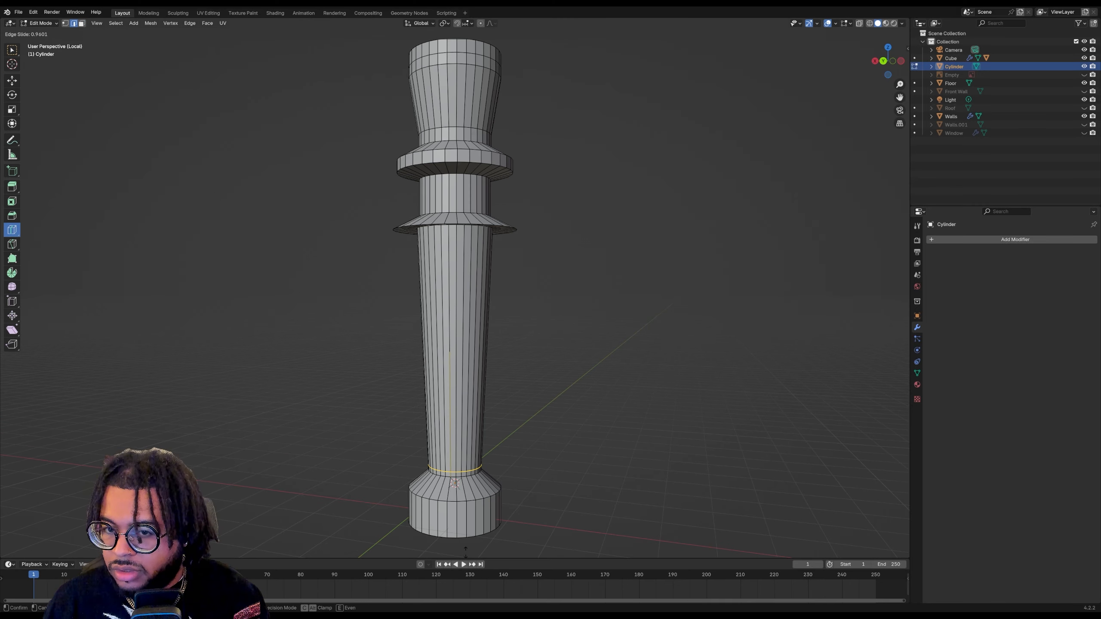
click(465, 550)
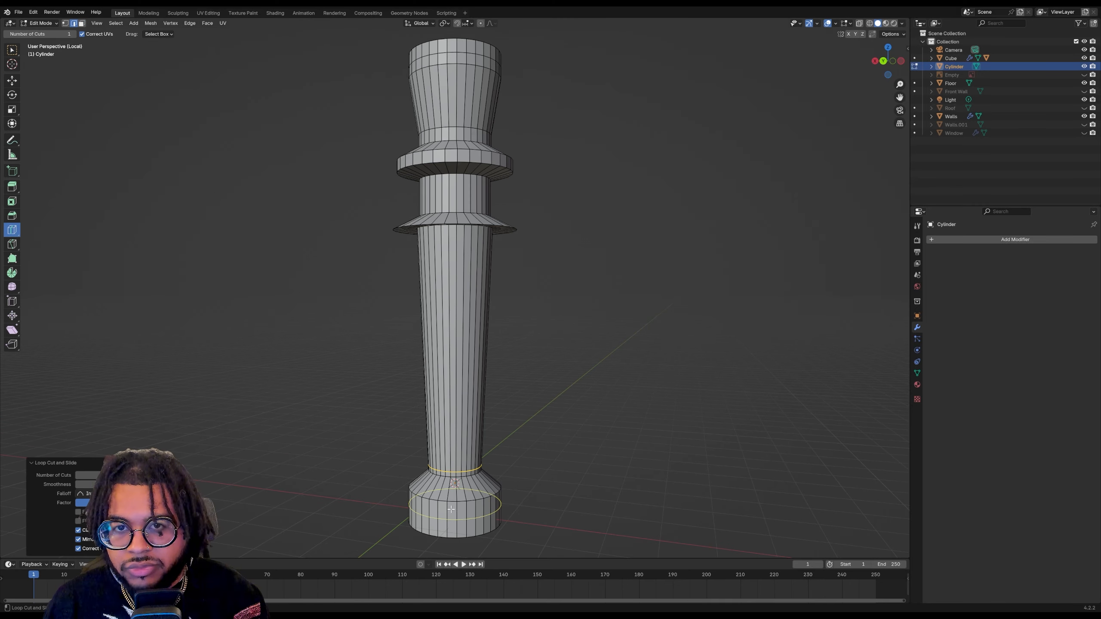
Select the thin face band at the foot of the shaft, extrude it and scale it outward about 1.12 times into a raised ring
click(81, 23)
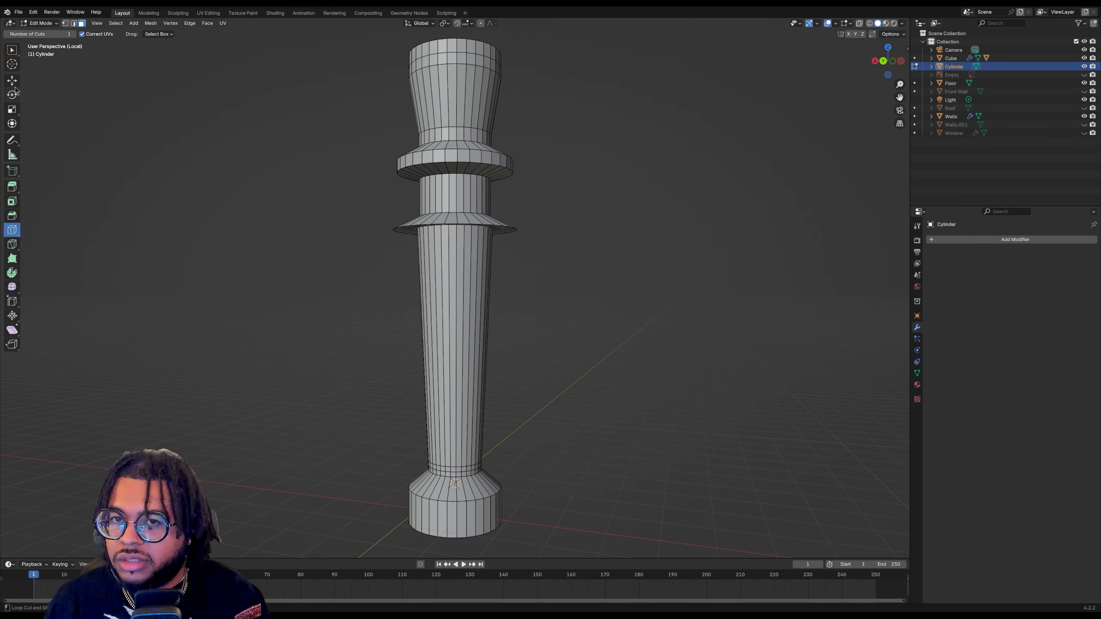
click(12, 186)
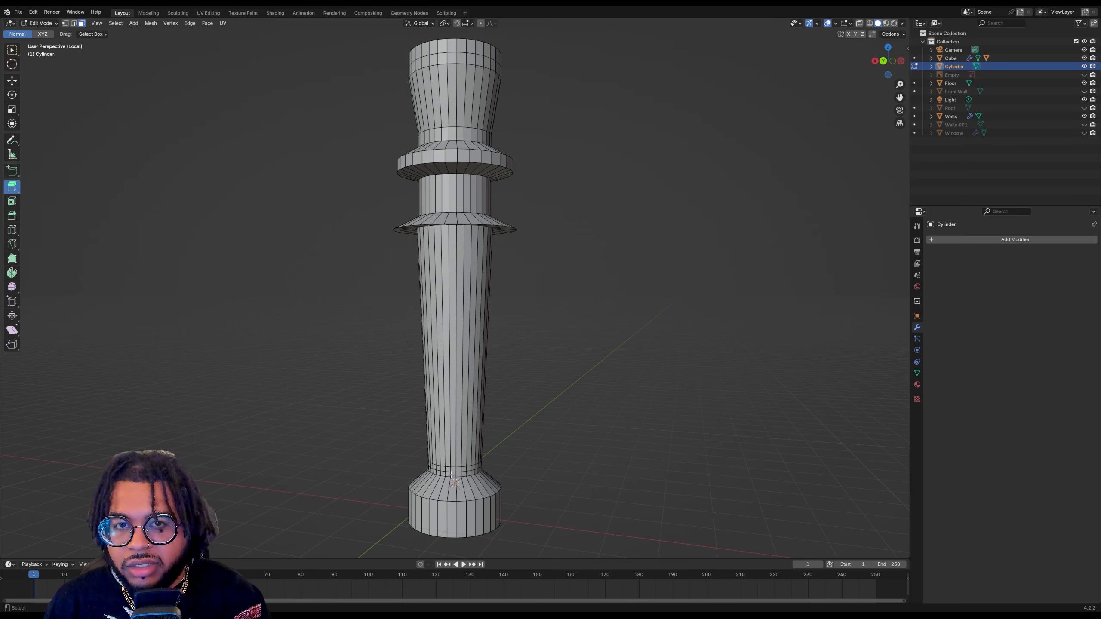
alt+click(445, 244)
alt+click(451, 470)
key(s)
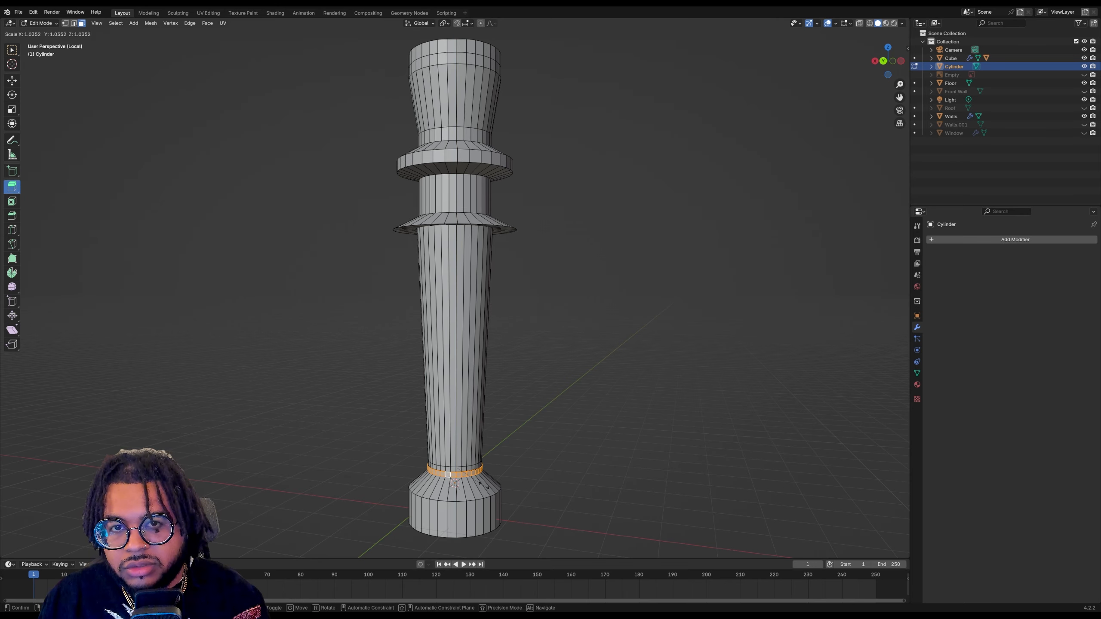
click(467, 466)
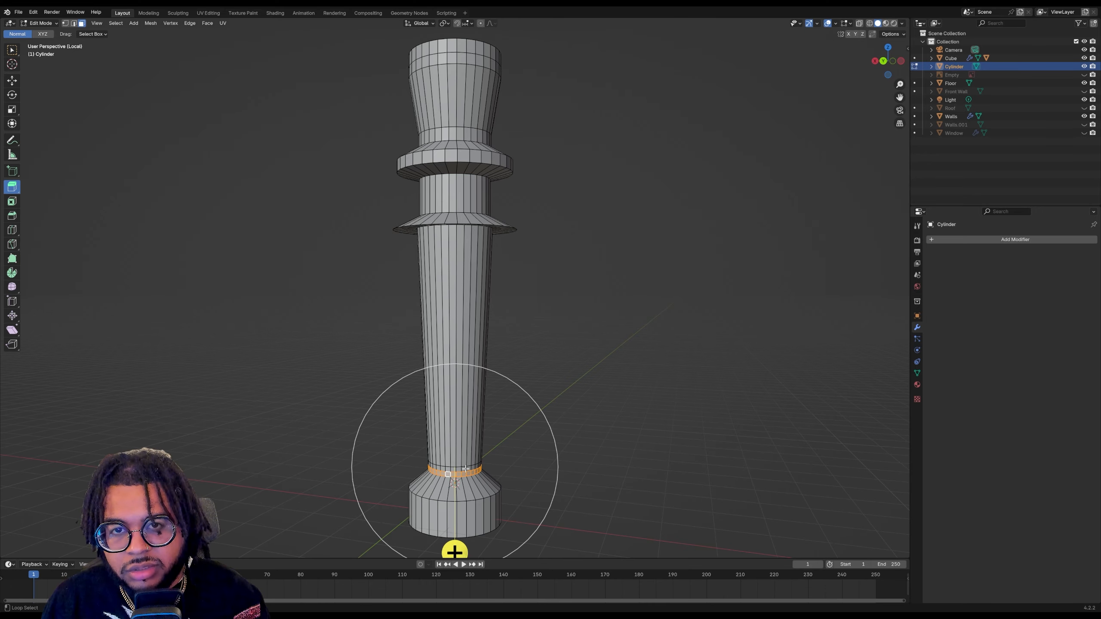
key(s)
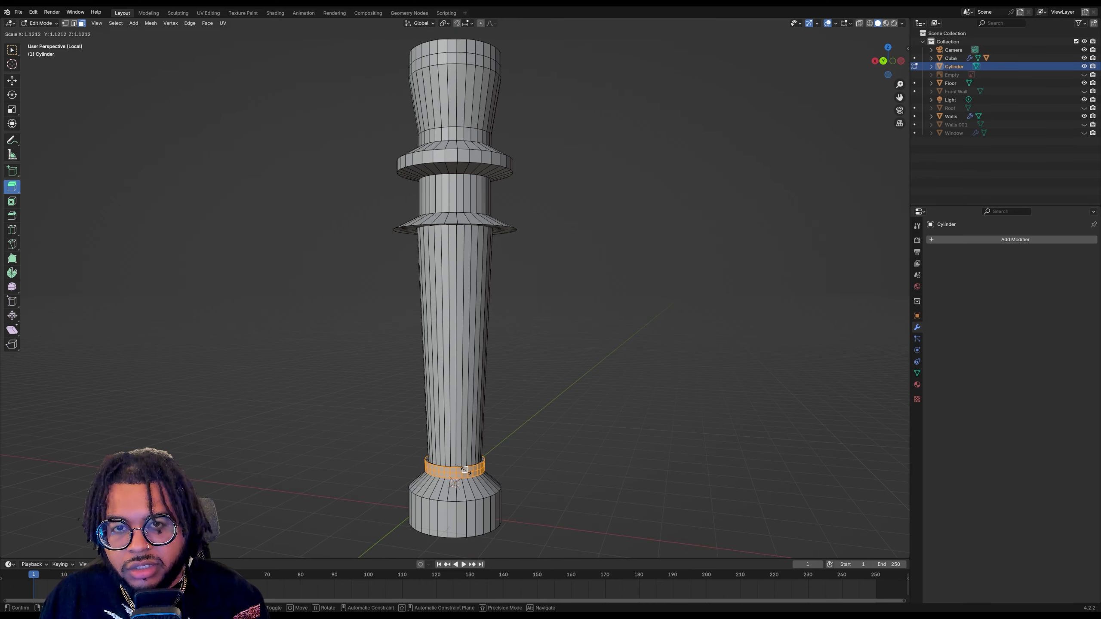
click(464, 469)
Frame the raised ring at the foot of the shaft and add a loop cut around its outer face, near the middle edge loop
key(KP_Decimal)
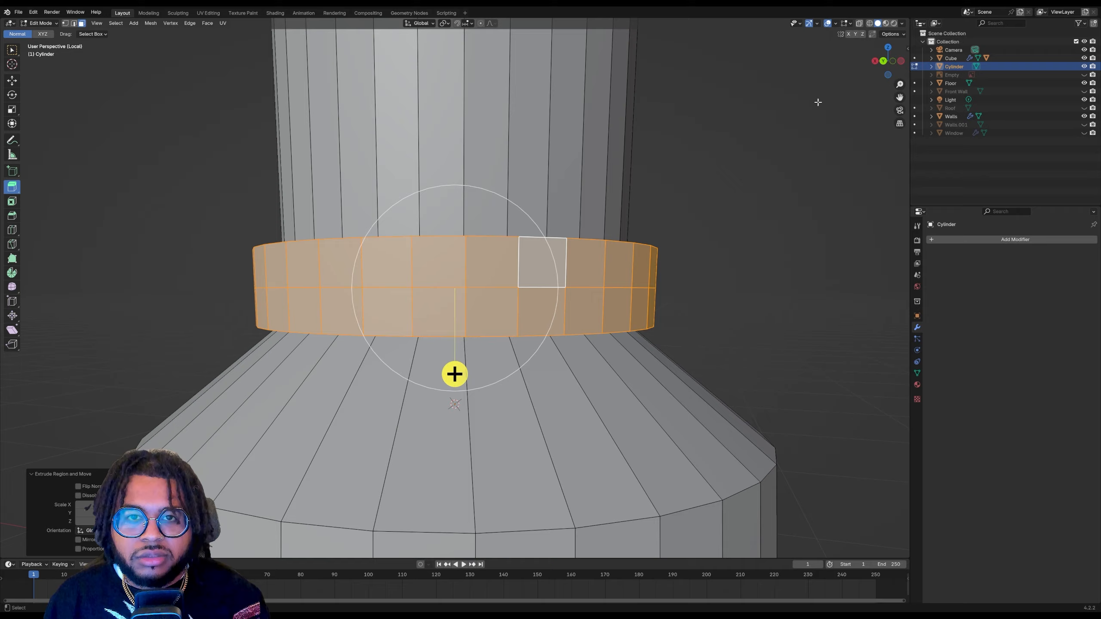
drag(889, 63, 907, 86)
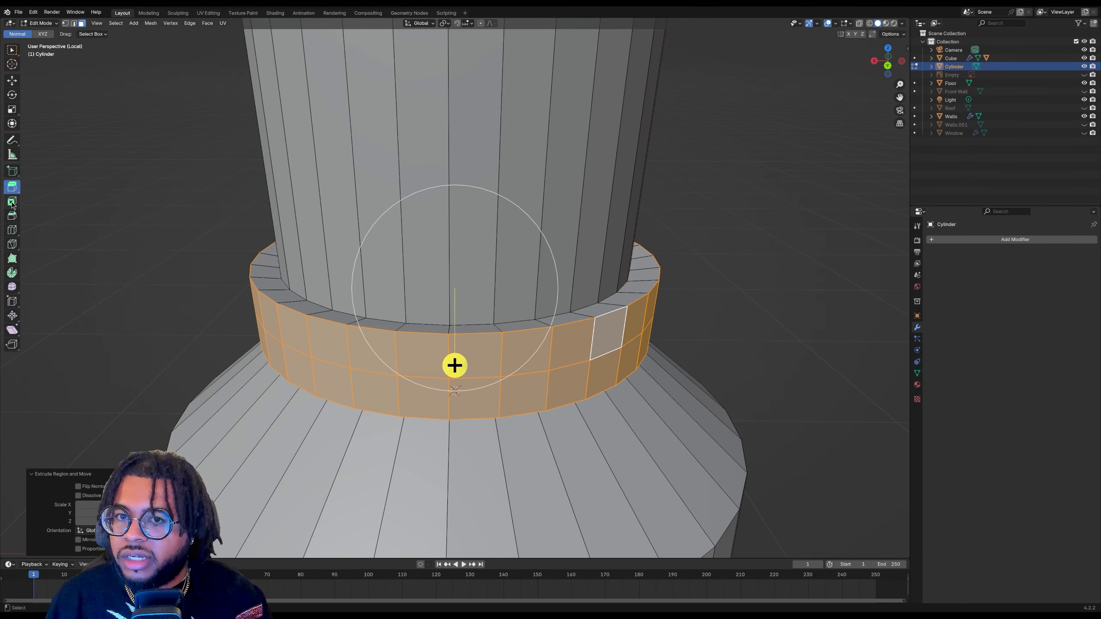
click(12, 203)
drag(461, 288, 451, 291)
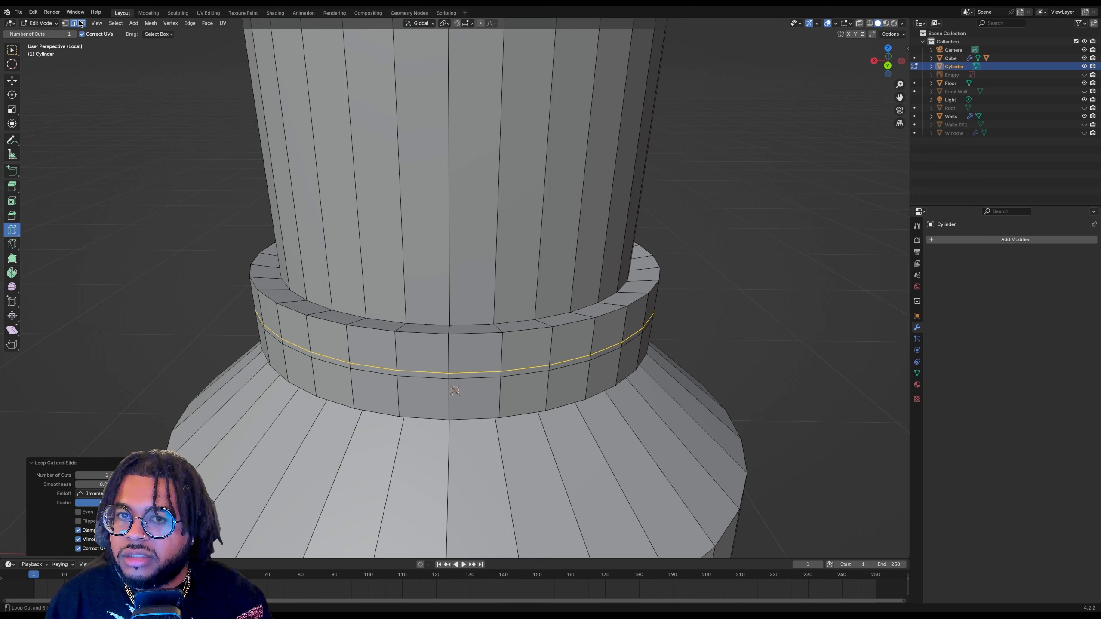
Select the thin ring of faces running around the collar above the base and scale it slightly inward to form a groove
click(81, 23)
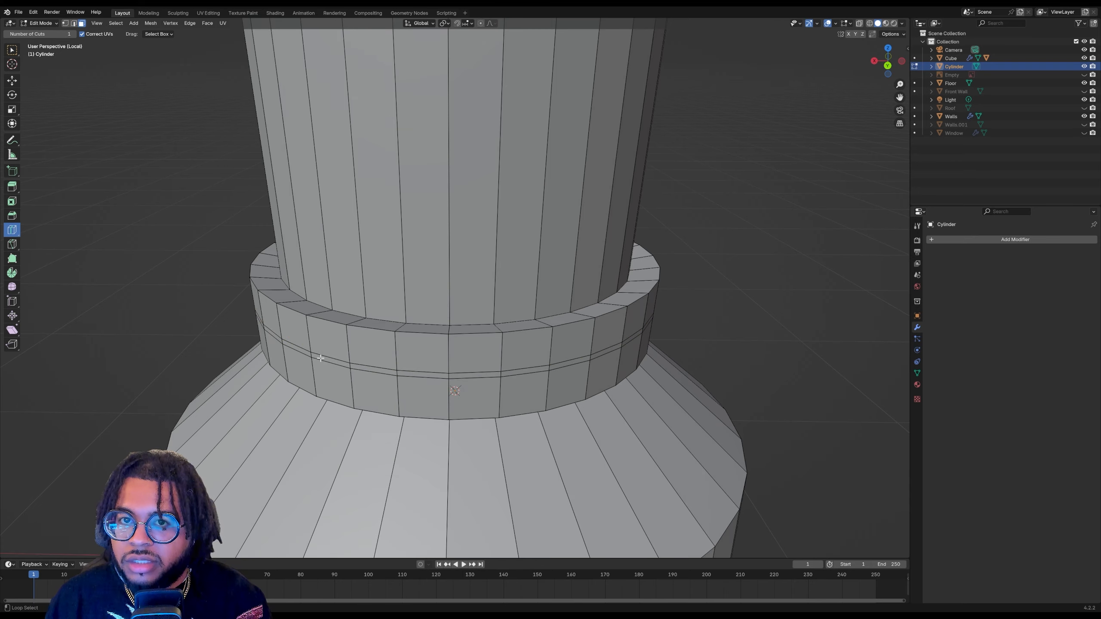
alt+click(320, 358)
alt+click(369, 369)
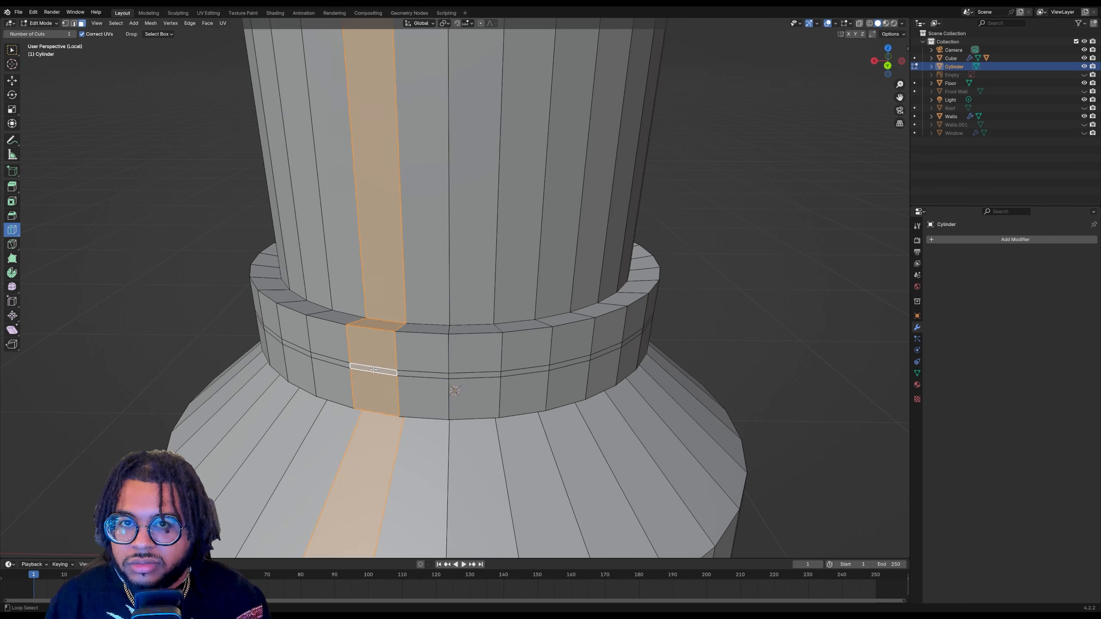
alt+click(400, 373)
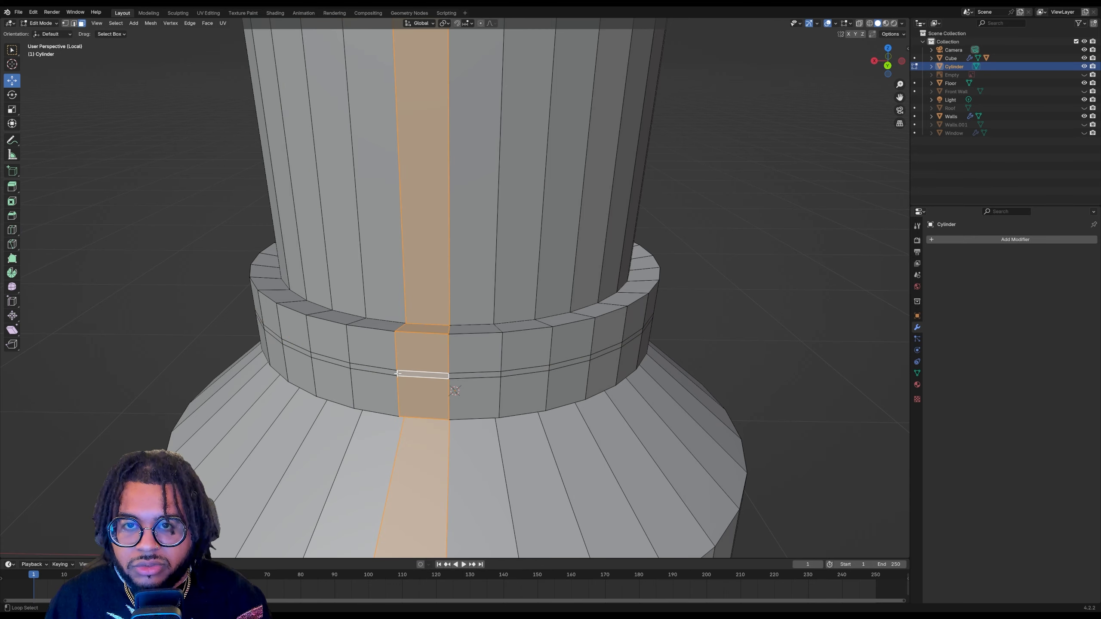
click(696, 339)
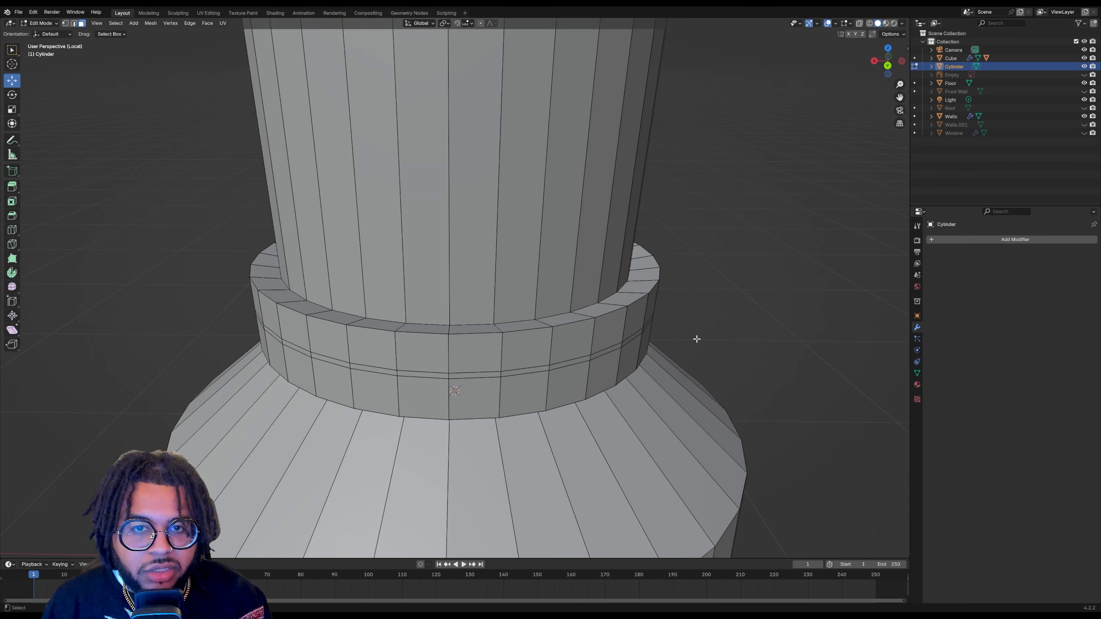
alt+click(631, 336)
alt+click(592, 356)
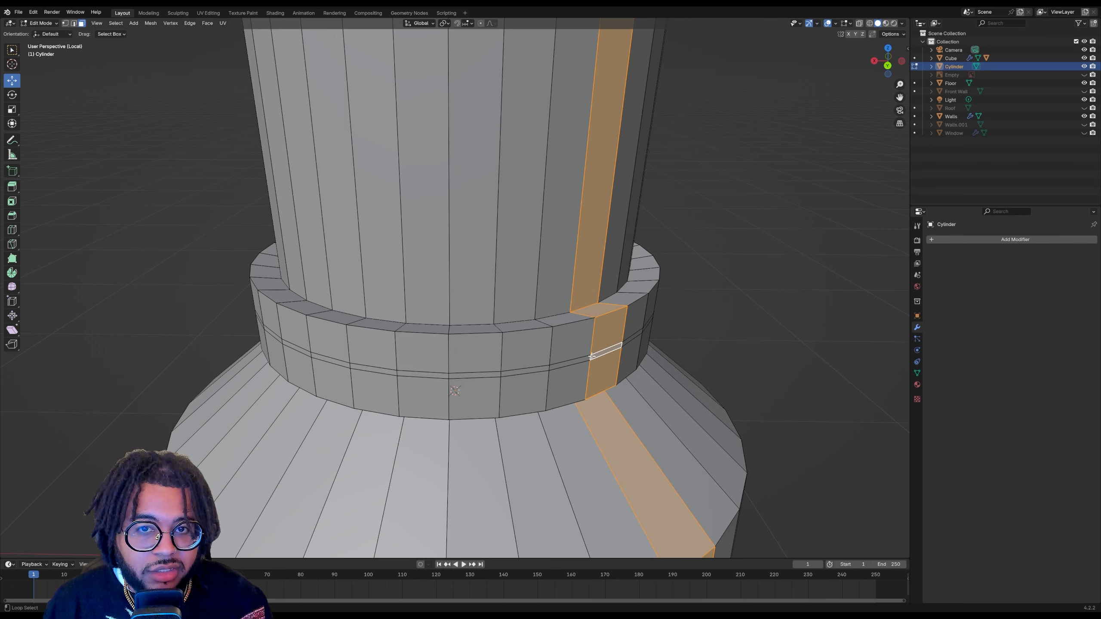
alt+click(565, 363)
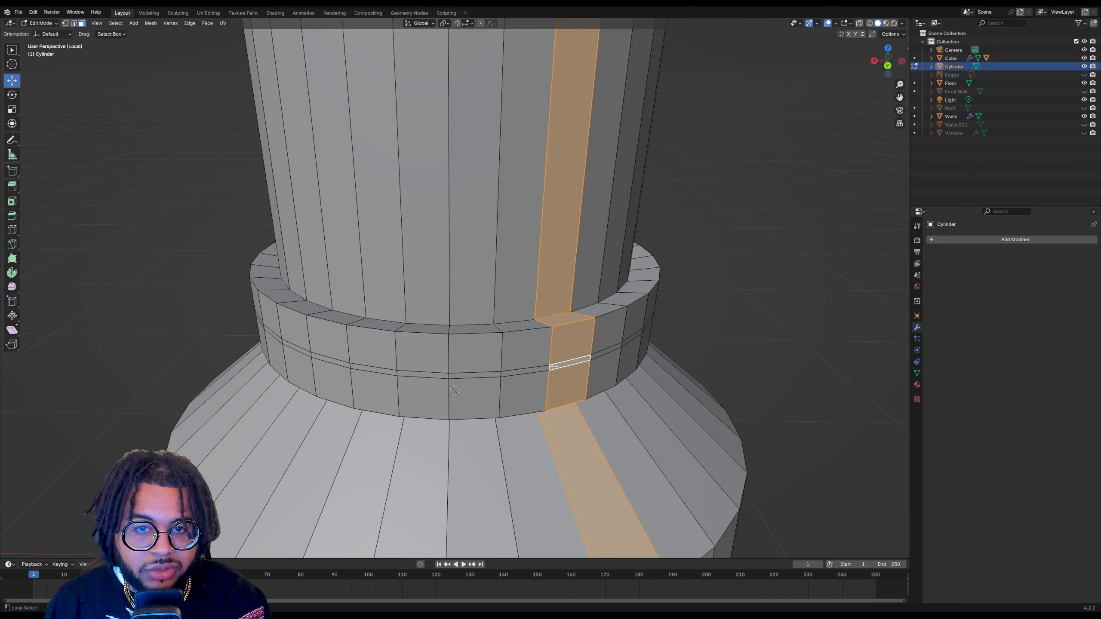
alt+click(550, 367)
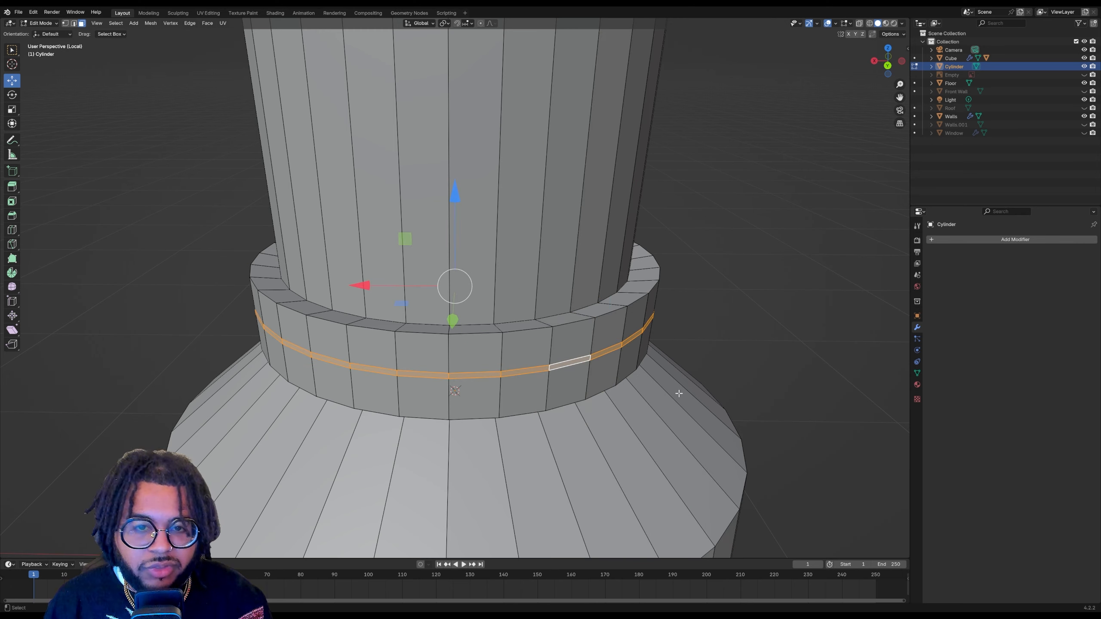
key(s)
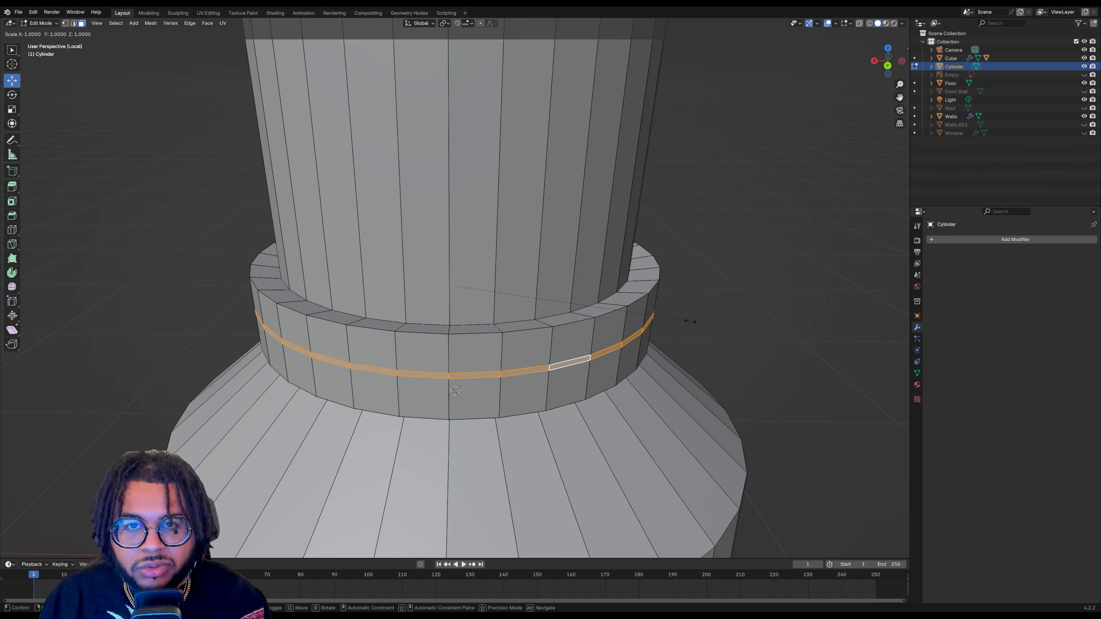
click(684, 295)
Bevel the upper outer edge loop of the collar above the base with the Bevel tool
alt+click(331, 323)
click(11, 215)
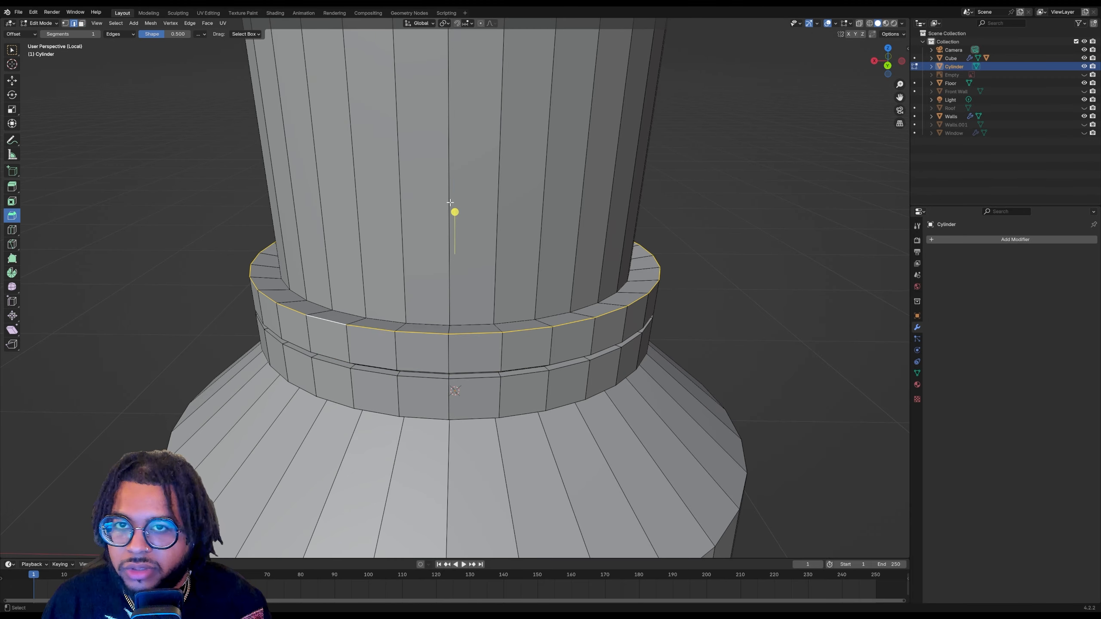
drag(455, 210, 459, 193)
alt+click(372, 369)
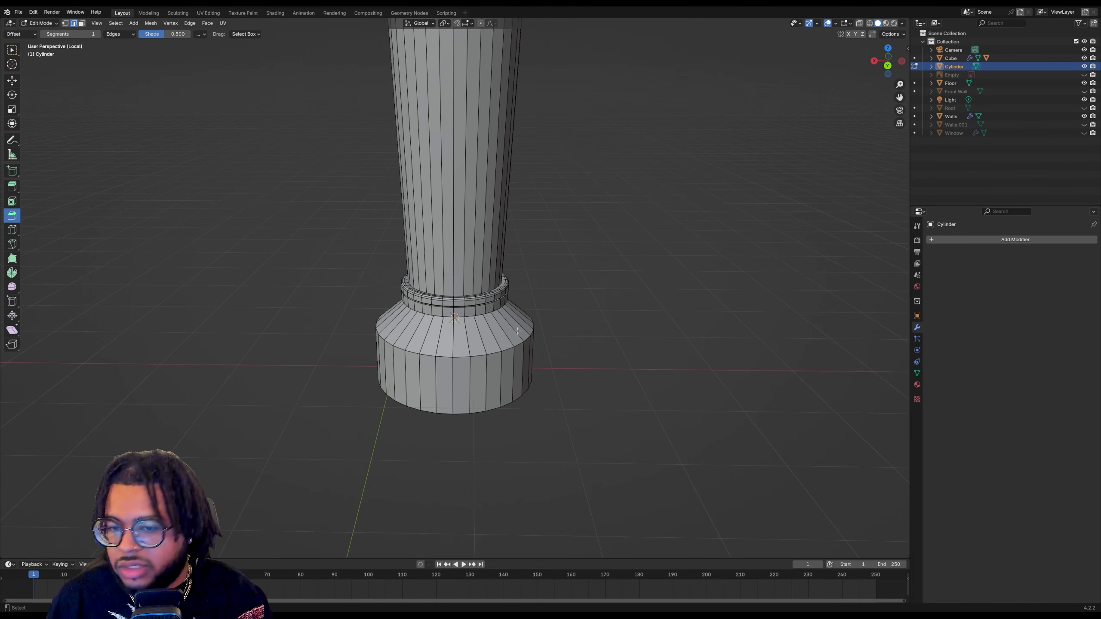
Add paired edge loops around the upper and lower parts of the base's side, and extrude the lower narrow ring slightly outward
click(12, 230)
drag(372, 341, 375, 371)
scroll(405, 520, up, 3)
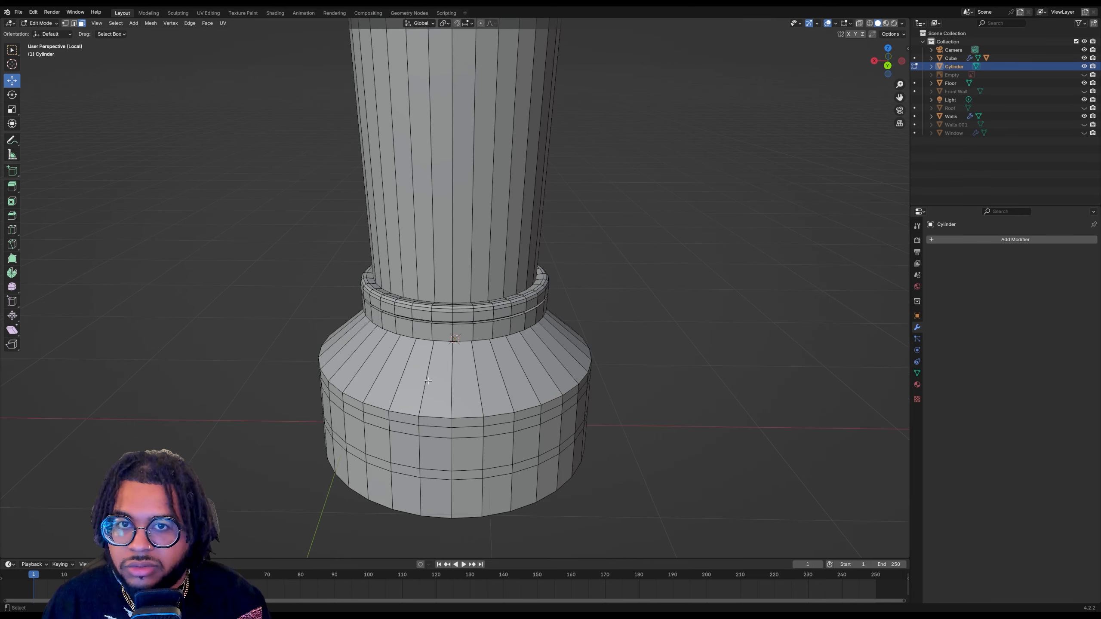
alt+click(419, 476)
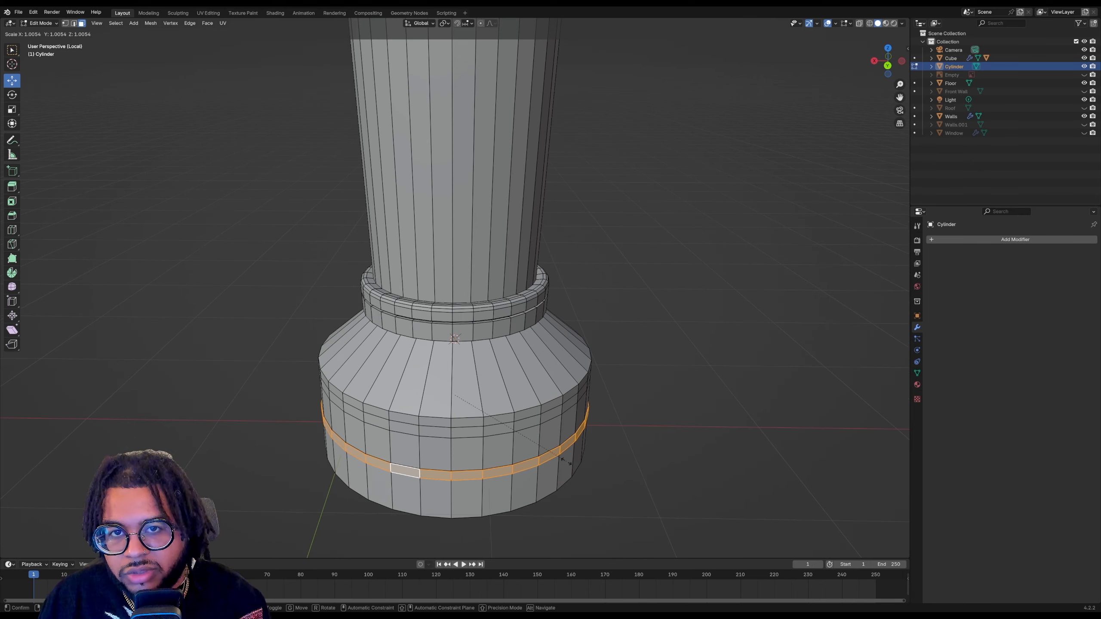
key(e)
Try to add extra loop cuts inside the narrow upper band of the base, and undo them
click(403, 428)
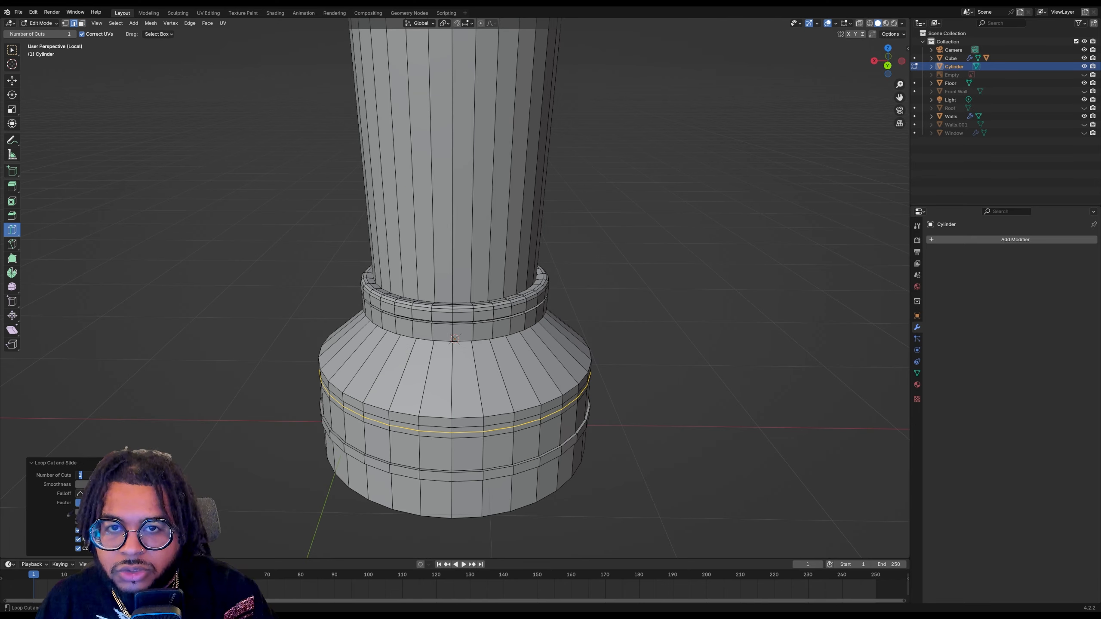
click(142, 475)
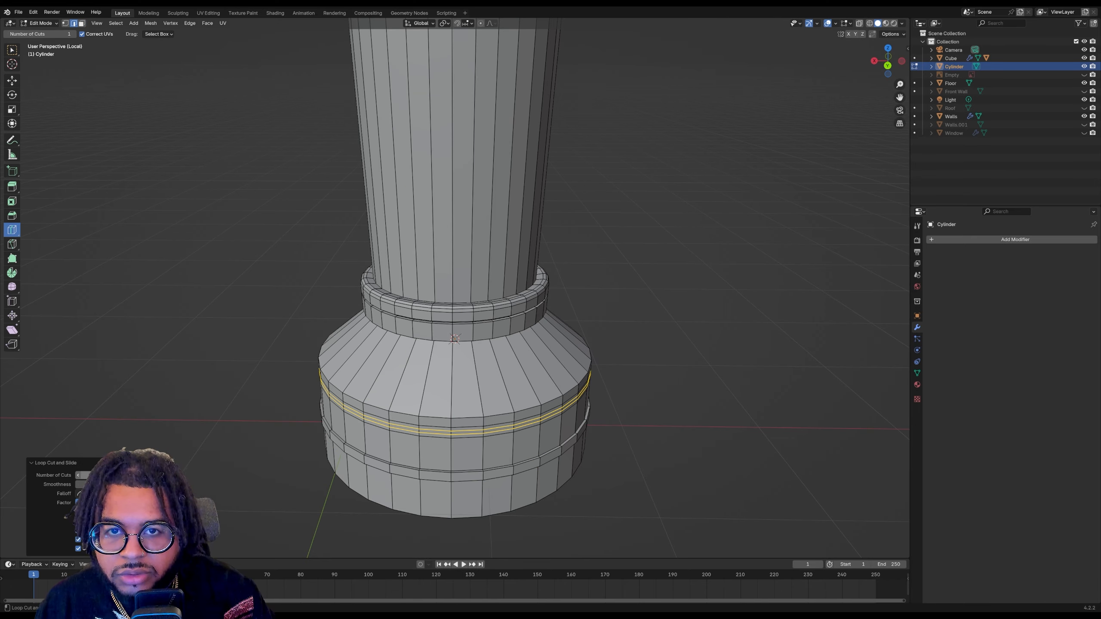
key(ctrl+z)
Try to bevel the base's shoulder edge loop with the Bevel tool and reposition an edge loop, and undo the changes
click(12, 81)
key(2)
alt+click(390, 414)
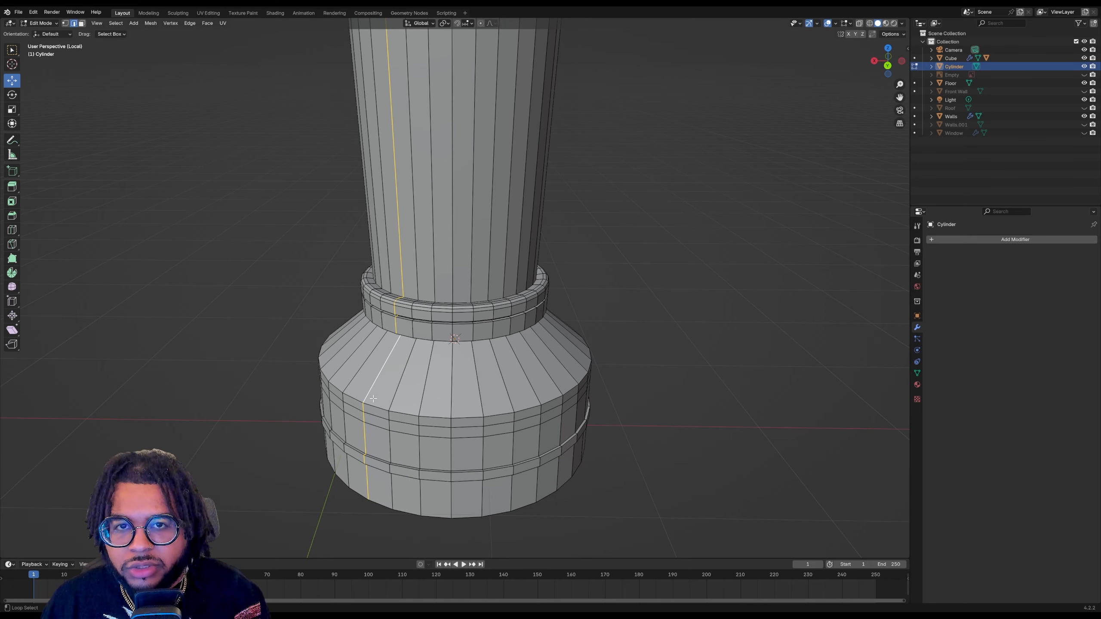
alt+click(376, 407)
click(12, 216)
drag(454, 307, 454, 297)
mouse_move(106, 431)
mouse_down()
mouse_move(134, 432)
mouse_move(117, 431)
mouse_up()
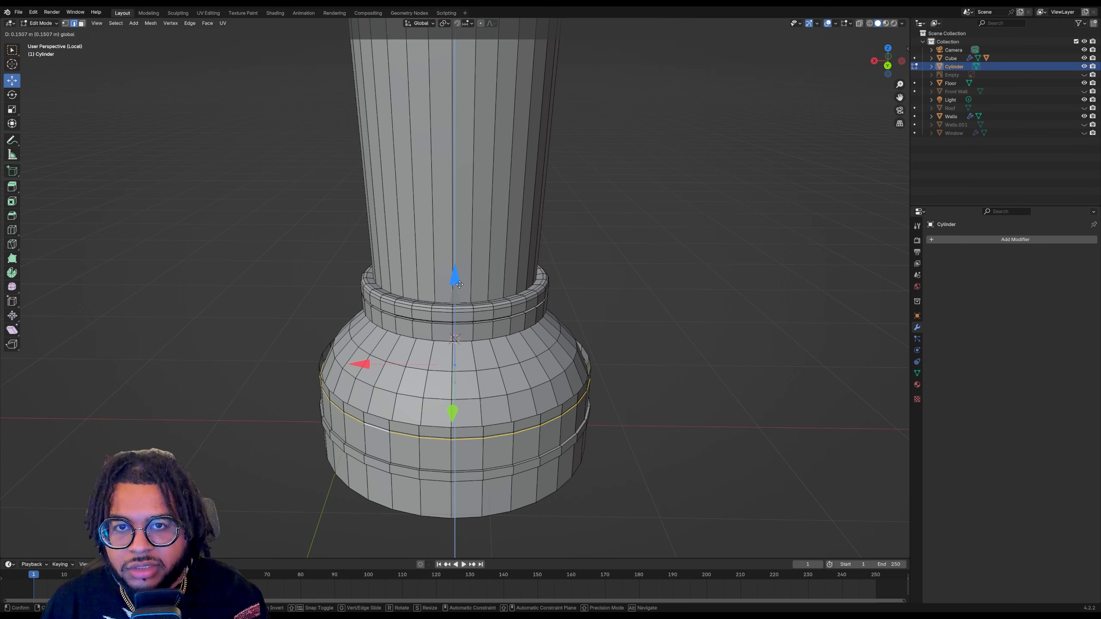
key(ctrl+z)
click(655, 325)
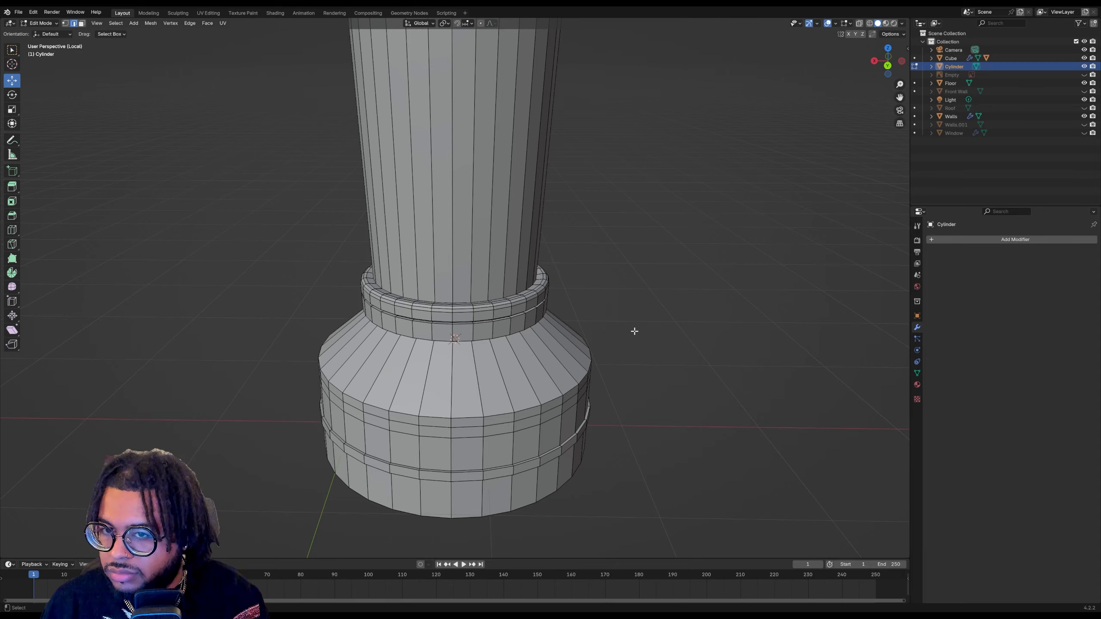
Move the outer edge loop of the thin flange at the top of the tapered shaft slightly downward along Z
scroll(561, 336, down, 8)
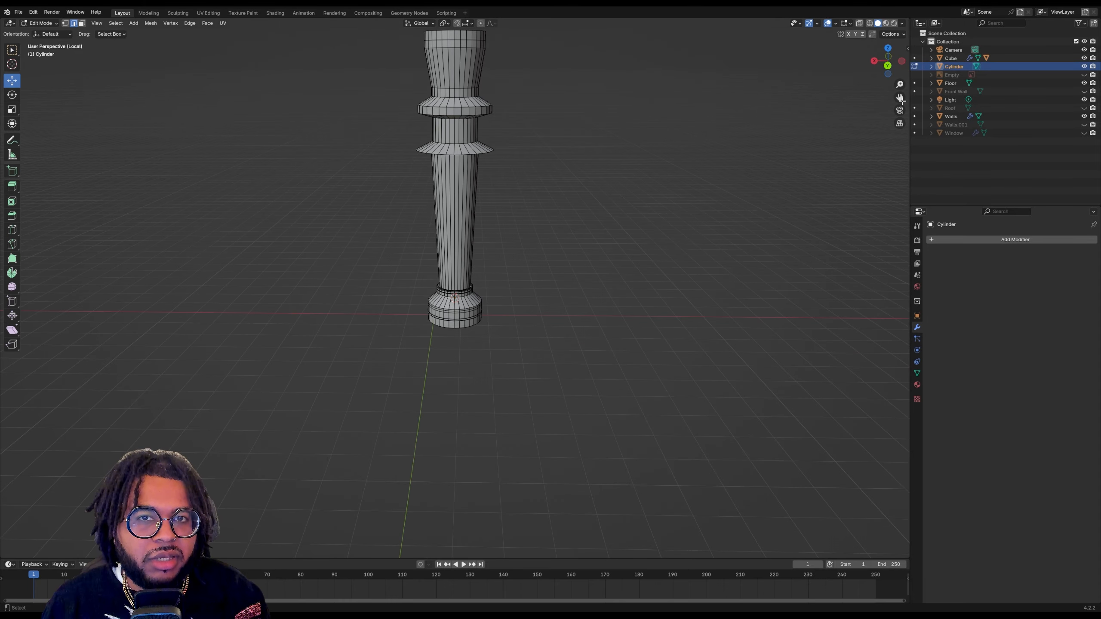
drag(901, 100, 839, 203)
scroll(446, 117, up, 6)
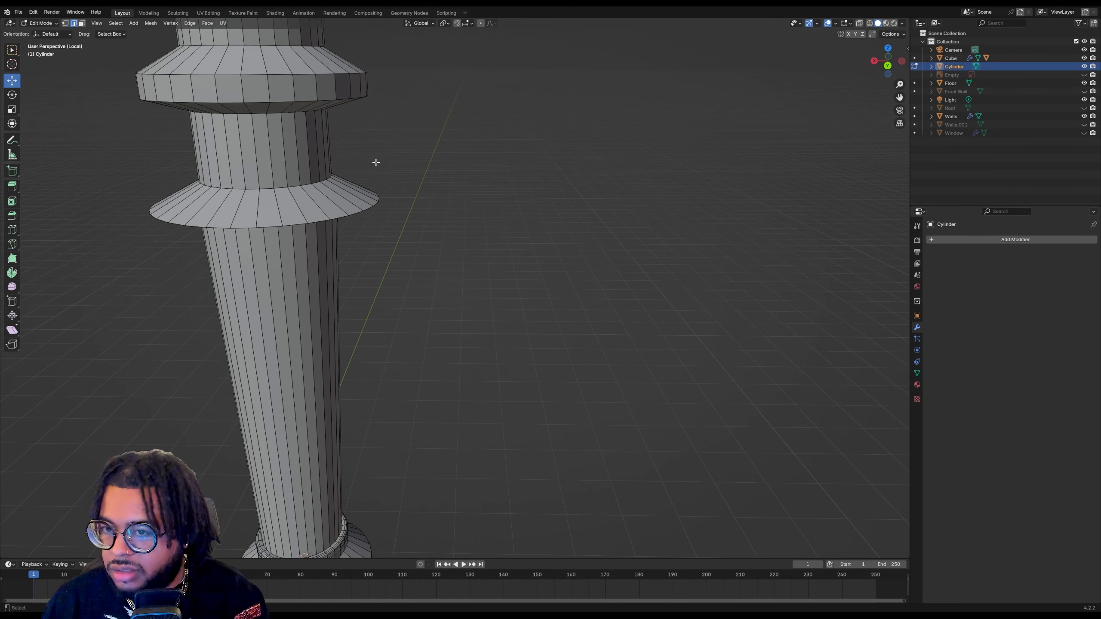
drag(894, 67, 934, 50)
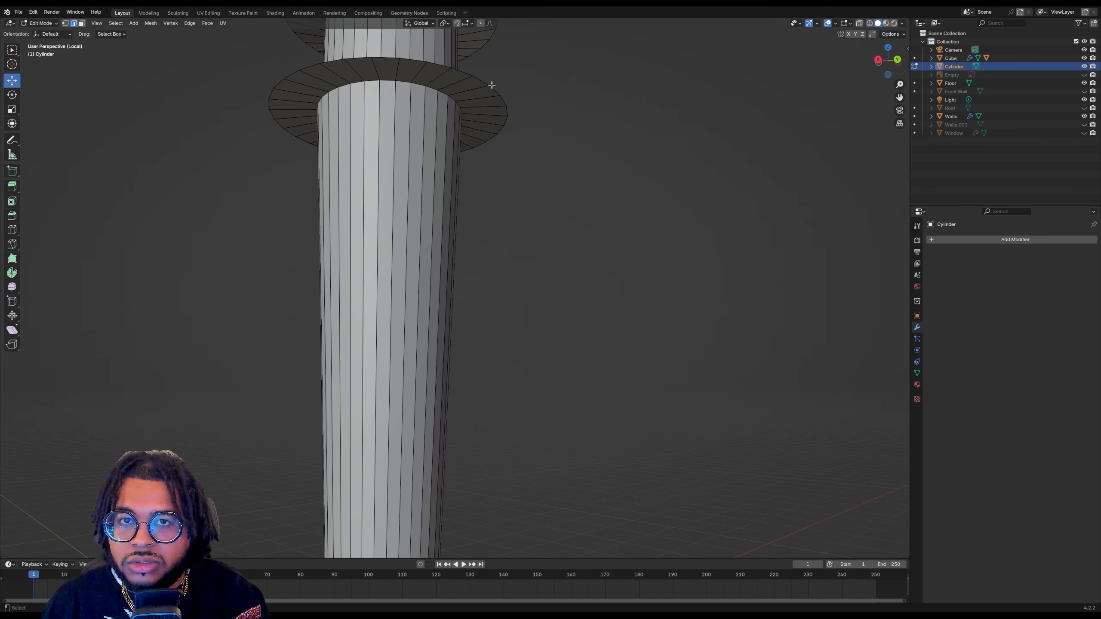
alt+click(492, 85)
drag(390, 30, 390, 39)
Add a loop cut on the underside of the thin flange, slid close to its outer rim
key(ctrl+r)
click(314, 77)
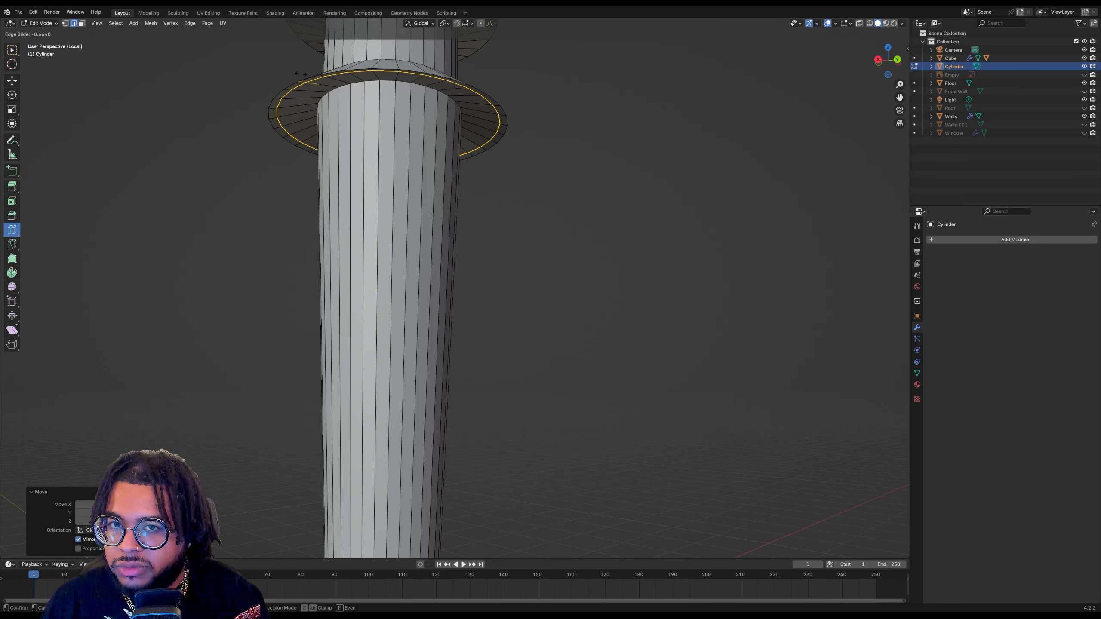
click(304, 75)
Select the outer ring of faces under the thin flange and move it slightly upward along Z
click(80, 24)
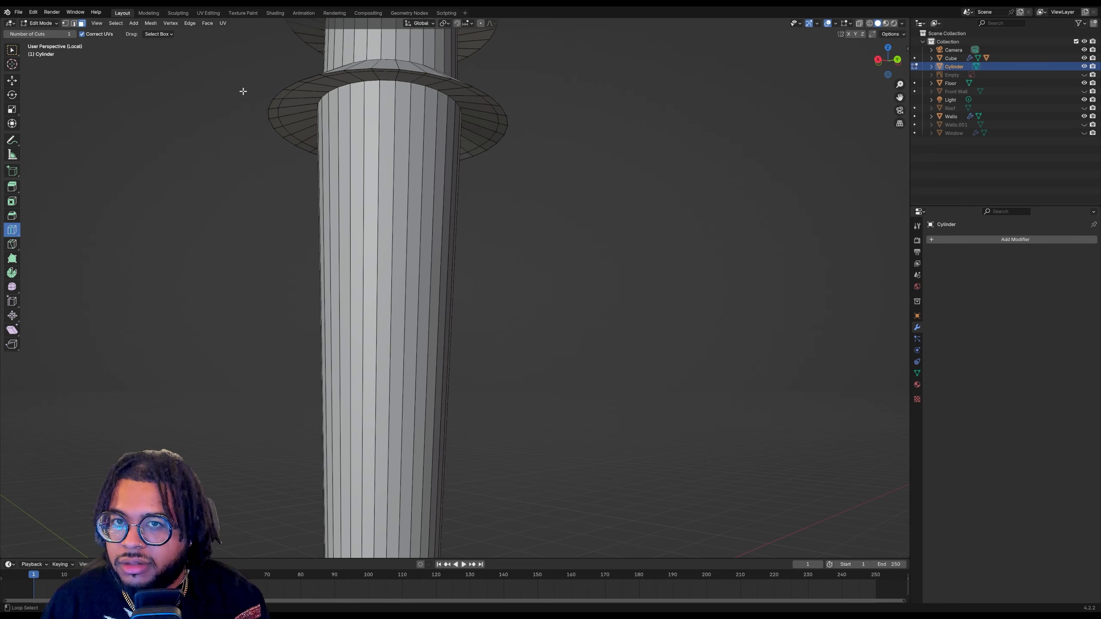
alt+click(280, 95)
alt+click(279, 102)
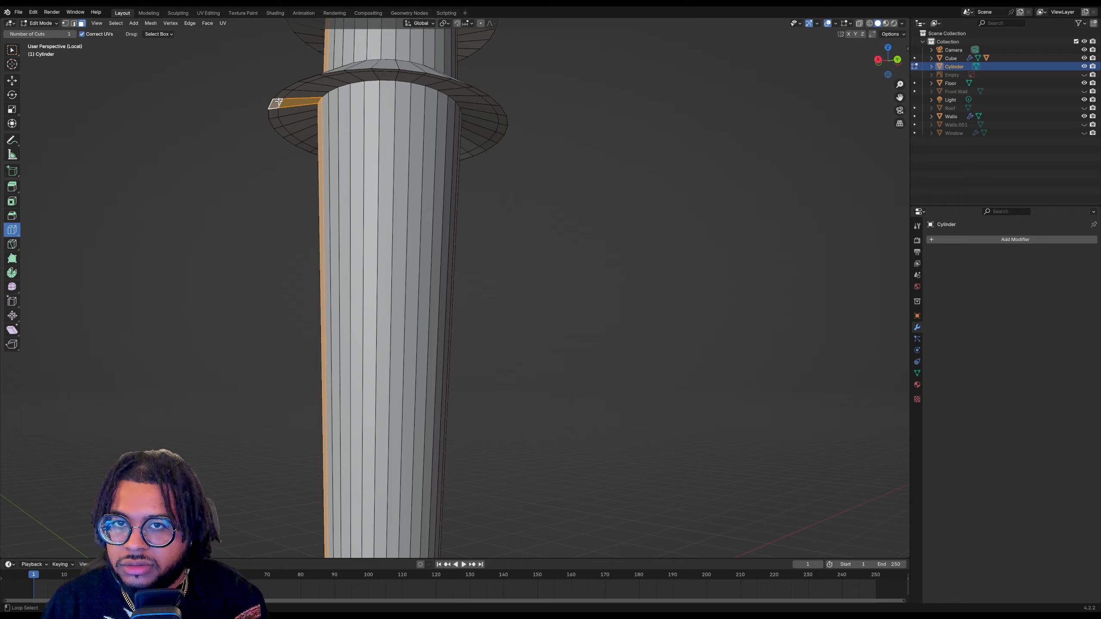
alt+click(277, 100)
key(g)
drag(388, 47, 388, 44)
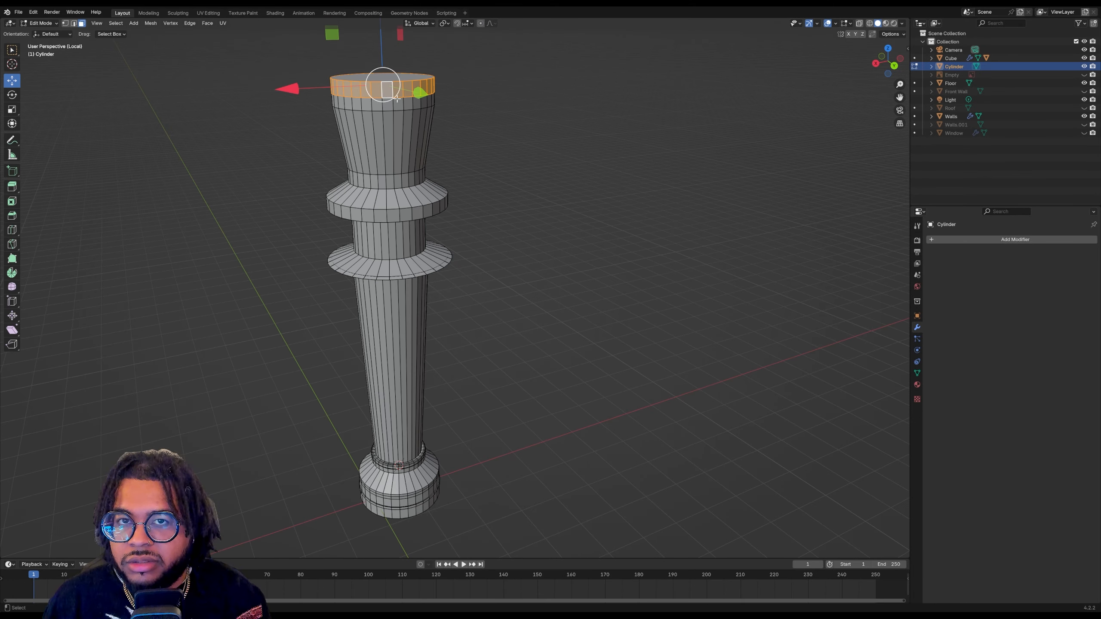
Scale the band of side faces at the column's top to about 1.7 and narrow the edge loop beneath it
key(s)
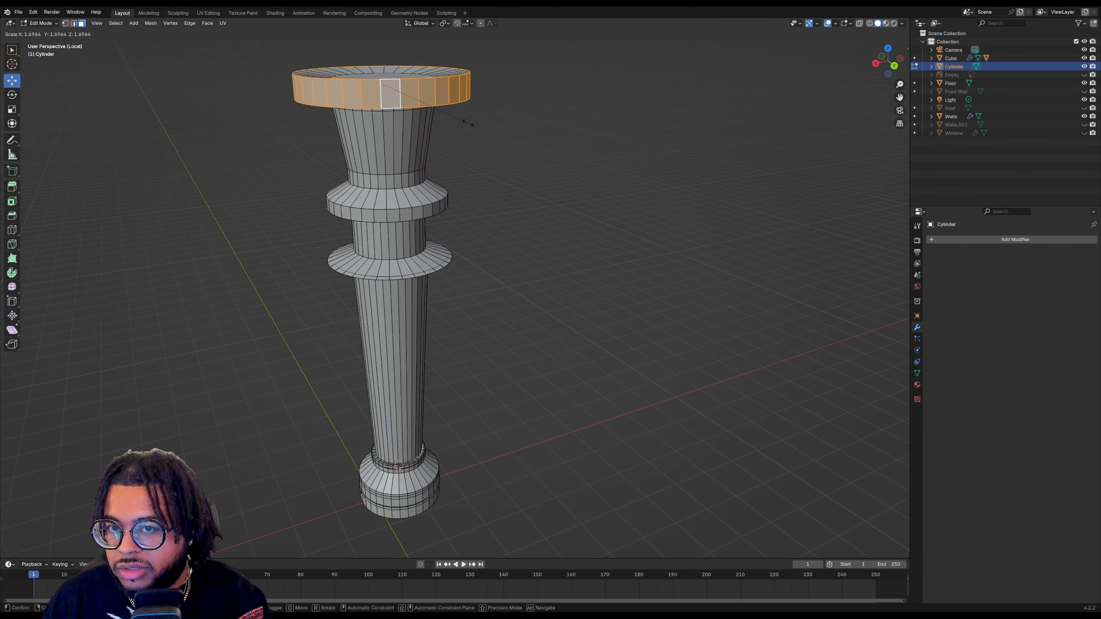
click(468, 123)
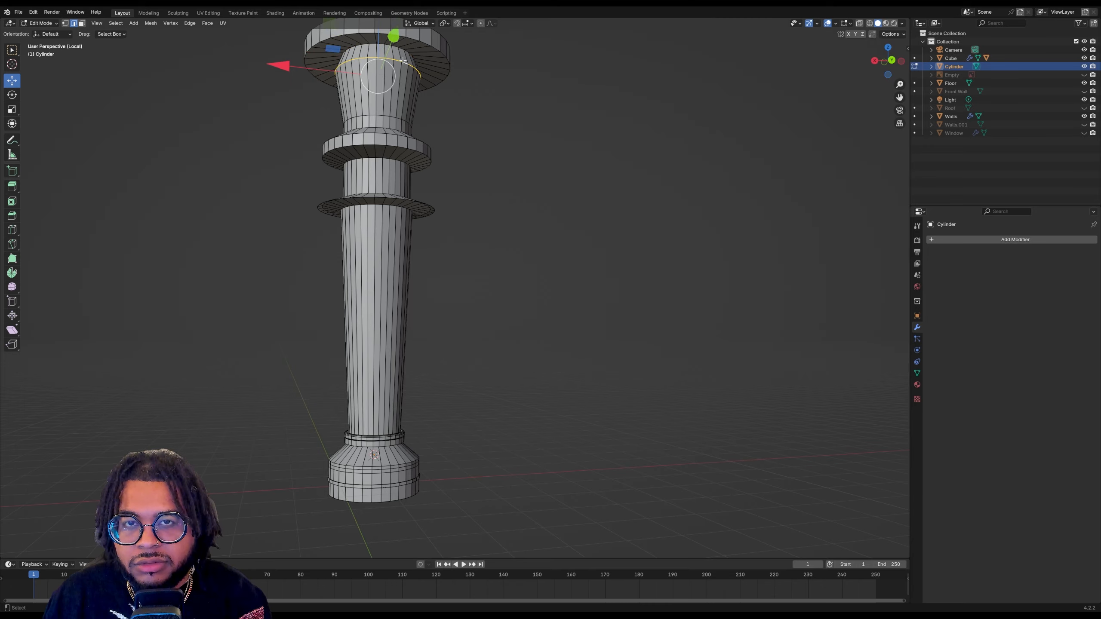
alt+click(414, 79)
click(519, 80)
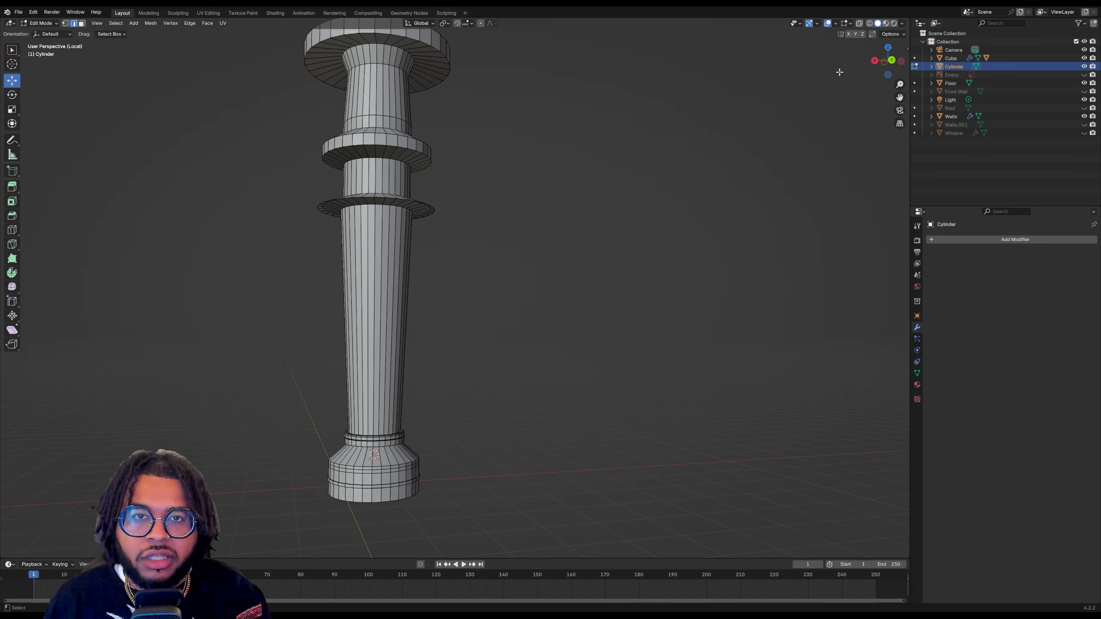
Add a loop cut around the neck between the wide top disc and the collar below it
drag(889, 61, 889, 68)
key(ctrl+r)
drag(349, 102, 344, 118)
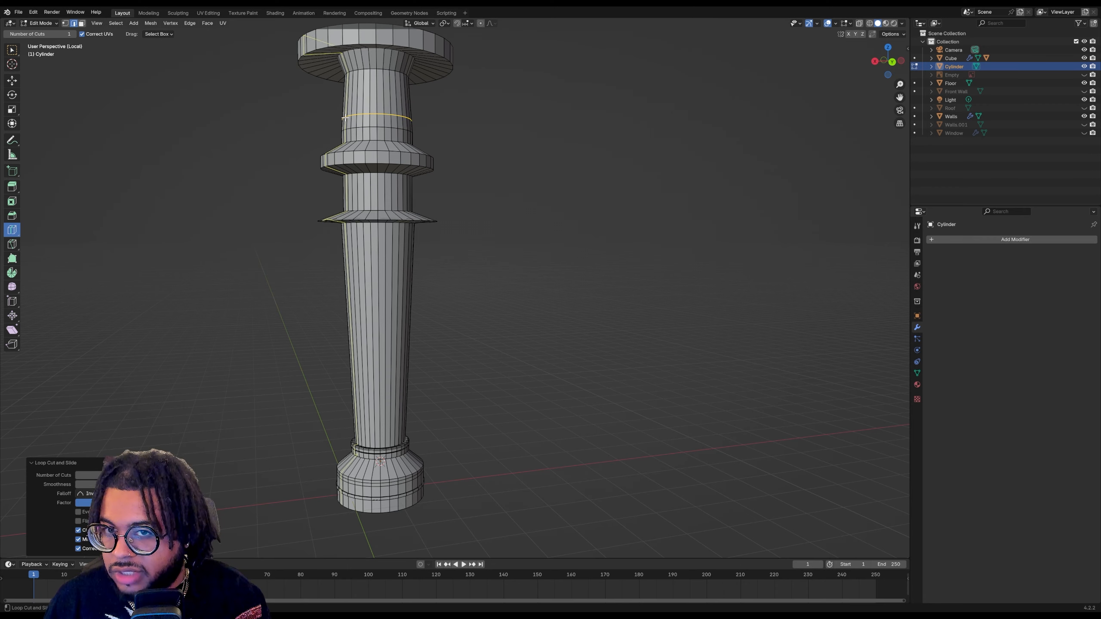
click(13, 94)
click(13, 79)
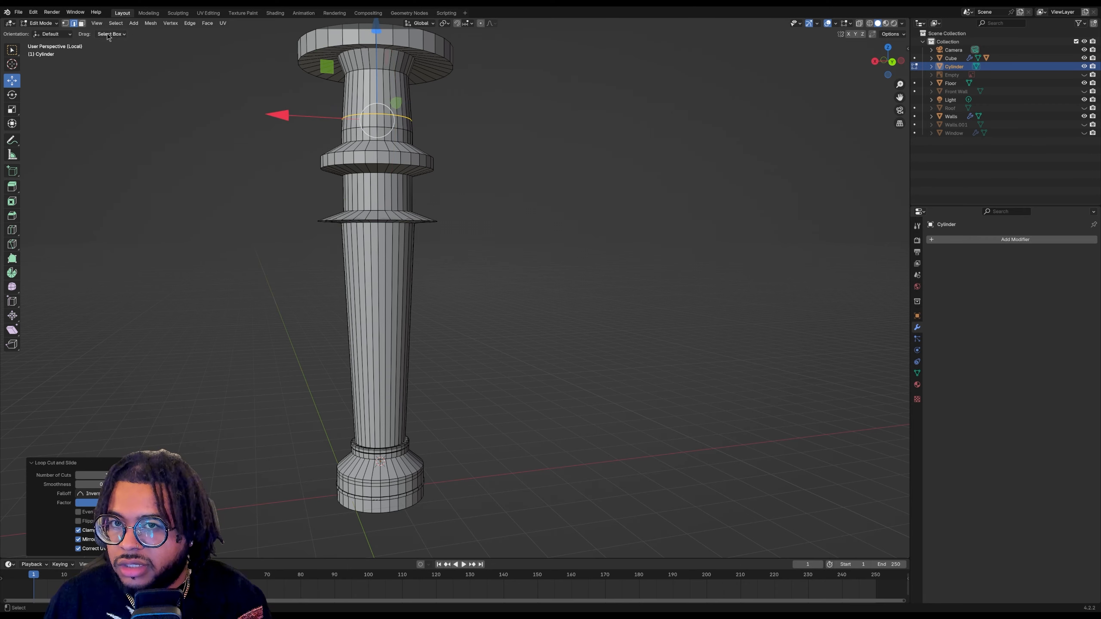
Scale the edge loop just above the middle collar inward and move it down about 0.15 m along Z
alt+click(384, 130)
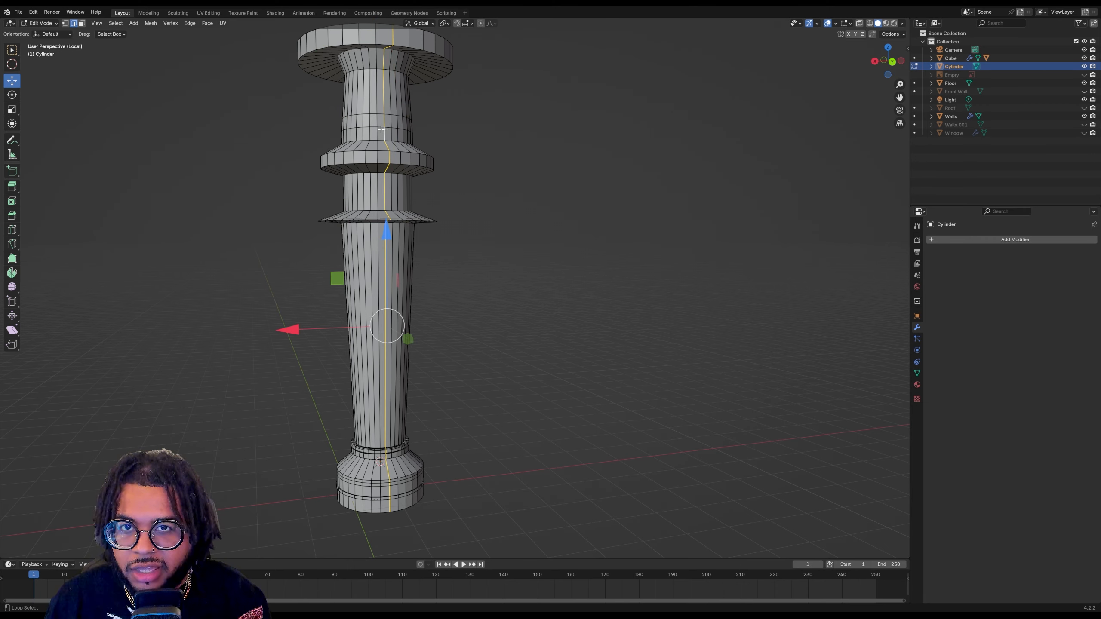
alt+click(381, 128)
key(s)
click(69, 151)
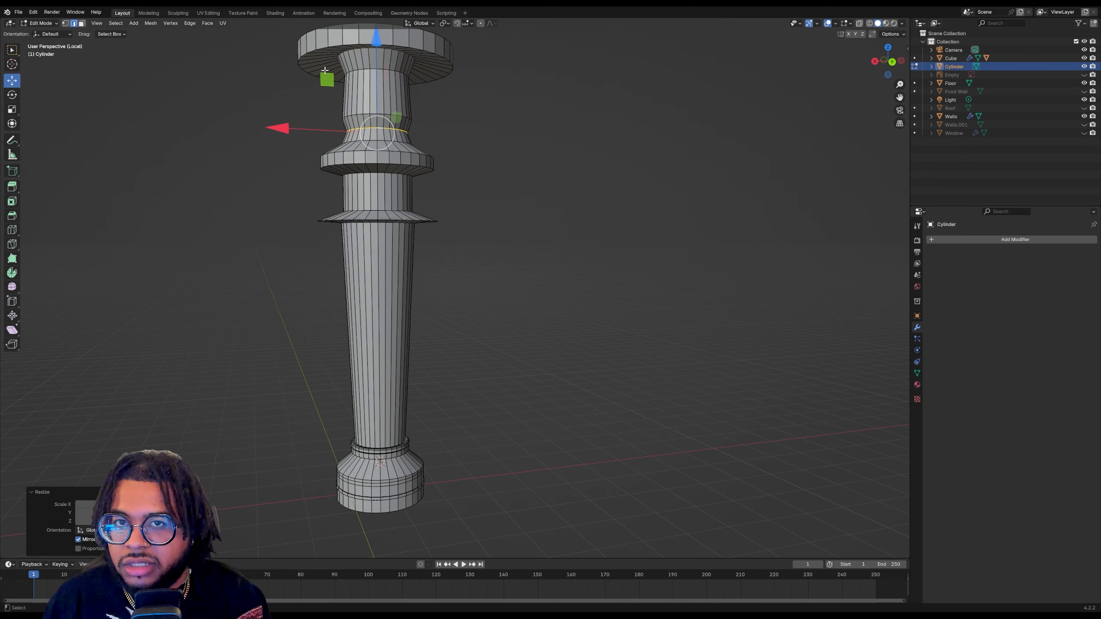
drag(380, 45, 380, 52)
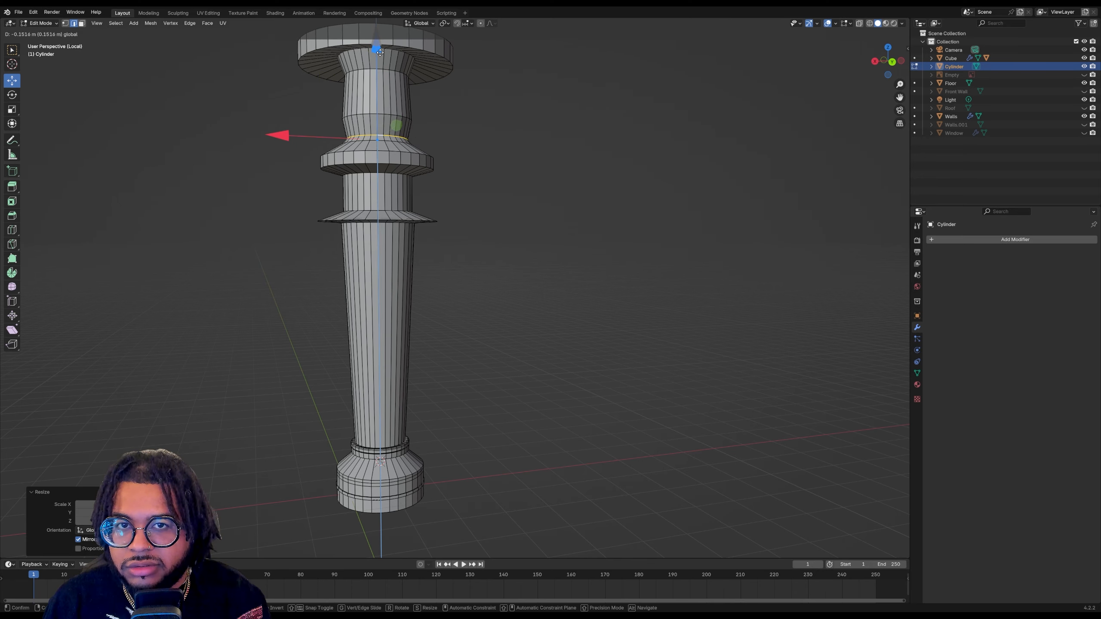
click(557, 125)
Scale and extrude the column's top cap face into a wide head that tapers toward its flat top
middle_drag(528, 155, 402, 209)
alt+click(402, 210)
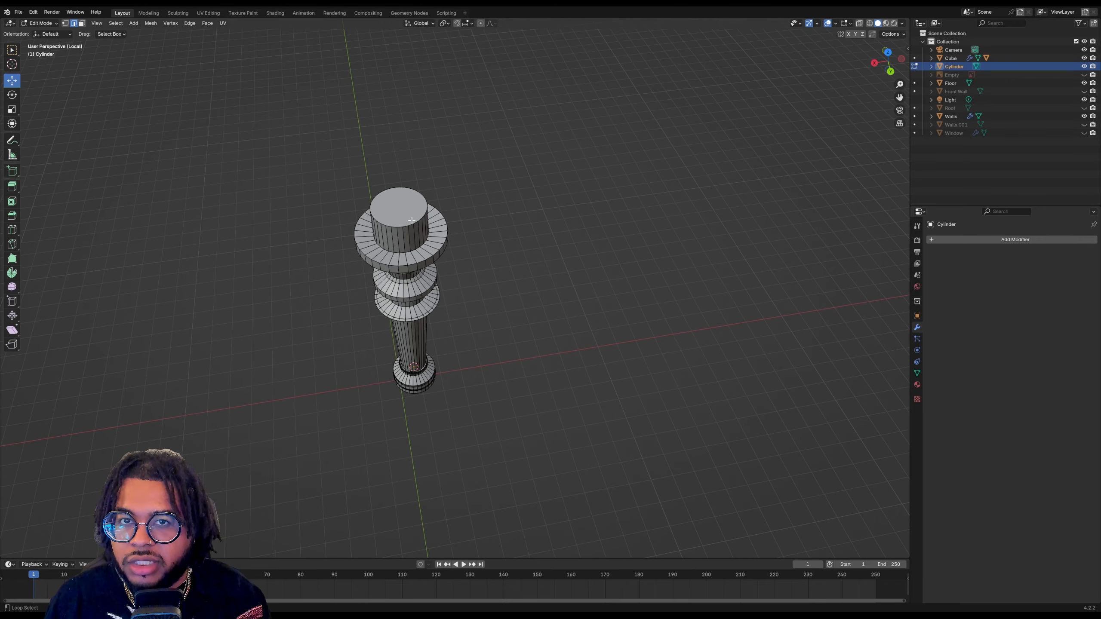
alt+click(417, 222)
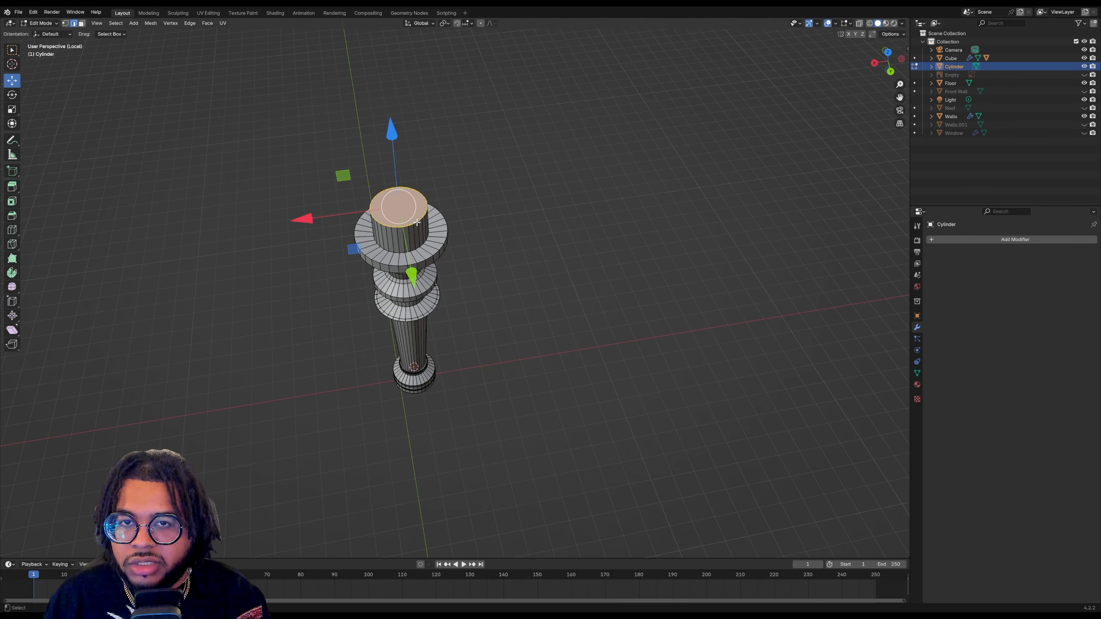
key(s)
click(437, 217)
key(e)
click(437, 217)
key(s)
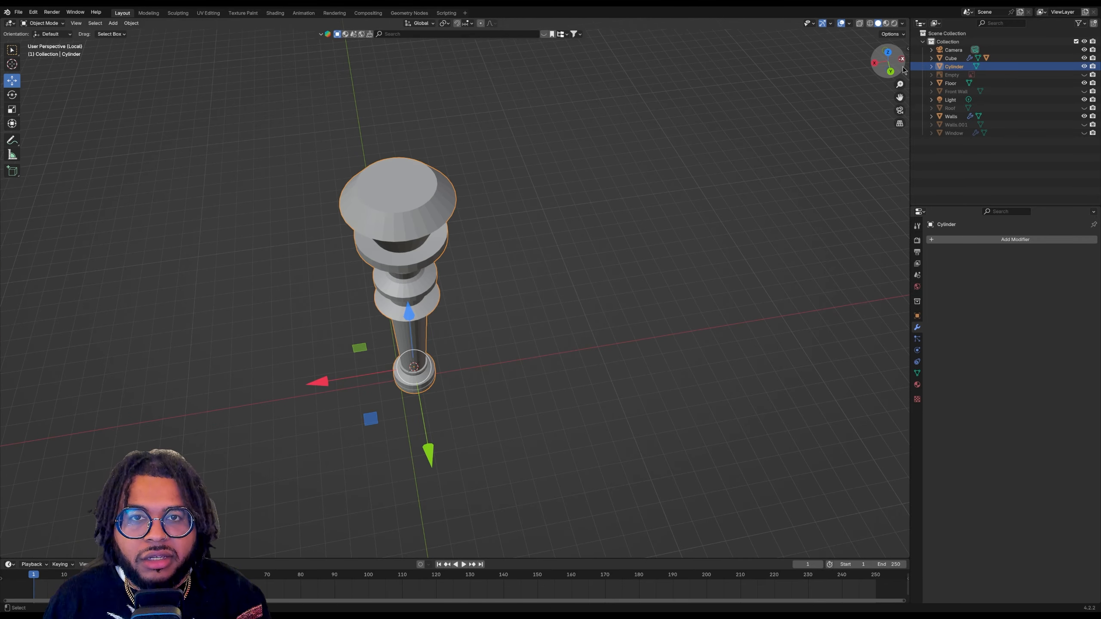
Examine the loops around the column's flange, collar and shaft in Edit Mode, and check the whole column's silhouette
drag(902, 67, 908, 43)
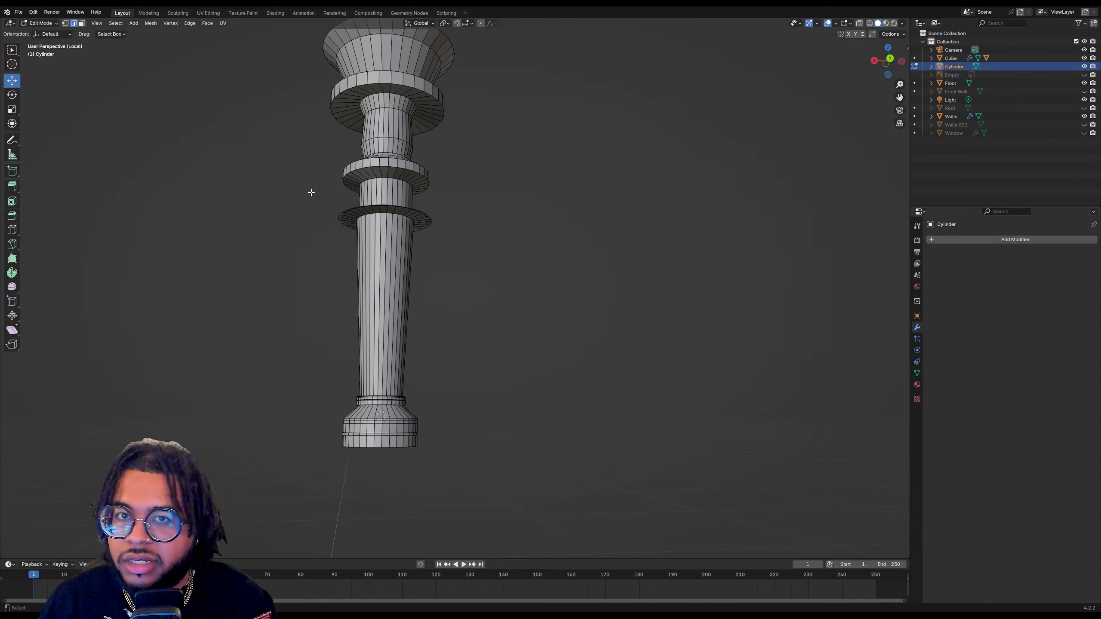
alt+click(407, 217)
key(3)
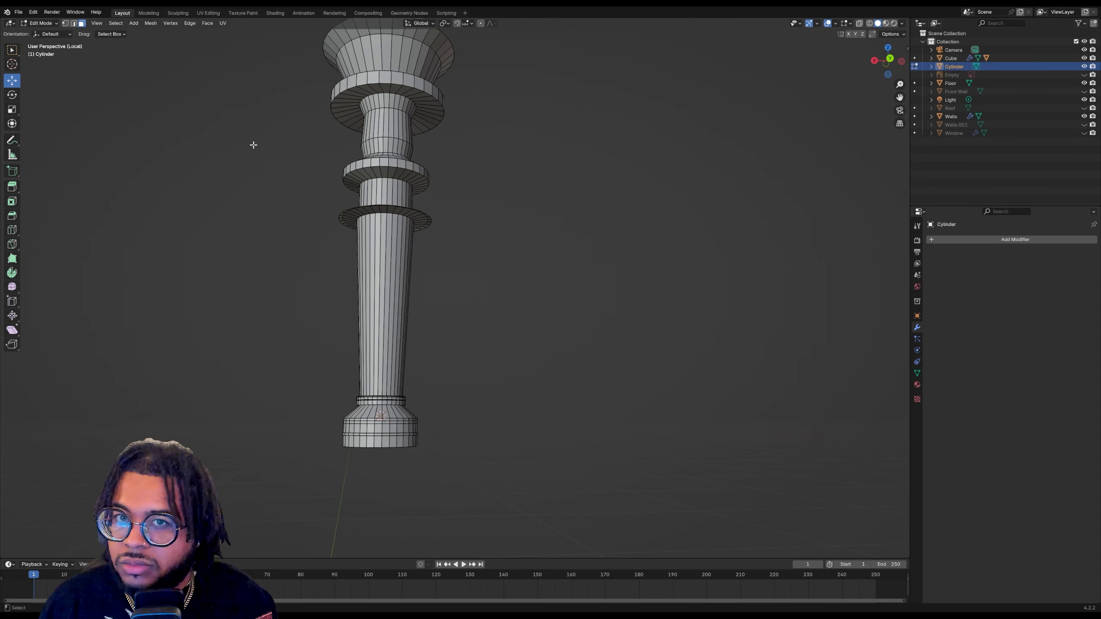
alt+click(350, 211)
drag(387, 159, 387, 165)
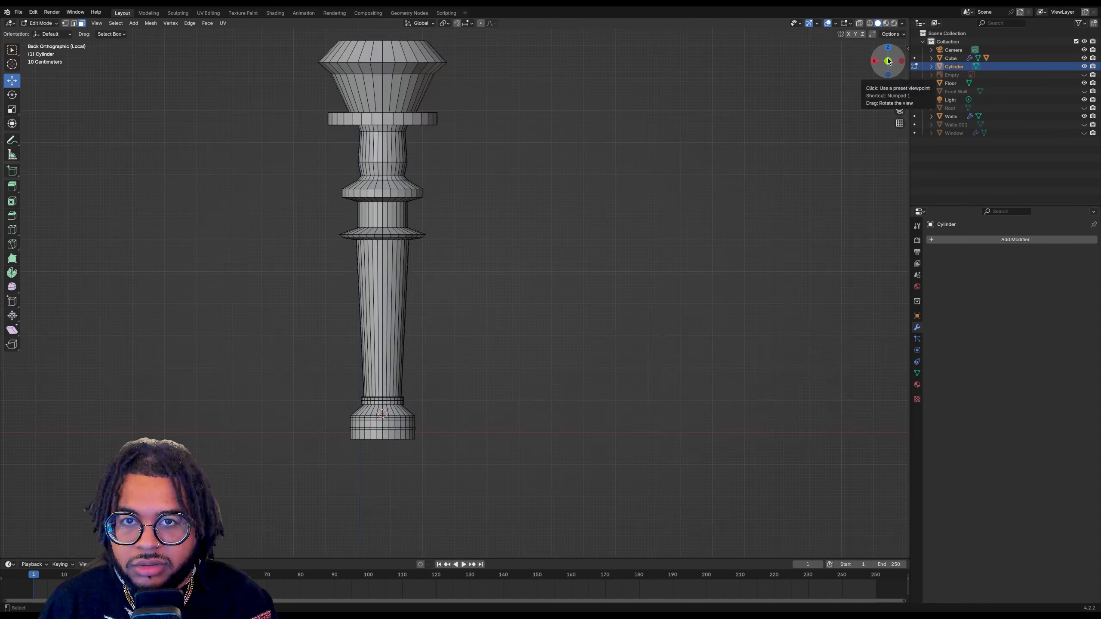
mouse_move(888, 62)
mouse_down()
mouse_move(840, 70)
mouse_move(910, 64)
mouse_move(899, 65)
mouse_up()
alt+click(389, 295)
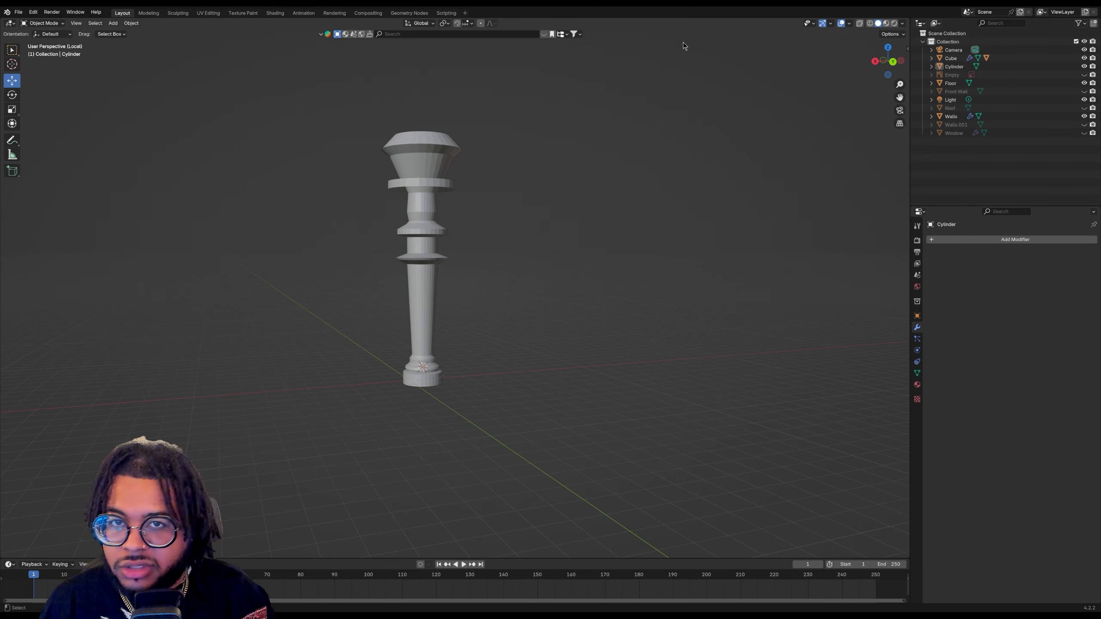
mouse_move(889, 62)
mouse_down()
mouse_move(840, 74)
mouse_move(885, 94)
mouse_move(875, 64)
mouse_move(885, 65)
mouse_move(884, 83)
mouse_up()
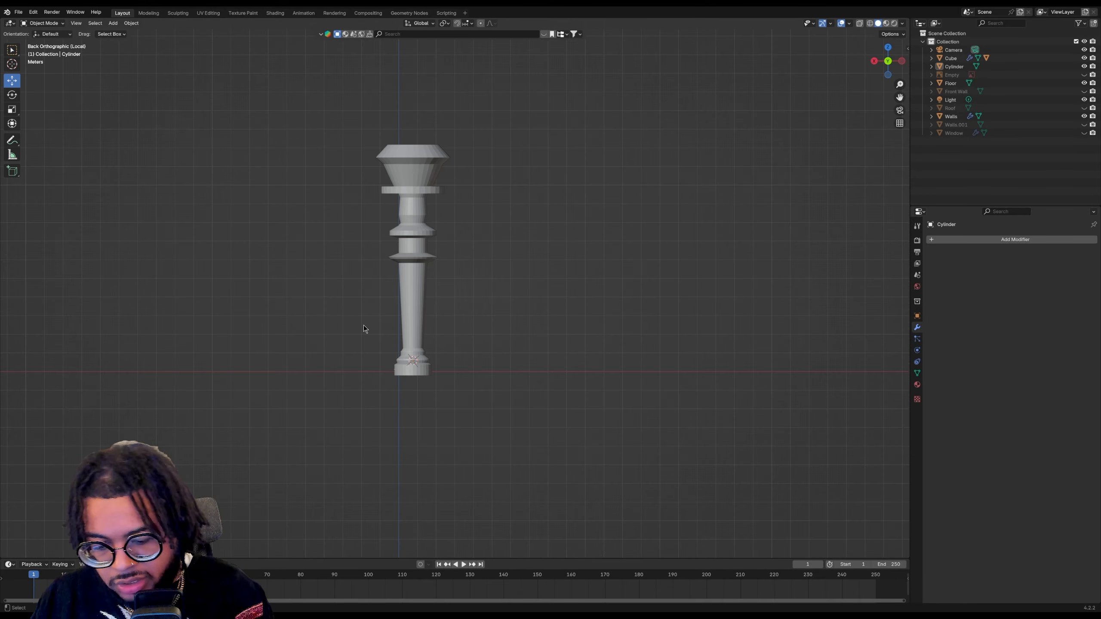
Leave the isolated local view and move the column along Y and X to a corner near the hall's open end
key(KP_Divide)
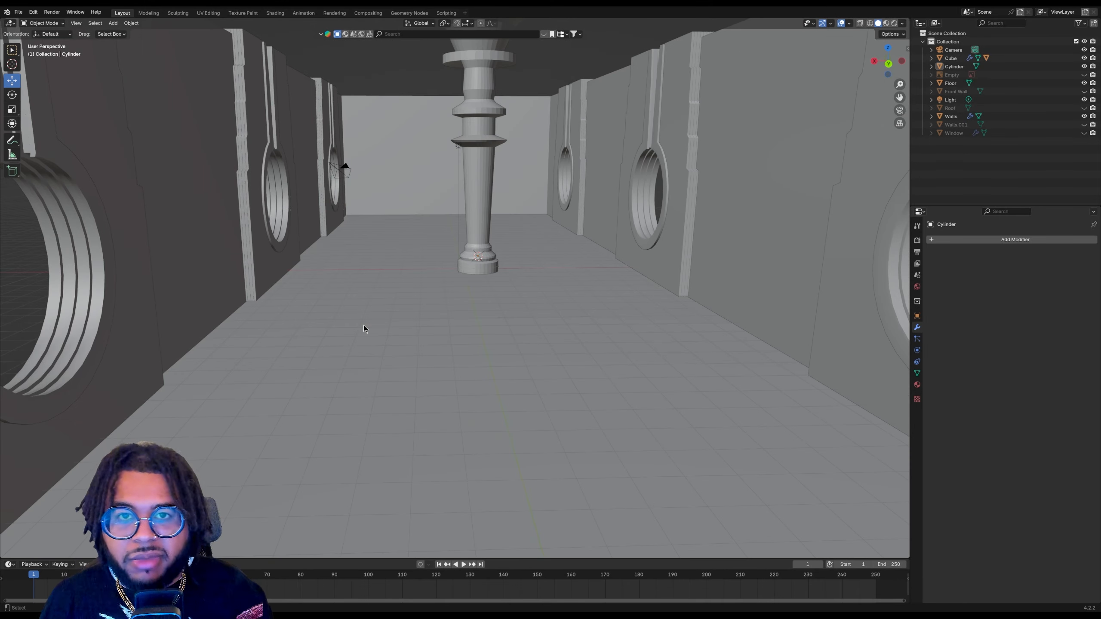
scroll(363, 325, down, 1)
click(484, 187)
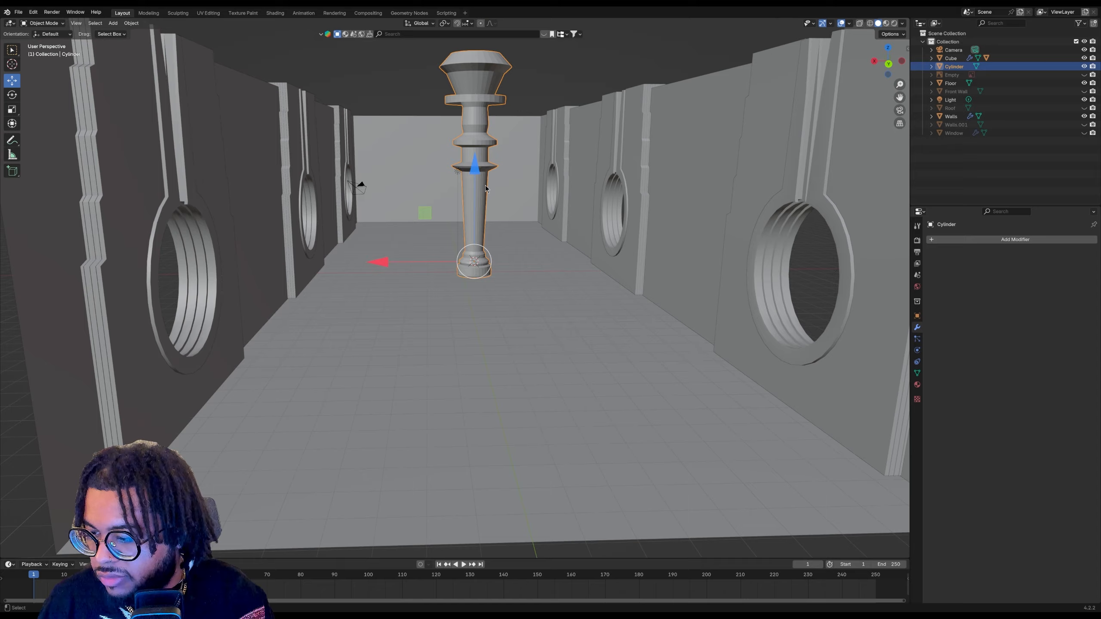
click(888, 64)
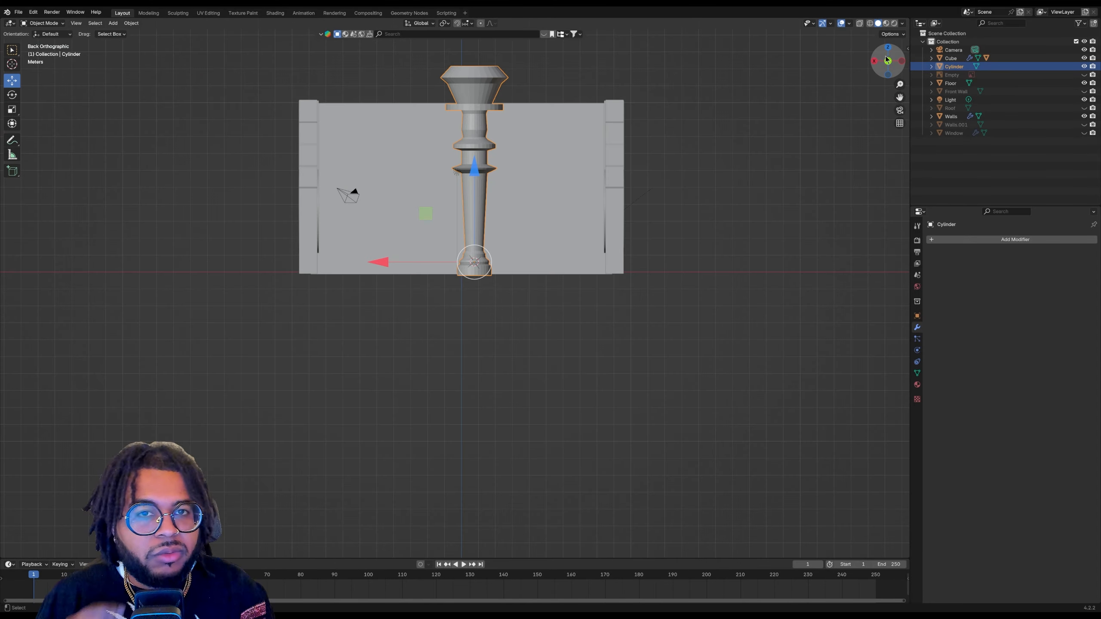
click(888, 48)
scroll(494, 286, down, 5)
drag(444, 241, 444, 76)
drag(492, 130, 523, 136)
Add an Array modifier to the column with a relative offset of 0 in X and -2.5 in Y
drag(888, 65, 887, 15)
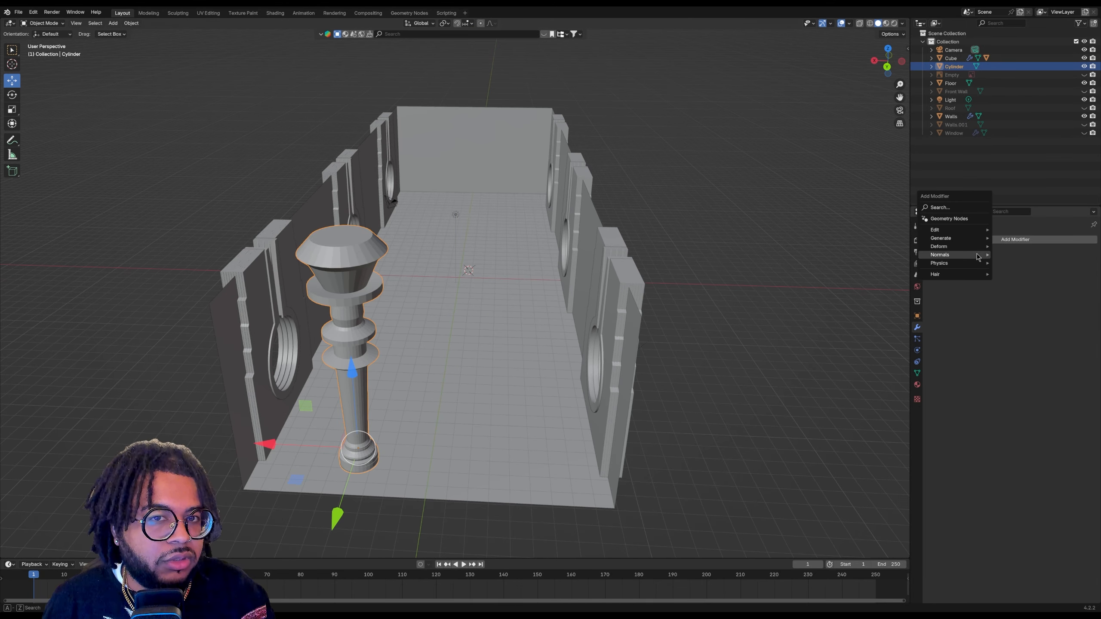
mouse_move(975, 239)
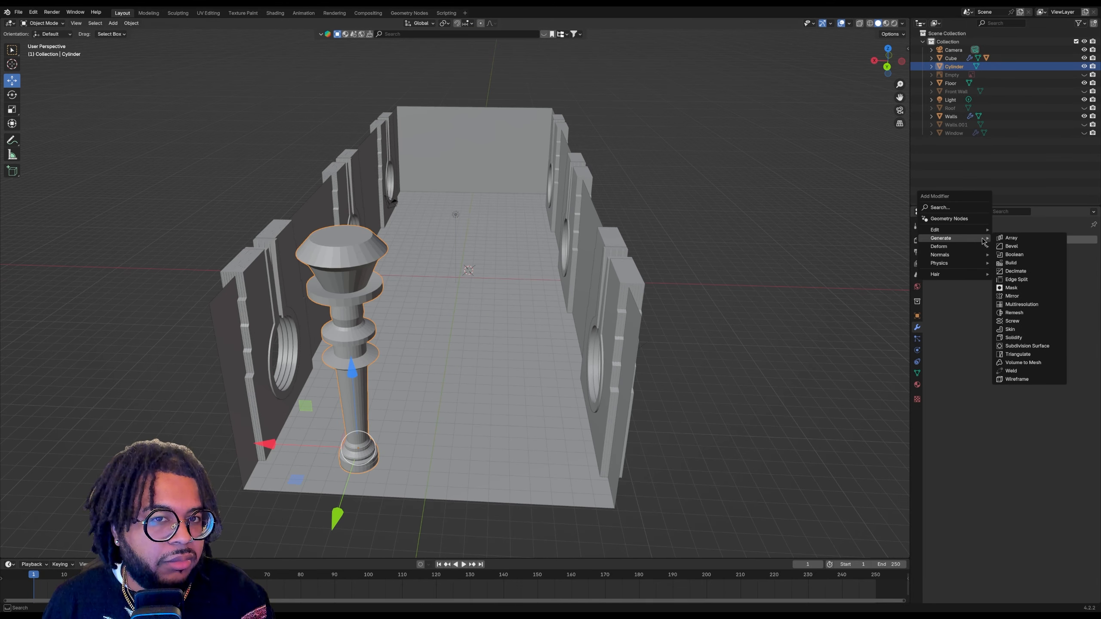
click(1019, 240)
double_click(1038, 301)
text(0)
key(Tab)
text(-2.5)
key(Return)
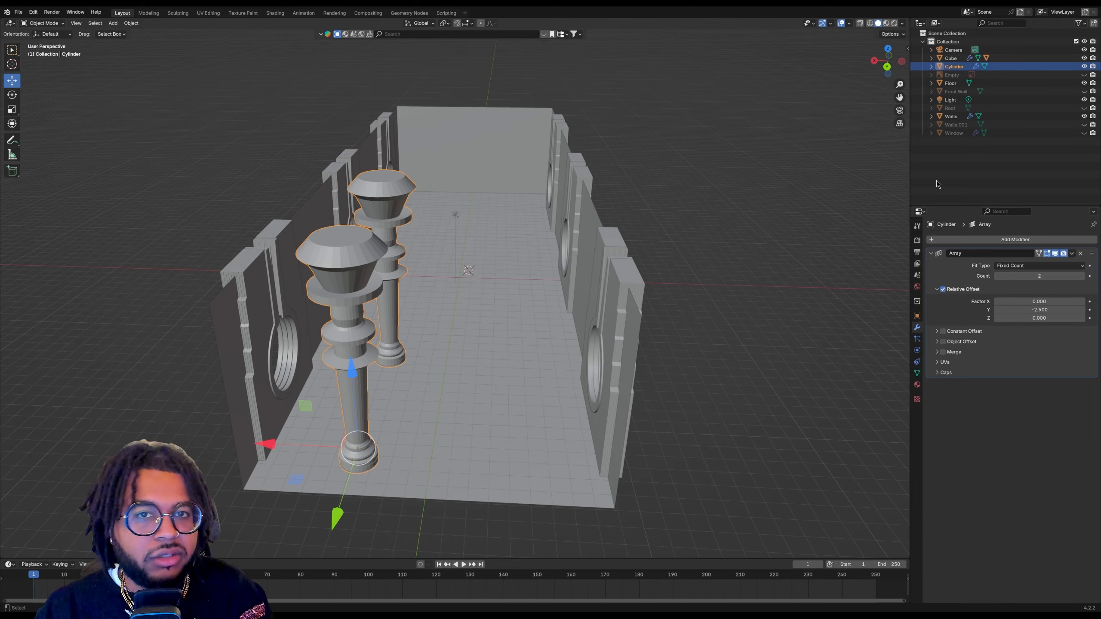
Set the column array's relative Y offset to -3.5 and its count to 4
drag(887, 62, 923, 15)
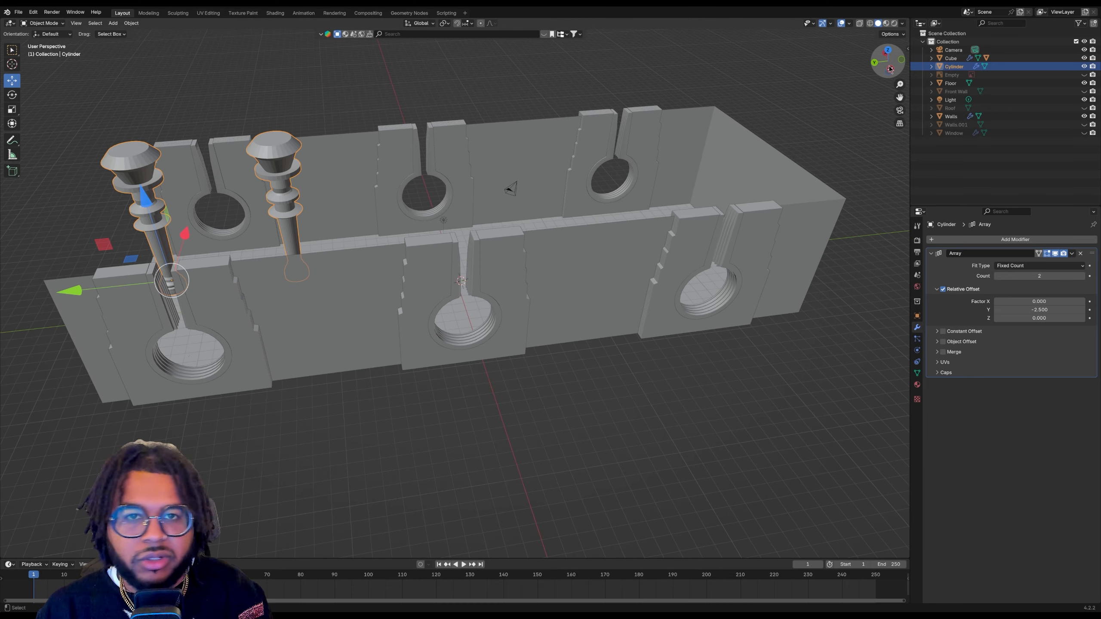
double_click(1039, 309)
text(-0.8)
key(Return)
mouse_move(1039, 309)
mouse_down()
mouse_move(1005, 309)
mouse_move(1027, 294)
mouse_up()
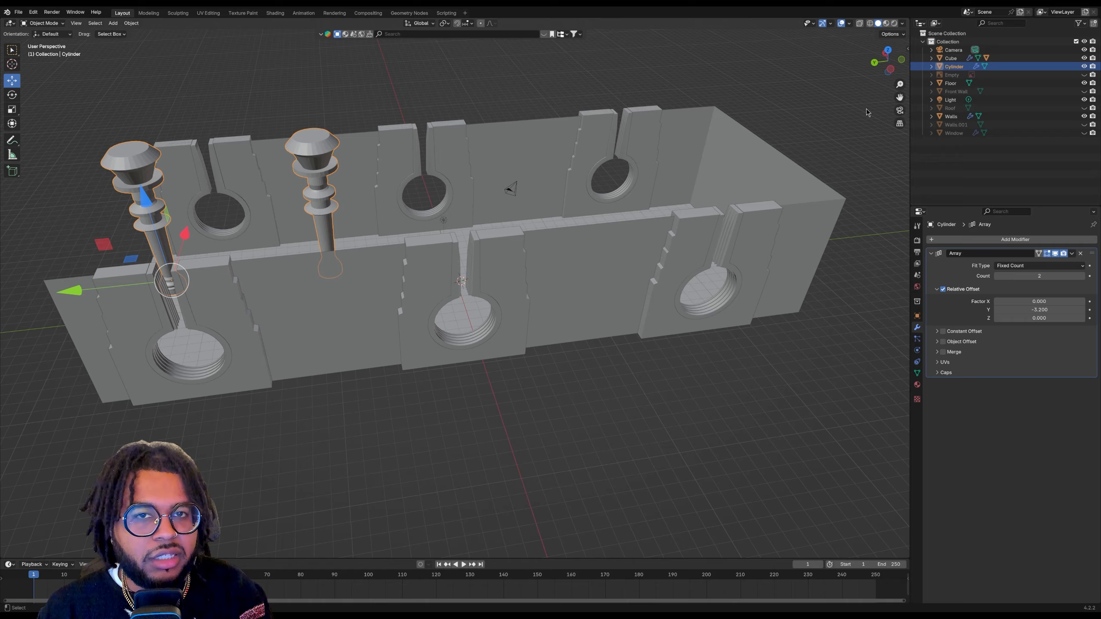
click(889, 70)
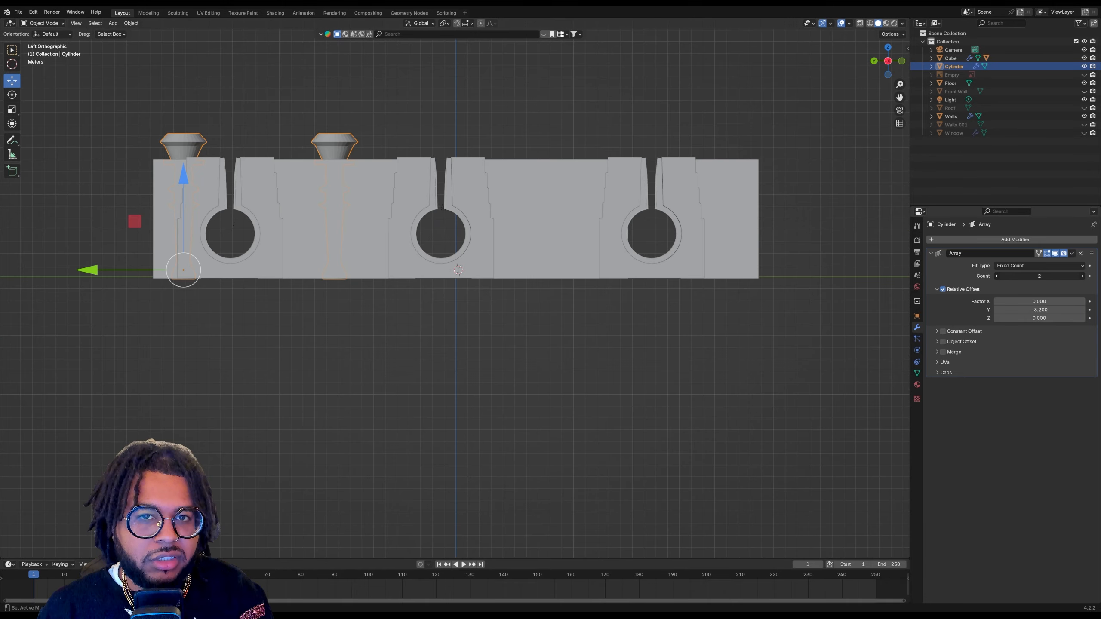
mouse_move(1039, 275)
mouse_down()
mouse_move(1057, 275)
mouse_move(1047, 275)
mouse_up()
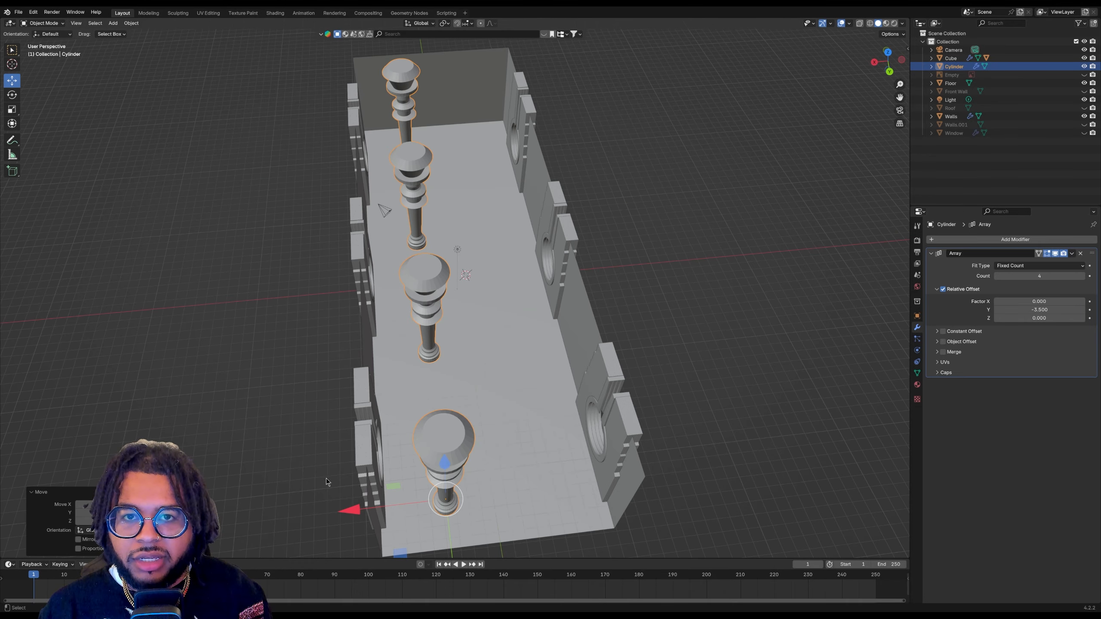
Move the row of columns slightly closer to the side wall and mirror it across X using Floor as the mirror object
drag(353, 514, 340, 514)
click(974, 239)
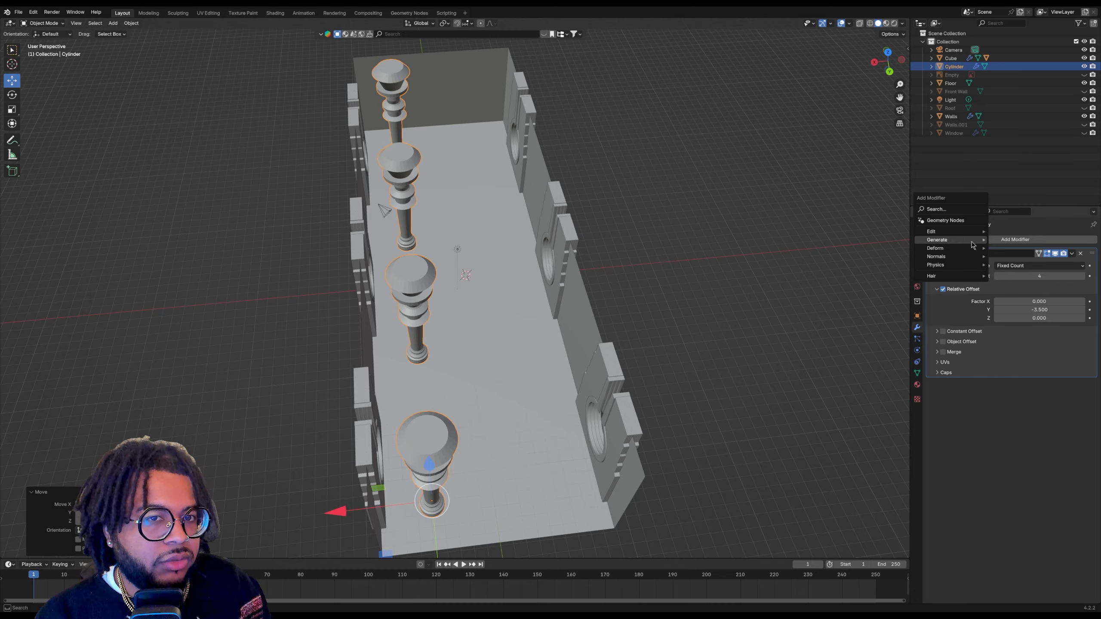
mouse_move(973, 239)
click(1008, 297)
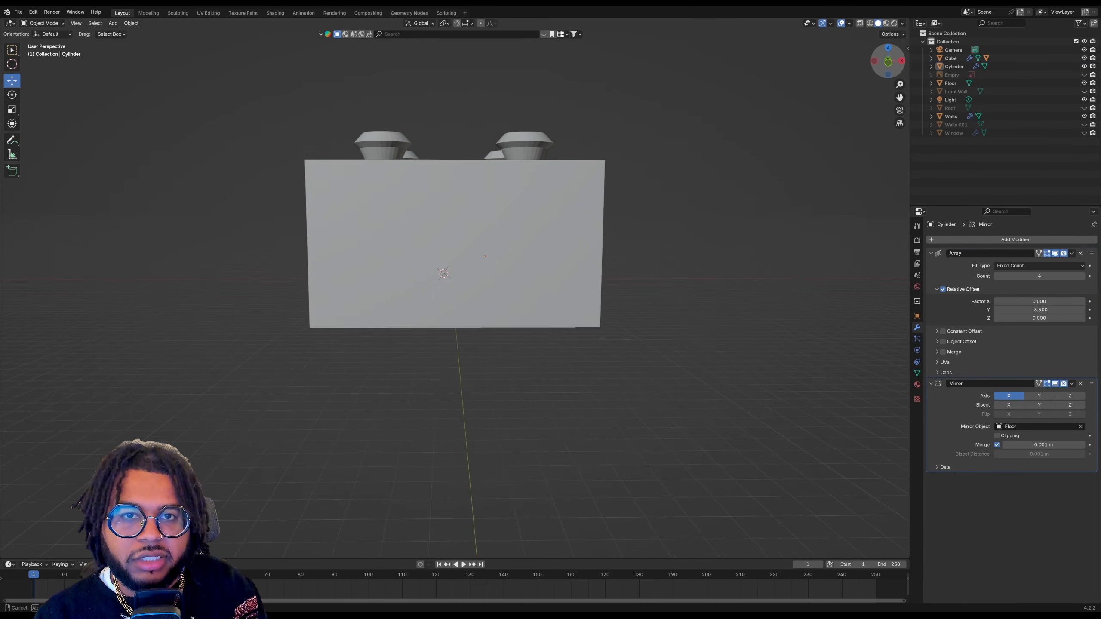
scroll(561, 217, up, 2)
scroll(560, 217, down, 1)
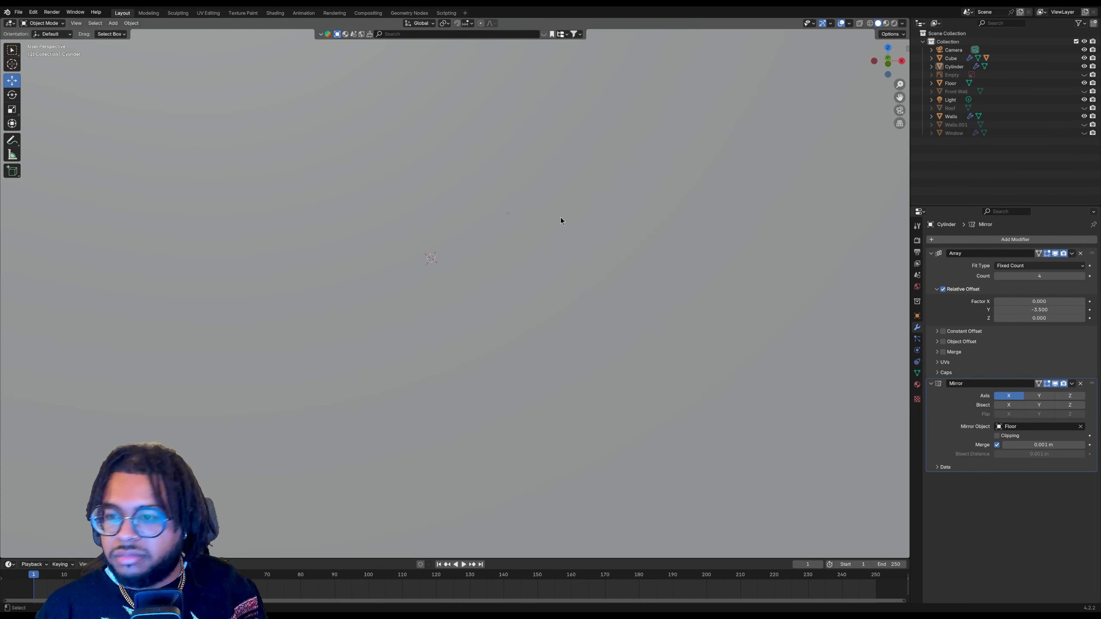
scroll(561, 217, up, 1)
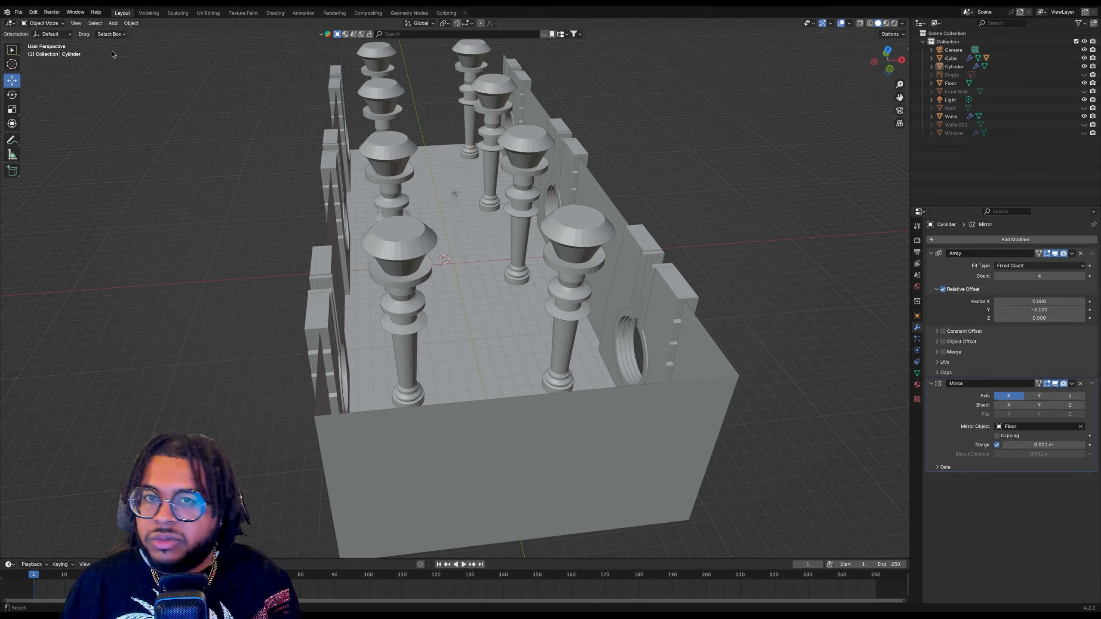
Separate the end wall's face from the Walls mesh into its own object
click(557, 417)
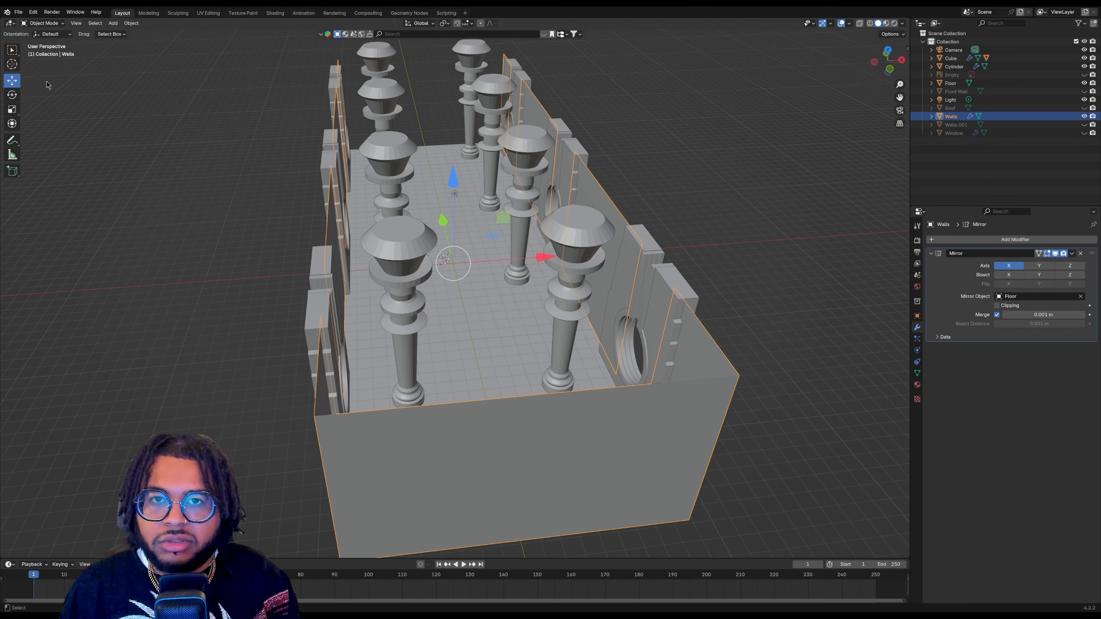
click(42, 24)
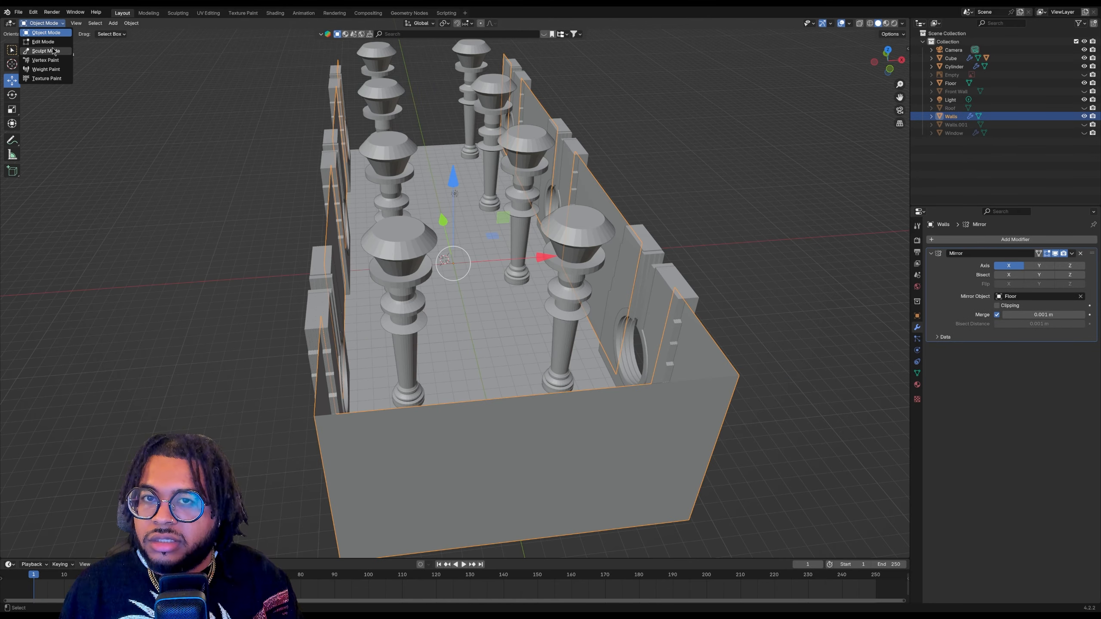
click(52, 42)
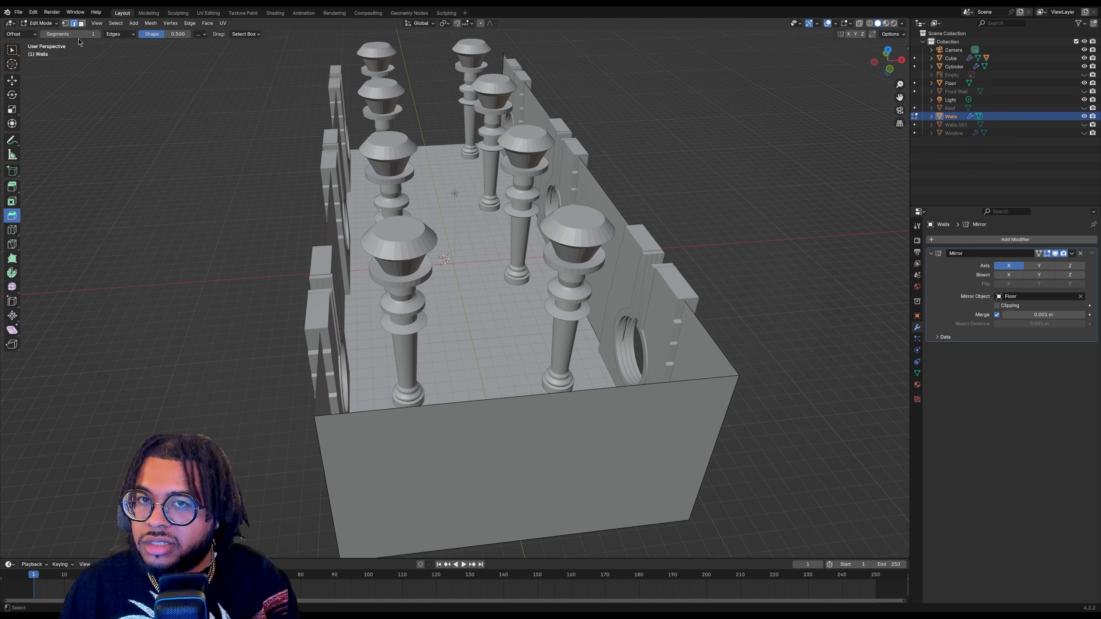
drag(515, 417, 583, 461)
right_click(583, 461)
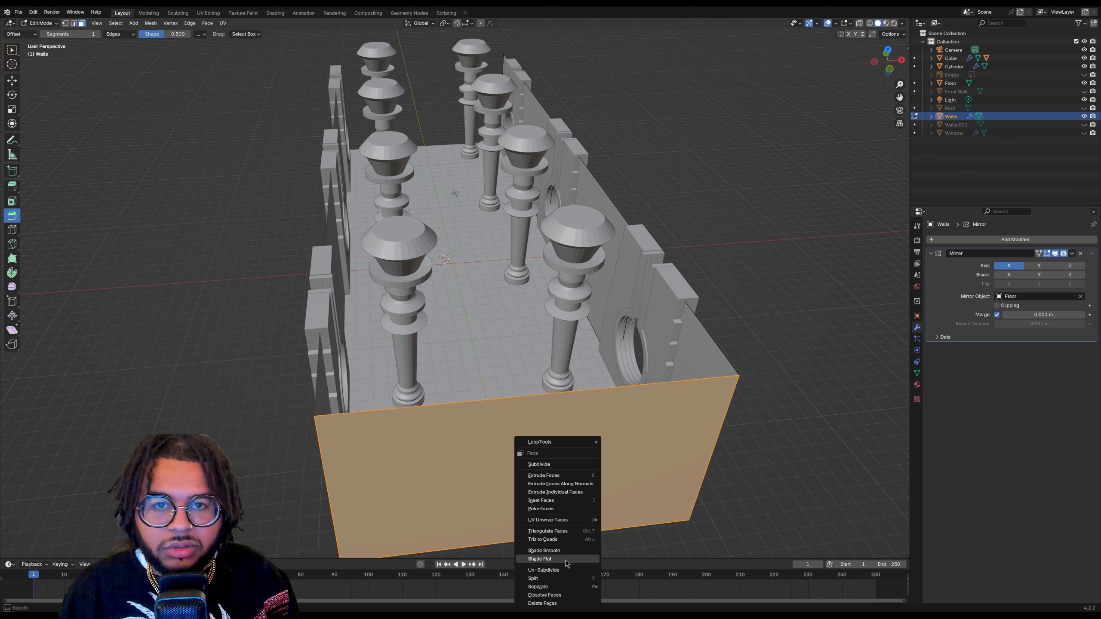
mouse_move(565, 584)
click(644, 565)
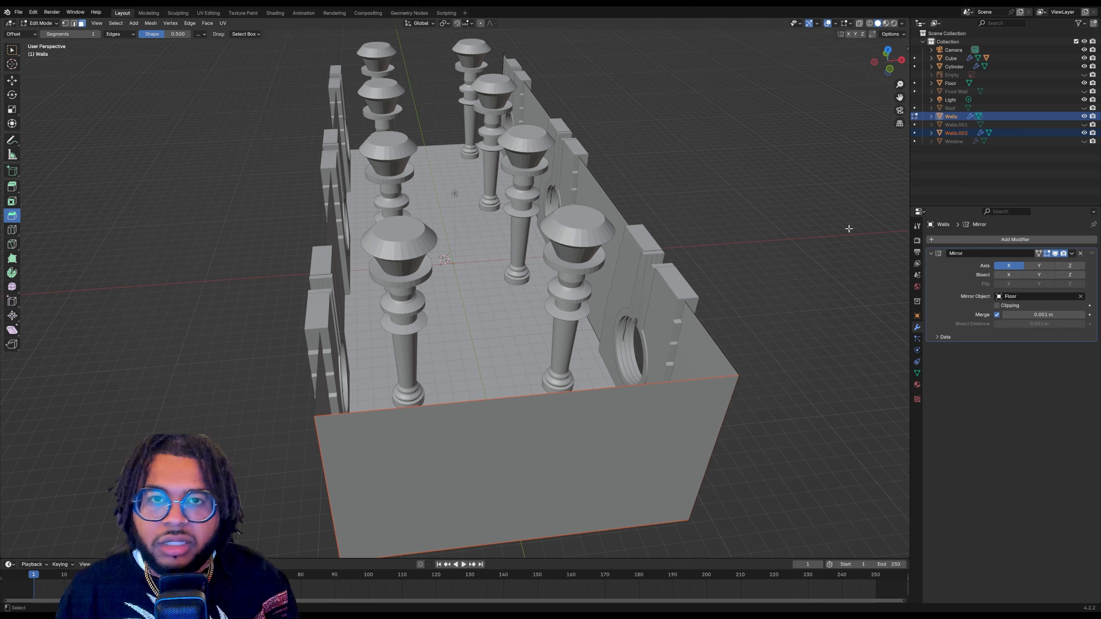
Return to Object Mode and hide the separated end wall
key(Tab)
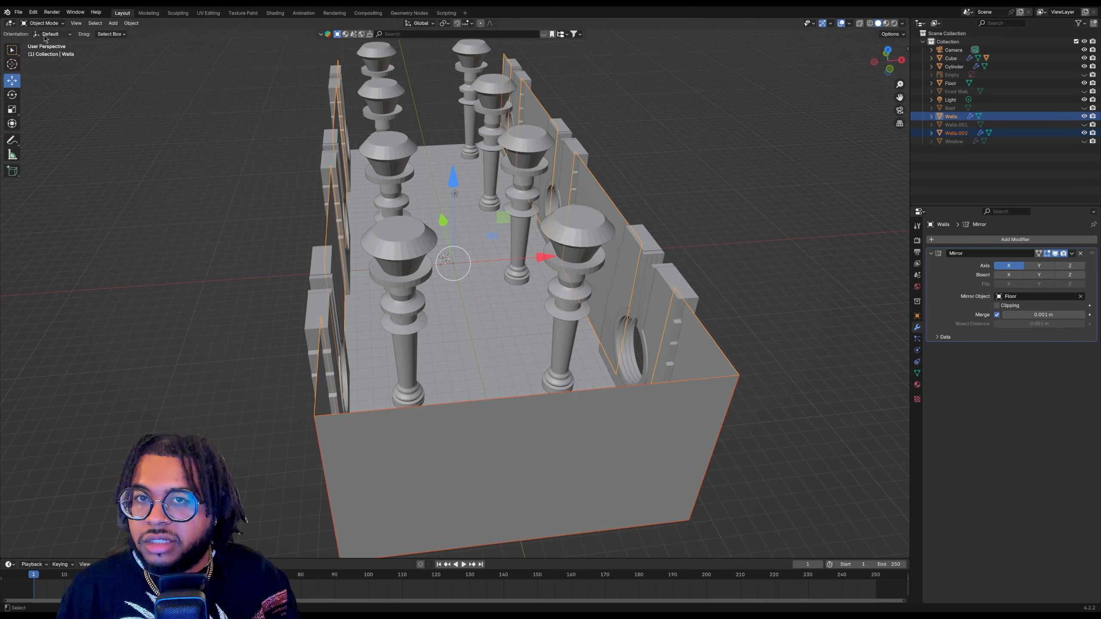
click(576, 374)
click(576, 374)
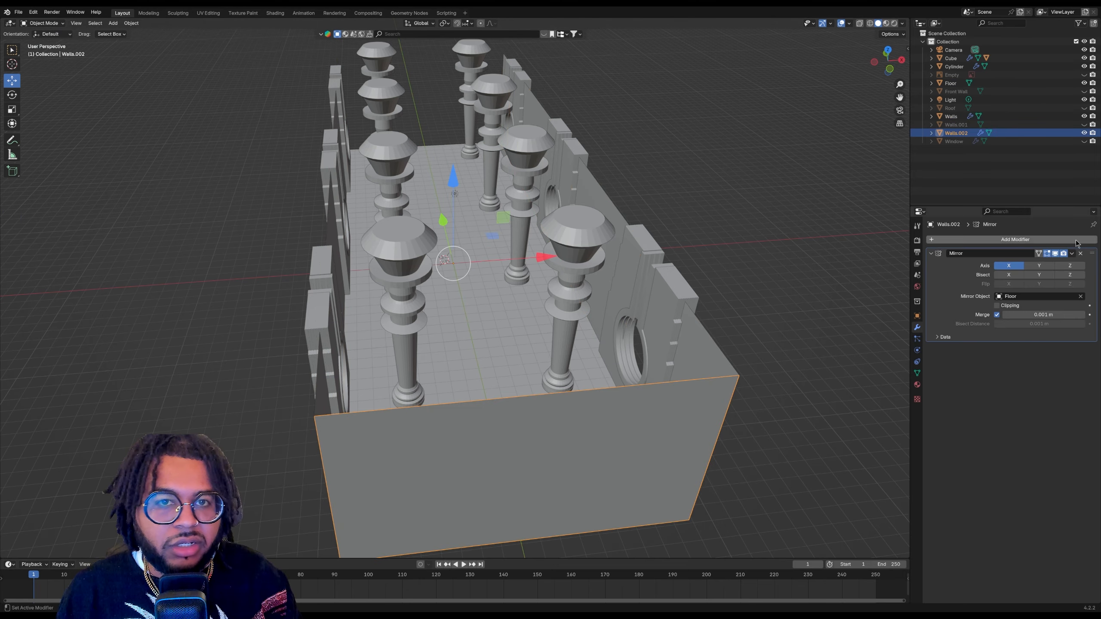
click(1083, 132)
Frame the hall between the two rows of columns and align the camera to that view
middle_drag(682, 189, 668, 155)
scroll(668, 154, up, 2)
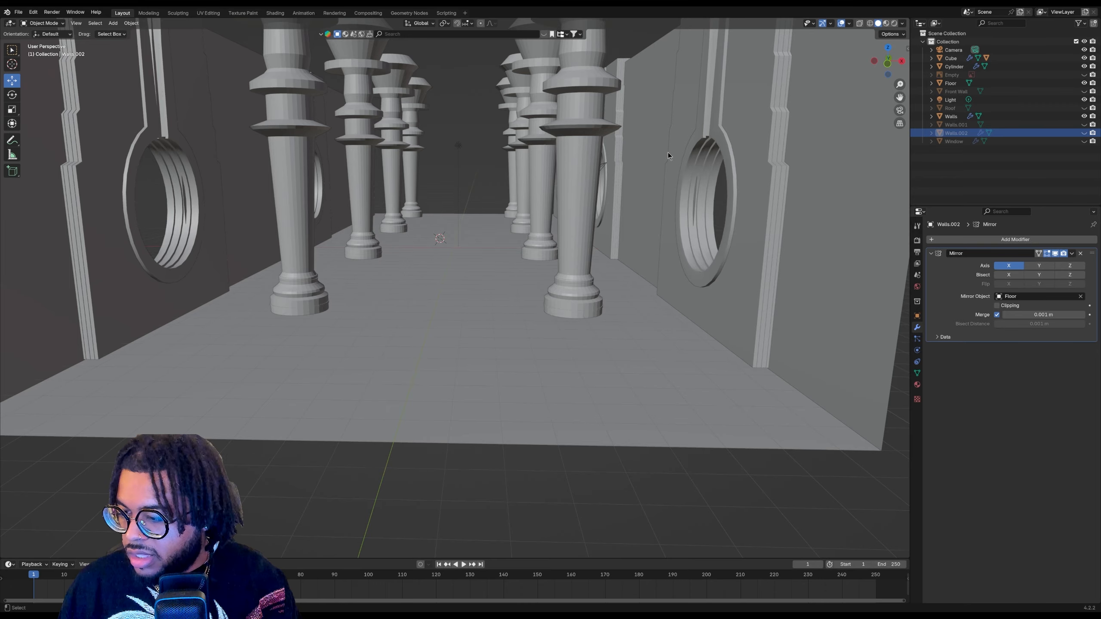
drag(887, 69, 731, 170)
scroll(728, 169, up, 2)
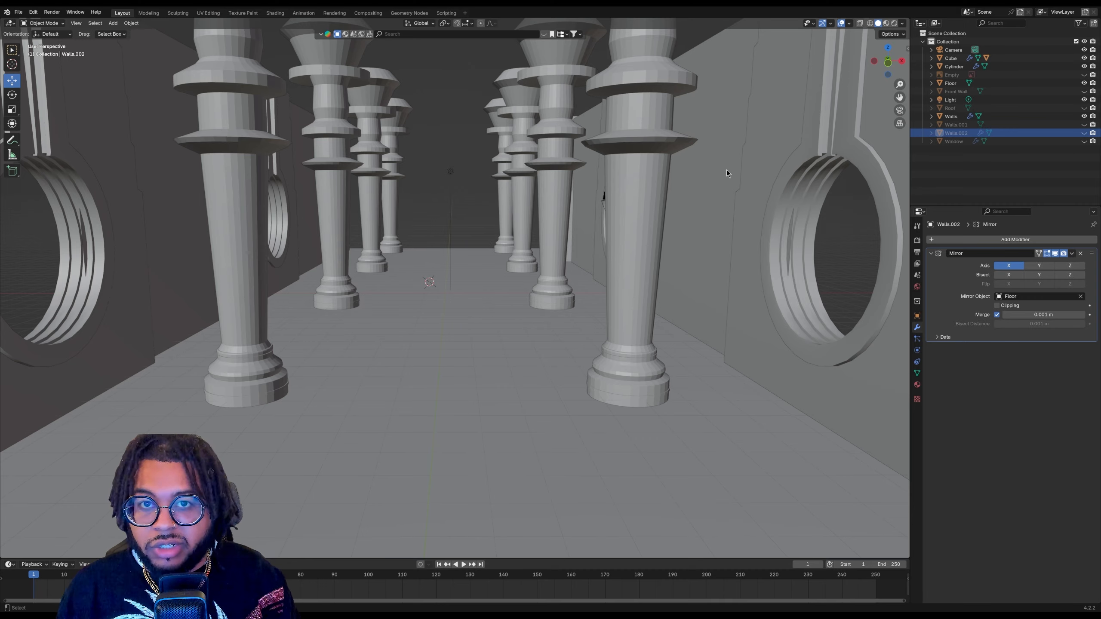
key(KP_0)
Set the camera's focal length to 35 mm
click(484, 160)
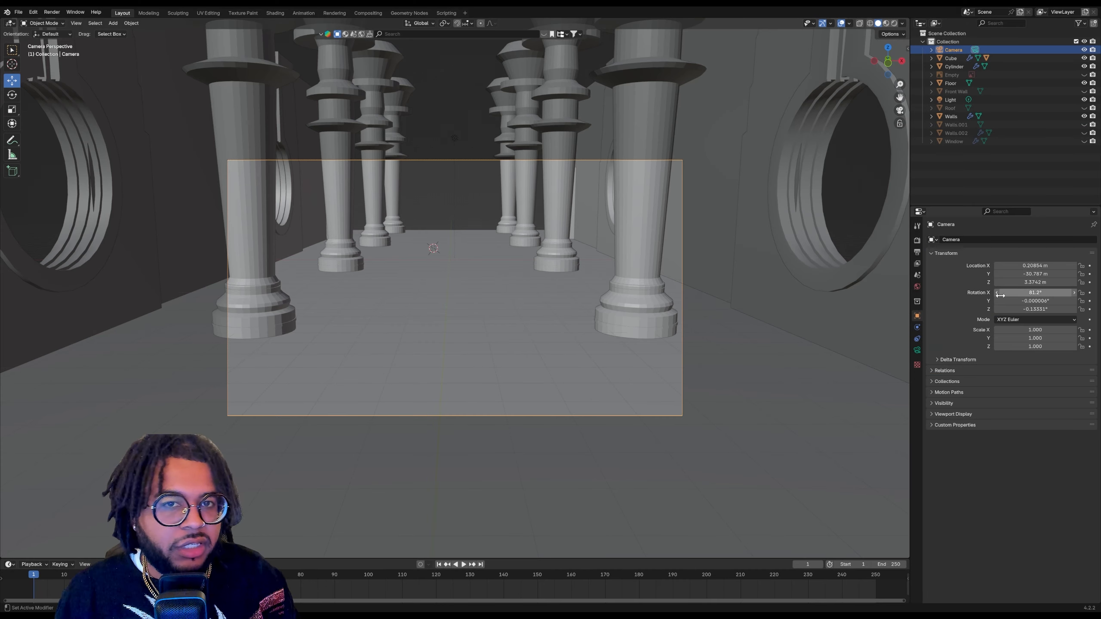
click(916, 350)
click(1043, 279)
text(3)
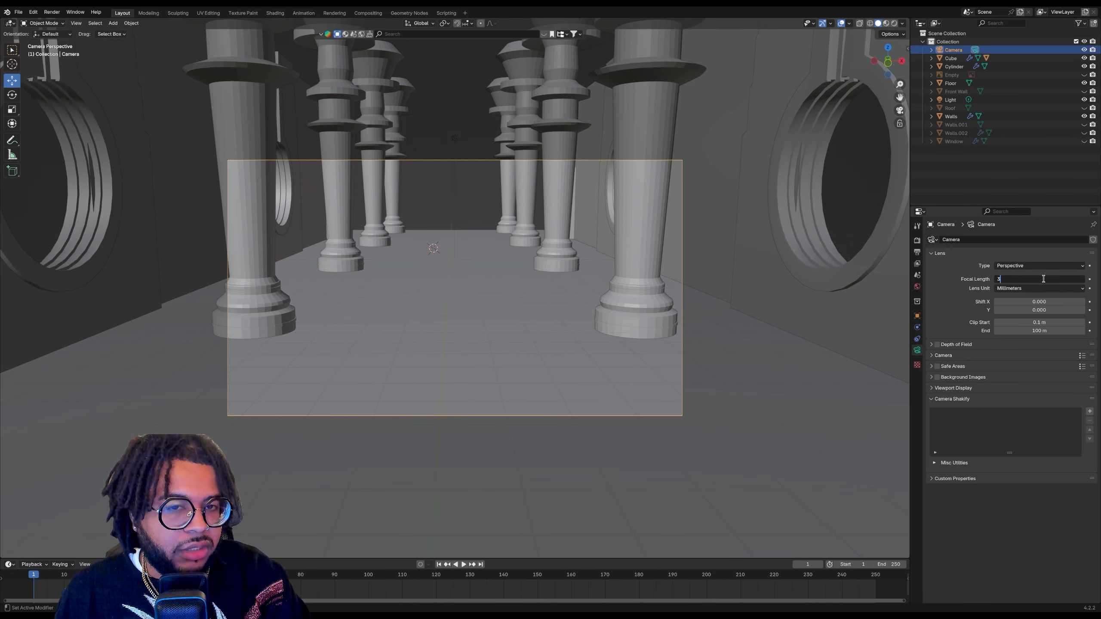
text(5)
key(Return)
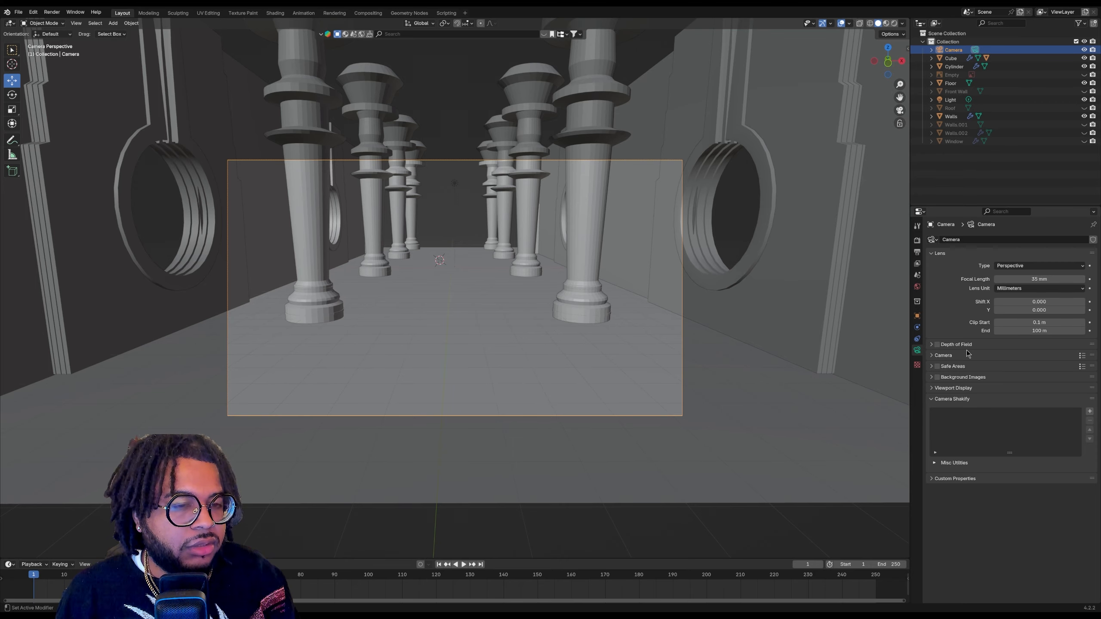
Move the camera to about -34.337 m in Y and 4.8442 m in Z, and set its Y rotation to 0°
click(917, 316)
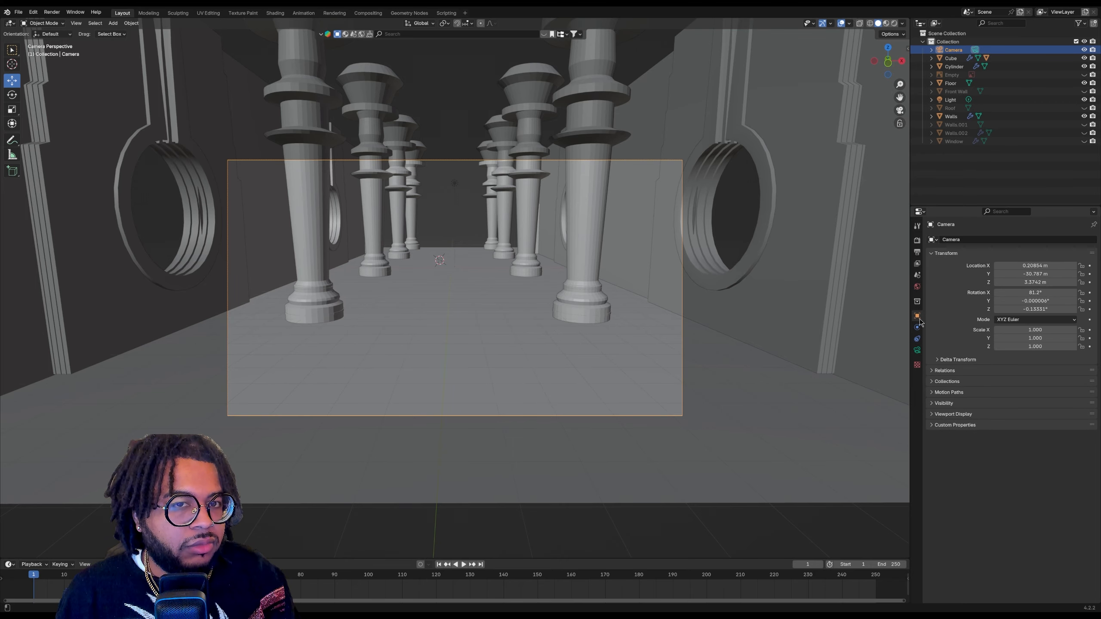
drag(1043, 276, 1073, 282)
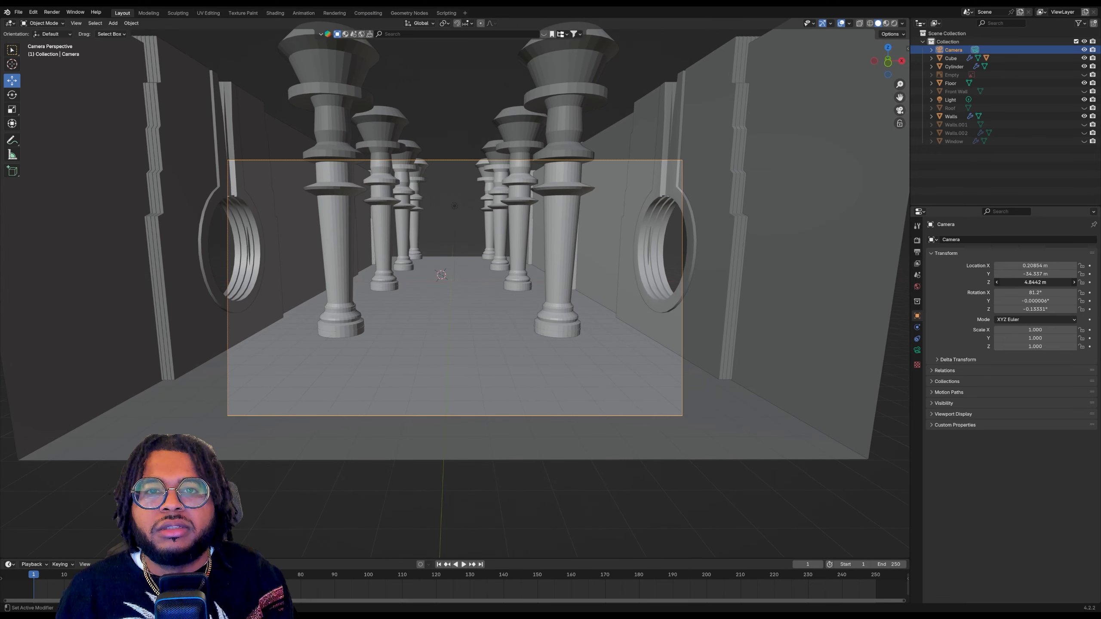
click(1038, 300)
text(0)
key(Return)
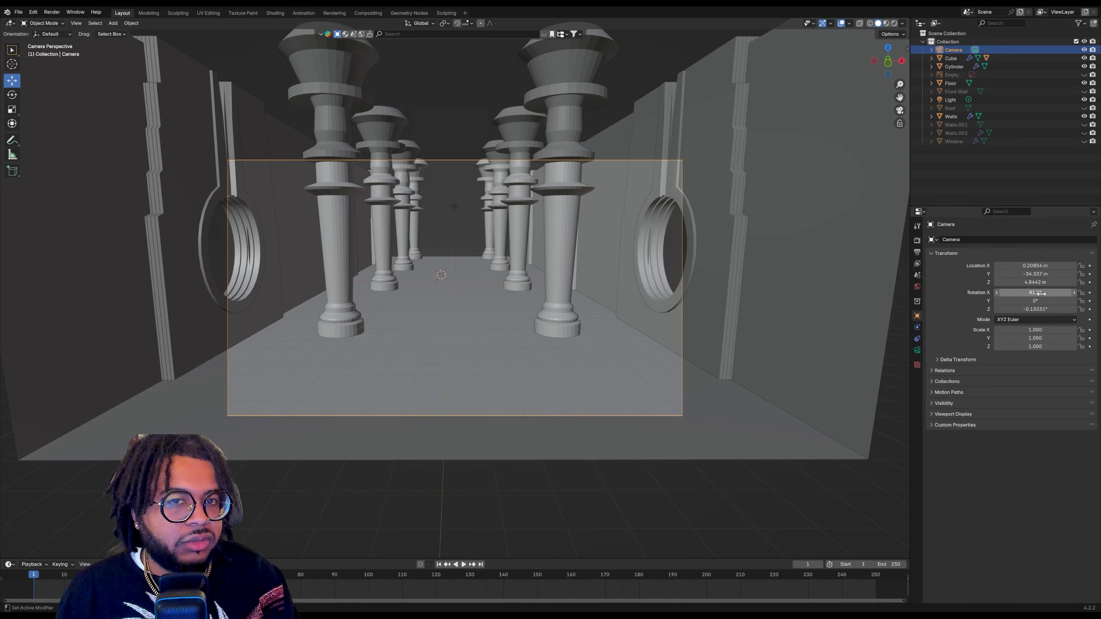
Set the columns' array to a count of 3 with a relative Y offset of -4.8
click(551, 211)
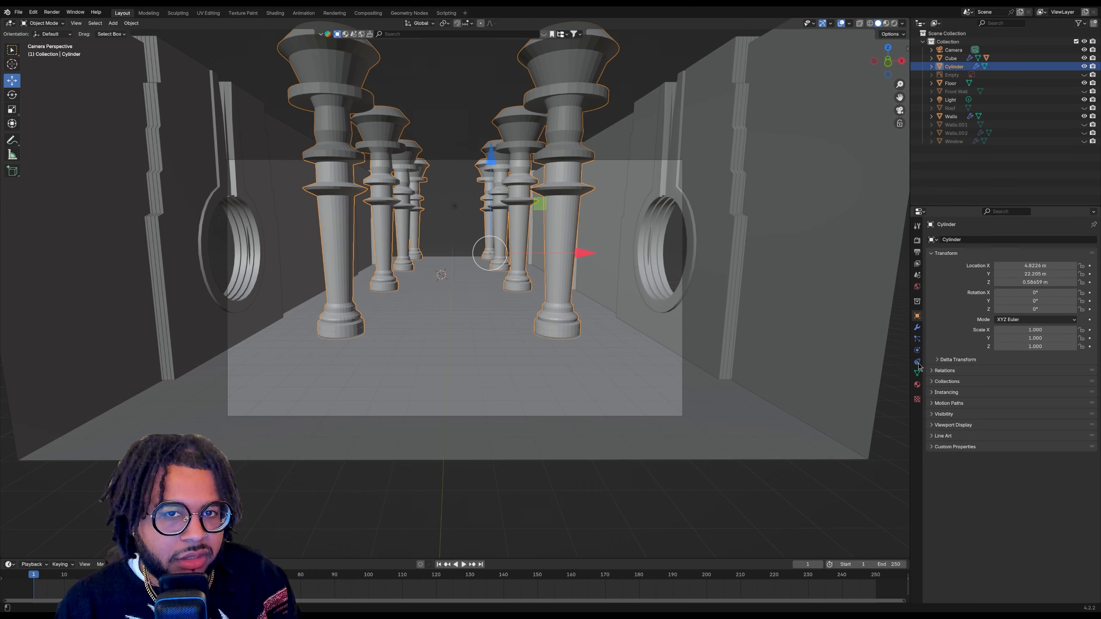
click(916, 327)
mouse_move(1034, 309)
mouse_down()
mouse_move(1075, 310)
mouse_move(997, 310)
mouse_move(1033, 309)
mouse_up()
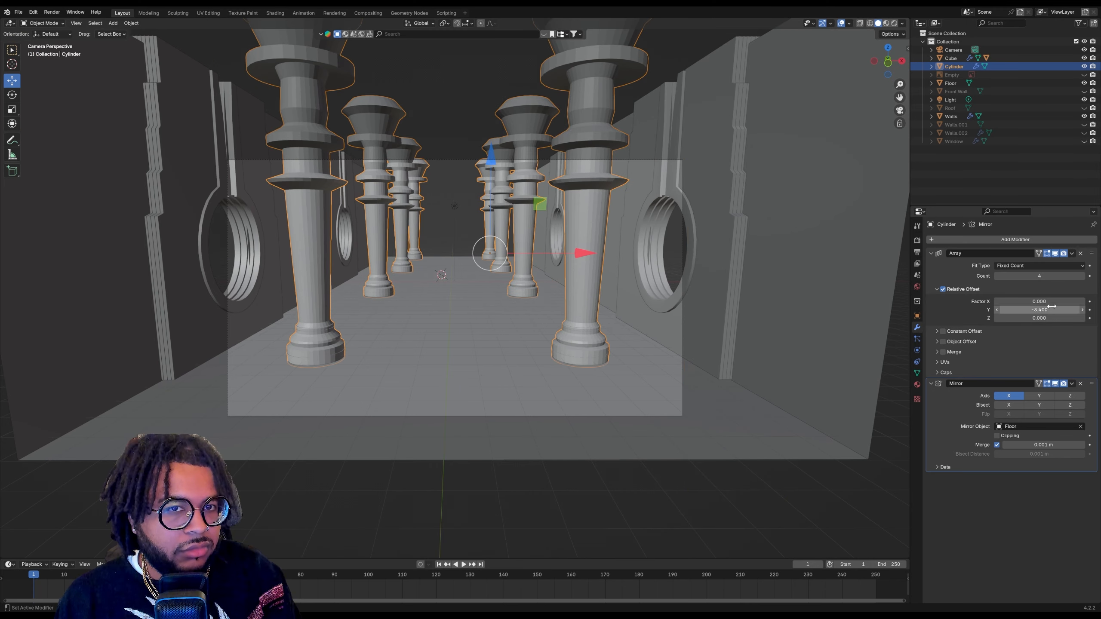
key(Return)
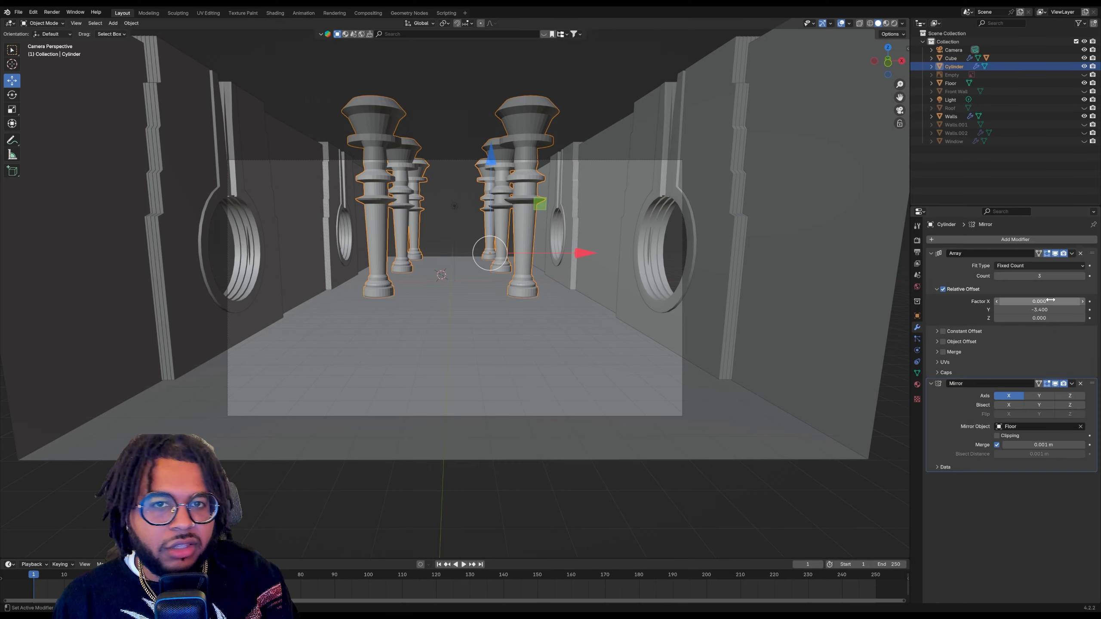
drag(1047, 310, 1025, 309)
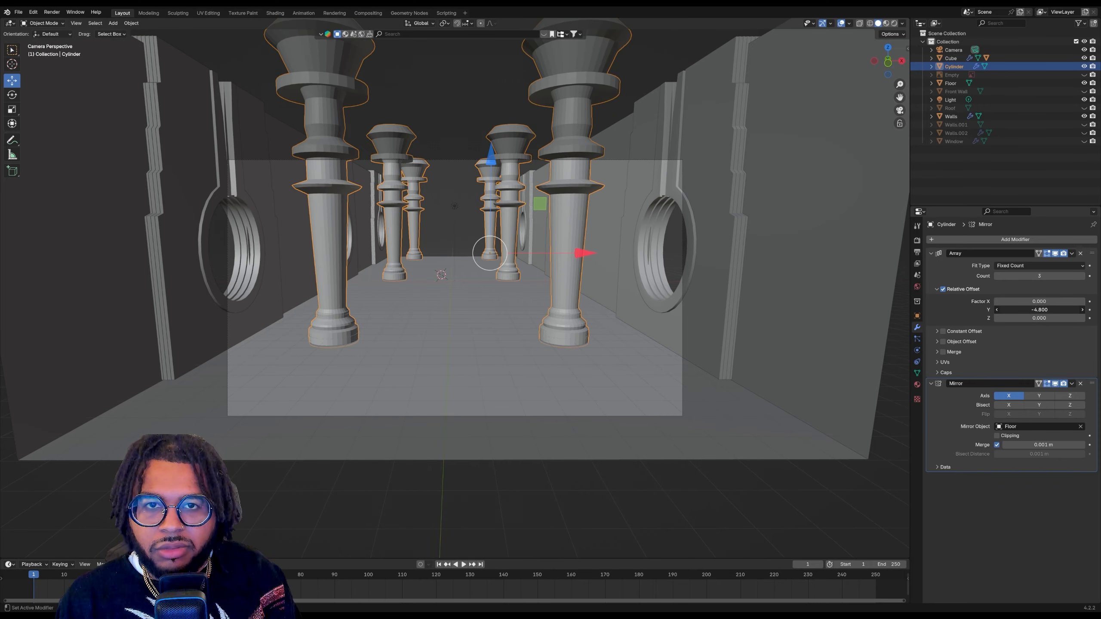
Lengthen the mirrored side walls by moving their end edge outward along Y in Edit Mode, and return to Object Mode
click(43, 23)
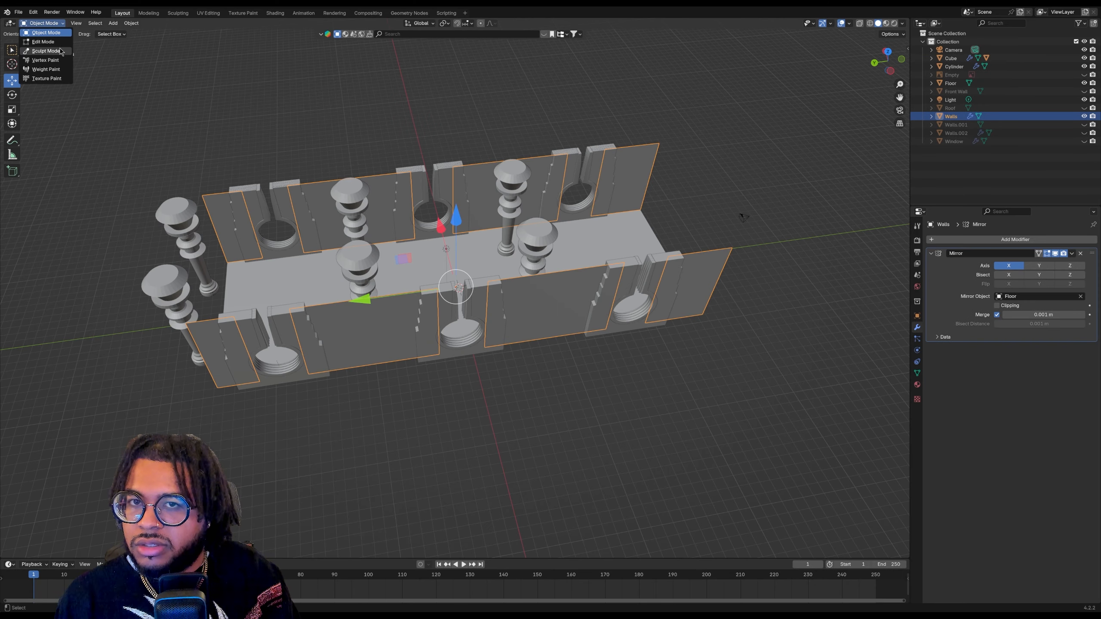
click(41, 53)
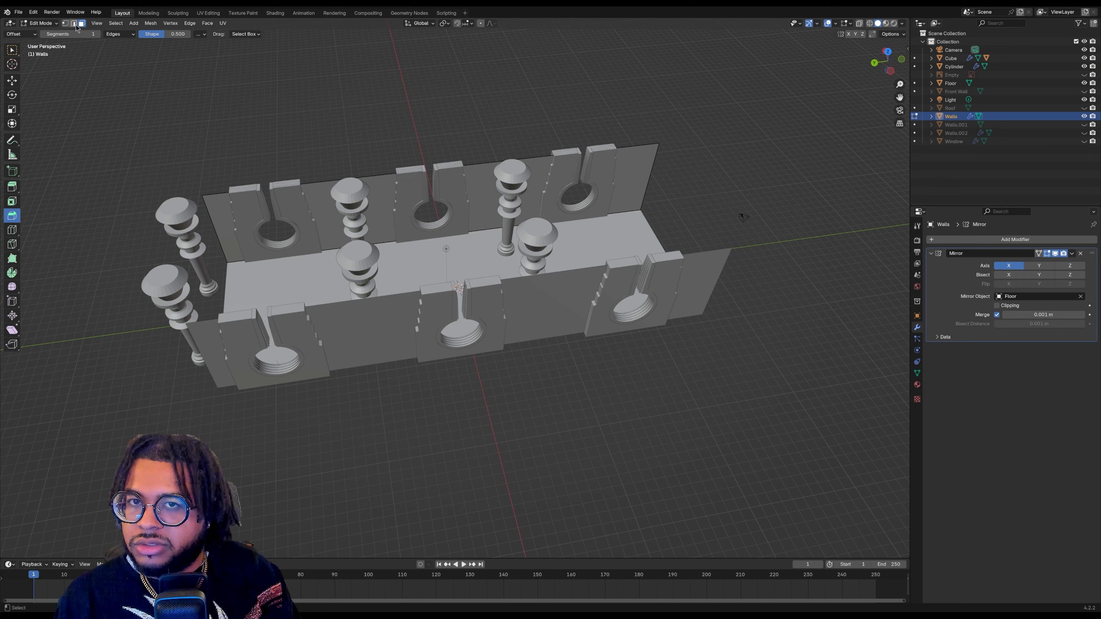
click(214, 228)
click(11, 82)
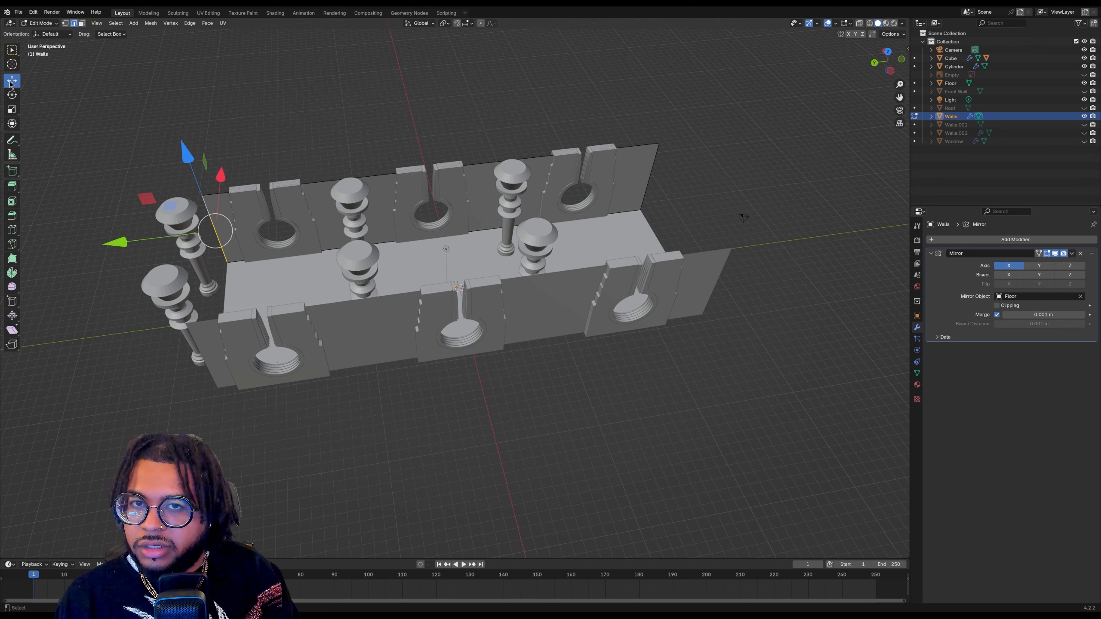
drag(146, 242, 108, 242)
key(Tab)
Extend the floor's end edge outward along Y in Edit Mode to match the lengthened side walls
click(280, 284)
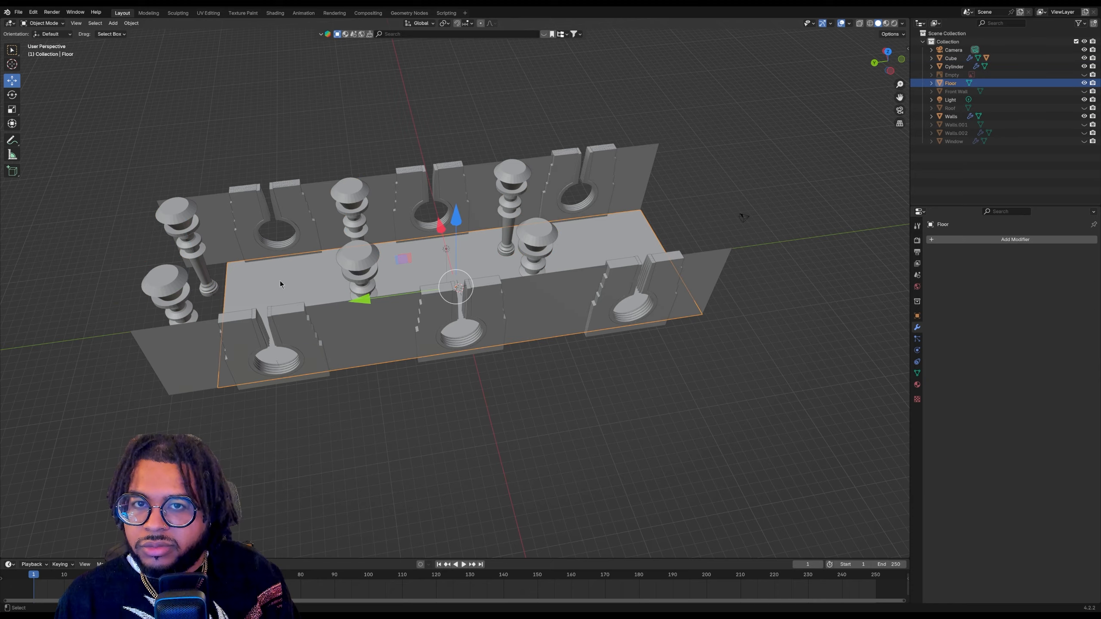
click(43, 23)
click(42, 53)
key(alt+a)
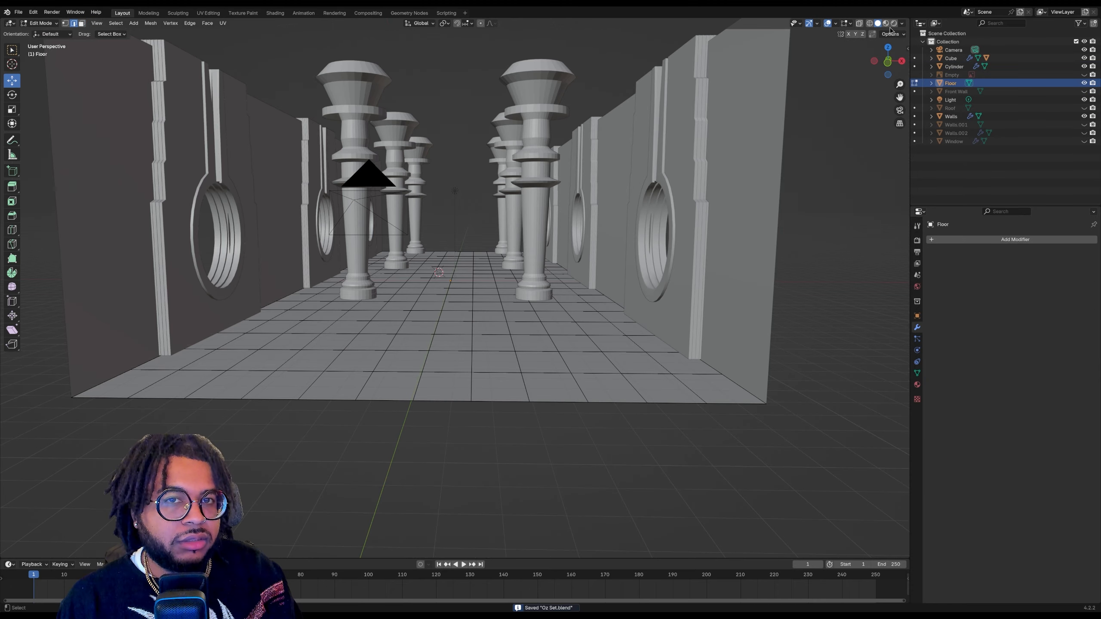
Show the scene in Material Preview and unhide the front wall, returning to Object Mode
click(885, 23)
mouse_move(888, 60)
mouse_down()
mouse_move(914, 74)
mouse_move(893, 49)
mouse_move(896, 66)
mouse_up()
scroll(707, 136, up, 3)
scroll(707, 135, up, 2)
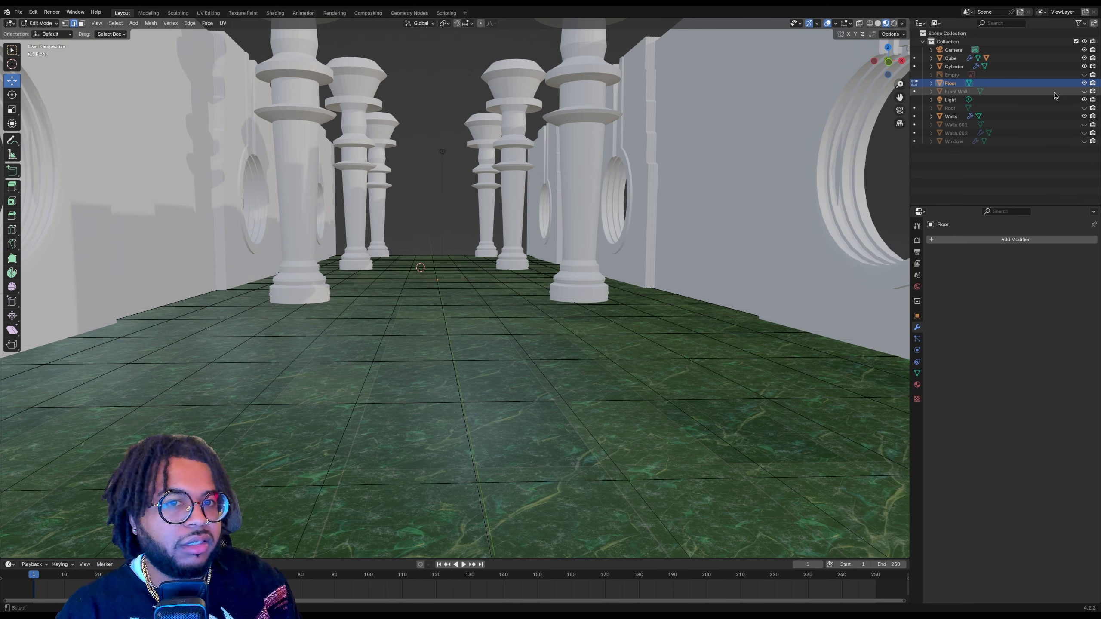
scroll(295, 186, down, 5)
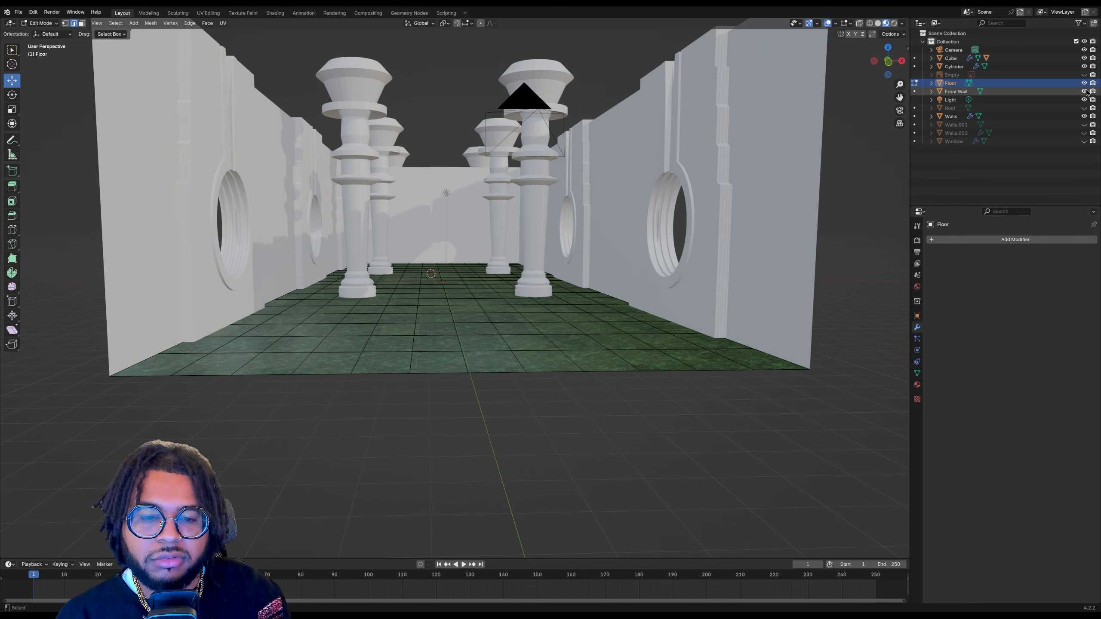
click(35, 24)
click(43, 33)
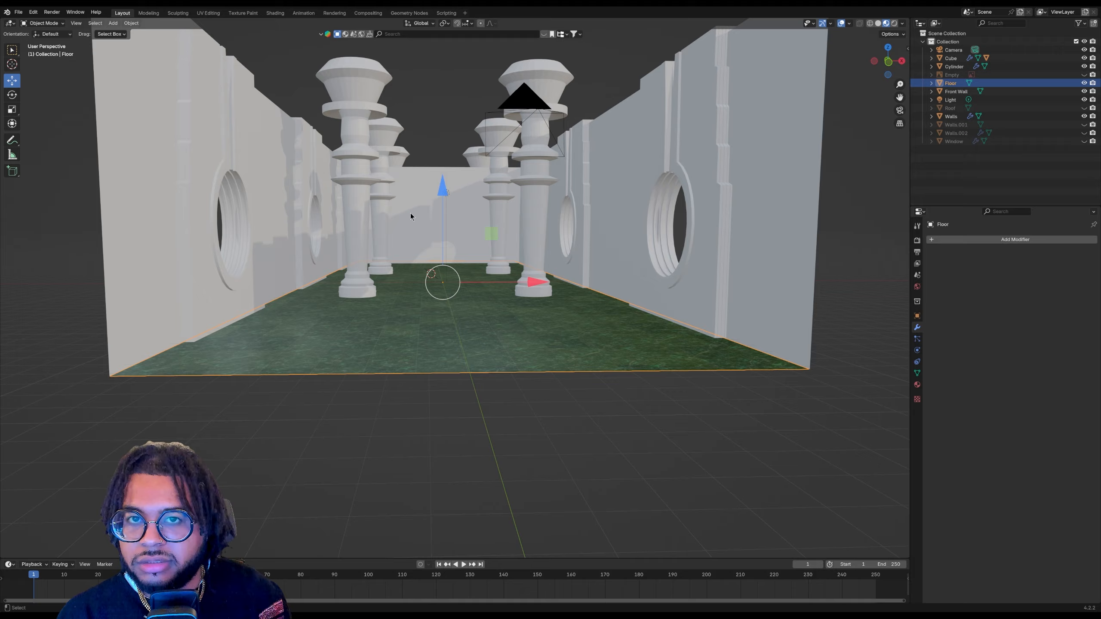
Set the pivot point to Active Element and move the front wall along Y to the hall's far end, behind the last columns
scroll(410, 213, up, 5)
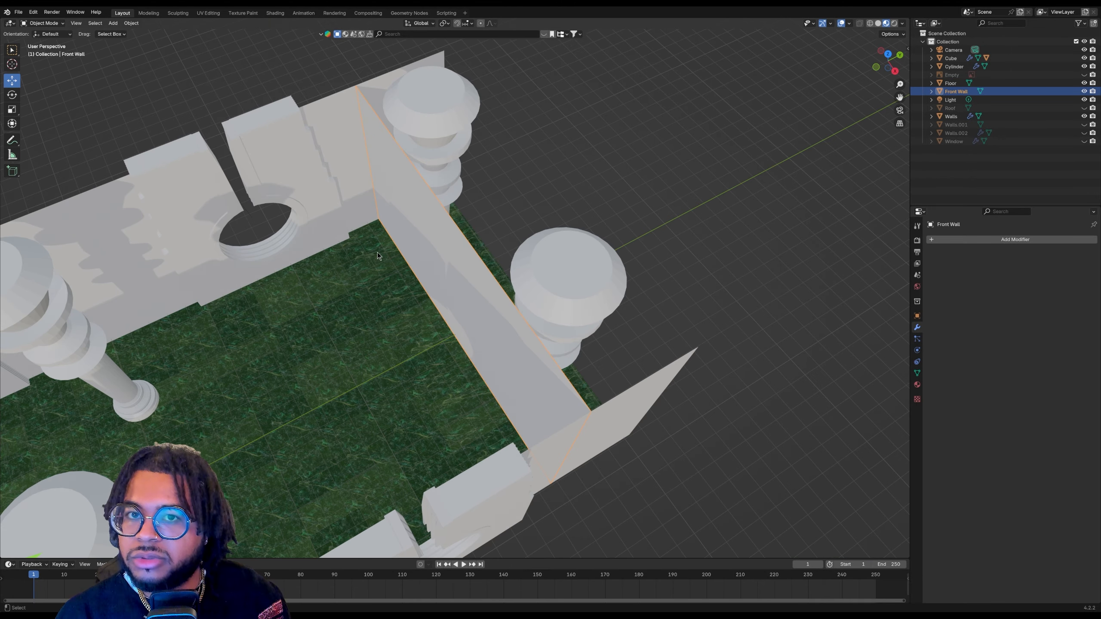
scroll(377, 256, down, 3)
key(period)
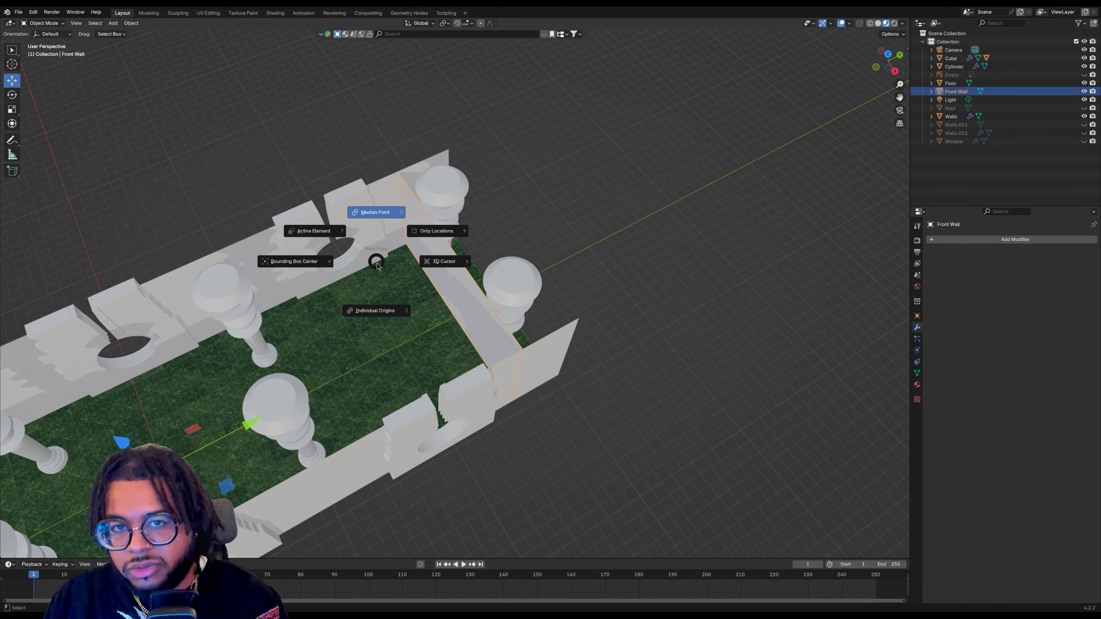
click(319, 230)
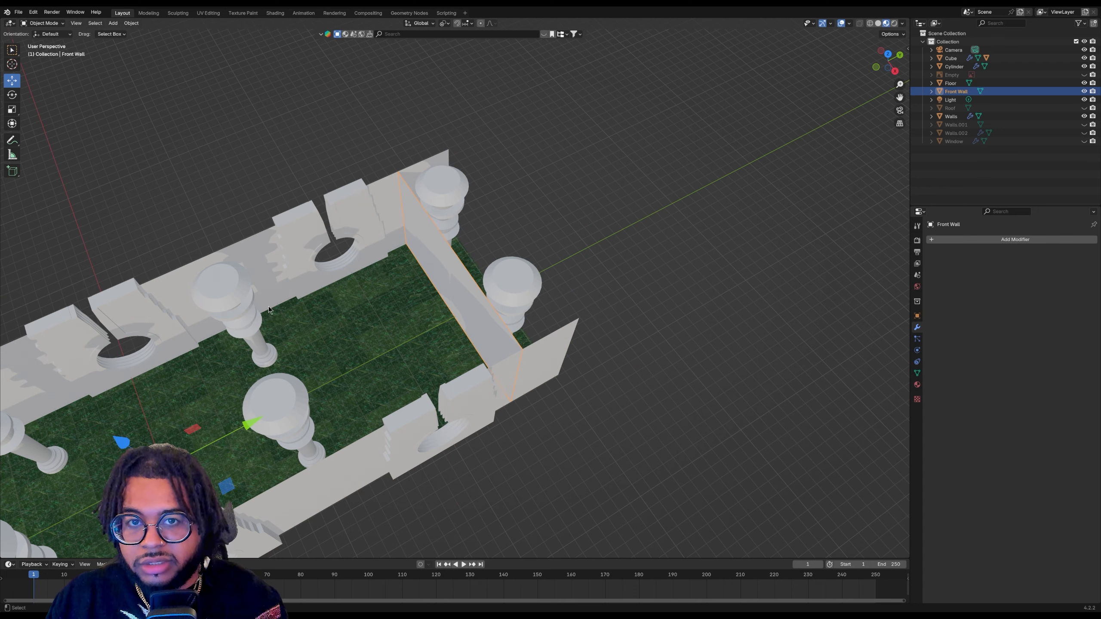
drag(248, 422, 308, 384)
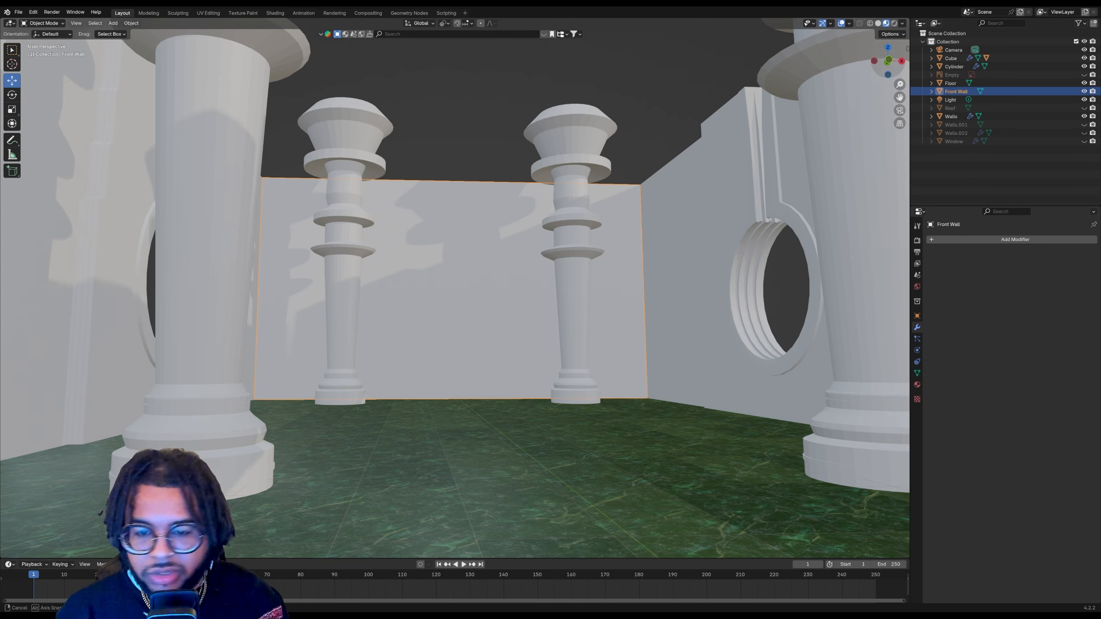
Isolate the front wall in front view and divide it with four evenly spaced vertical loop cuts
key(KP_Decimal)
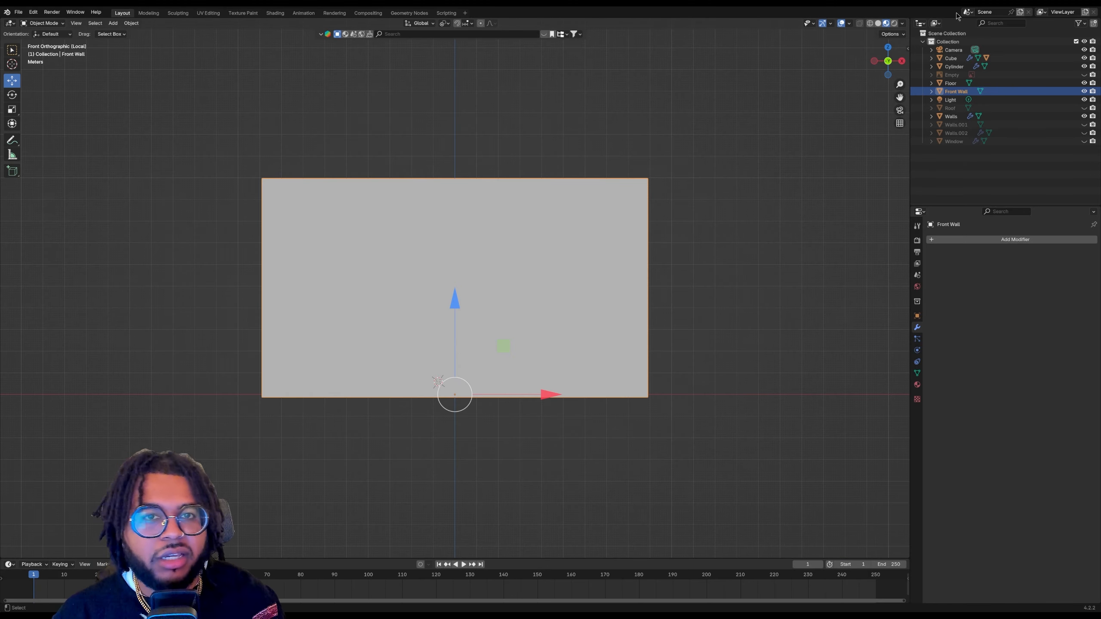
drag(889, 61, 884, 49)
click(43, 23)
click(42, 41)
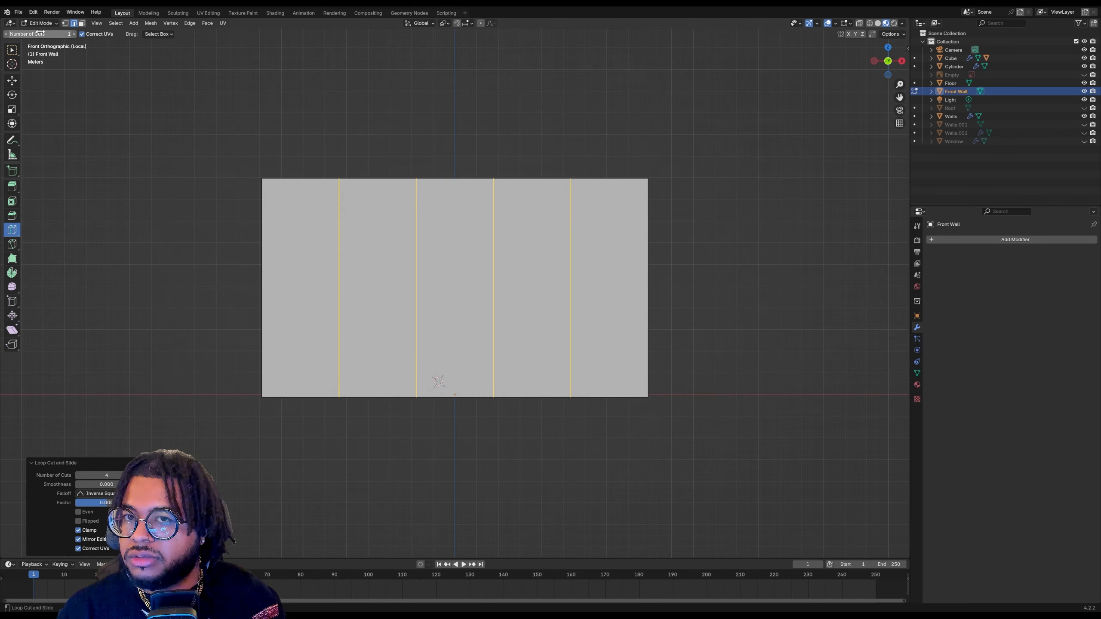
click(46, 23)
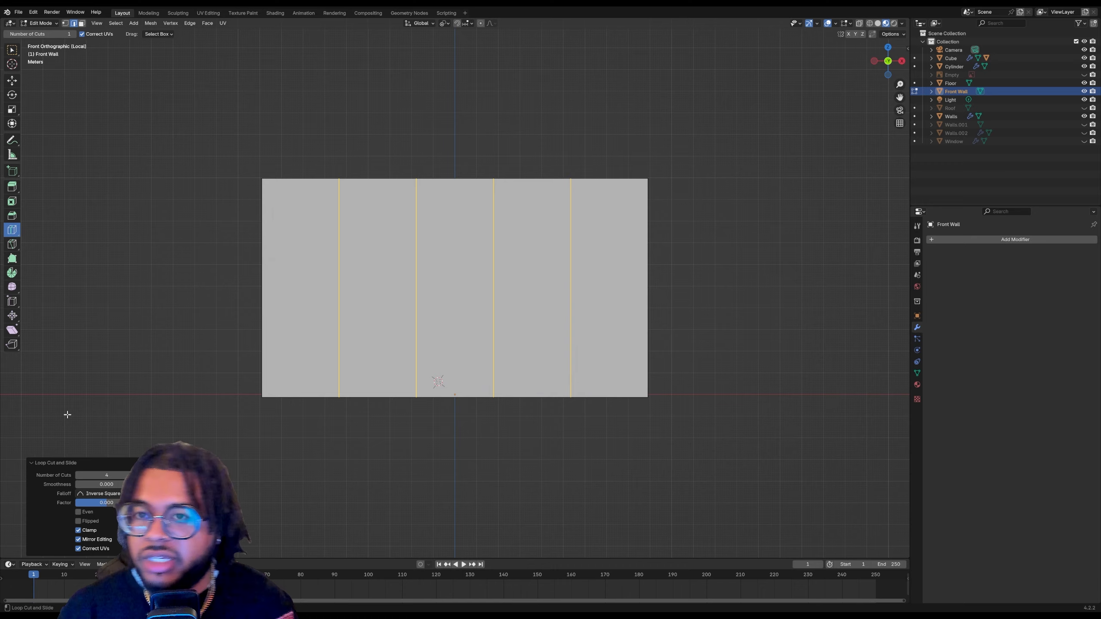
Add horizontal loop cuts across the front wall's middle to form two thin parallel strips
drag(264, 264, 263, 224)
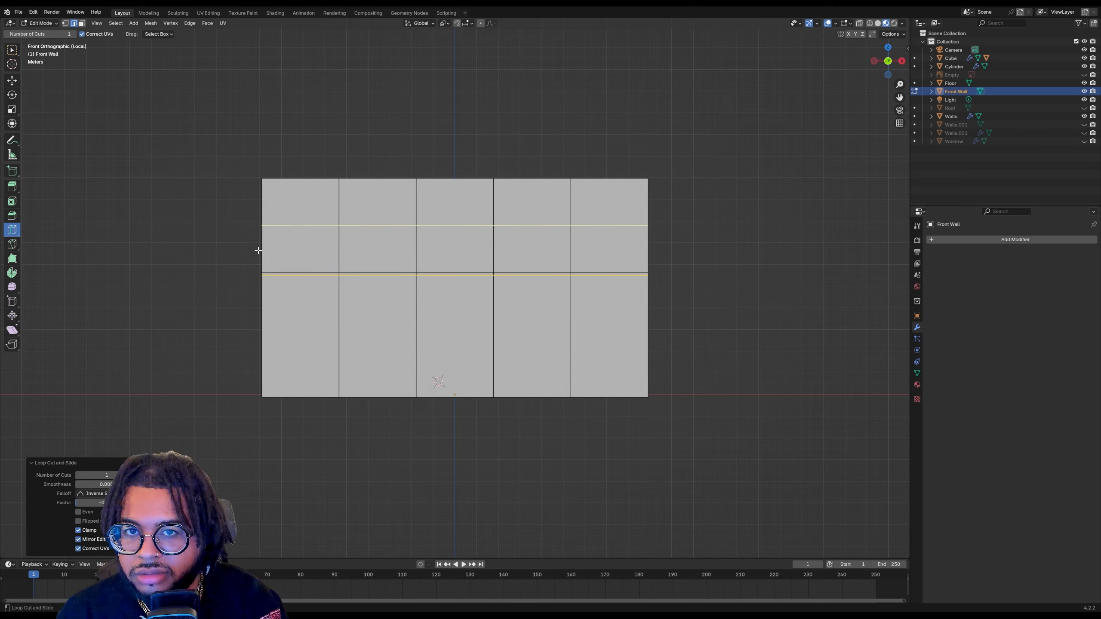
drag(264, 295, 238, 256)
drag(895, 64, 923, 82)
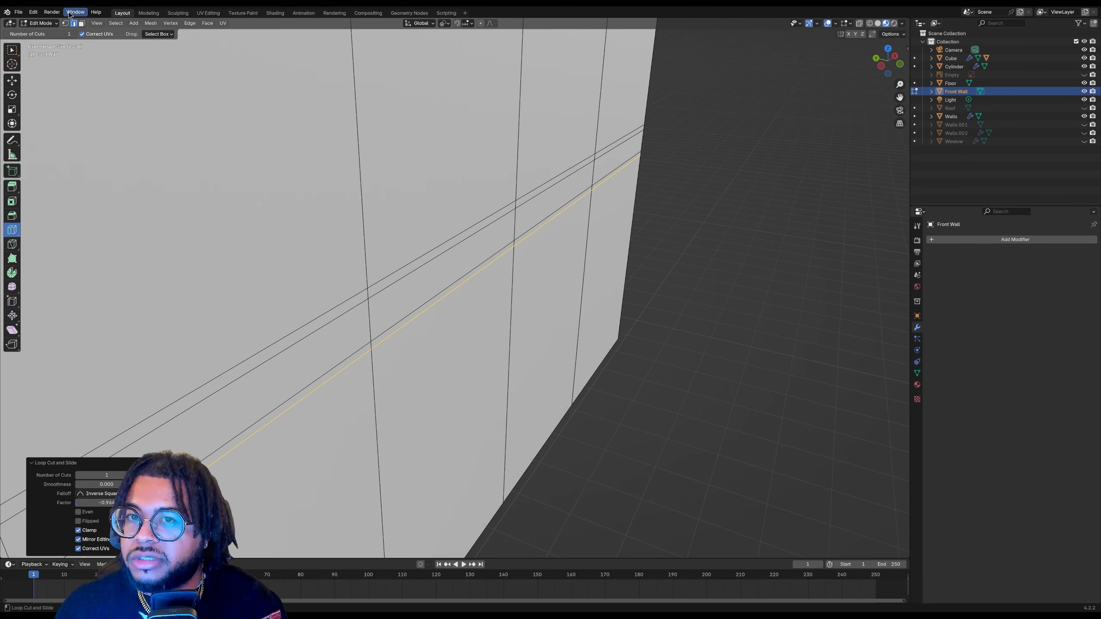
Extrude the two thin horizontal strips out from the front wall and bevel their outer edges
click(81, 23)
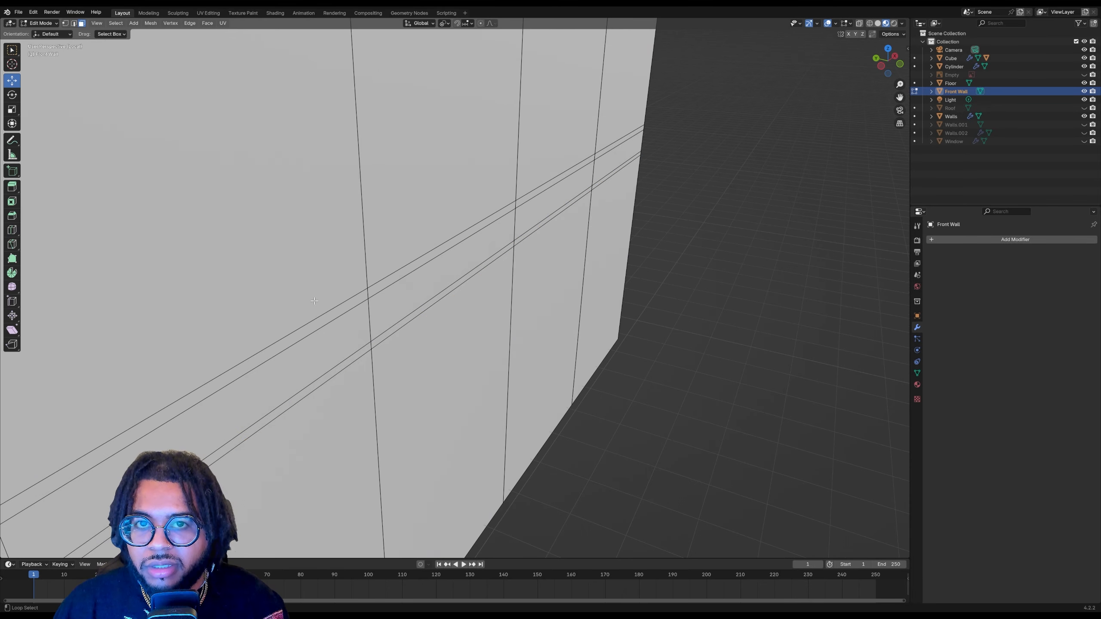
alt+click(329, 317)
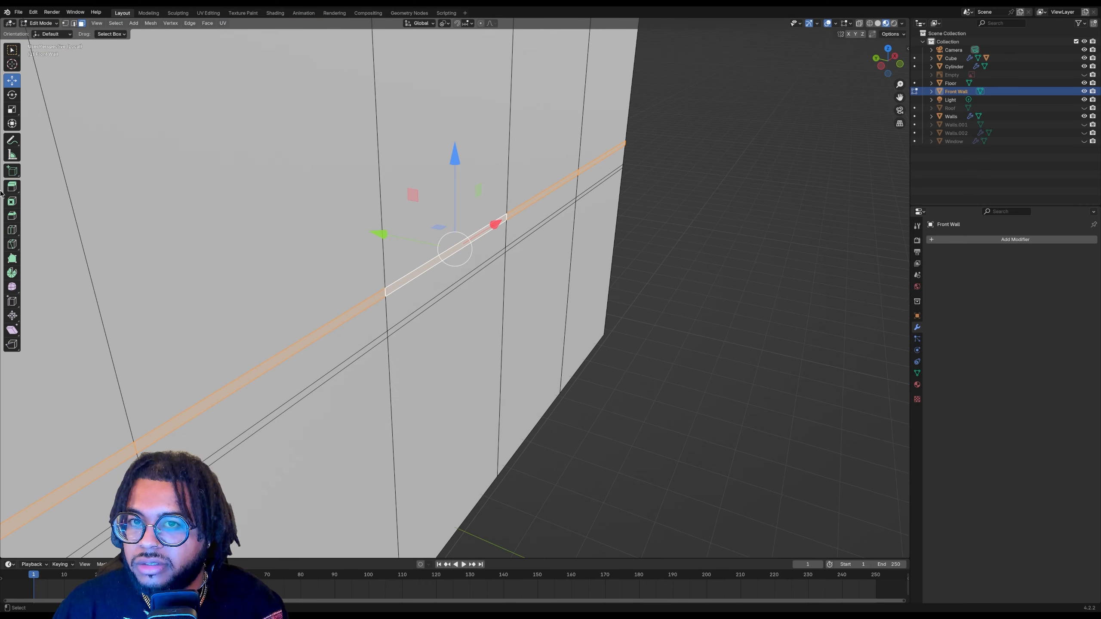
click(11, 187)
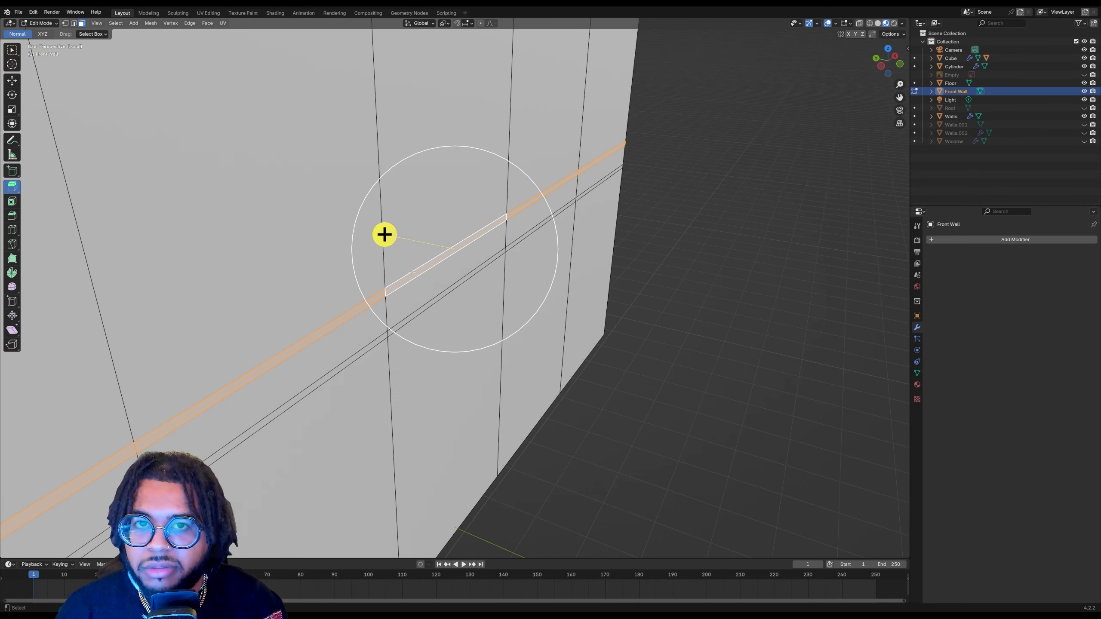
middle_drag(387, 245, 284, 405)
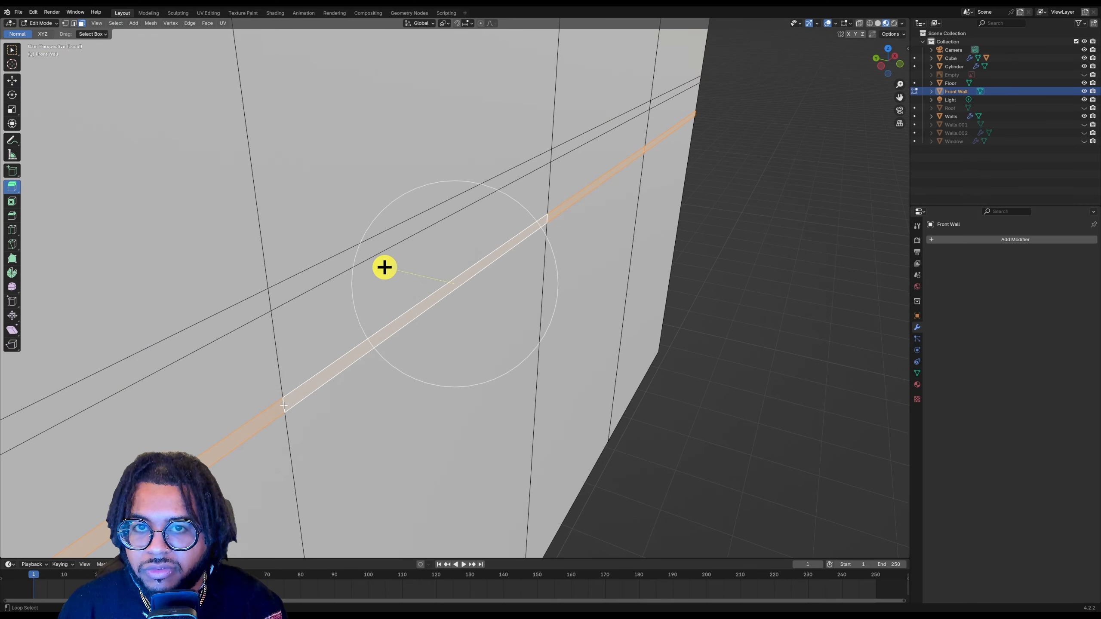
middle_drag(268, 298, 383, 228)
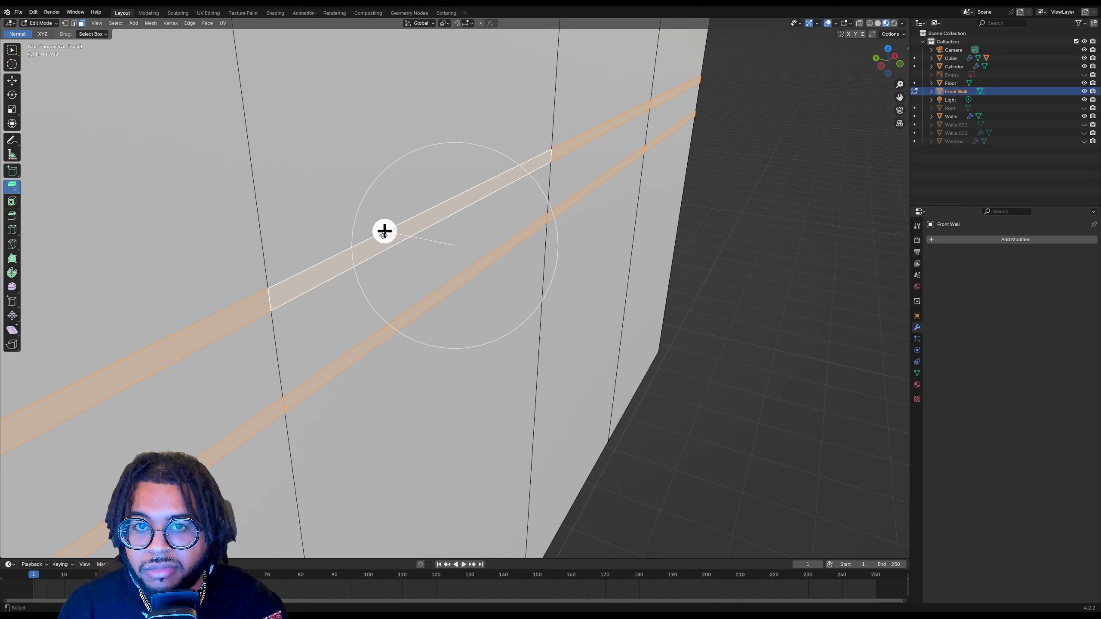
drag(383, 228, 387, 236)
middle_drag(267, 275, 338, 178)
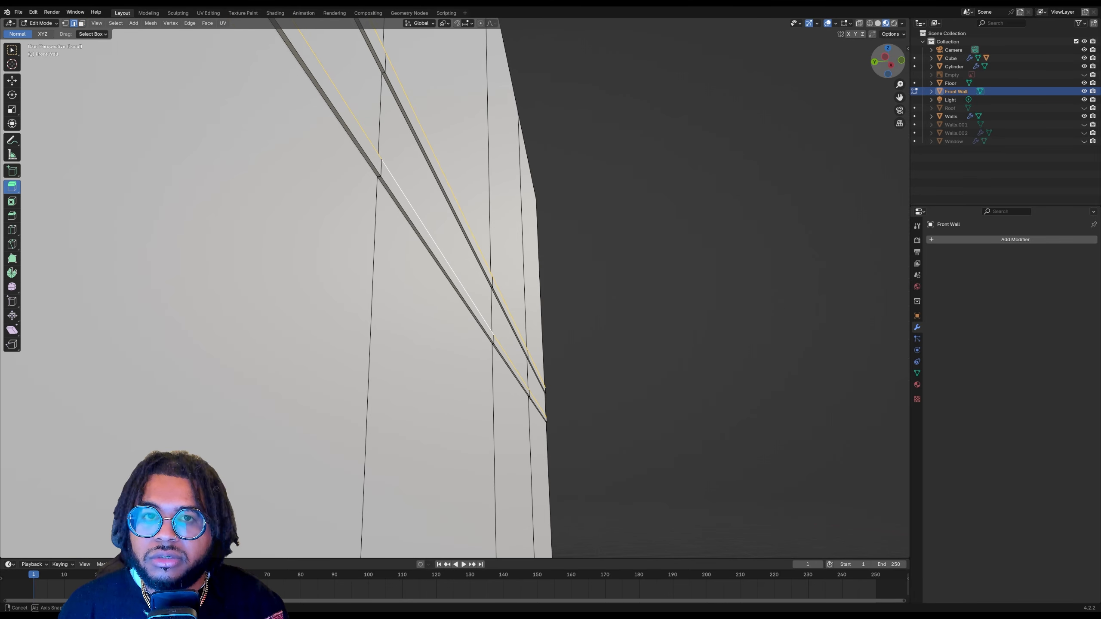
alt+shift+click(346, 127)
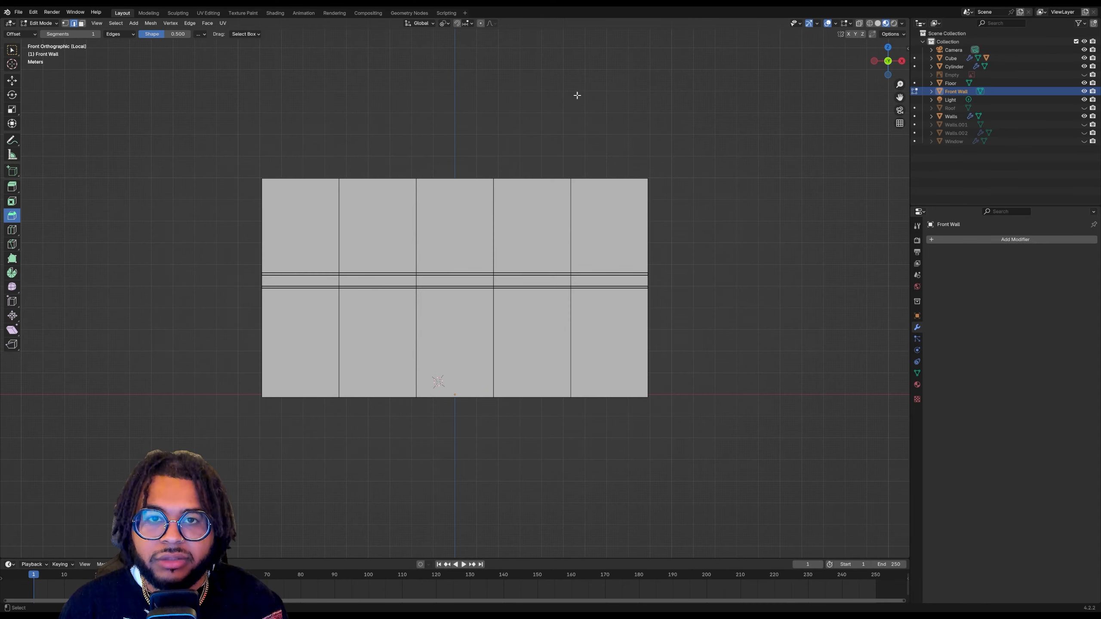
Delete the faces of the front wall's middle column to open a full-height doorway
scroll(577, 93, up, 3)
click(16, 55)
click(499, 462)
right_click(490, 416)
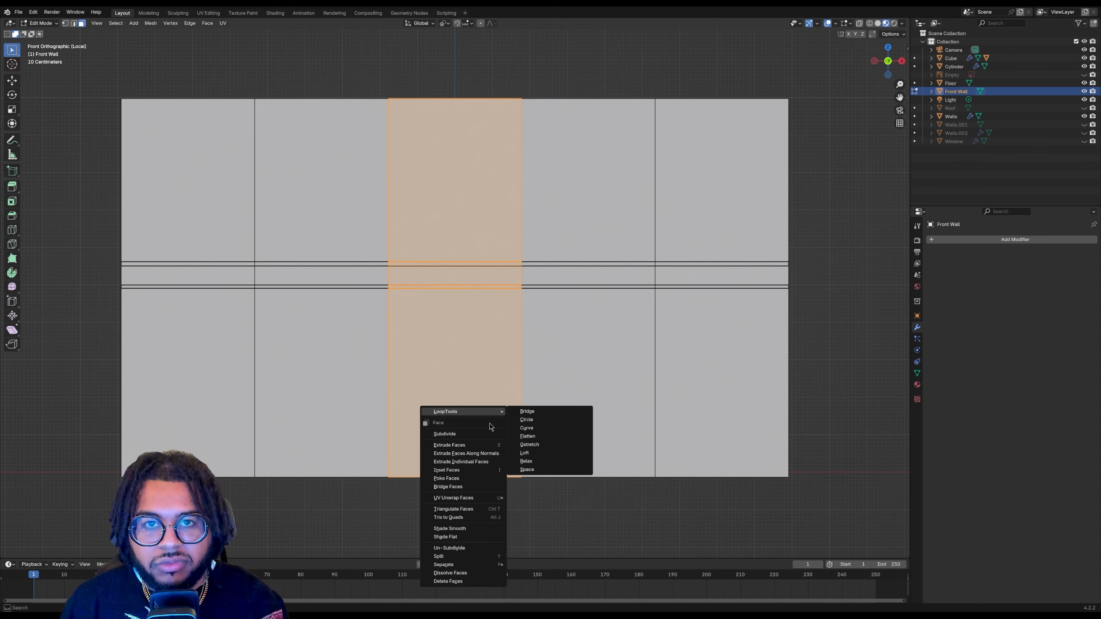
click(463, 585)
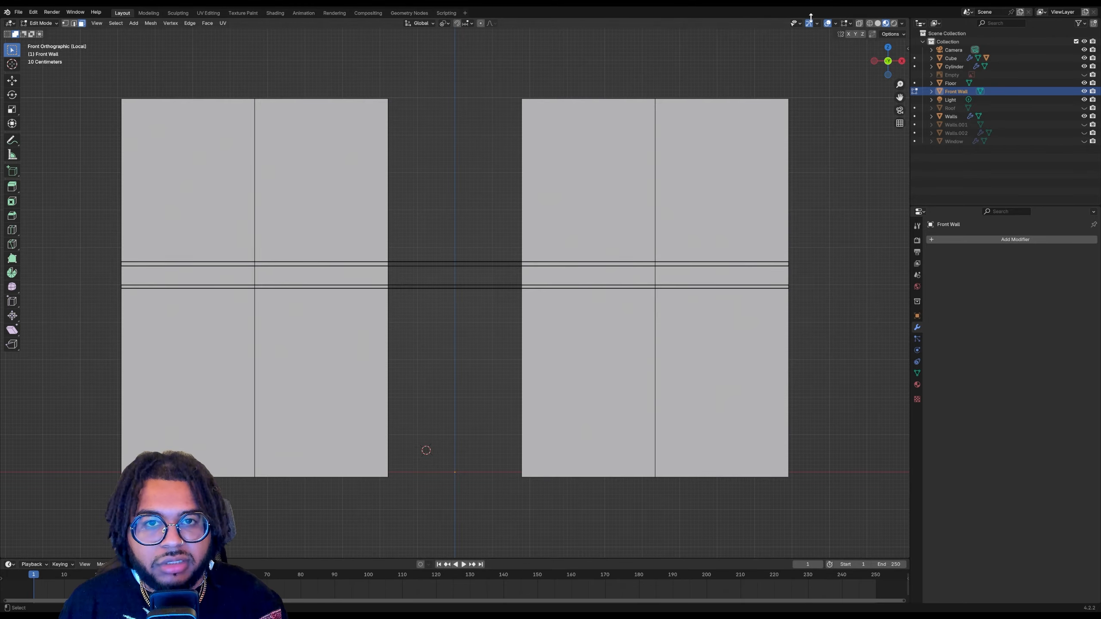
Add a Solidify modifier to the front wall with an offset of 0 and a thickness of 0.33 m
drag(887, 62, 954, 109)
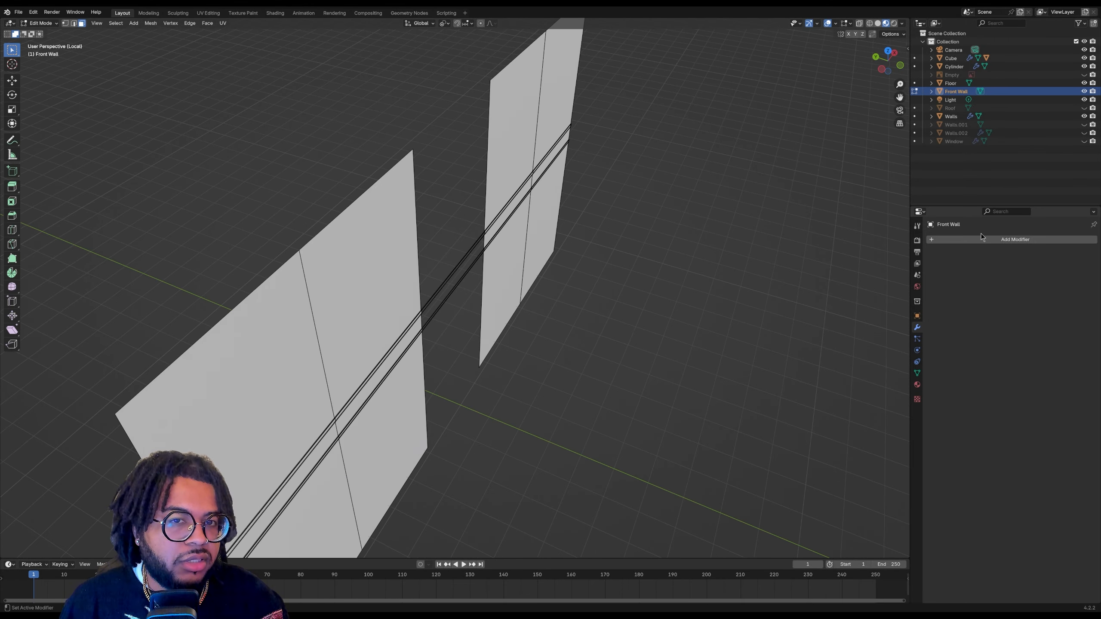
click(981, 236)
mouse_move(966, 256)
click(1011, 338)
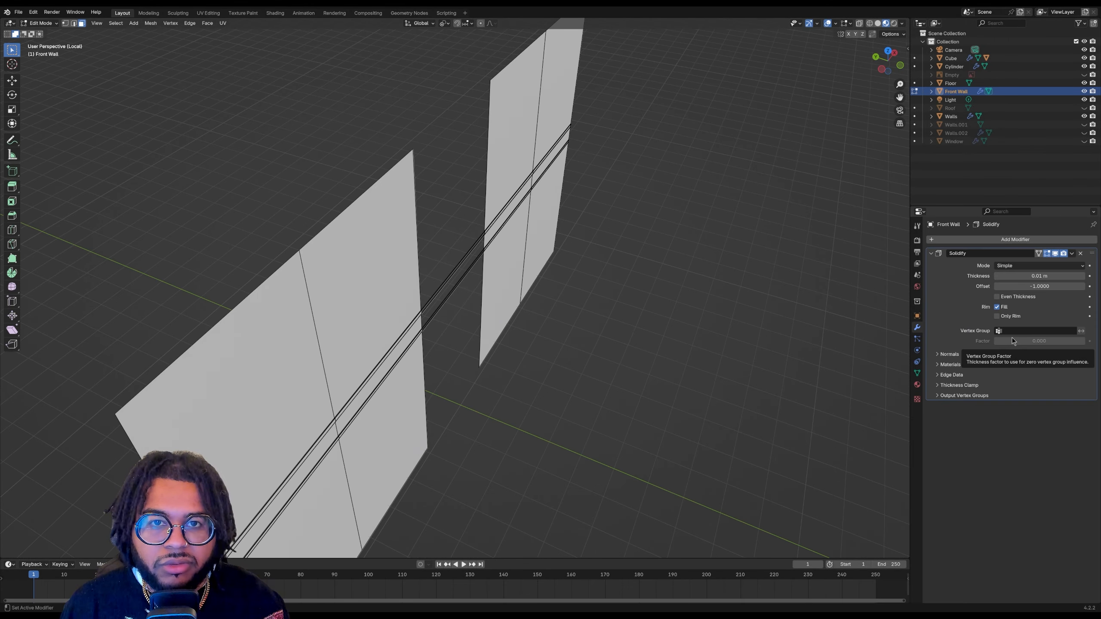
double_click(1059, 287)
text(0)
key(Return)
drag(1055, 276, 1097, 276)
Delete the leftover strip edges that span the doorway opening in the front wall
click(900, 65)
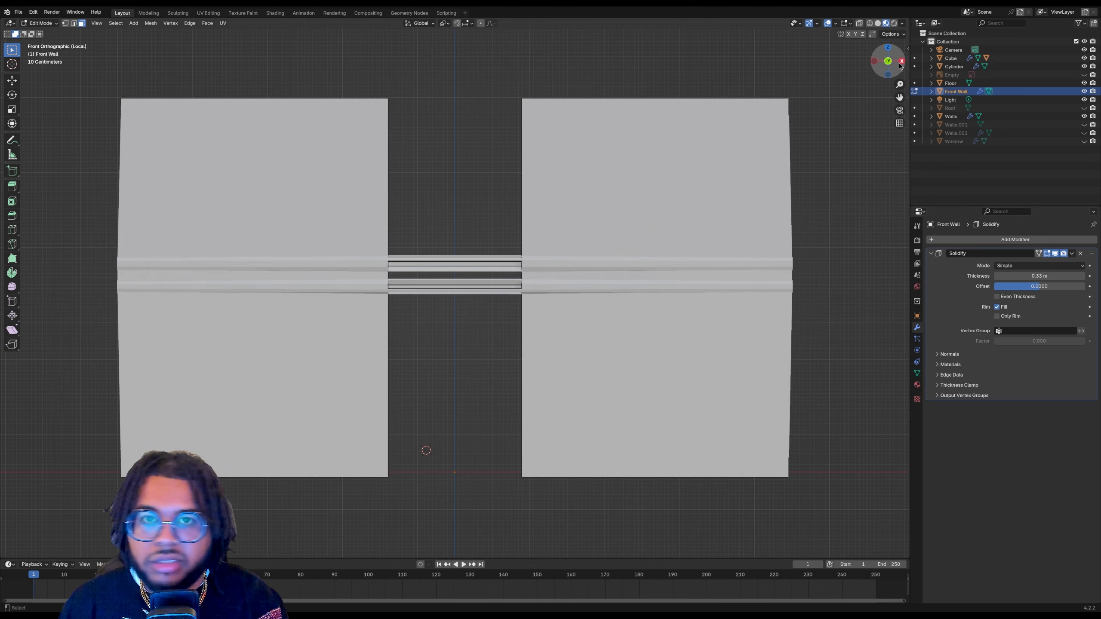
click(65, 24)
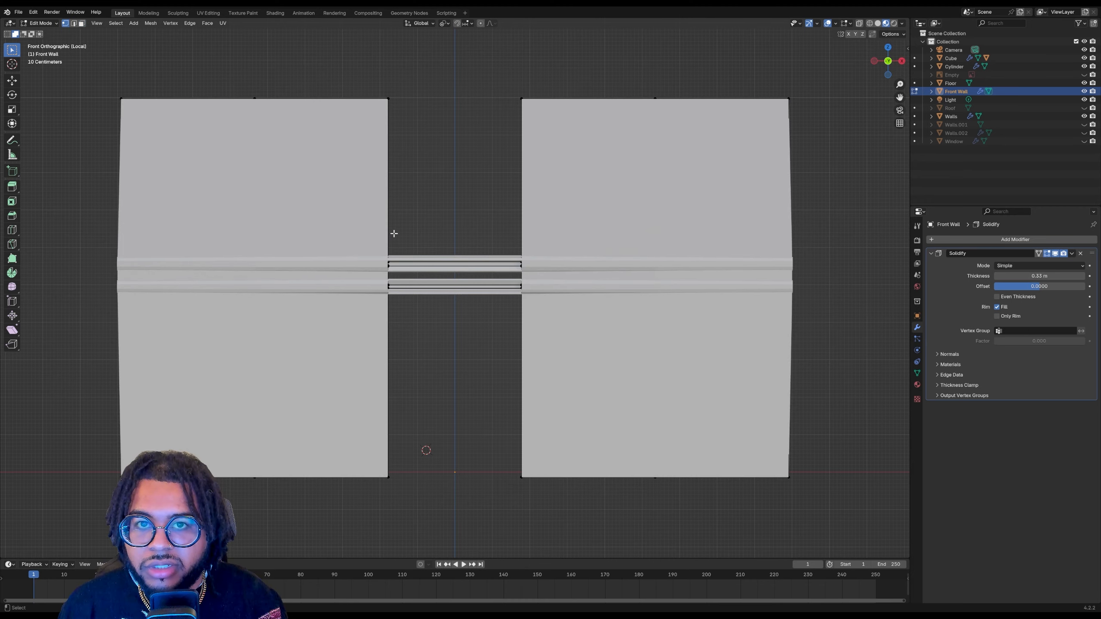
drag(390, 233, 522, 358)
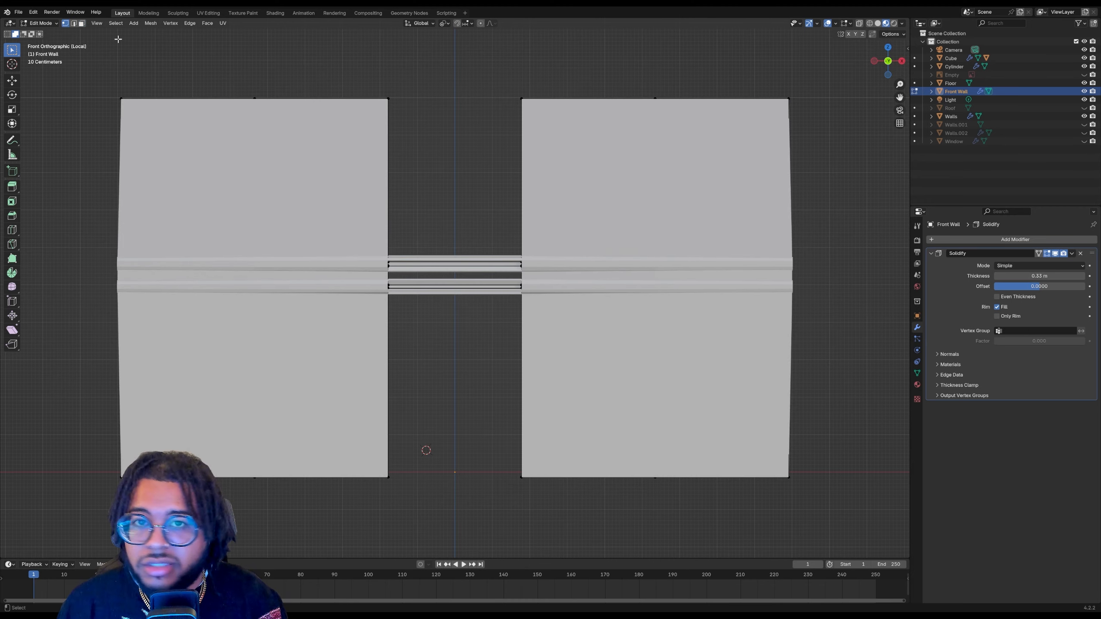
click(73, 23)
drag(408, 168, 494, 385)
right_click(492, 381)
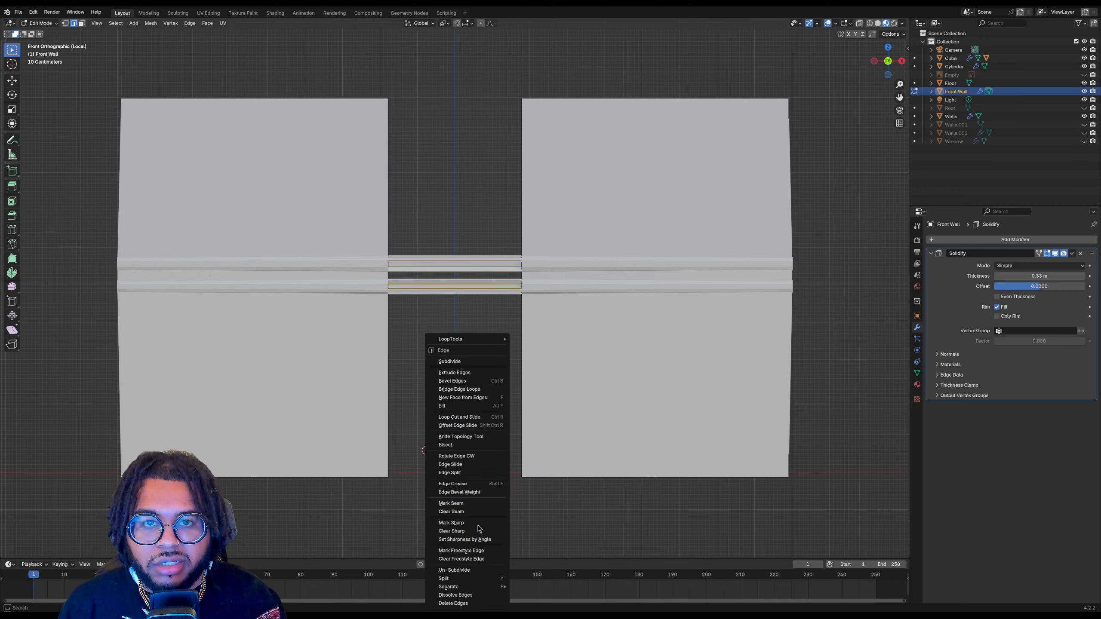
click(453, 603)
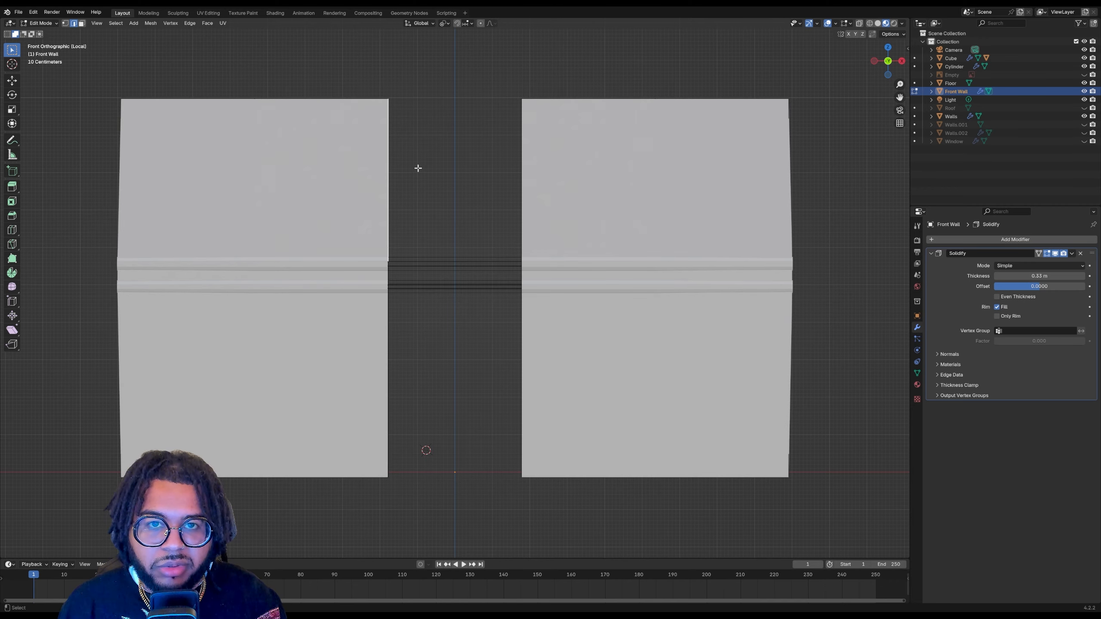
Delete the remaining loose horizontal edges still bridging the doorway between the two front wall halves
drag(418, 167, 498, 337)
right_click(498, 338)
click(498, 338)
key(ctrl+z)
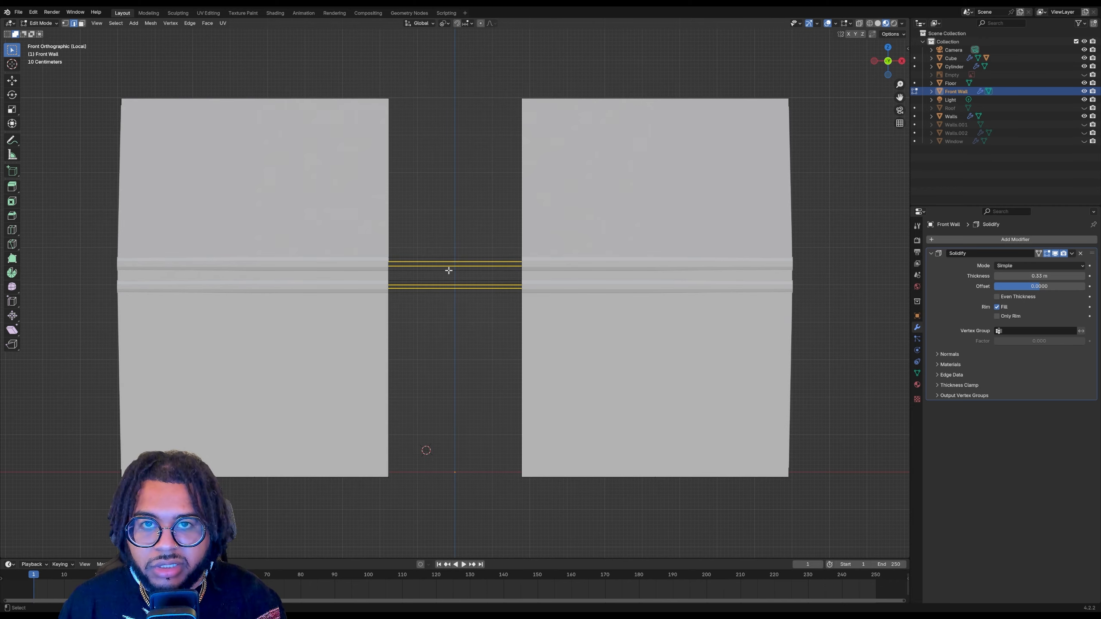
drag(423, 237, 455, 319)
right_click(452, 309)
click(453, 308)
middle_drag(452, 309, 515, 277)
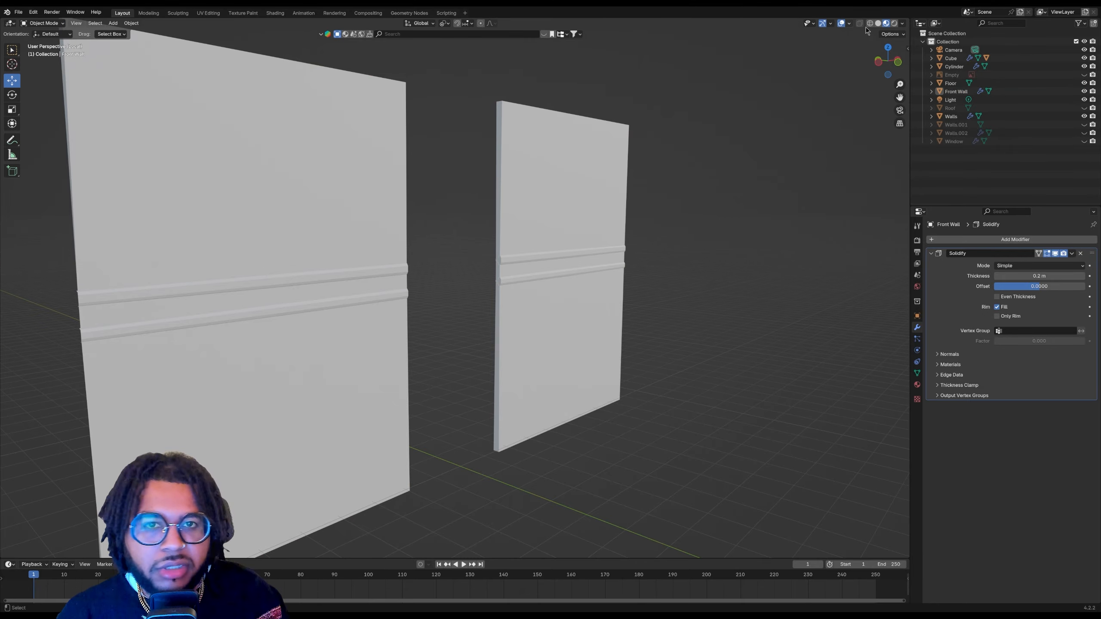
Leave the isolated view of the front wall and bring back the whole hall scene
mouse_move(887, 62)
mouse_down()
mouse_move(860, 109)
mouse_move(883, 56)
mouse_move(862, 102)
mouse_move(886, 69)
mouse_up()
scroll(709, 137, down, 4)
key(slash)
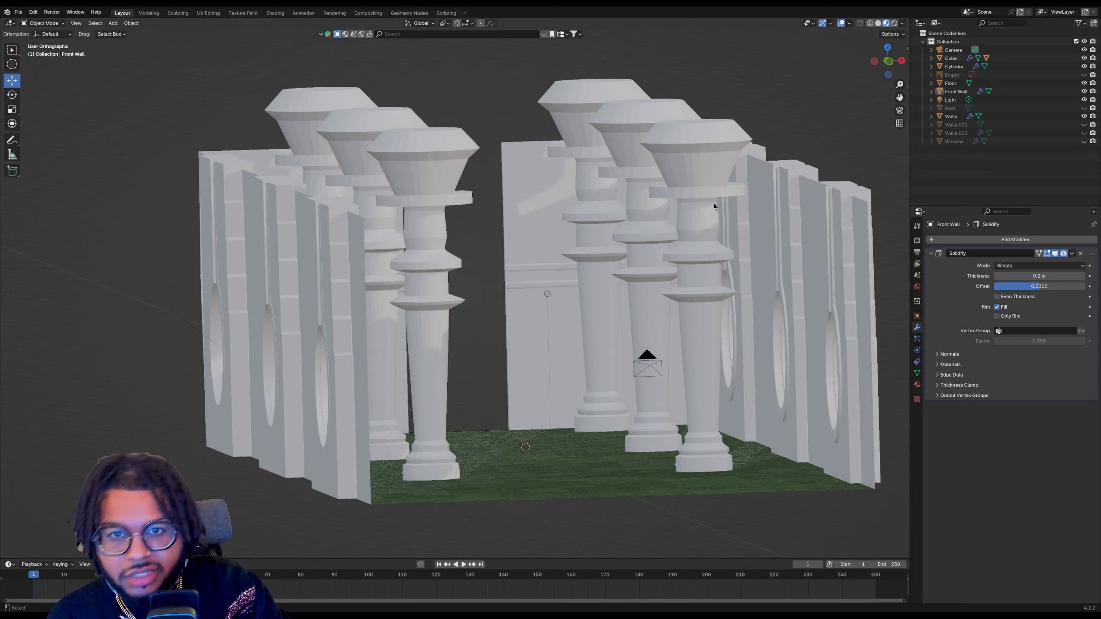
mouse_move(888, 62)
mouse_down()
mouse_move(860, 93)
mouse_move(882, 71)
mouse_move(860, 69)
mouse_move(884, 71)
mouse_up()
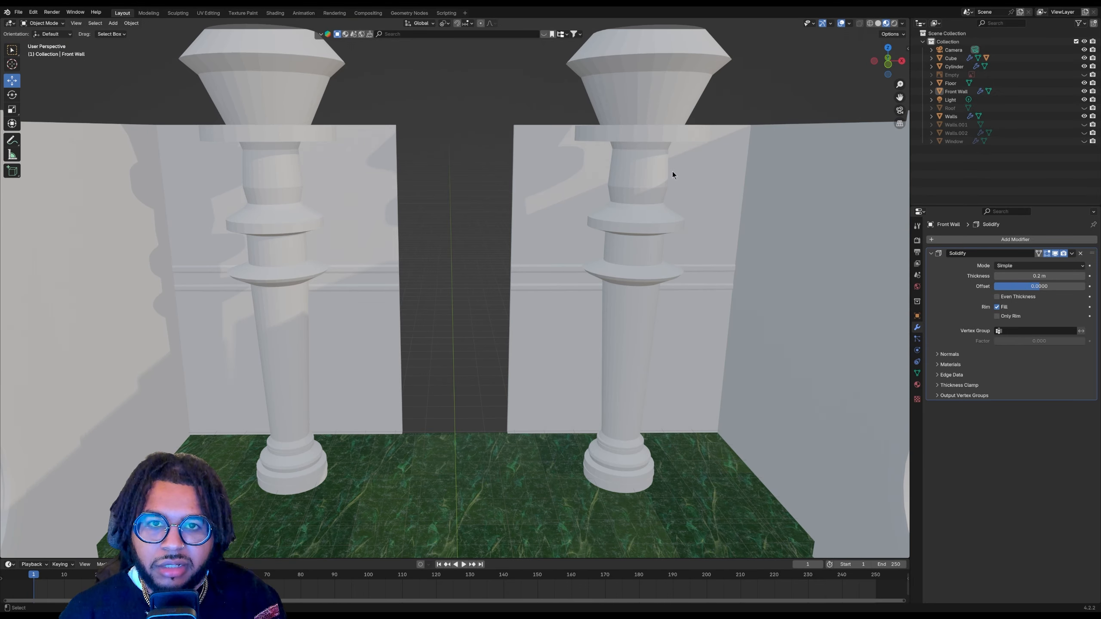
Try Shade Auto Smooth on the rows of columns
scroll(486, 257, down, 4)
click(230, 280)
right_click(231, 280)
click(230, 279)
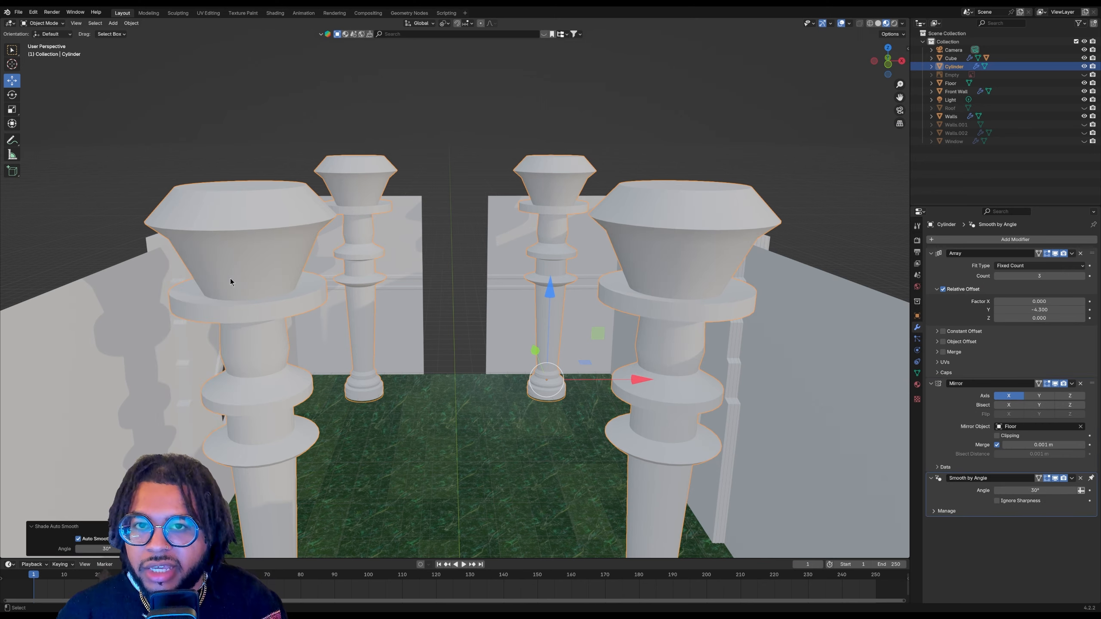
key(ctrl+z)
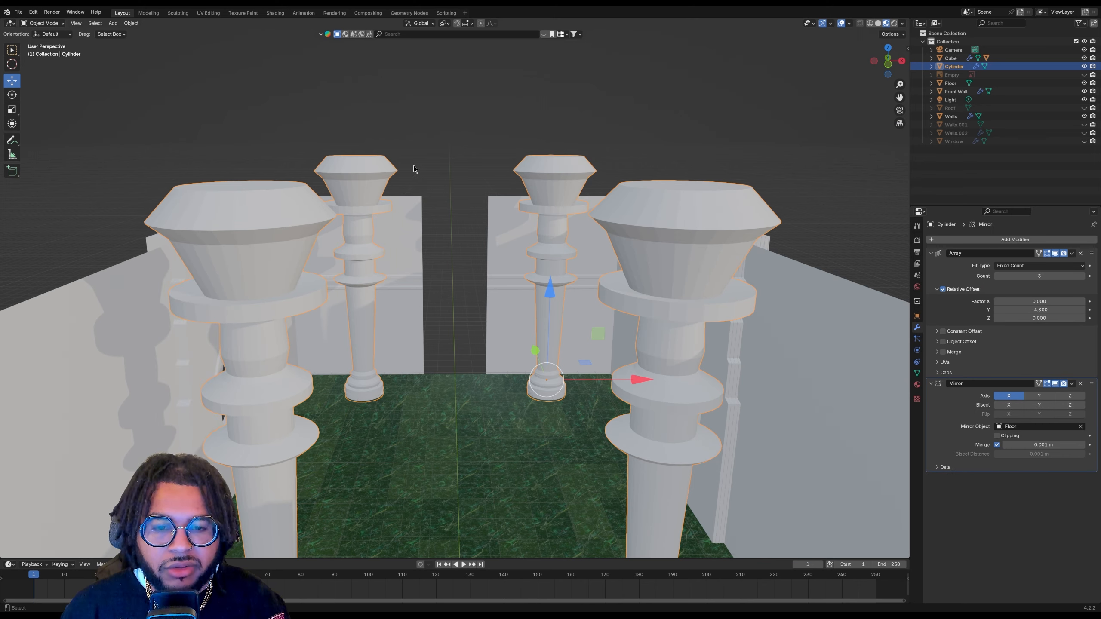
Narrow the front wall's doorway by moving its two inner vertical edges toward the centre along X, with X-ray enabled
click(414, 162)
scroll(418, 149, down, 6)
drag(900, 60, 892, 58)
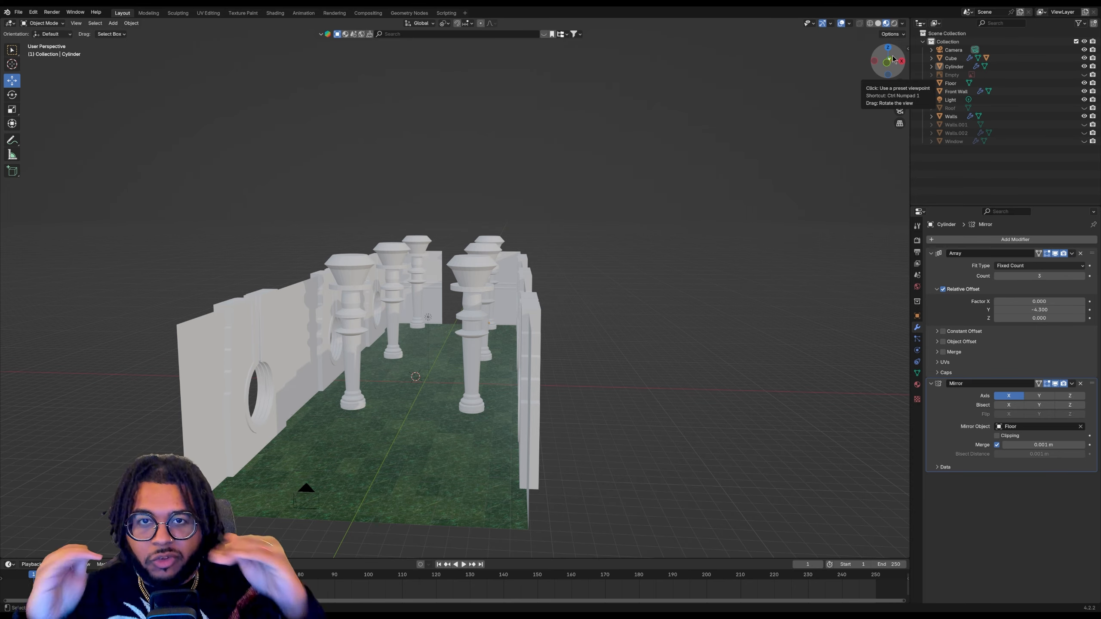
click(888, 61)
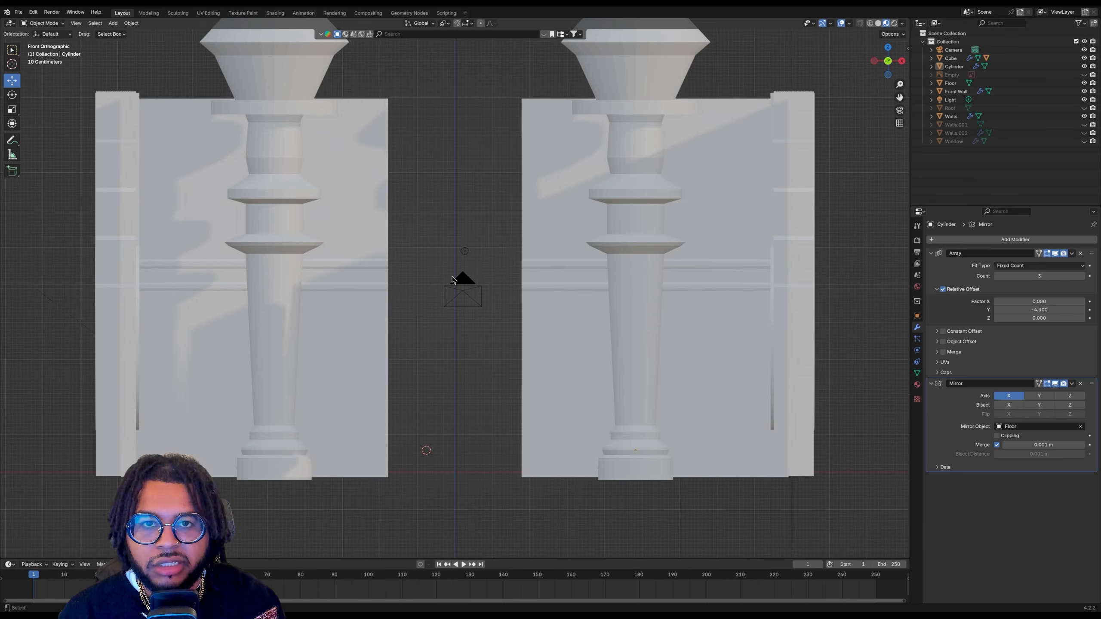
click(351, 133)
key(Tab)
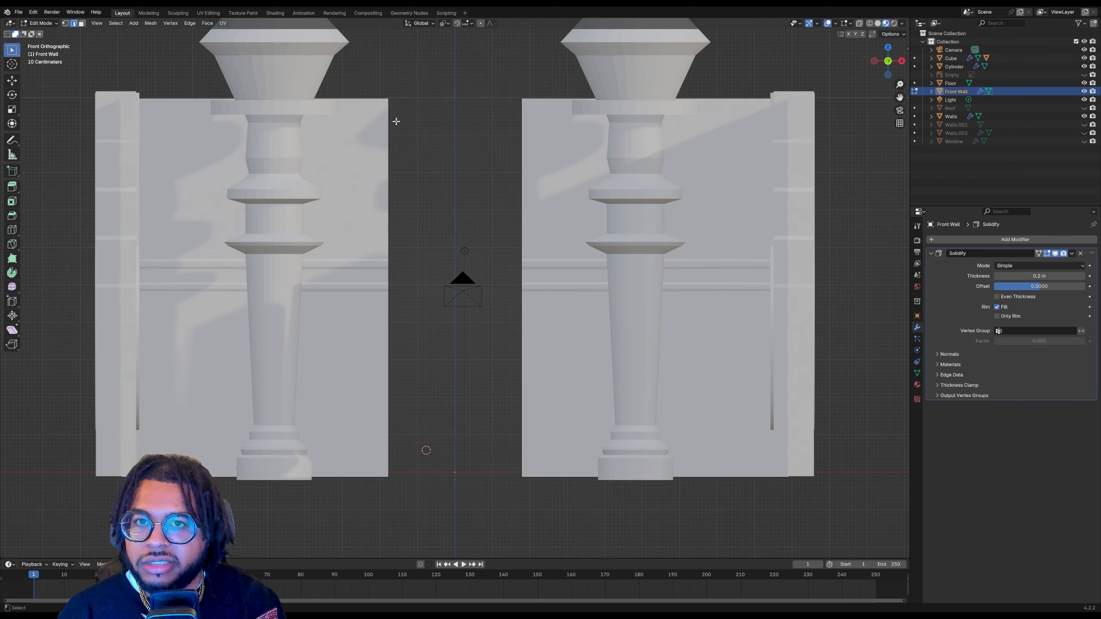
click(859, 23)
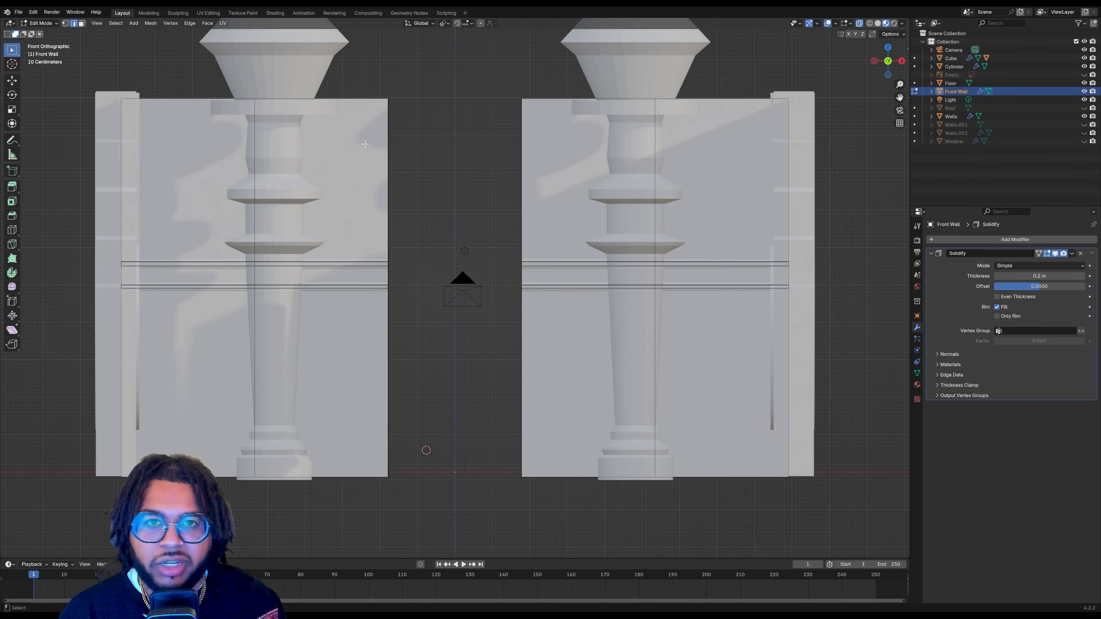
alt+click(388, 136)
click(12, 80)
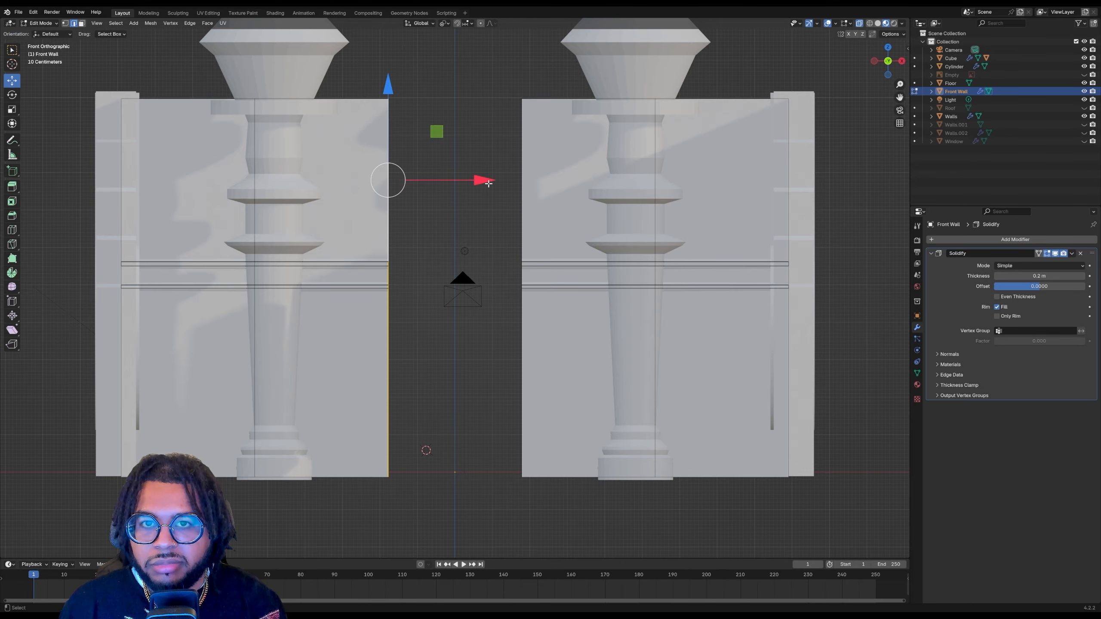
drag(488, 183, 583, 172)
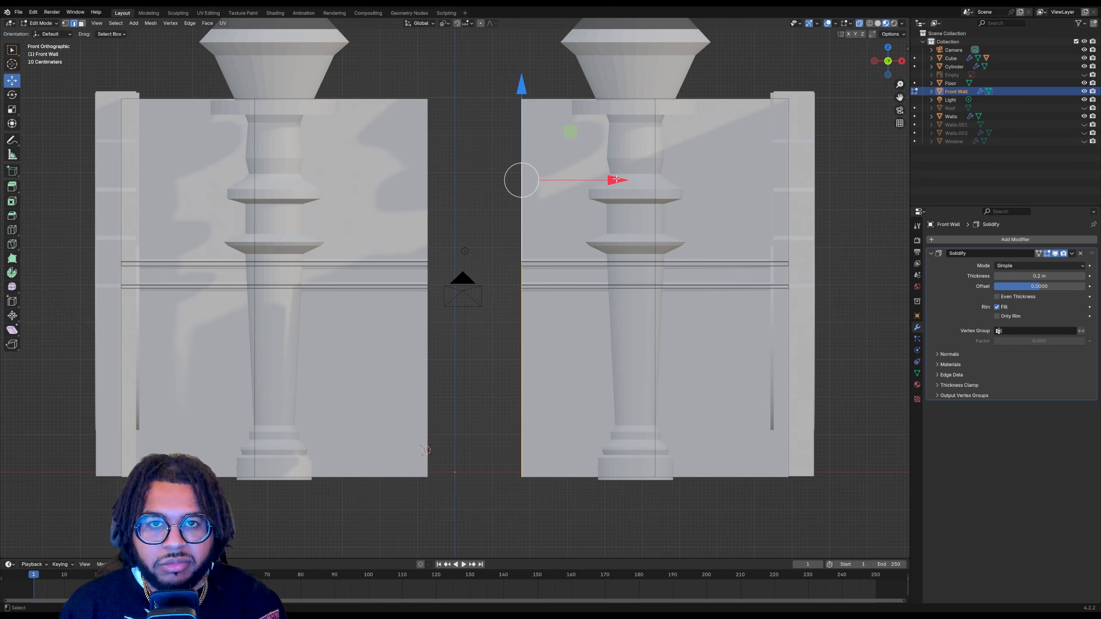
Try to fill the doorway with a face between its two inner vertical edges
middle_drag(590, 176, 508, 134)
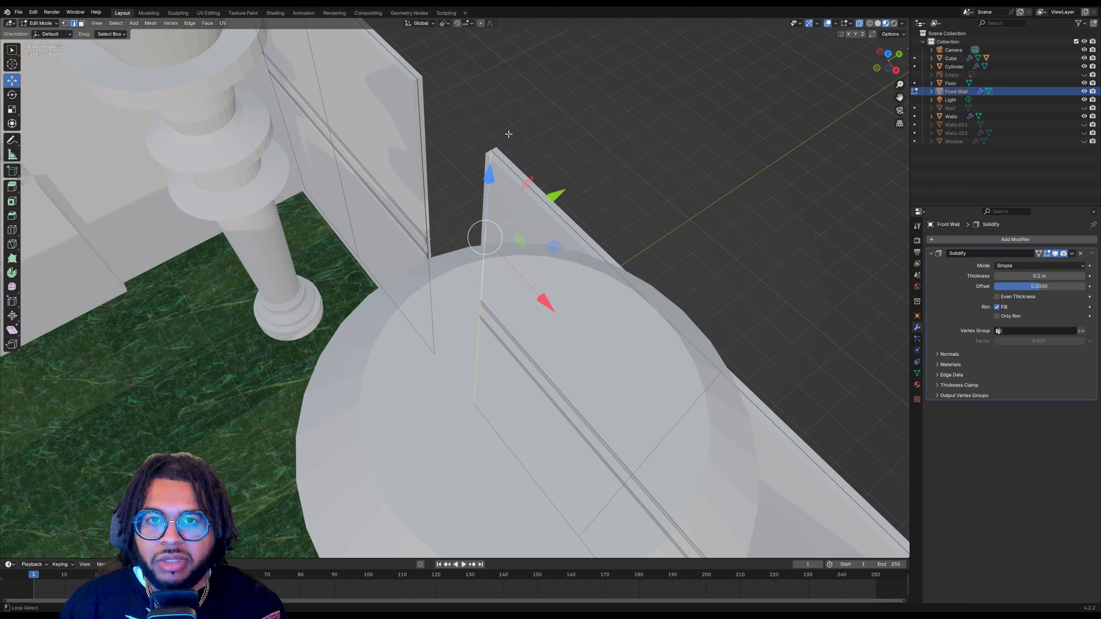
shift+click(418, 123)
right_click(419, 125)
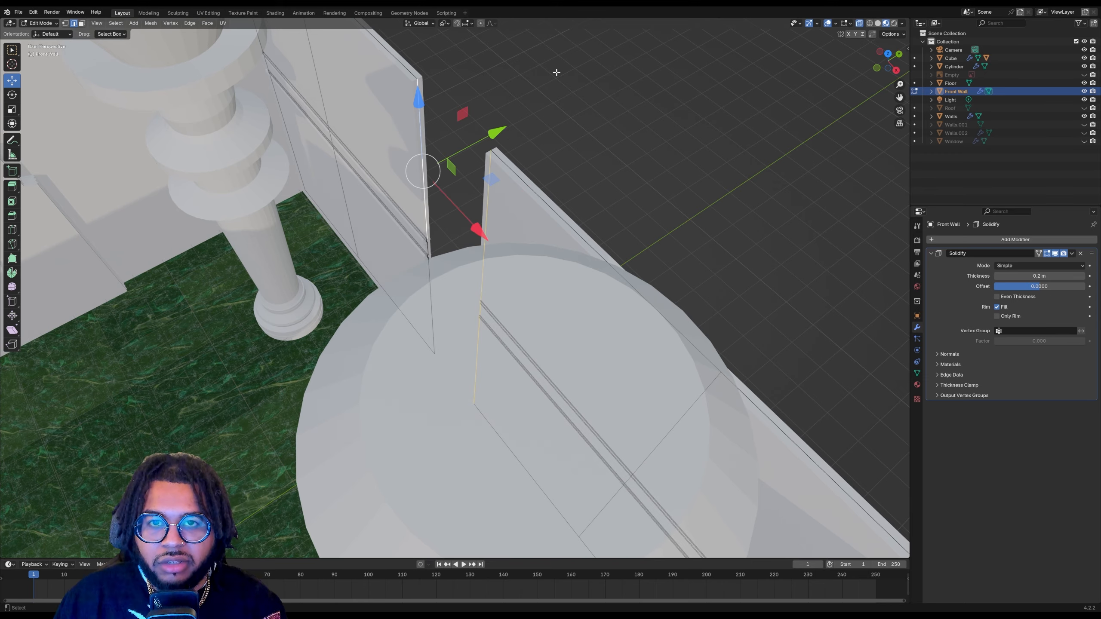
key(f)
drag(882, 67, 938, 20)
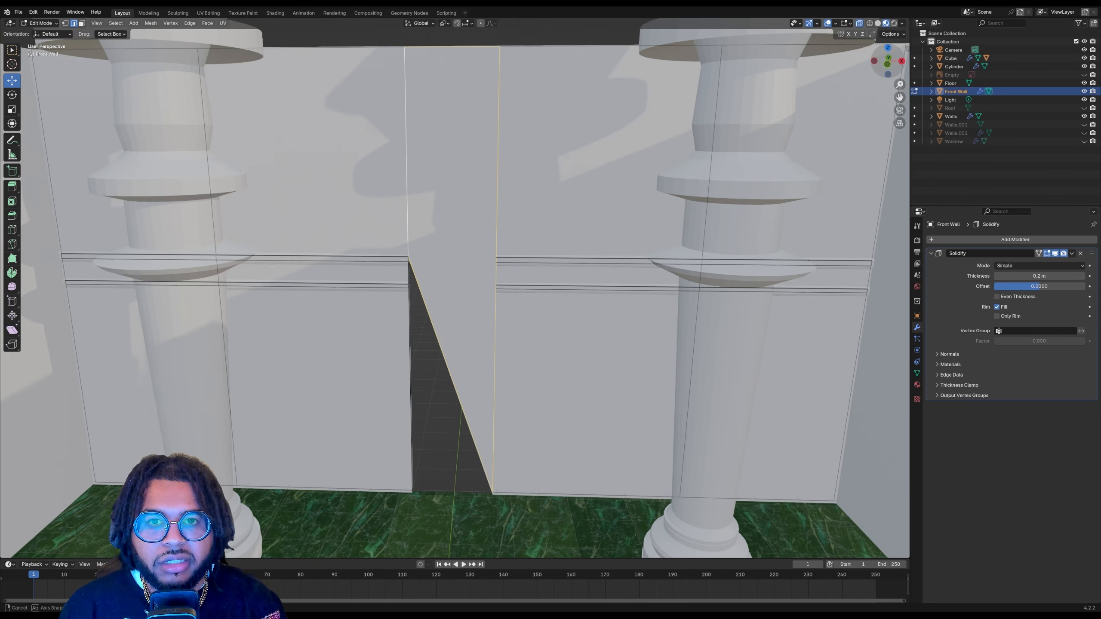
key(ctrl+z)
Fill the full height of the doorway with a face and separate it into its own object
alt+shift+click(425, 496)
middle_drag(424, 495, 437, 239)
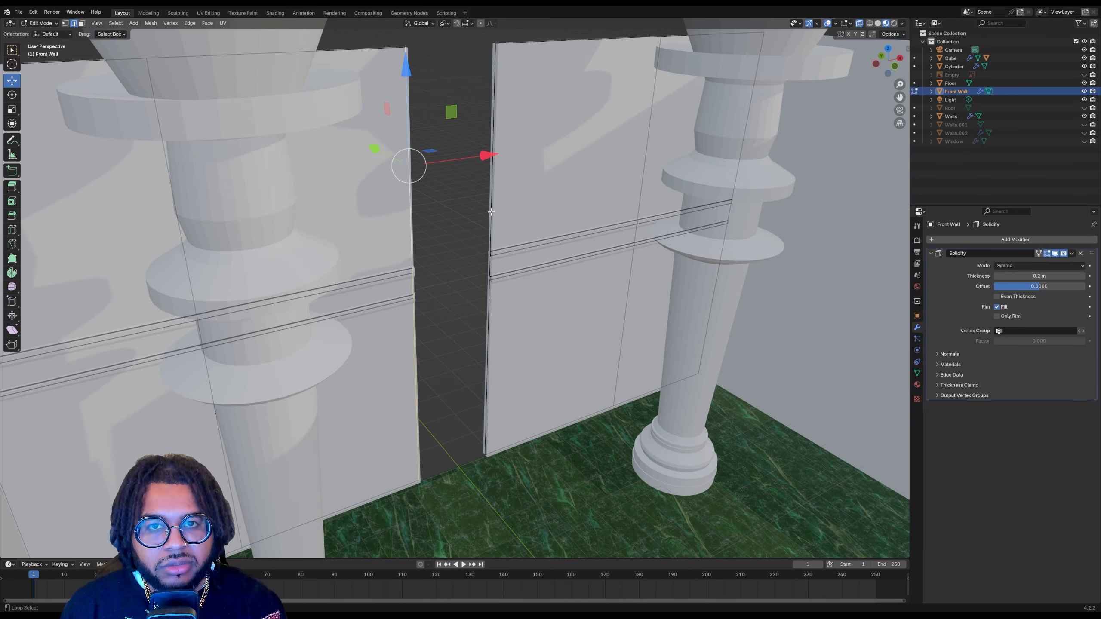
key(f)
click(894, 66)
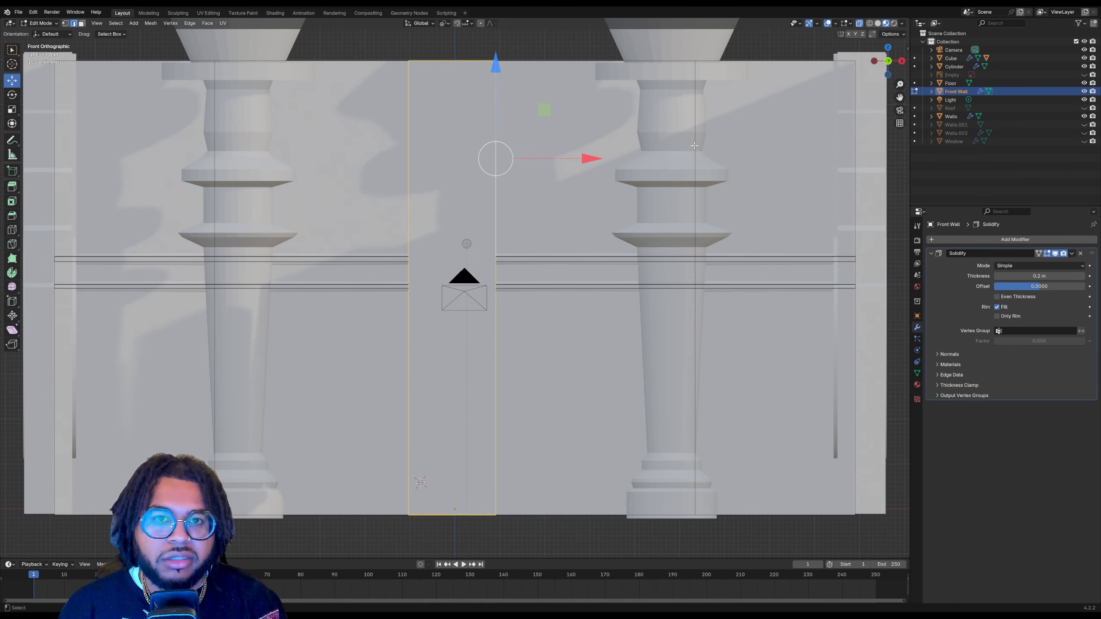
click(41, 23)
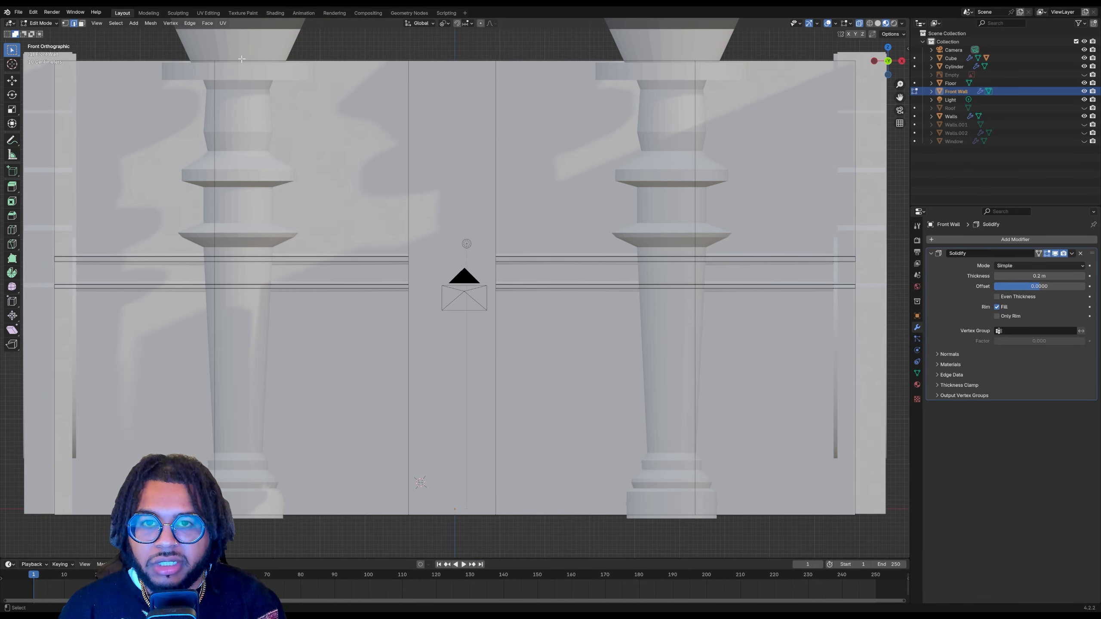
click(81, 24)
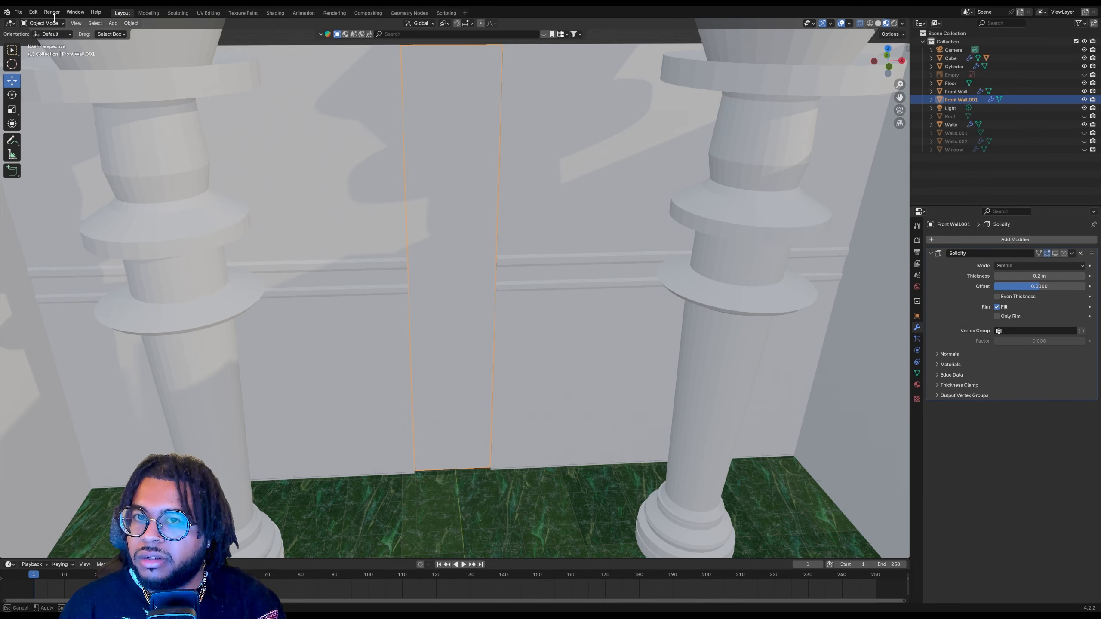
Delete the separated panel filling the doorway
click(12, 229)
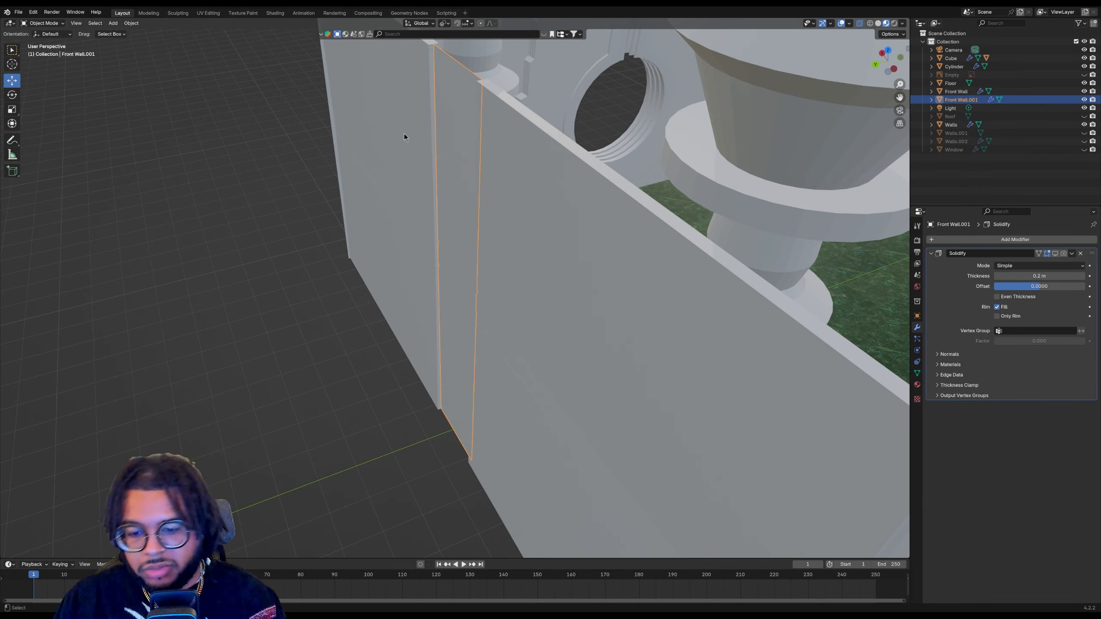
key(Delete)
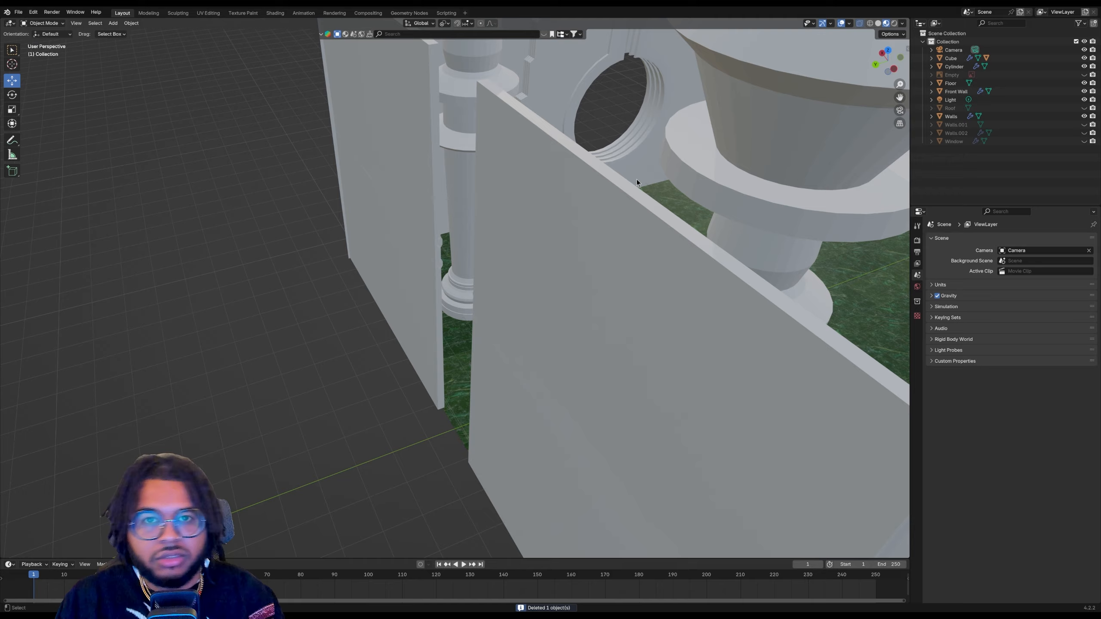
Add a plane at the front doorway, moved along Y, and rotate it 90° about X to stand upright
click(112, 23)
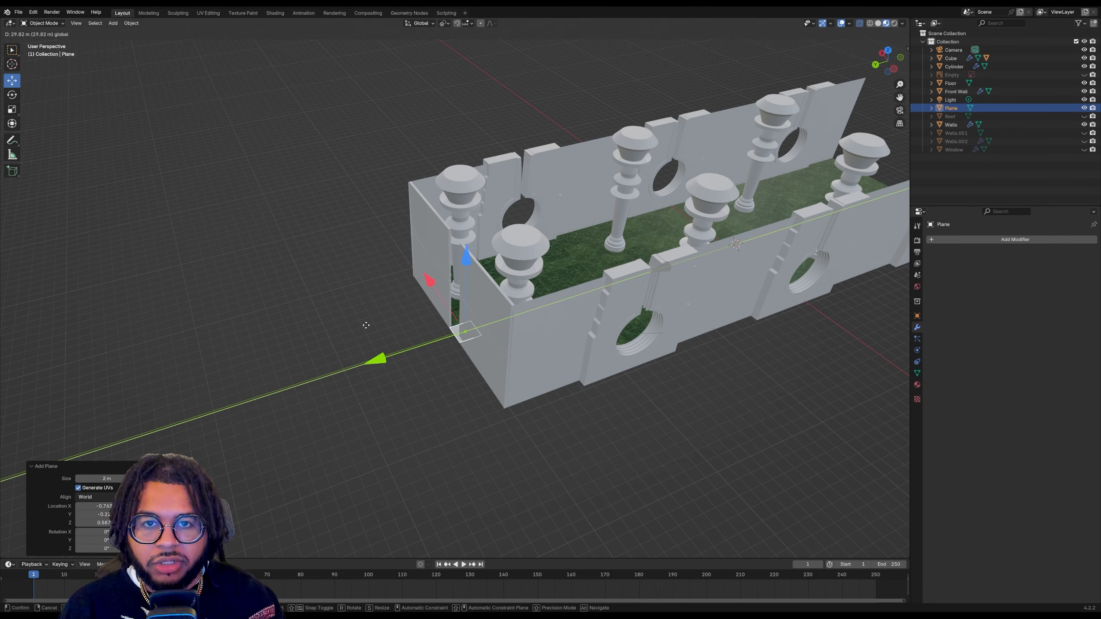
drag(448, 270, 391, 331)
drag(390, 331, 384, 352)
text(9)
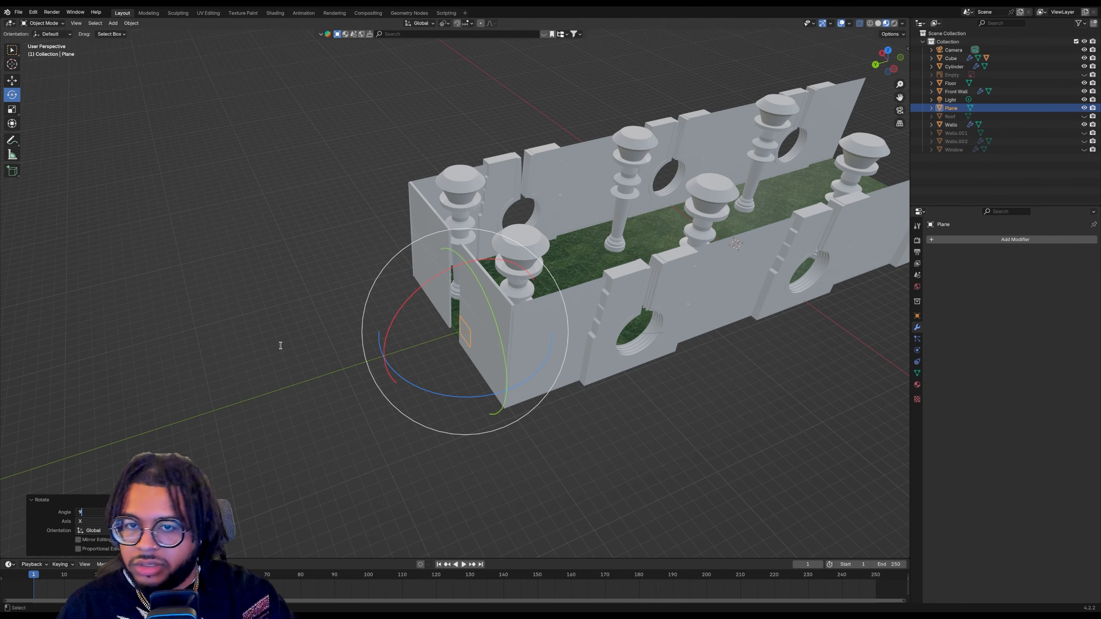
text(0)
key(Return)
Move the plane's face so it lines up with the doorway's left side and the base of the wall
key(KP_1)
scroll(453, 332, up, 4)
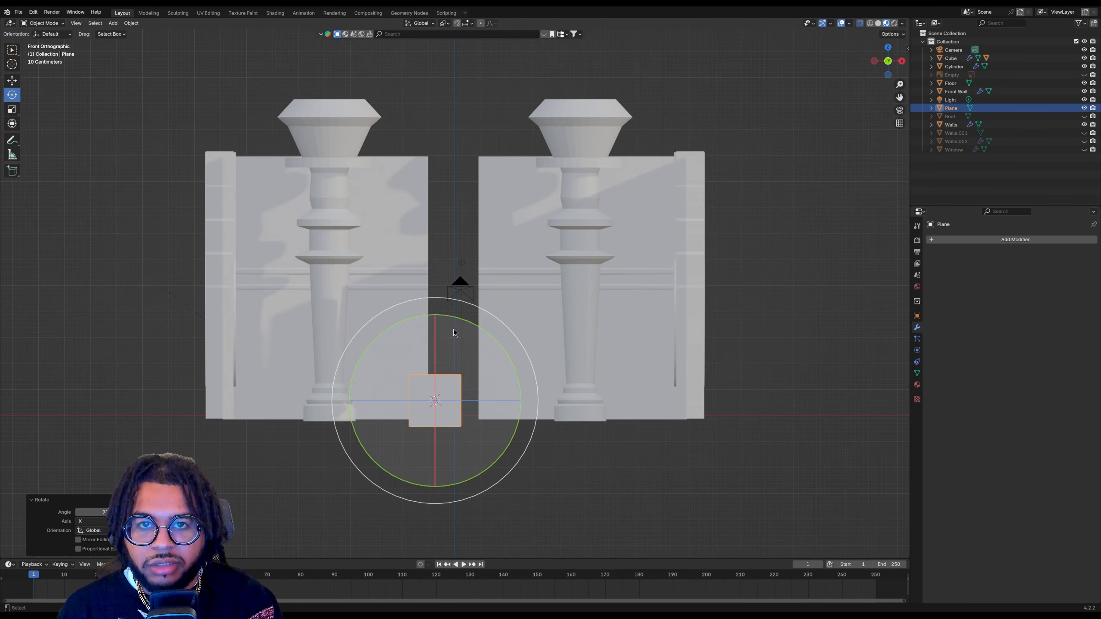
click(11, 80)
click(41, 23)
click(39, 44)
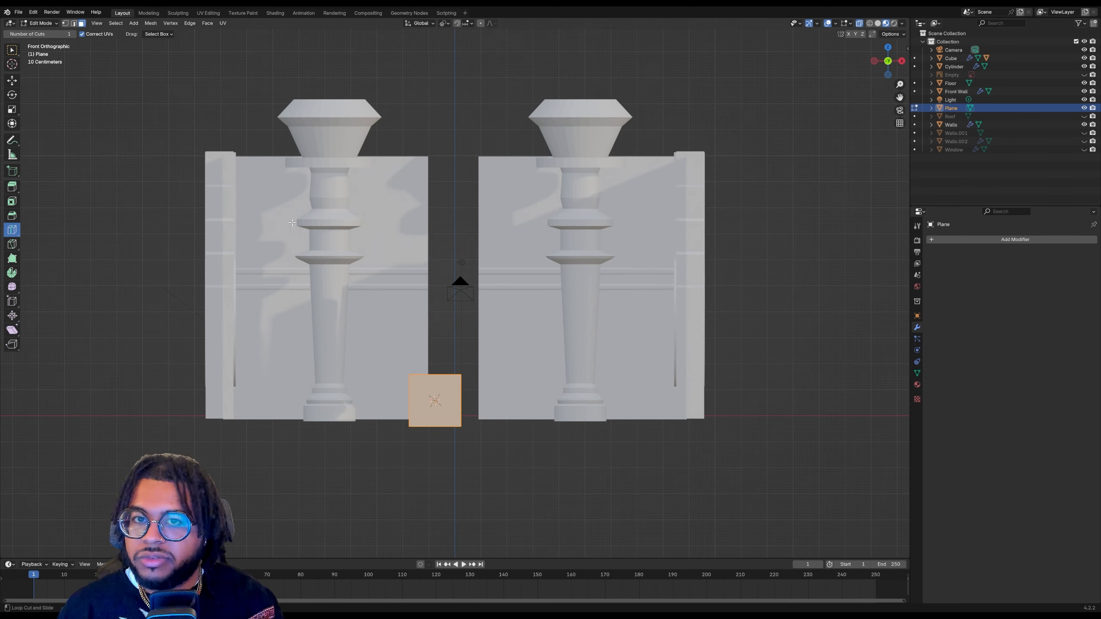
click(11, 80)
drag(531, 401, 550, 401)
mouse_move(454, 303)
mouse_down()
mouse_move(454, 287)
mouse_move(454, 297)
mouse_up()
Raise the plane's top edge about 8.18 m along Z to the top of the front wall
key(2)
click(454, 368)
drag(453, 298, 448, 87)
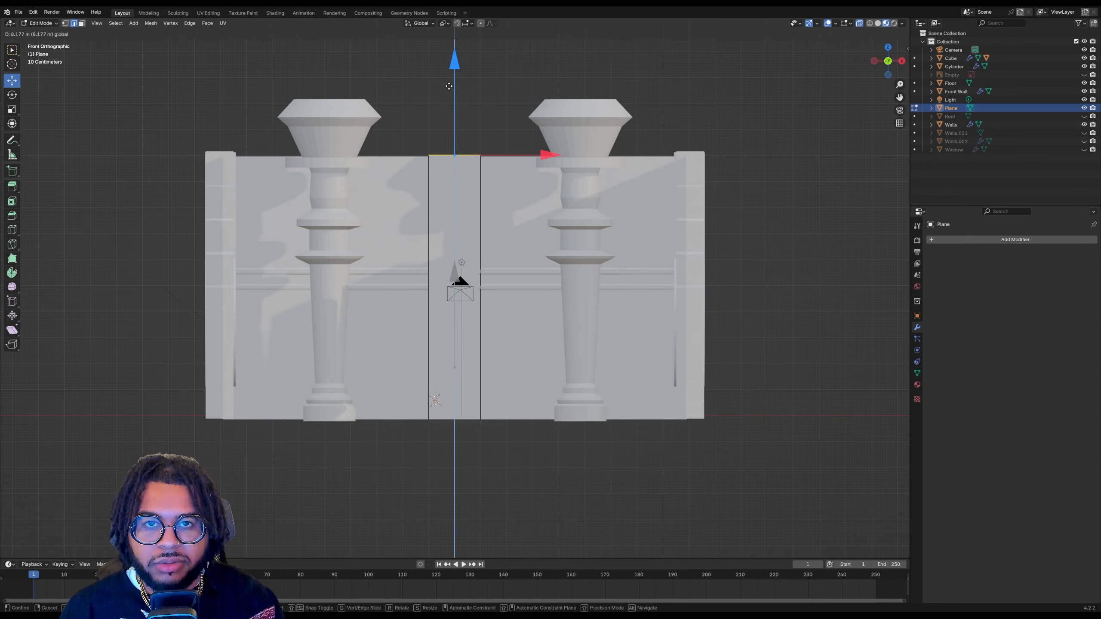
middle_drag(449, 87, 422, 130)
Shift the plane's right edge slightly inward along X to match the doorway's right side
middle_drag(442, 287, 473, 223)
key(KP_1)
click(480, 223)
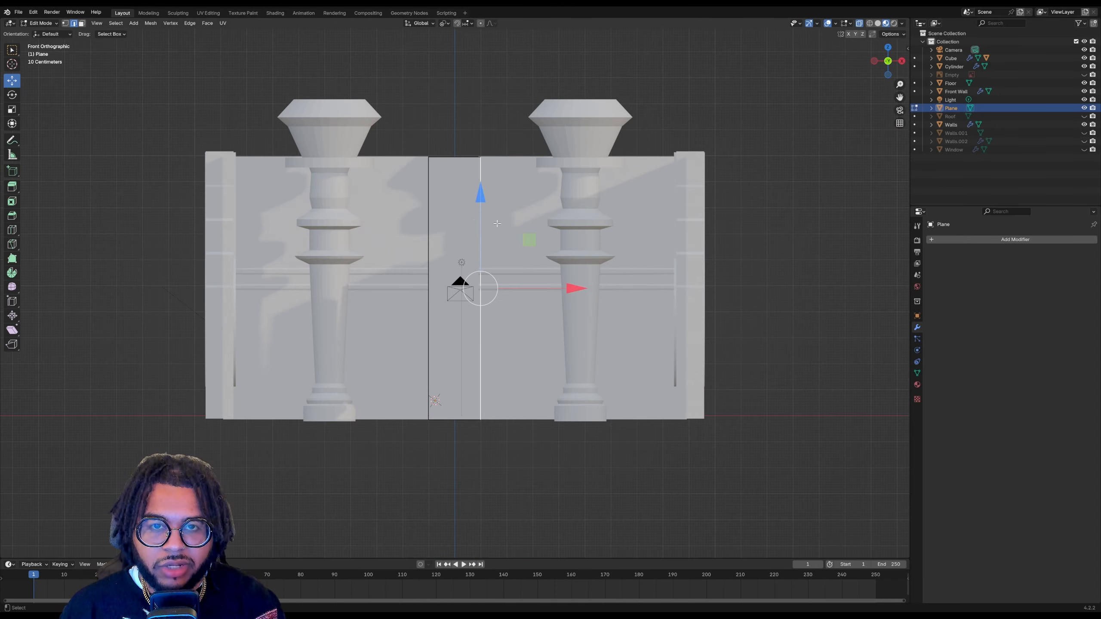
drag(577, 288, 574, 289)
click(480, 52)
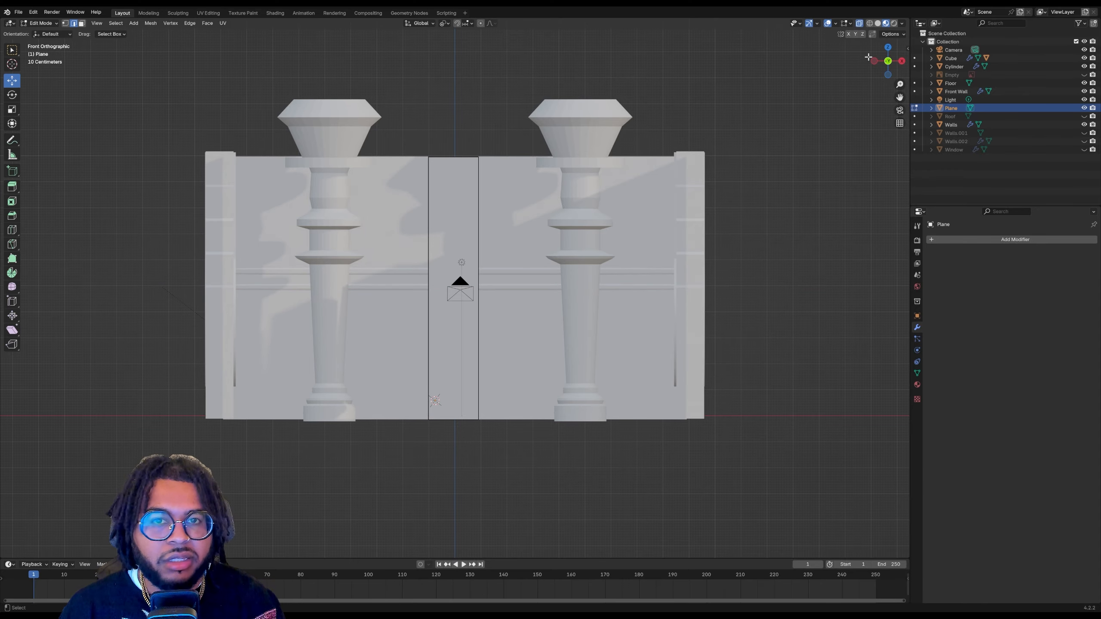
Add one vertical loop cut down the centre of the door plane and switch to face selection
drag(880, 60, 886, 126)
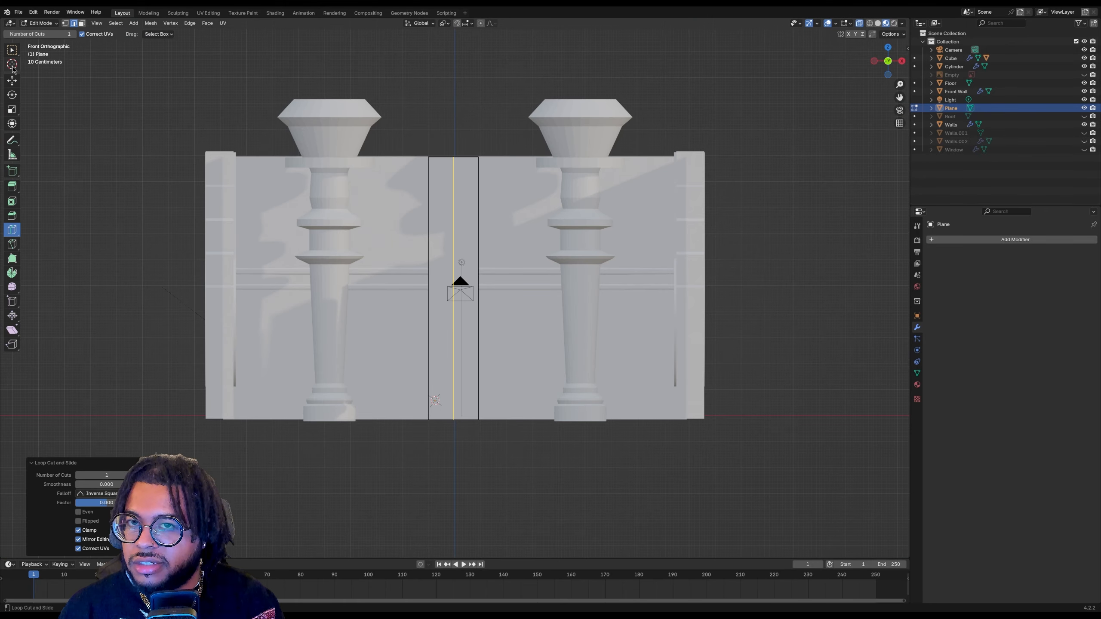
click(12, 50)
click(82, 24)
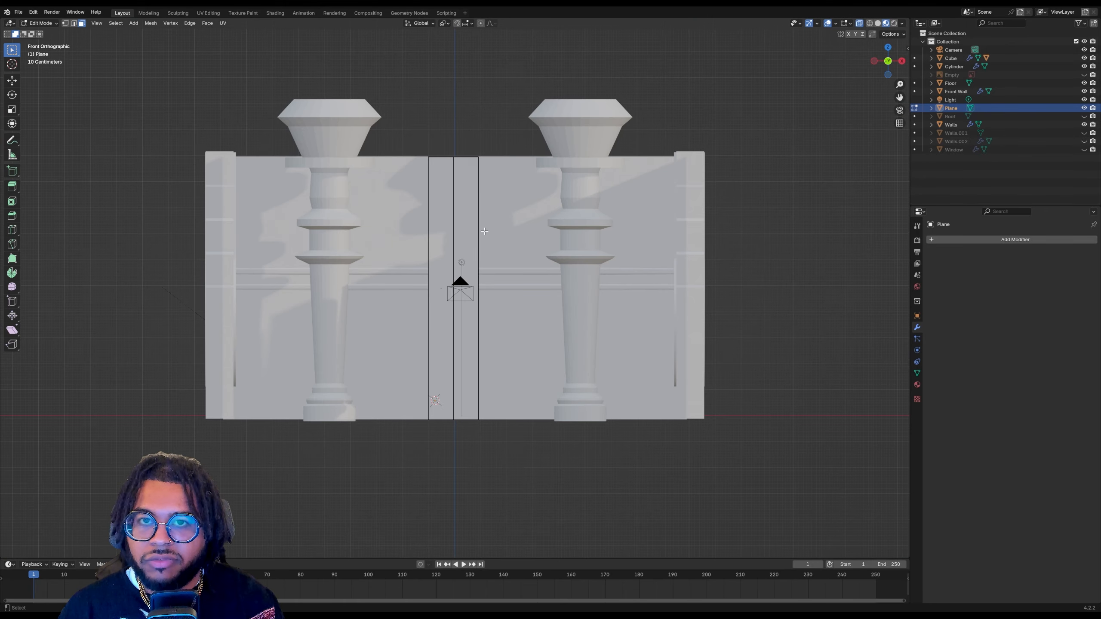
Delete the left half of the divided door plane, keeping only the right-hand face
right_click(440, 221)
click(443, 349)
right_click(444, 350)
click(433, 498)
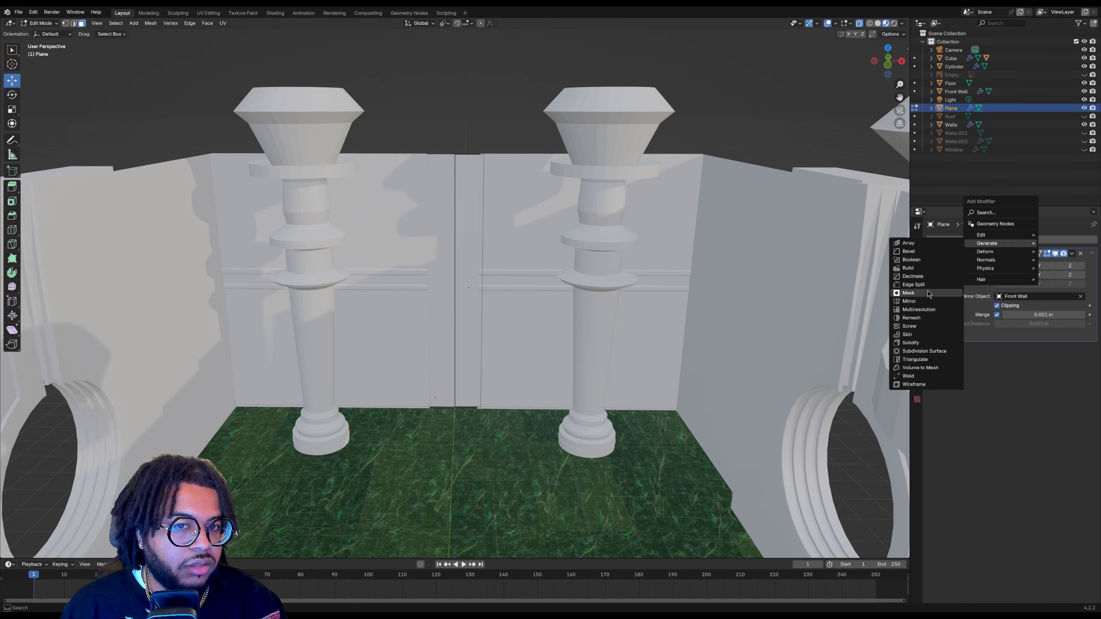
Add a Solidify modifier to the door plane with an offset of 0 and a thickness of 0.31 m
click(920, 299)
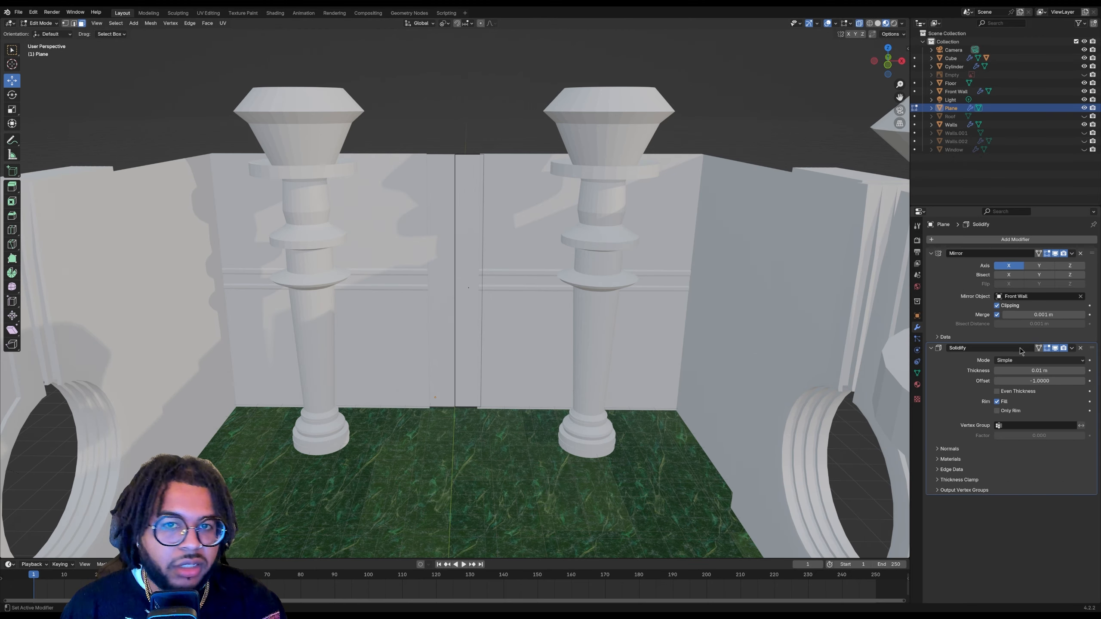
double_click(1035, 381)
text(0)
key(Return)
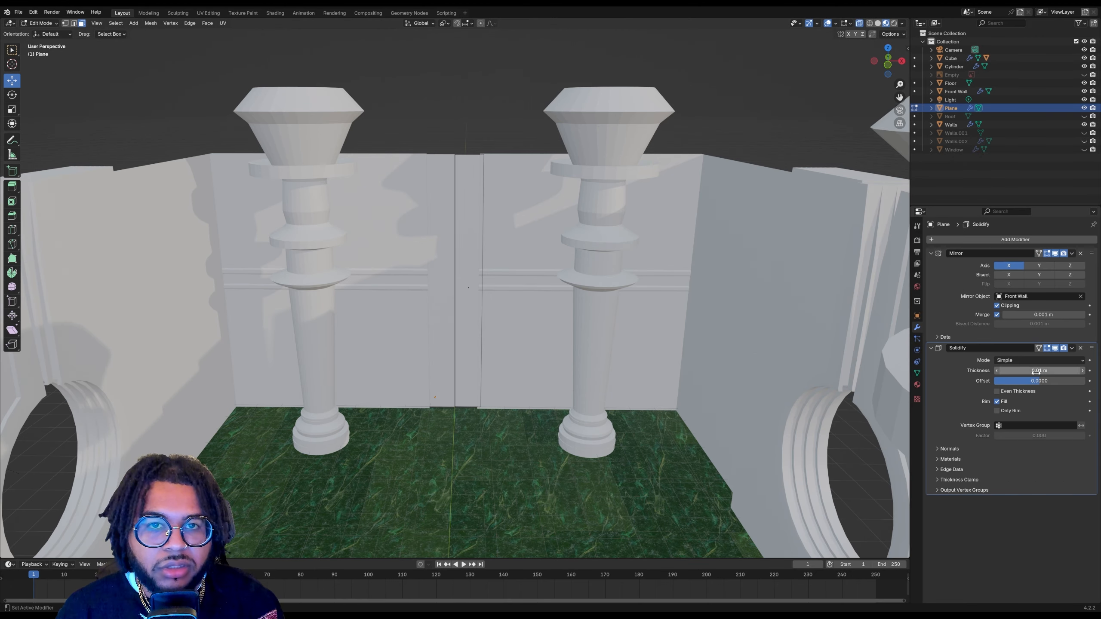
drag(1036, 371, 1065, 372)
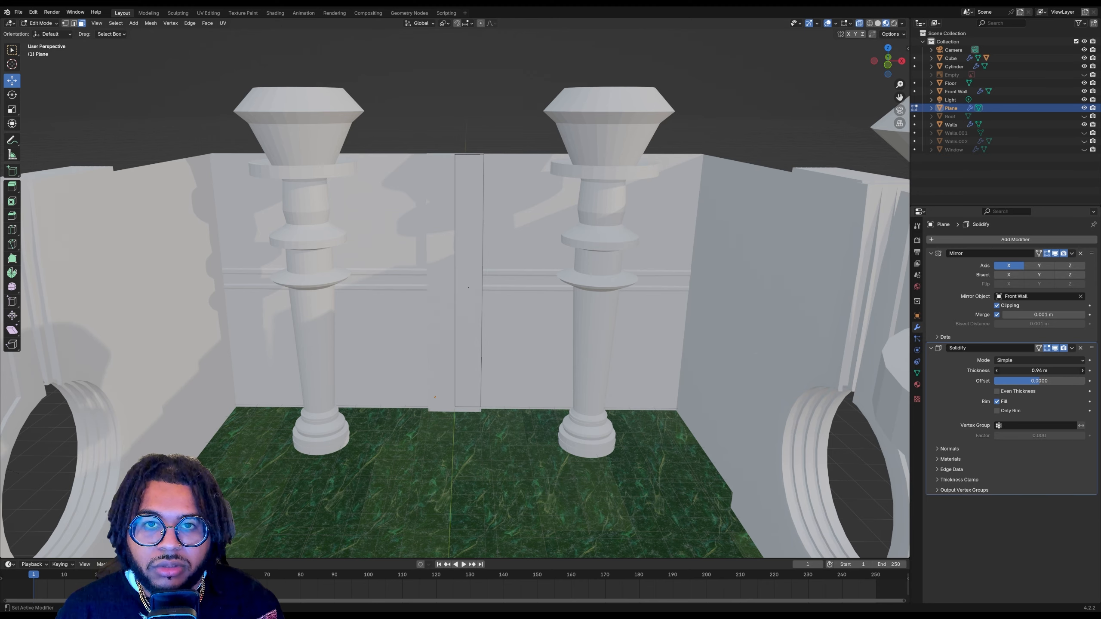
Lower the door's top edge about 1.1 m along Z below the top of the front wall
key(KP_1)
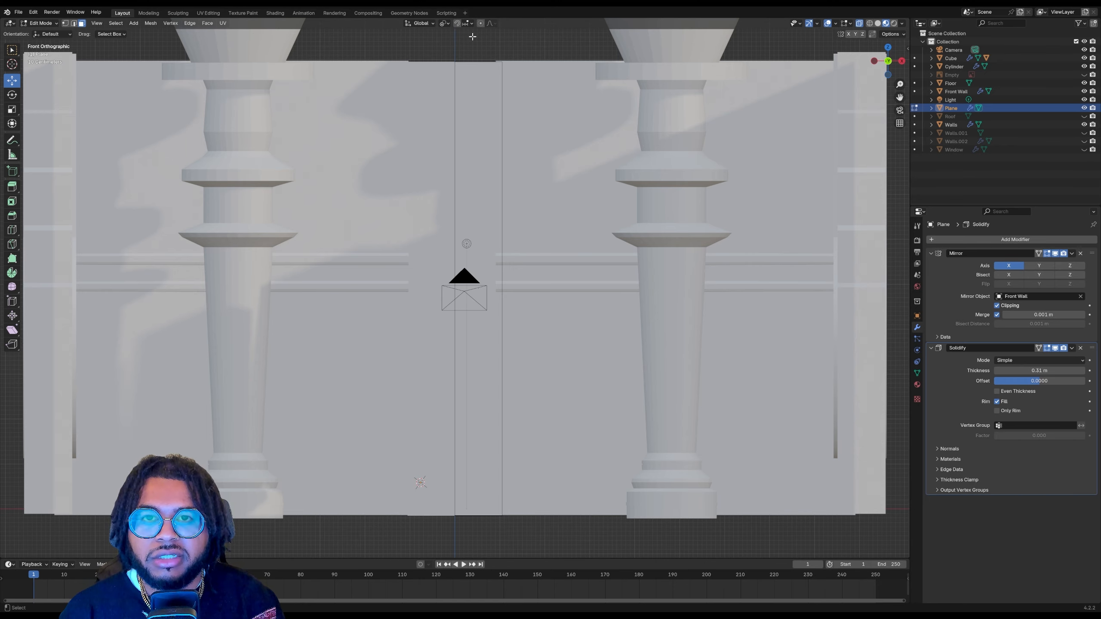
drag(478, 28, 479, 94)
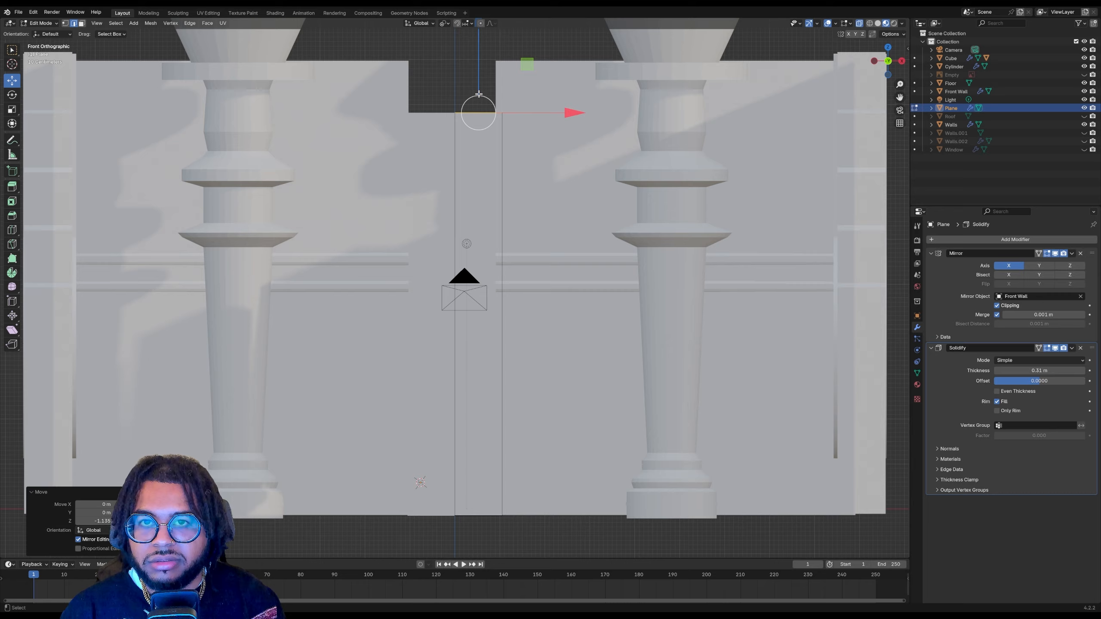
middle_drag(479, 94, 491, 154)
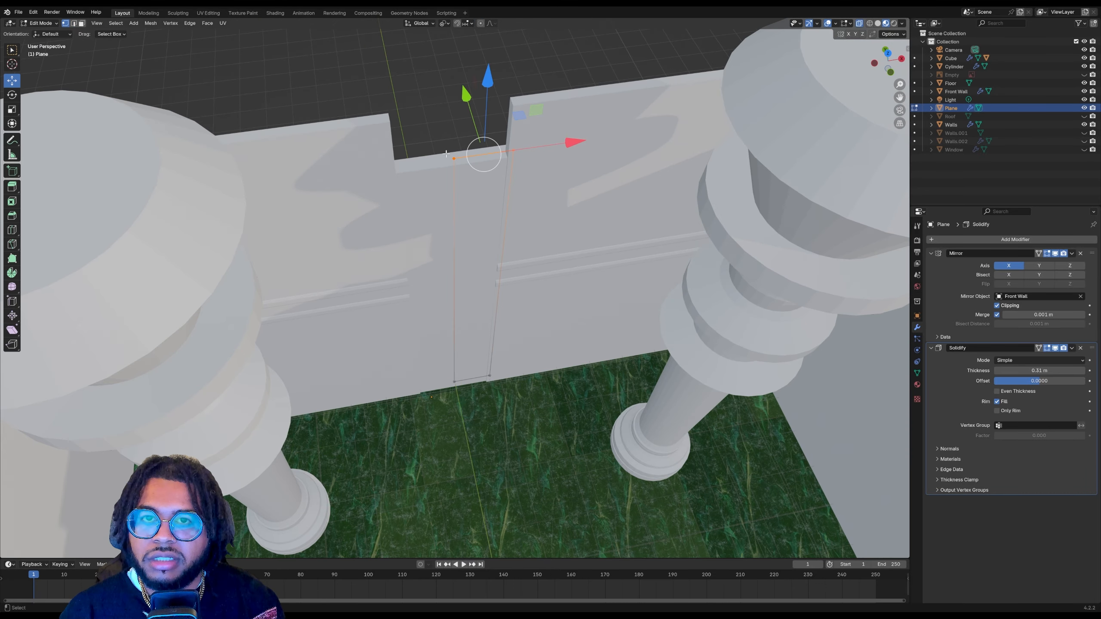
Raise the door's centre top vertex about 1.16 m along Z to form a peak at the top of the wall
key(1)
click(447, 155)
key(KP_1)
key(g)
key(z)
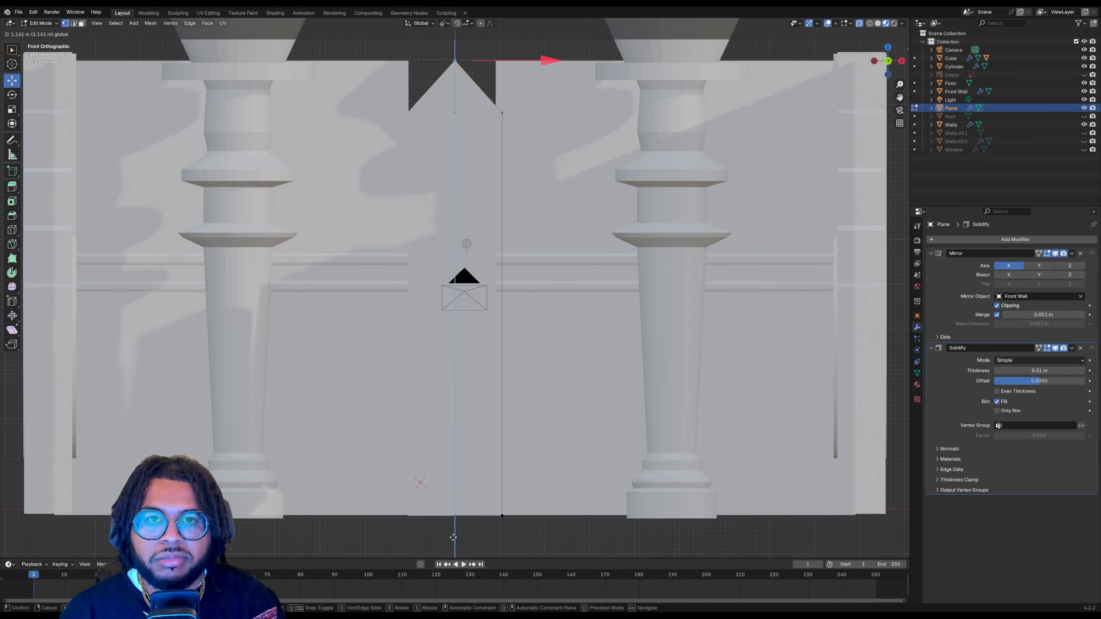
click(452, 536)
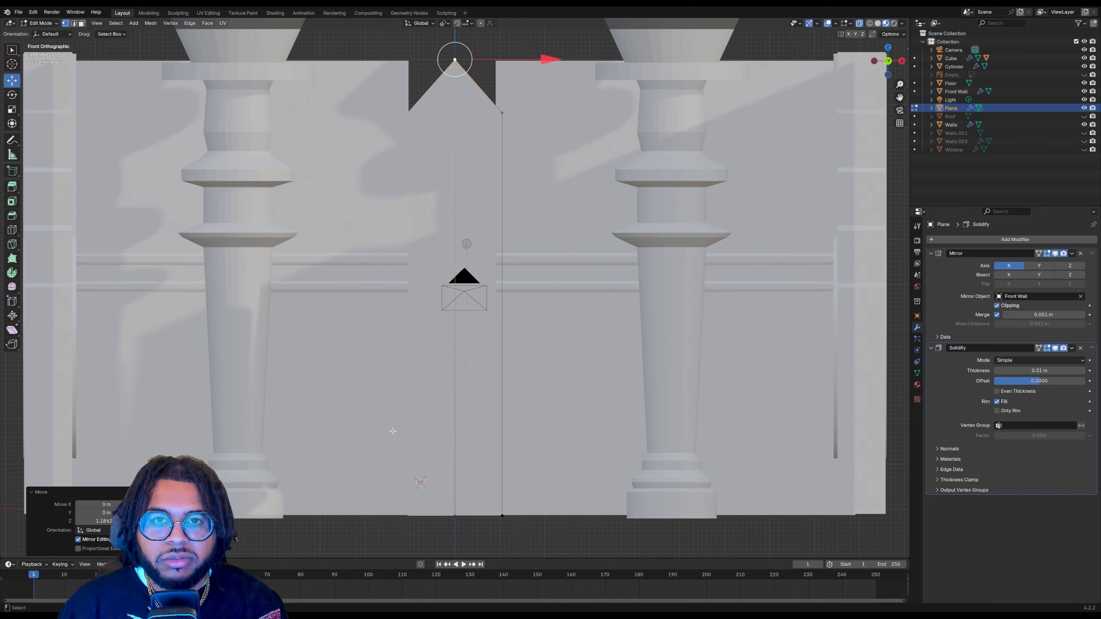
Subdivide the sloping edge between the door's peak and its outer top corner, and select the new middle vertex
shift+click(499, 113)
right_click(484, 110)
click(484, 109)
middle_drag(482, 130, 475, 146)
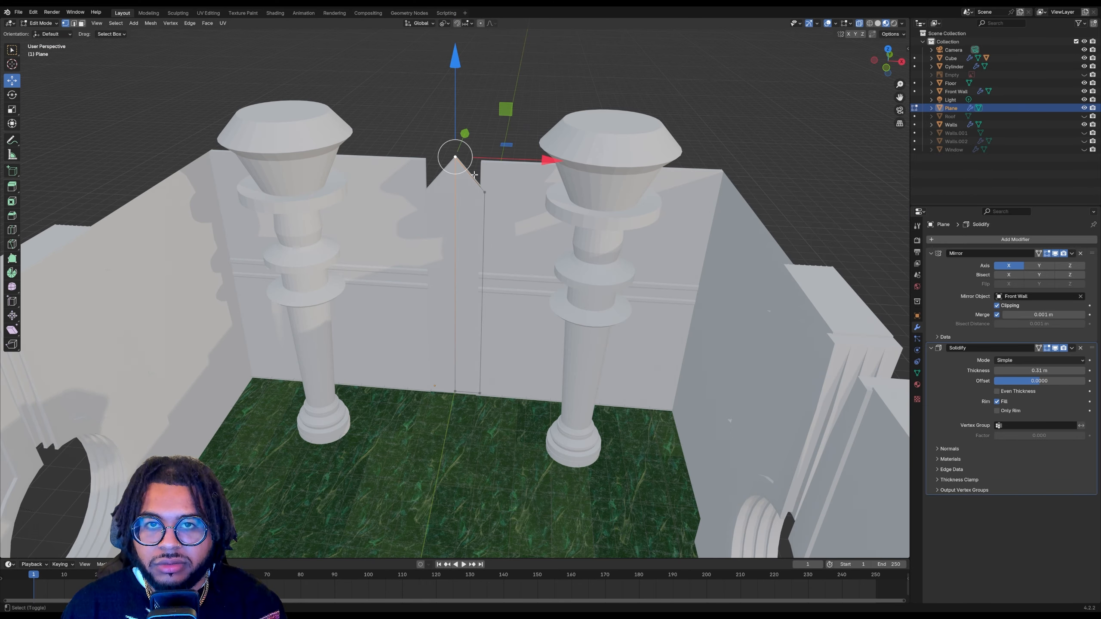
shift+click(482, 188)
right_click(530, 174)
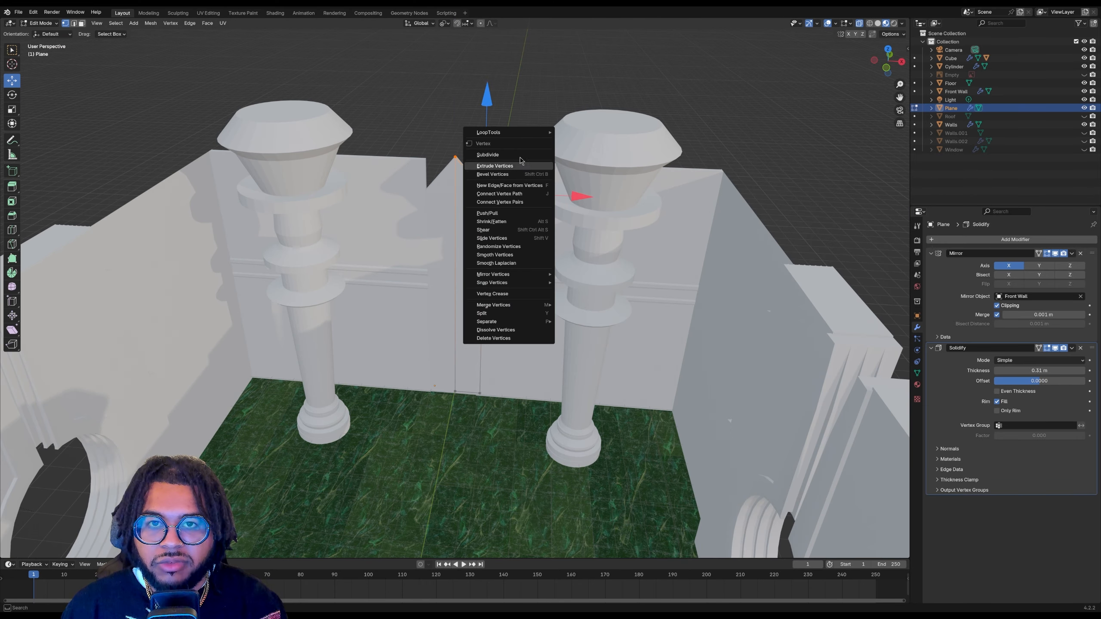
click(519, 154)
click(473, 173)
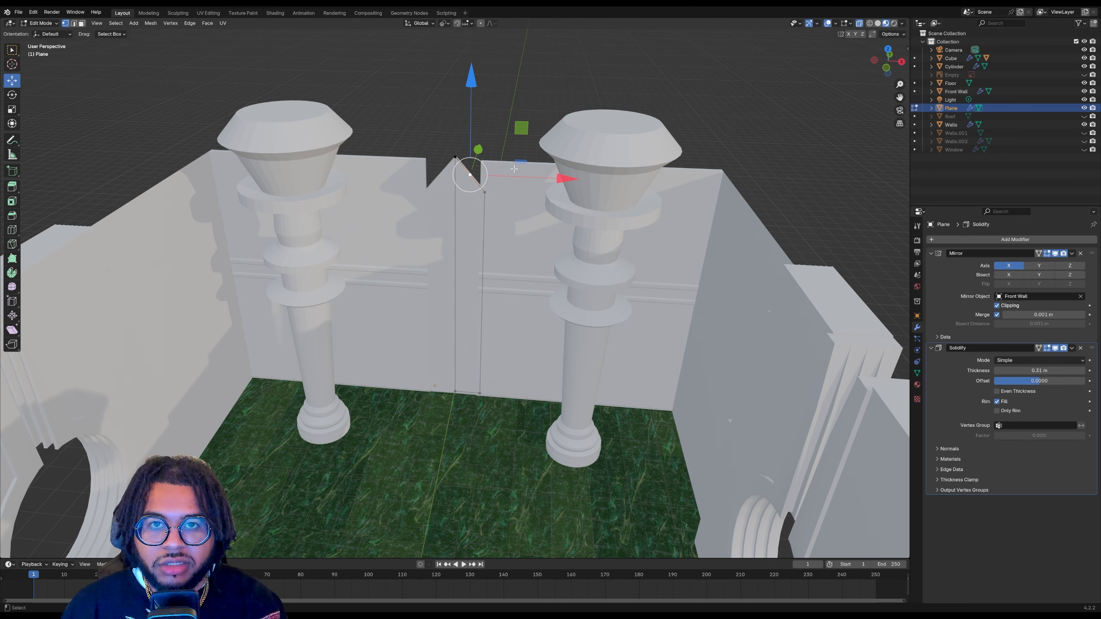
Try shaping the arch by moving the new vertex outward and up, and undo the peak and arch edits
drag(518, 178, 534, 175)
drag(487, 129, 487, 115)
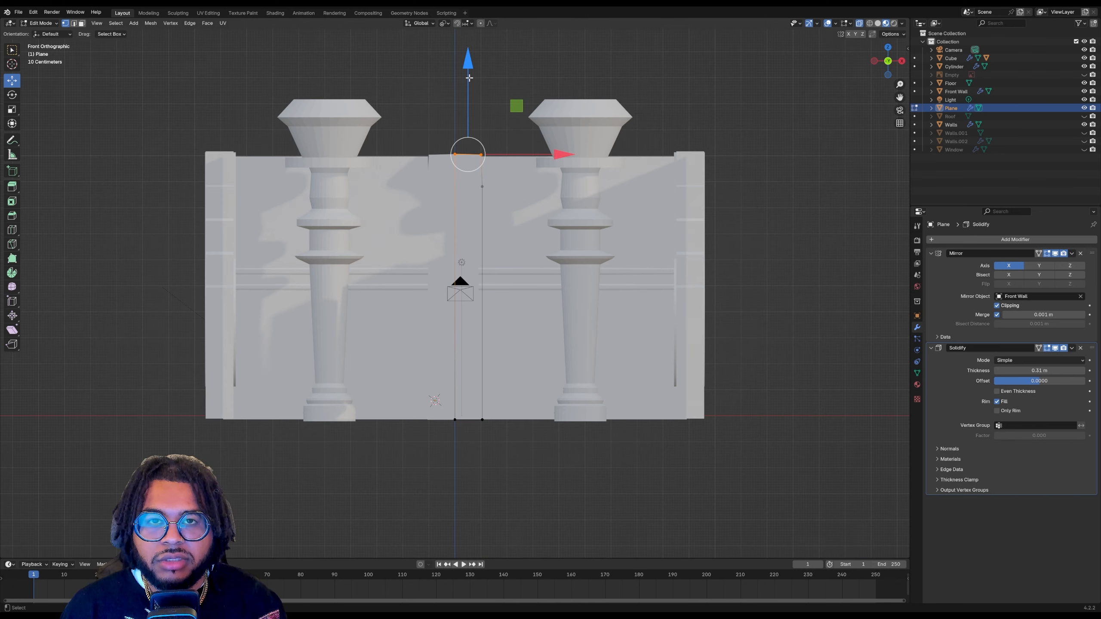
drag(468, 79, 467, 81)
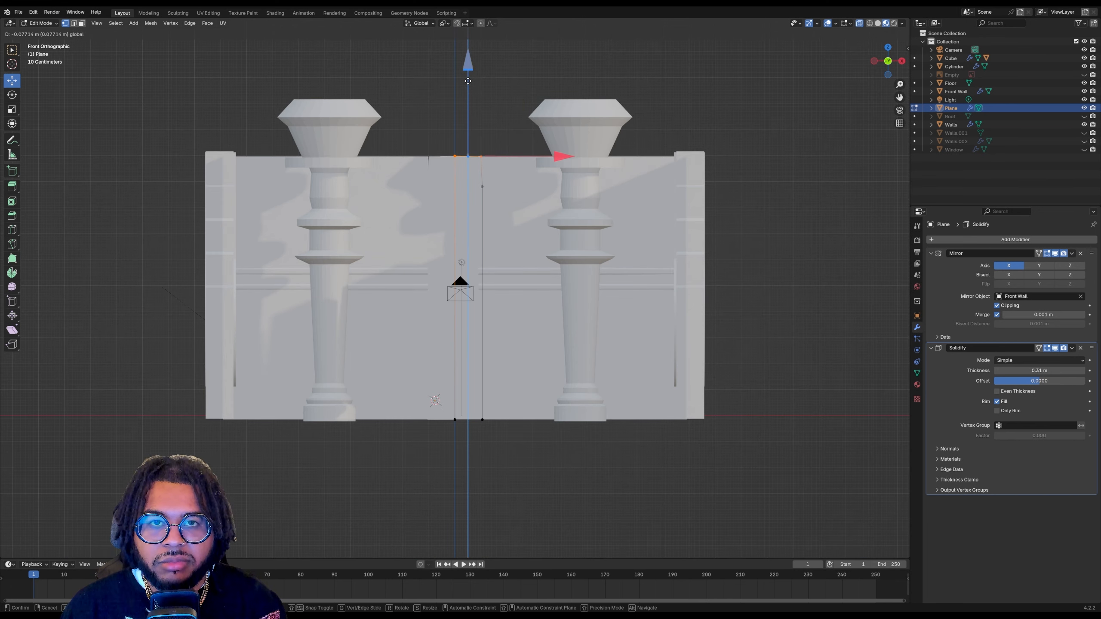
key(ctrl+z)
key(ctrl+z)
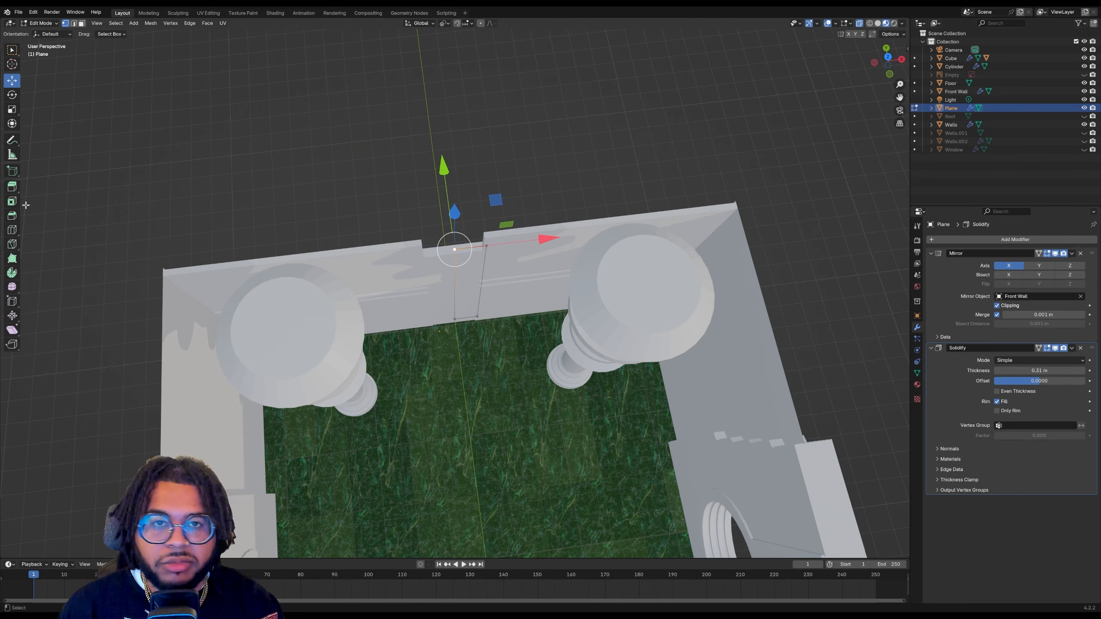
Extrude the door's face backward to give it depth and turn off the Solidify modifier's viewport display
click(12, 187)
drag(478, 373, 475, 362)
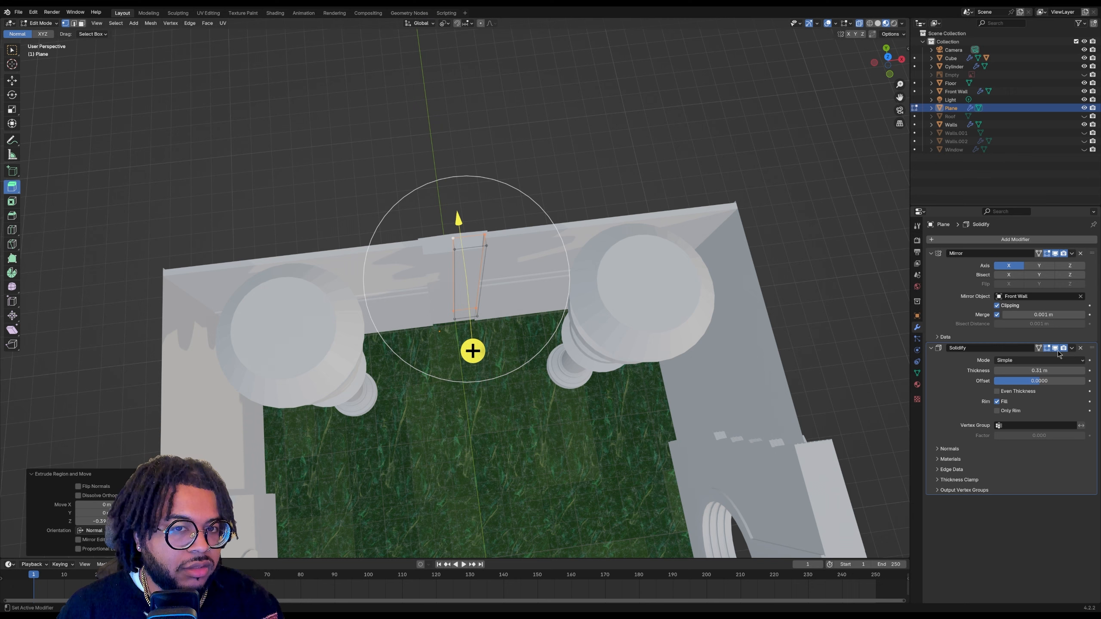
scroll(477, 273, up, 6)
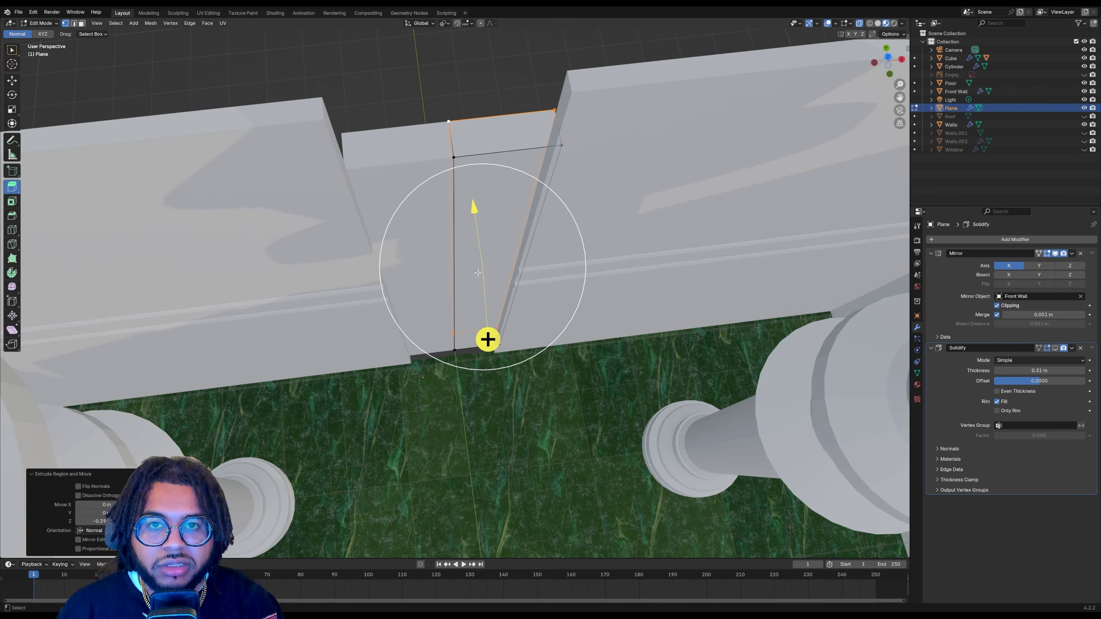
Raise the extruded door's top along Z to the top of the front wall
key(KP_1)
key(w)
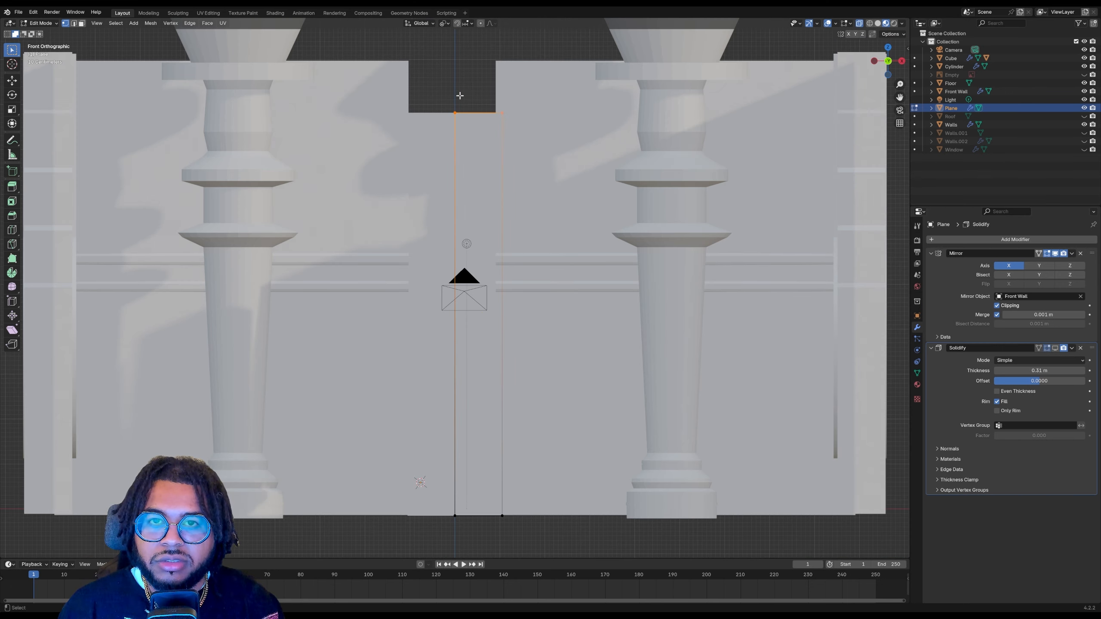
click(12, 81)
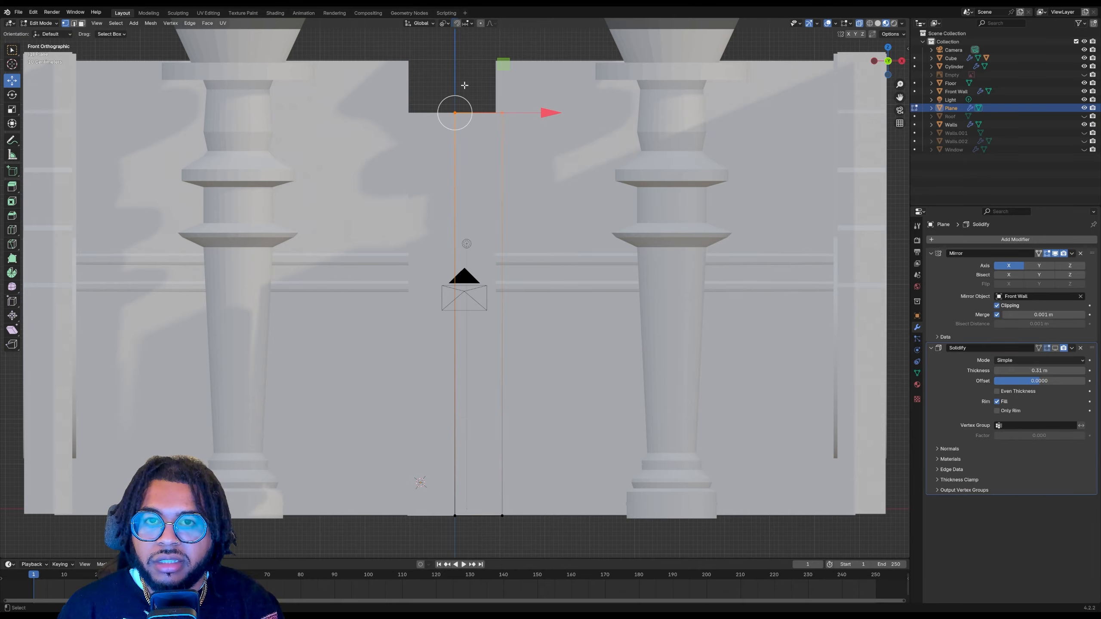
scroll(465, 86, down, 3)
drag(456, 106, 467, 76)
middle_drag(467, 78, 557, 134)
Bevel the door's outer top edge about 0.917 m wide with several segments, lowering the profile shape below 0.500 for a more pointed arch
click(75, 27)
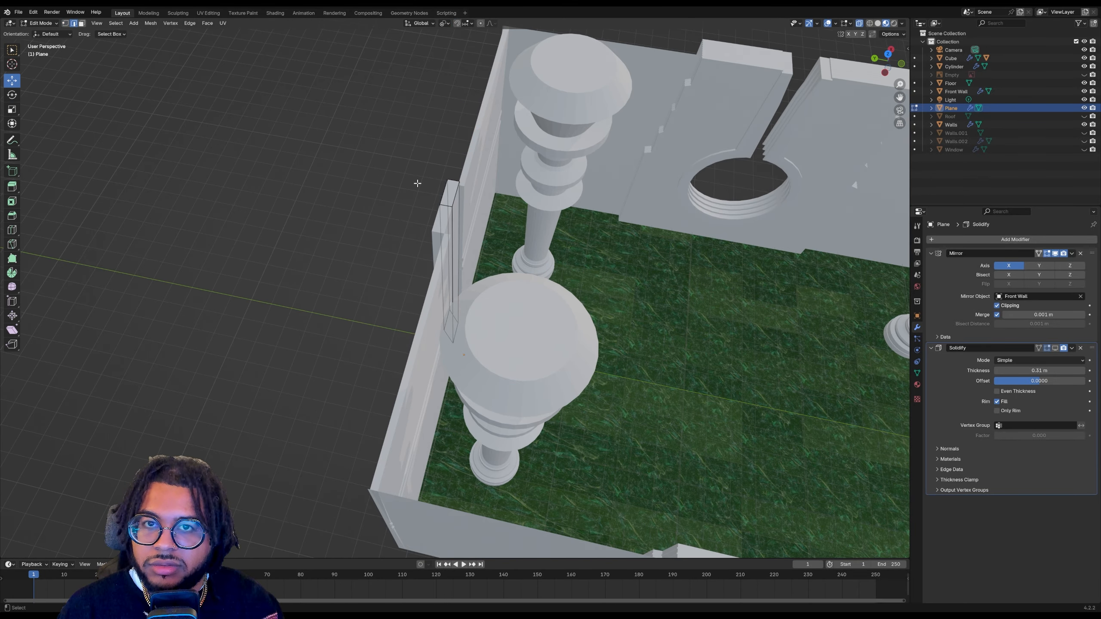
click(454, 180)
click(12, 230)
click(12, 216)
drag(446, 225, 441, 235)
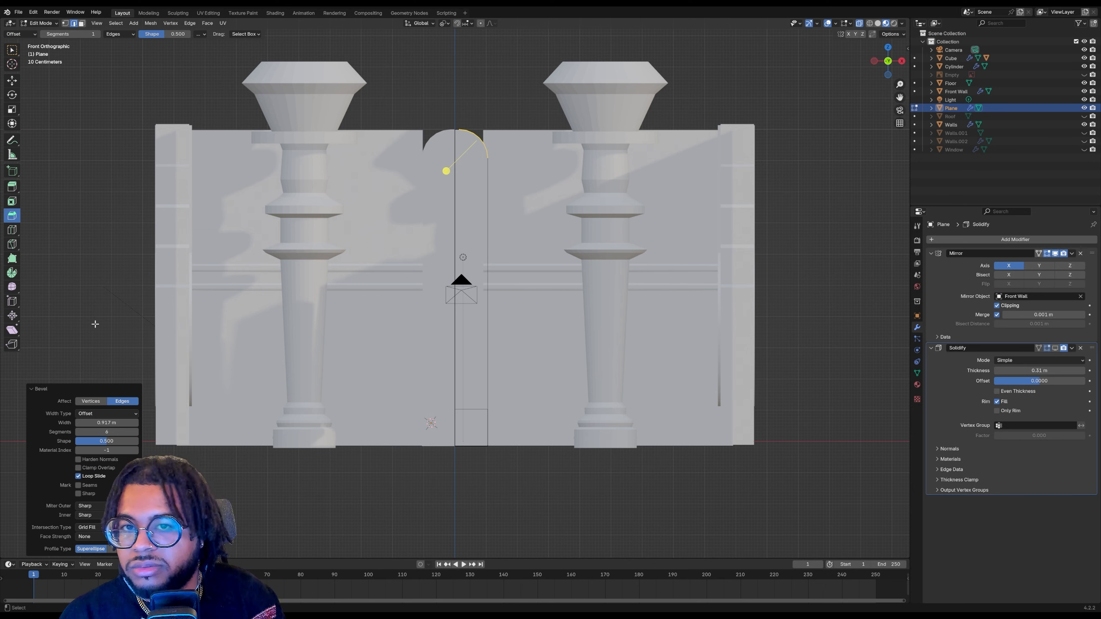
drag(108, 441, 98, 441)
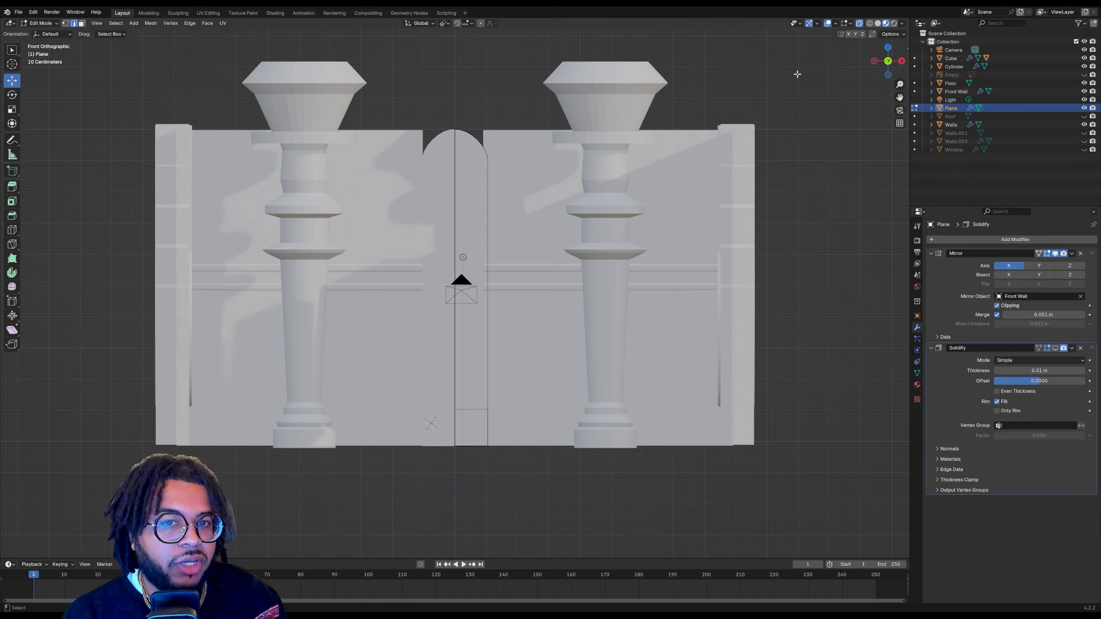
middle_drag(797, 75, 823, 131)
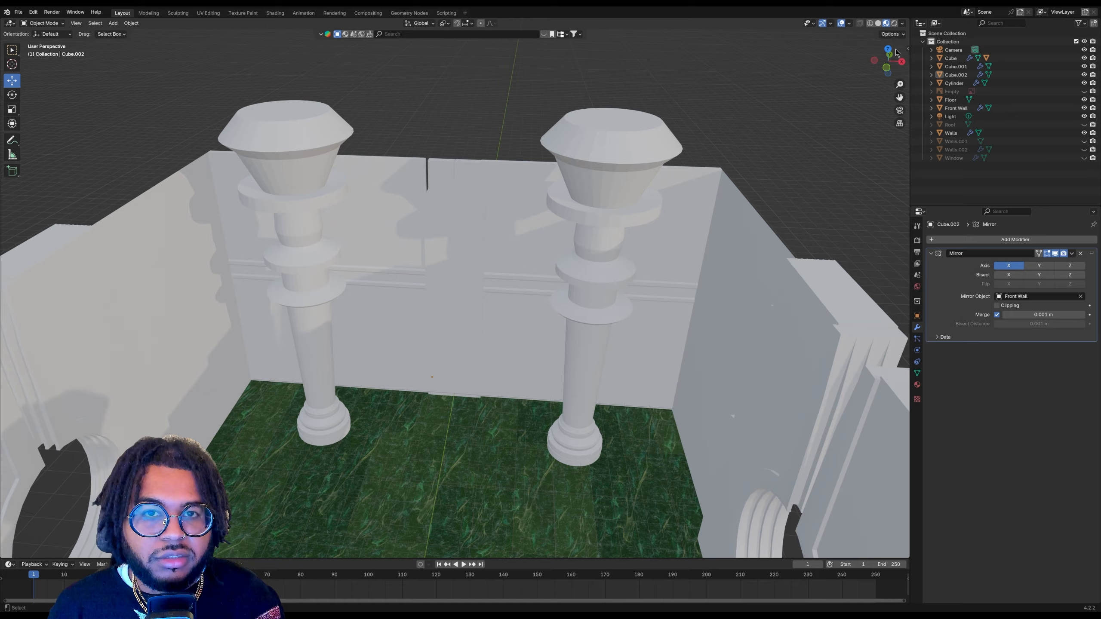
scroll(455, 282, up, 3)
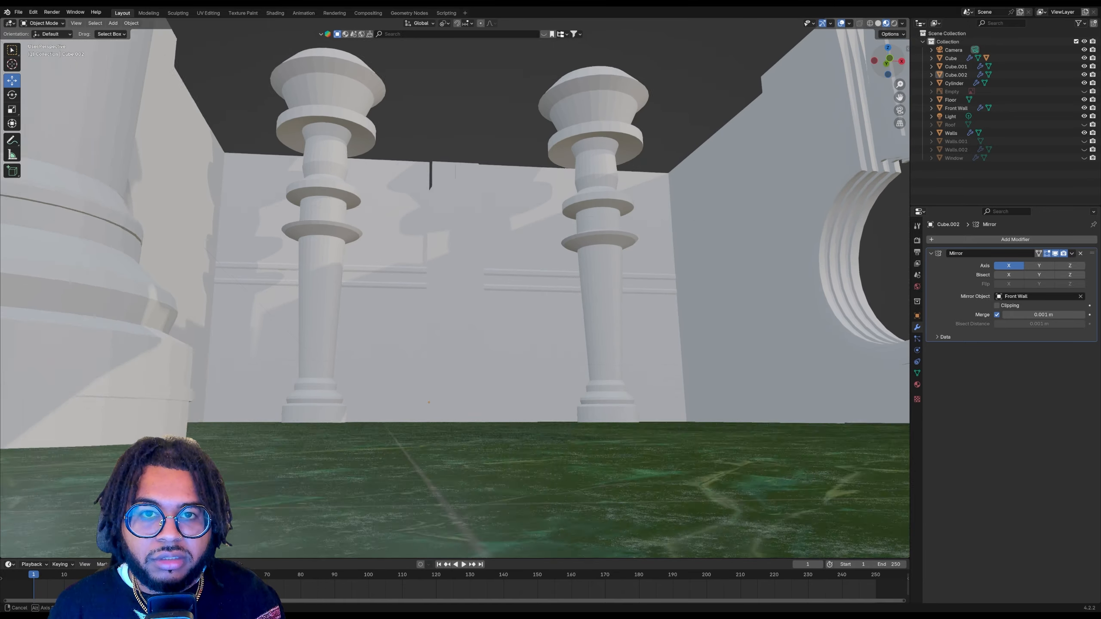
middle_drag(538, 165, 541, 195)
click(453, 181)
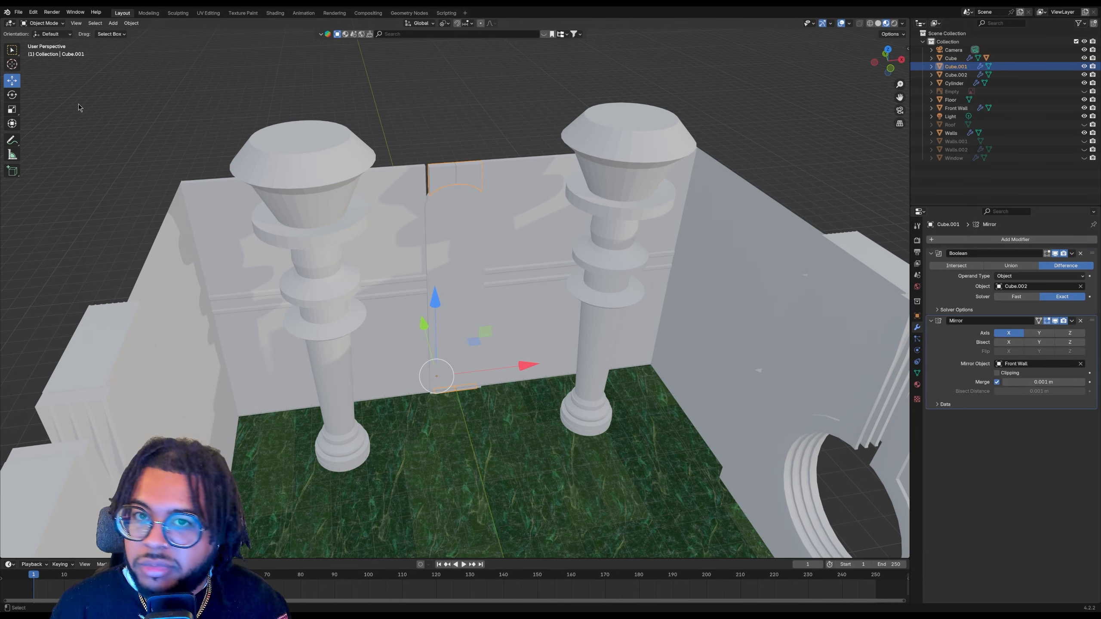
key(Tab)
key(Tab)
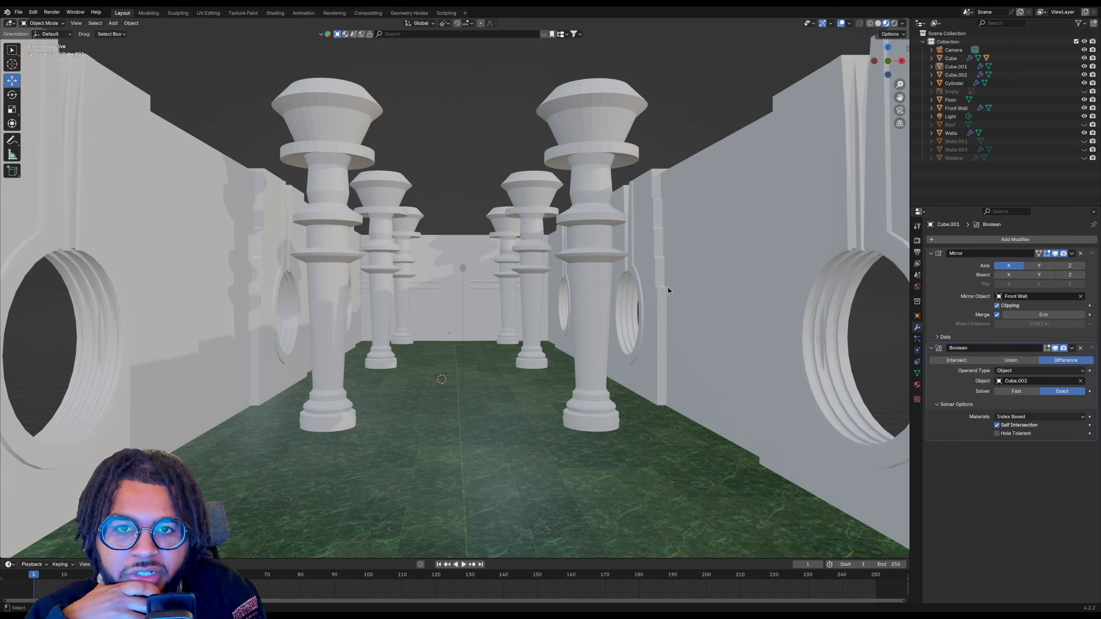
Save the project file
click(19, 12)
click(41, 66)
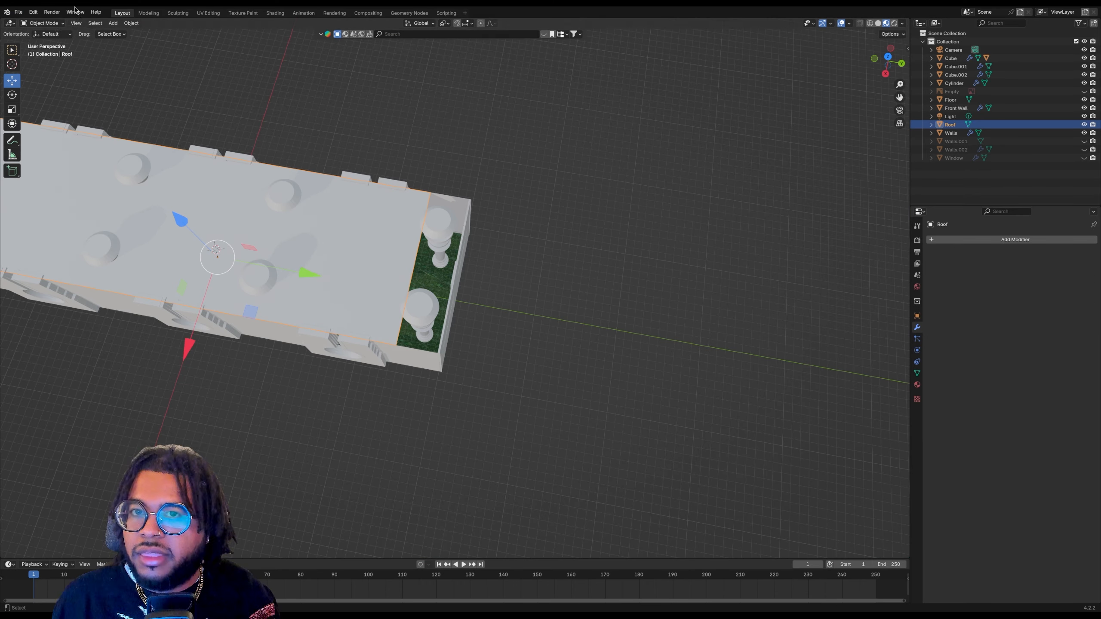
Extend the roof's end edge about 4.5 m along Y so it covers the hall up to the front wall
key(Tab)
drag(471, 269, 523, 286)
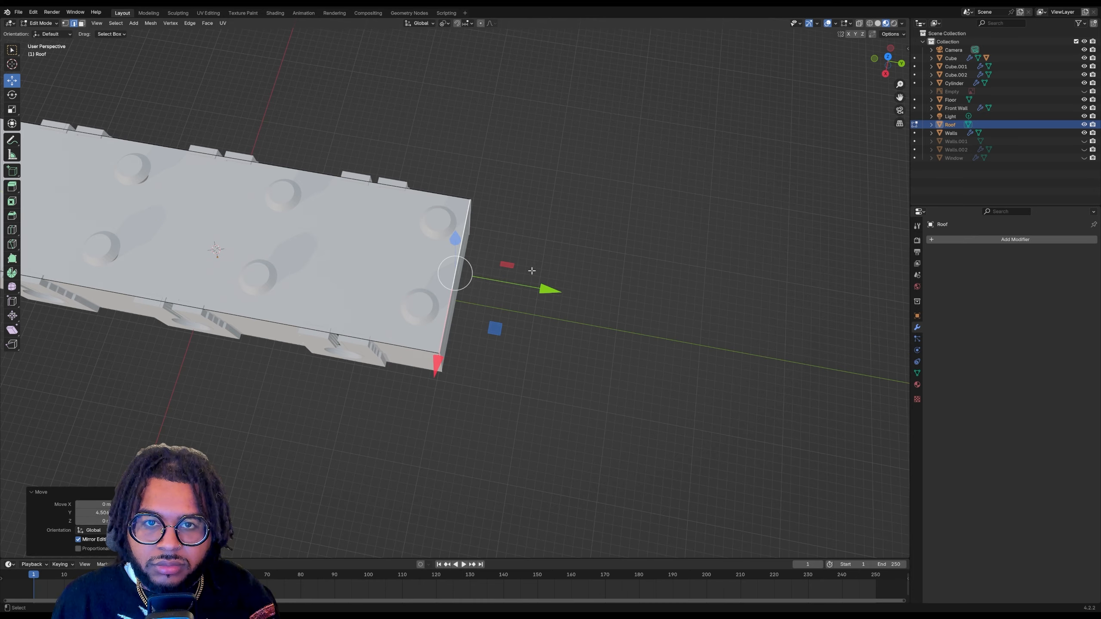
click(540, 215)
mouse_move(889, 61)
mouse_down()
mouse_move(949, 56)
mouse_move(993, 13)
mouse_move(880, 59)
mouse_up()
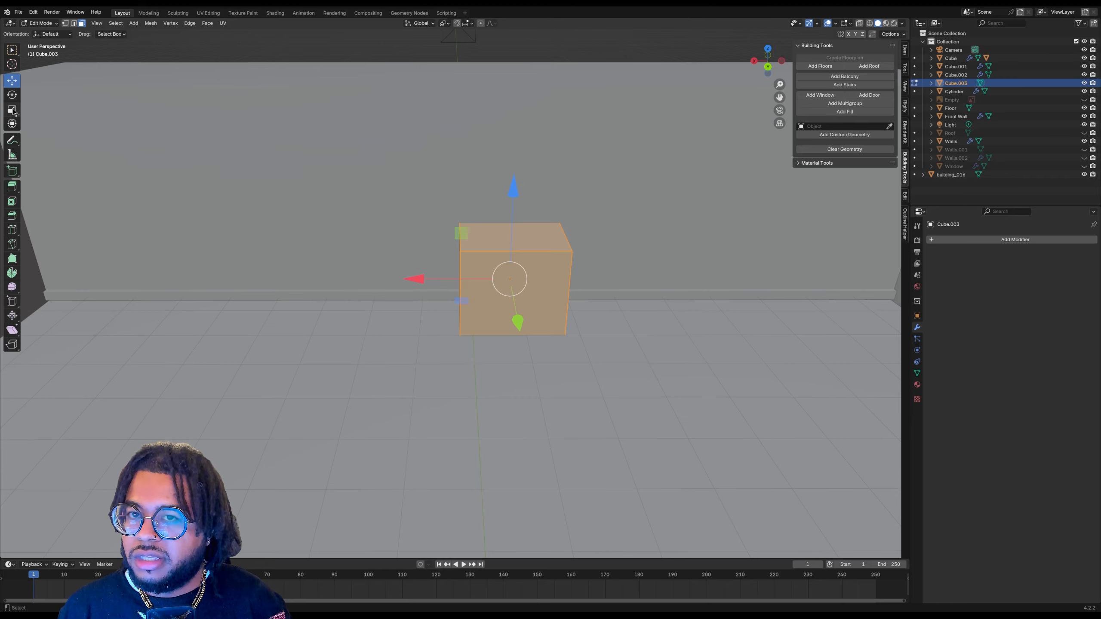
Flatten the cube into a thin slab with a Z scale of about 0.09 and move it about 6.18 m along Y
click(12, 110)
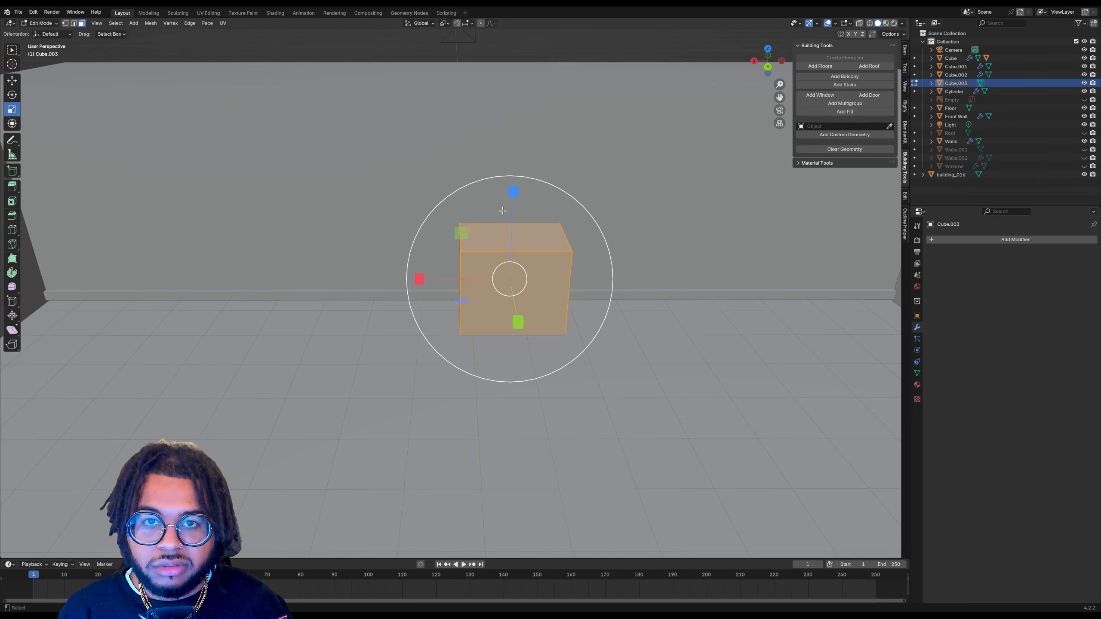
drag(513, 192, 504, 277)
drag(768, 61, 809, 85)
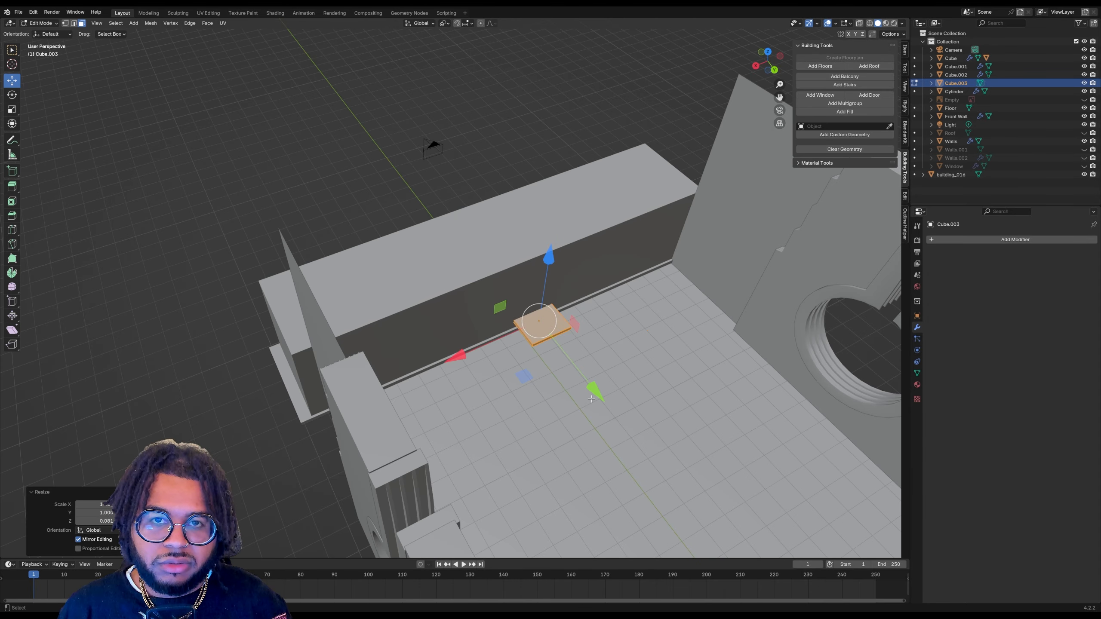
drag(592, 399, 681, 510)
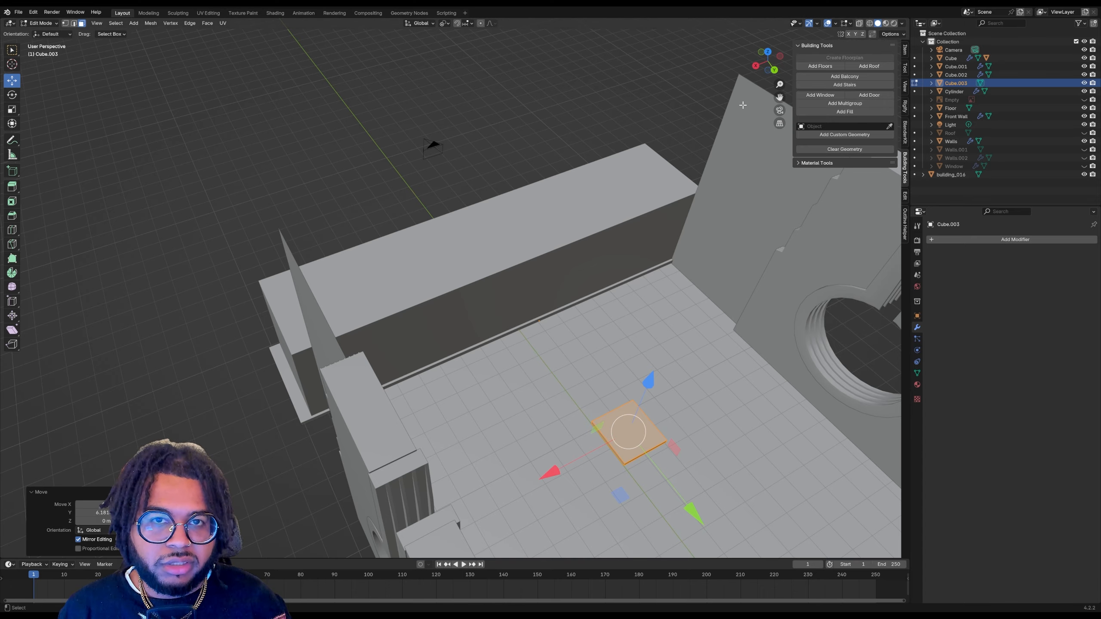
Widen the slab along X into a long stair step across the hall
click(767, 52)
key(s)
key(x)
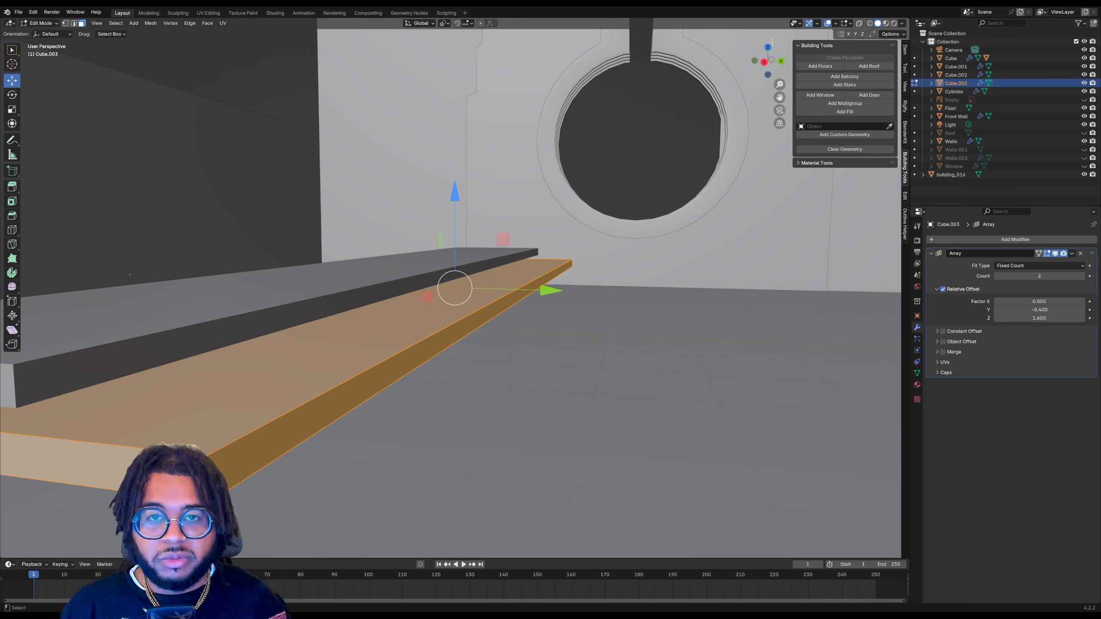
Lower the base stair step about 0.43 m along Z to the floor and set the Array count to 10
drag(451, 193, 445, 246)
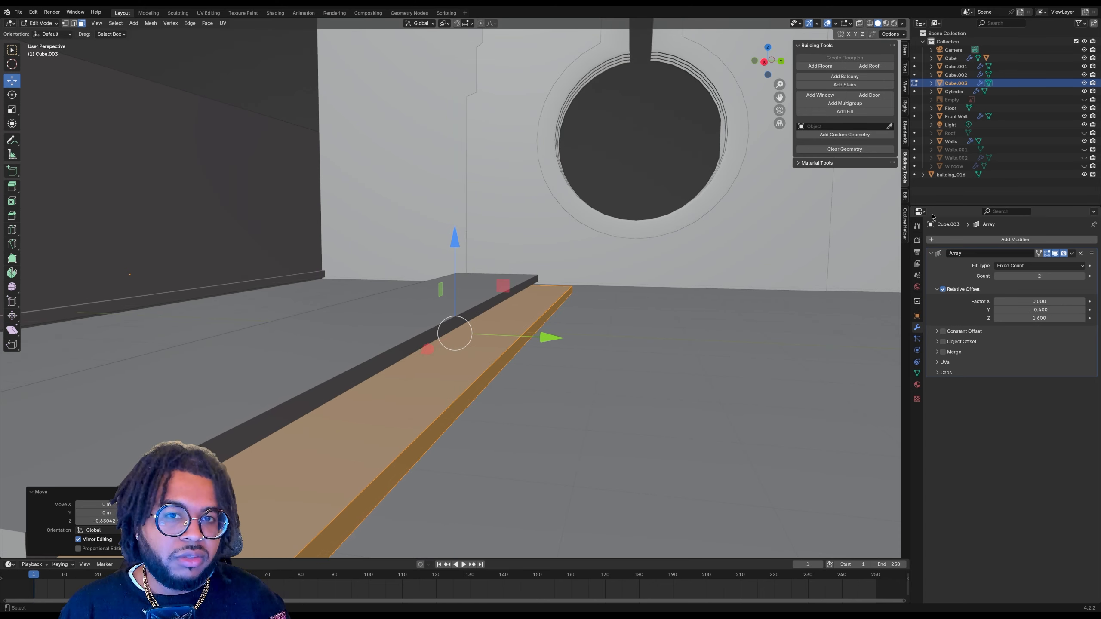
click(1008, 275)
text(10)
key(Return)
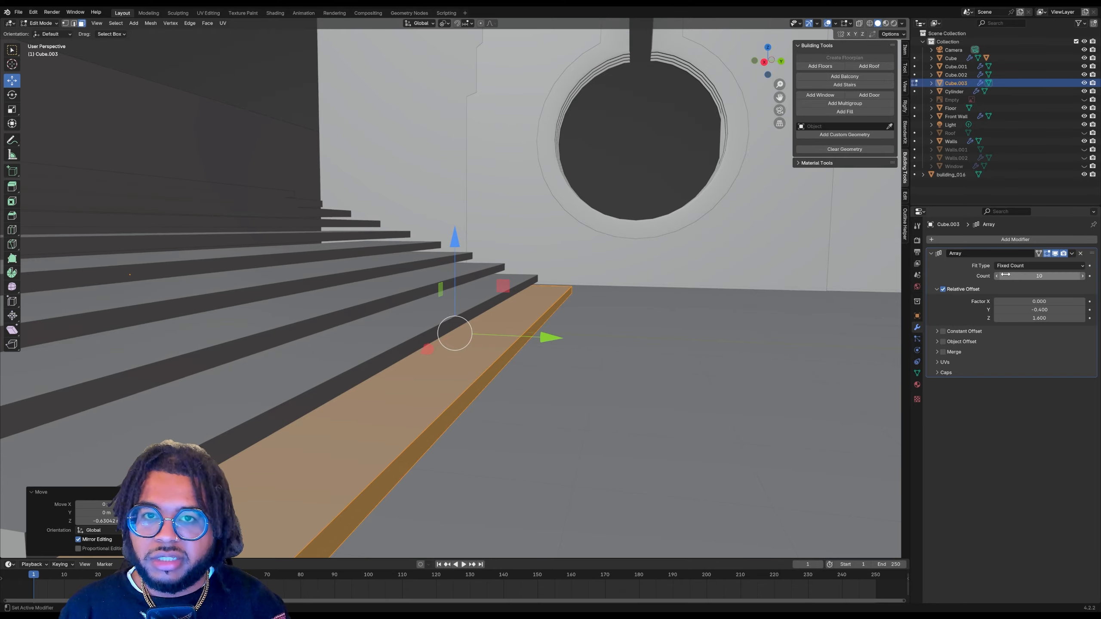
Move the base stair step about 1.49 m along Y and set the Array's relative offset to -0.4 in Y and 2.9 in Z
drag(770, 63, 594, 122)
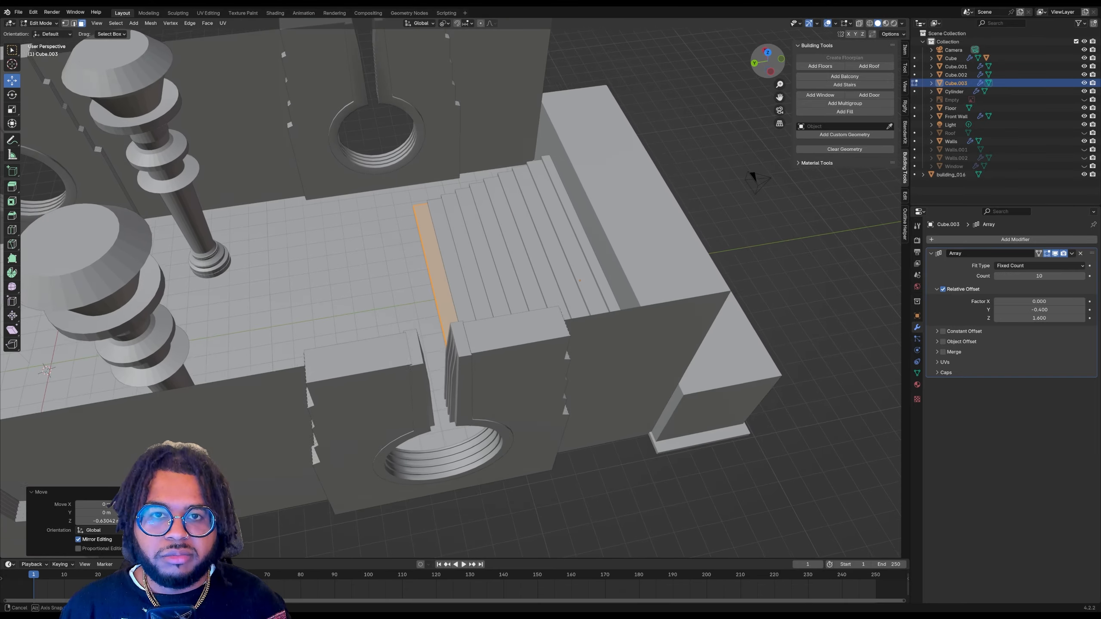
drag(353, 293, 394, 330)
mouse_move(1039, 309)
mouse_down()
mouse_move(1012, 310)
mouse_move(1052, 310)
mouse_up()
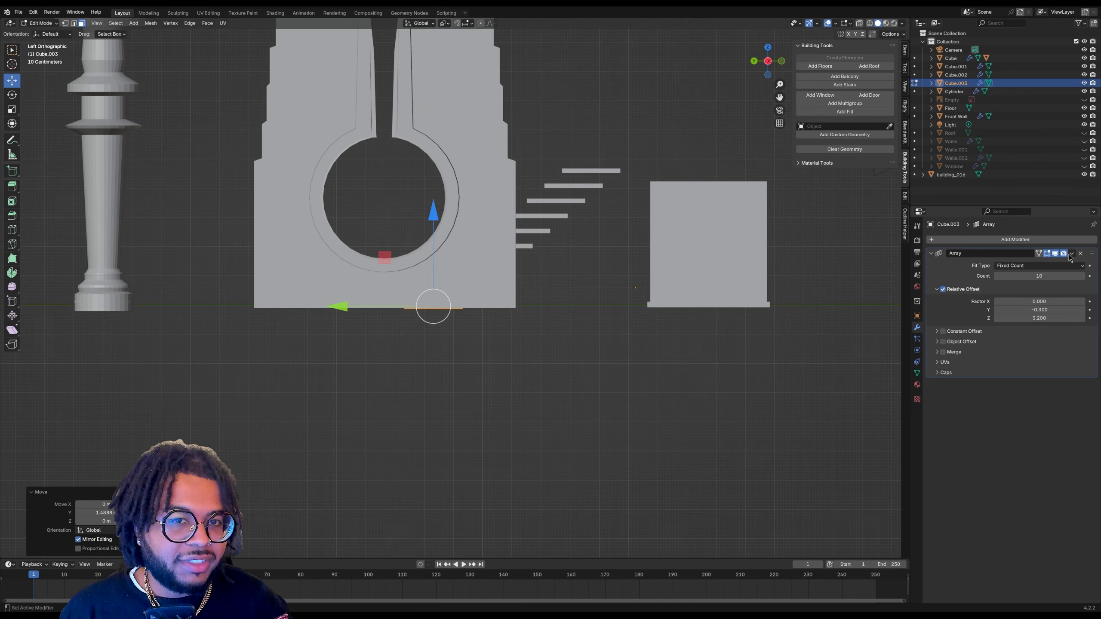
mouse_move(1032, 310)
mouse_down()
mouse_move(1013, 309)
mouse_move(1033, 310)
mouse_up()
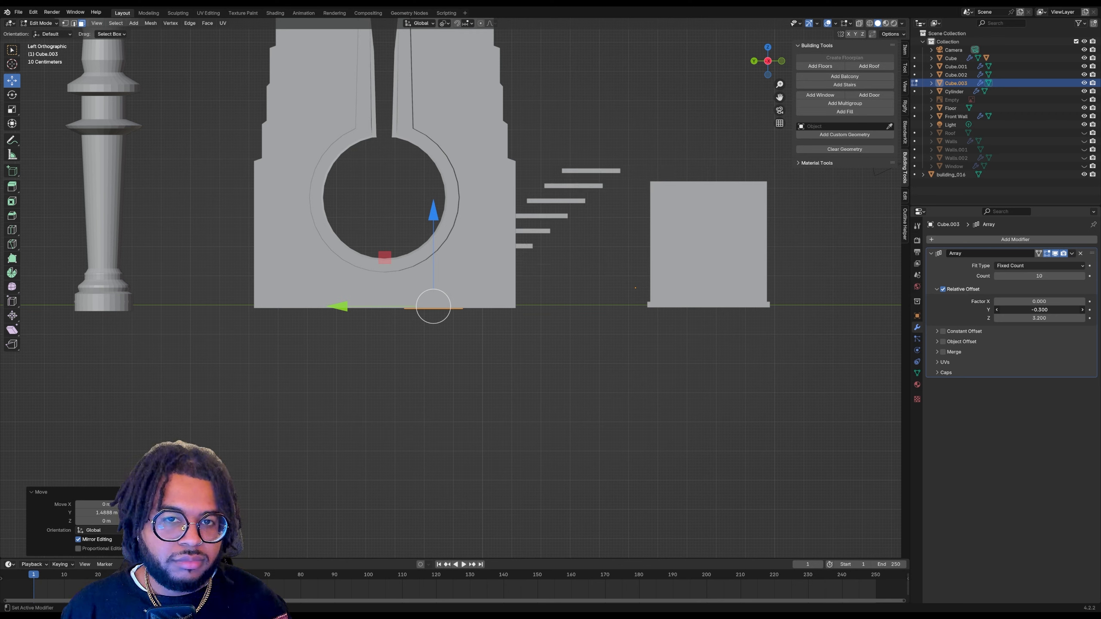
click(993, 310)
click(995, 310)
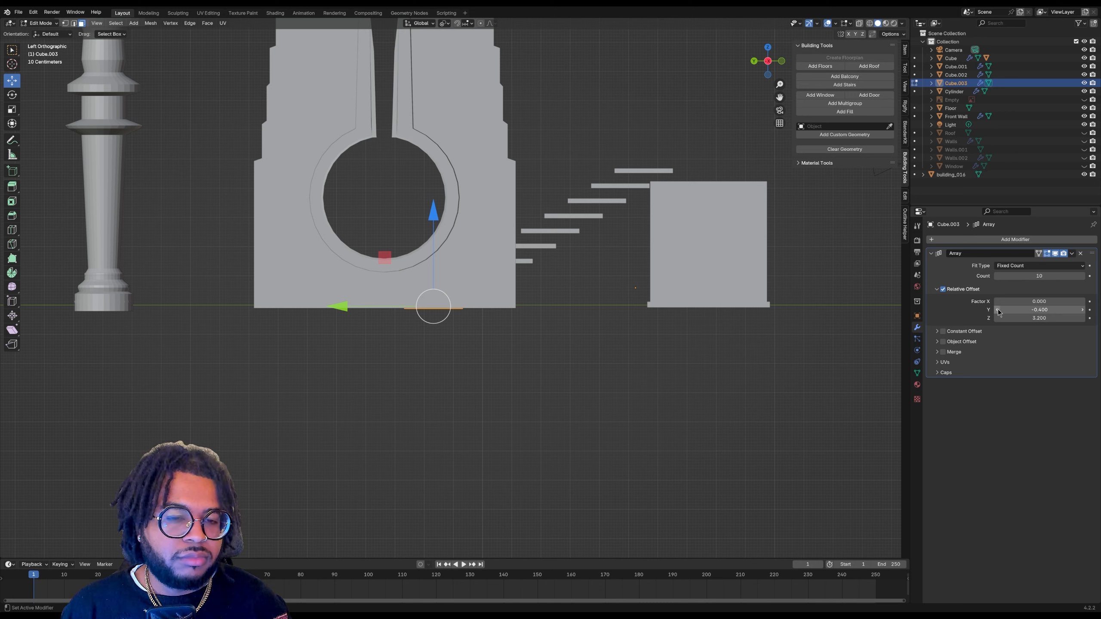
click(995, 317)
click(996, 317)
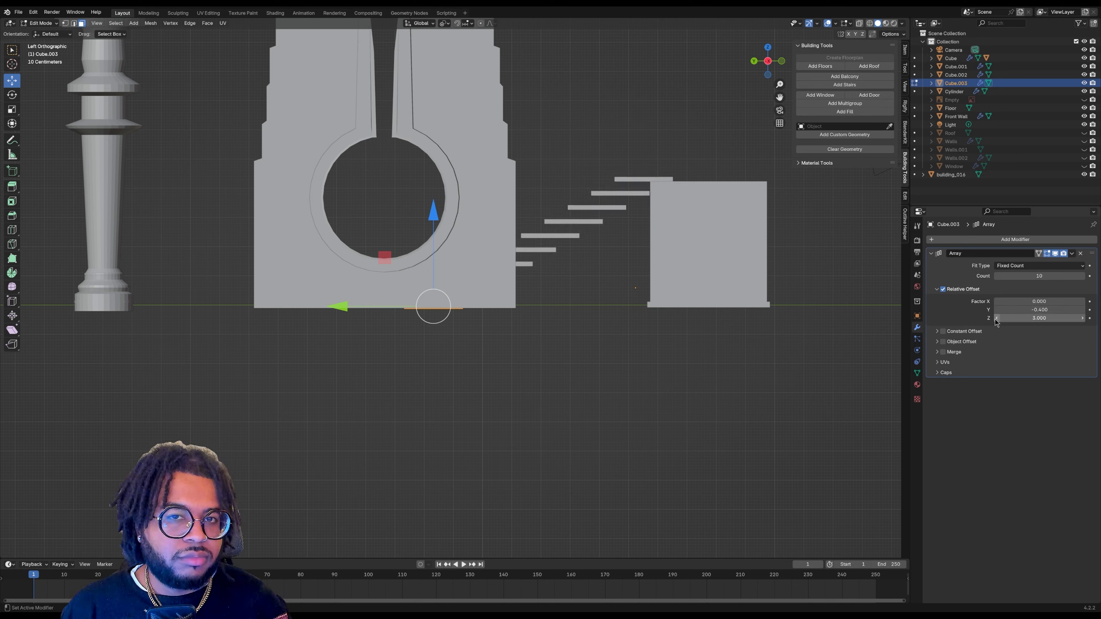
click(996, 317)
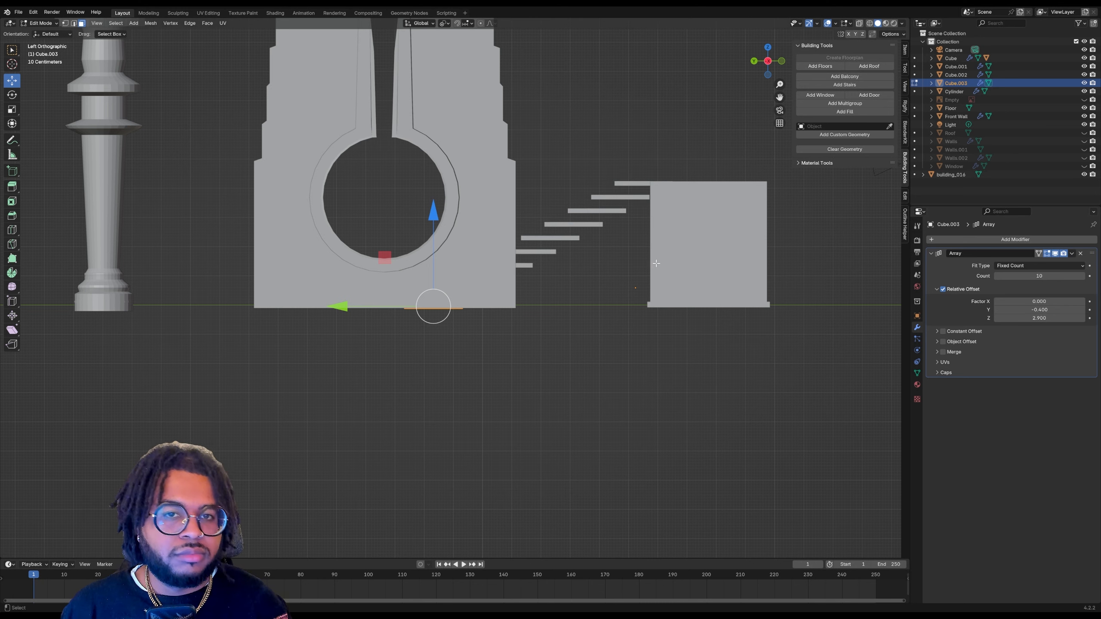
Narrow the base stair step along X by a scale of about 0.81
drag(767, 68, 751, 36)
middle_drag(517, 184, 165, 168)
key(shift+space)
key(s)
drag(366, 323, 383, 323)
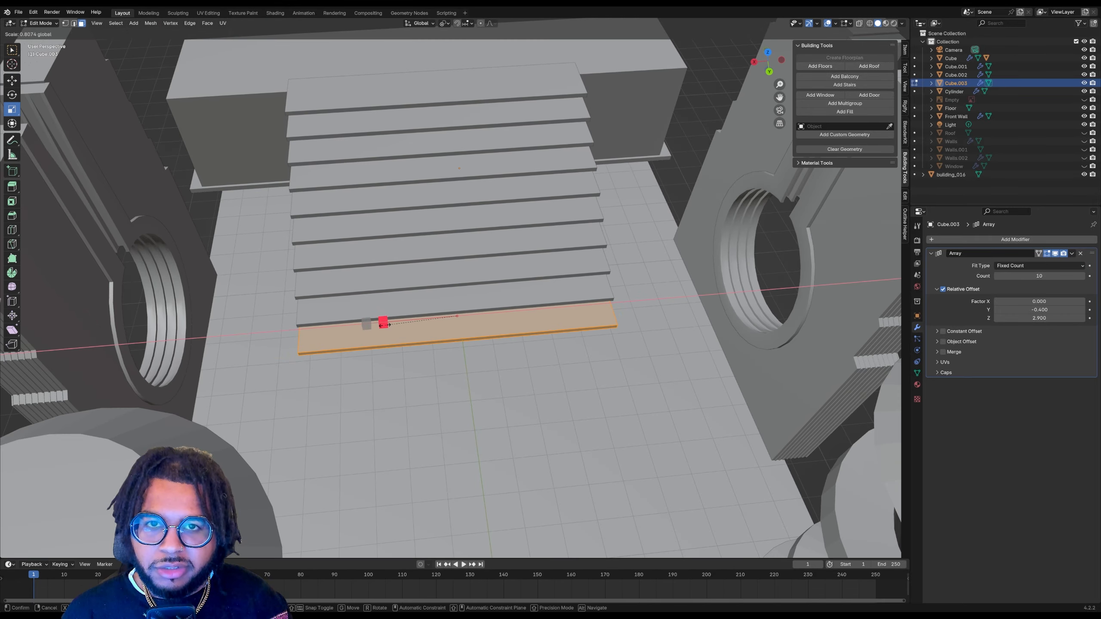
drag(384, 324, 385, 324)
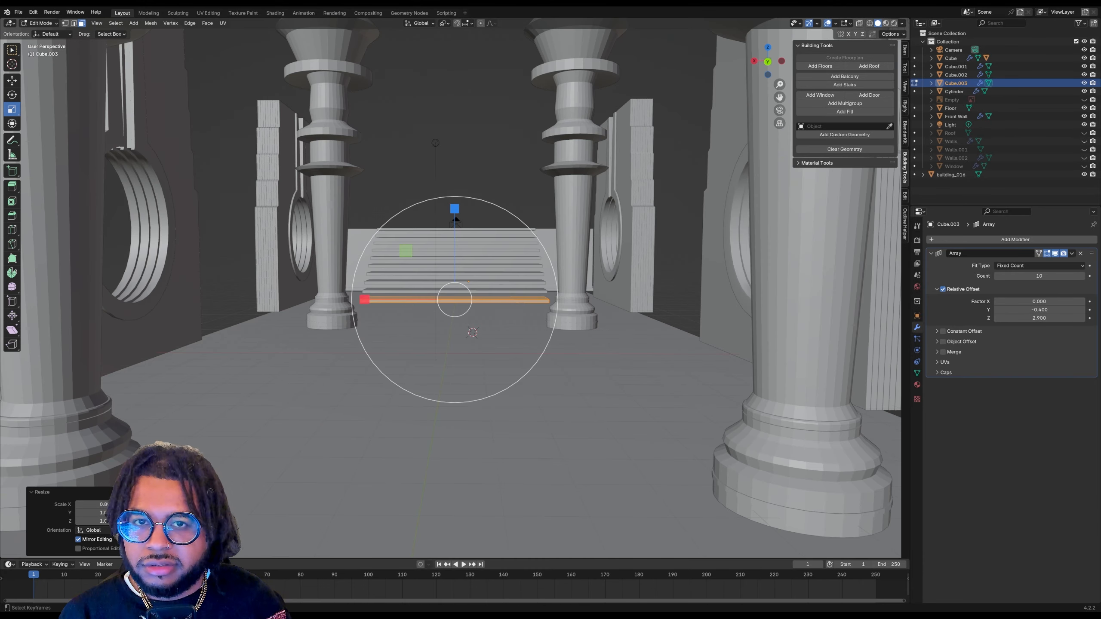
Check the camera view and widen the stair step along X by a scale of about 1.4
click(778, 112)
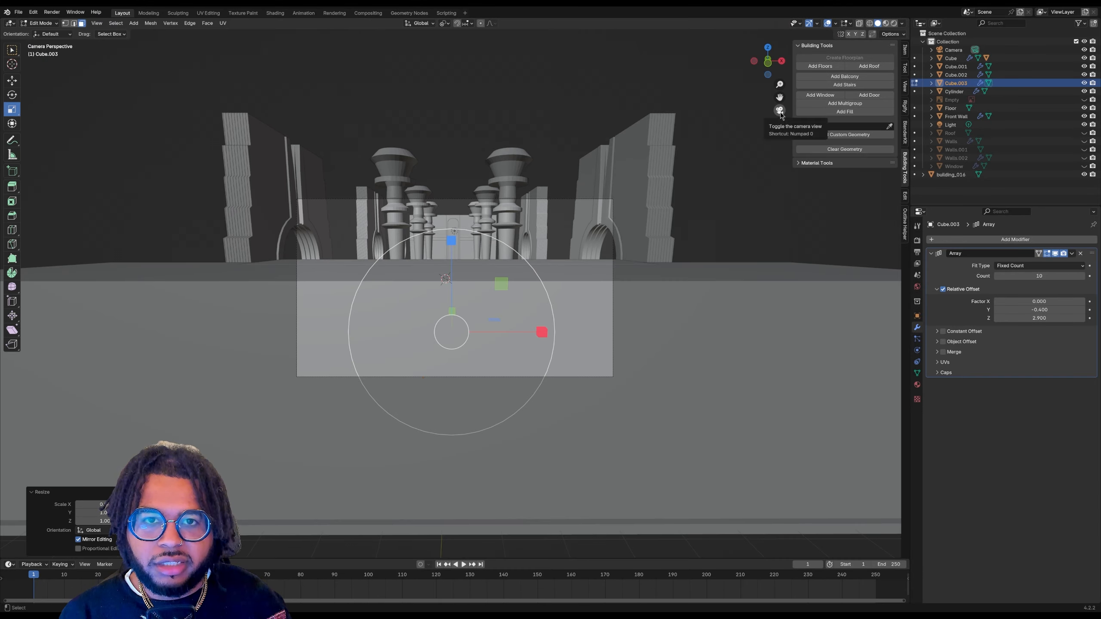
click(778, 113)
drag(360, 298, 323, 288)
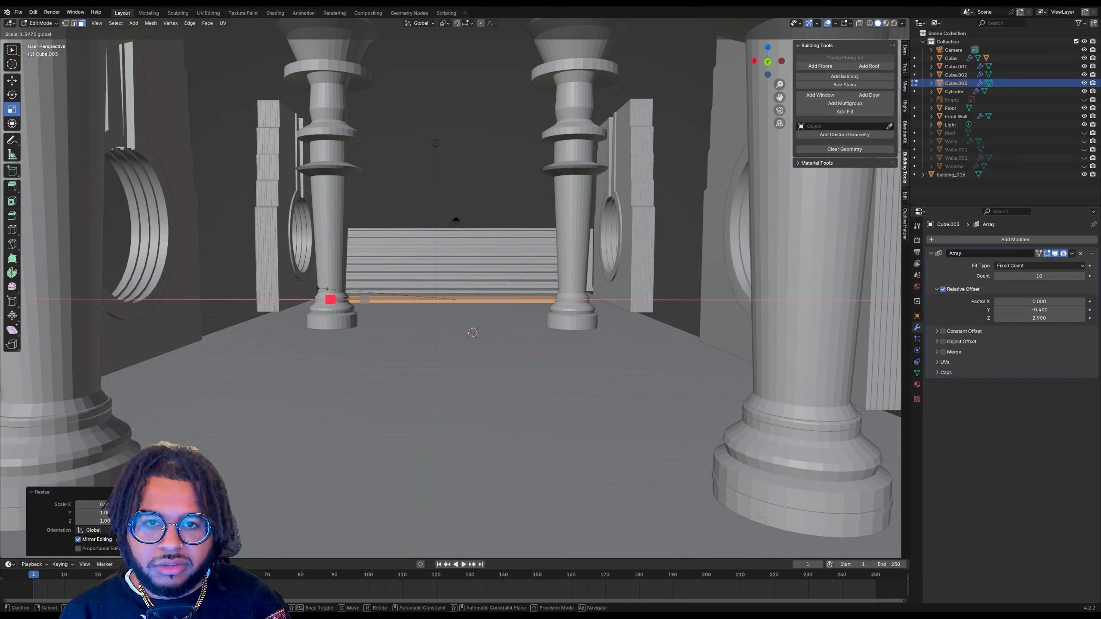
middle_drag(323, 288, 563, 169)
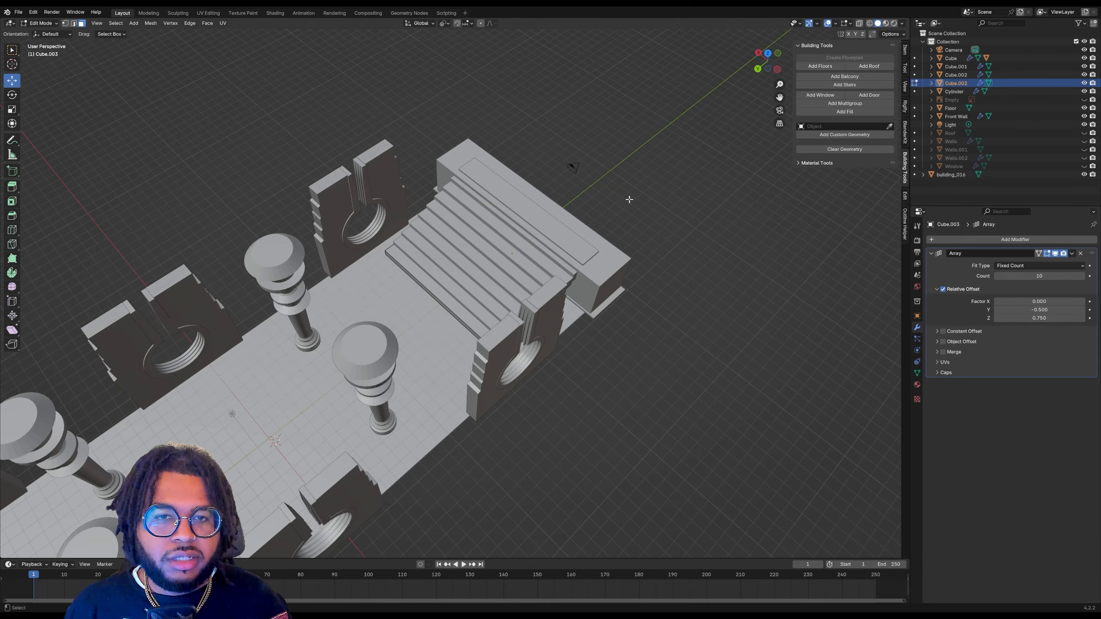
Raise the camera along Z and unhide the Walls object
middle_drag(629, 199, 606, 256)
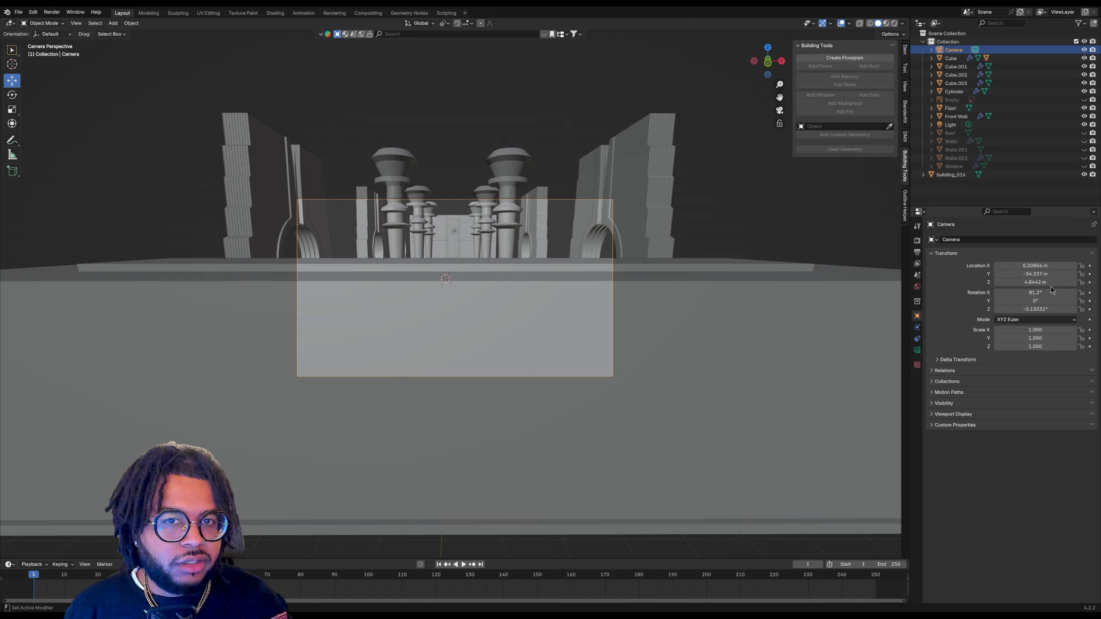
drag(1049, 282, 1081, 282)
click(1083, 141)
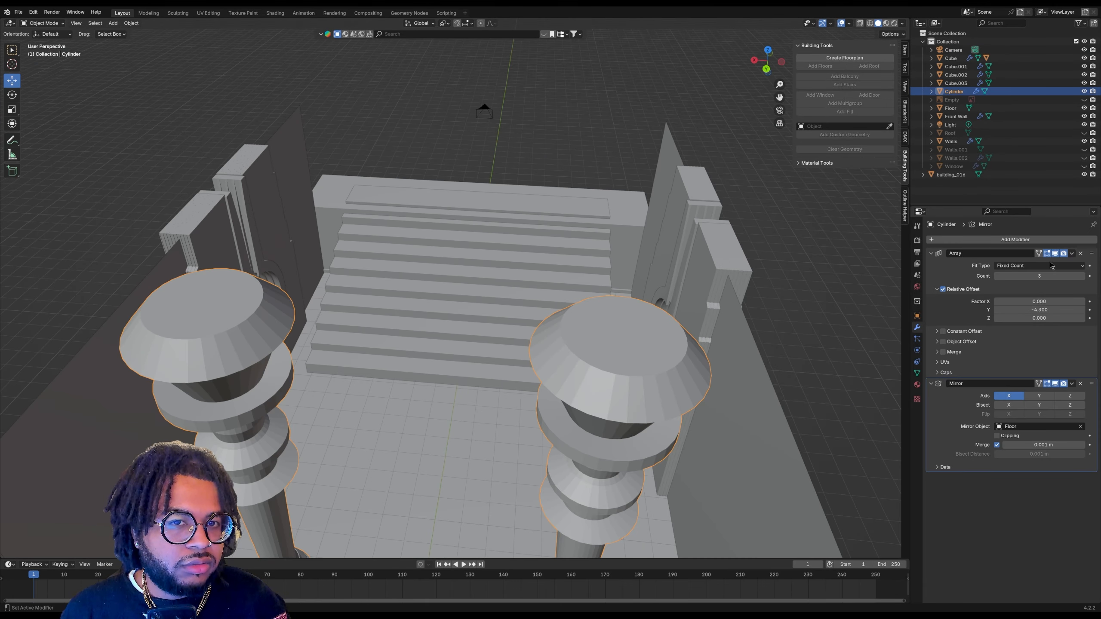
Set the column's Array count to 4 so a further pair of columns stands at the staircase
click(1048, 276)
text(4)
key(Return)
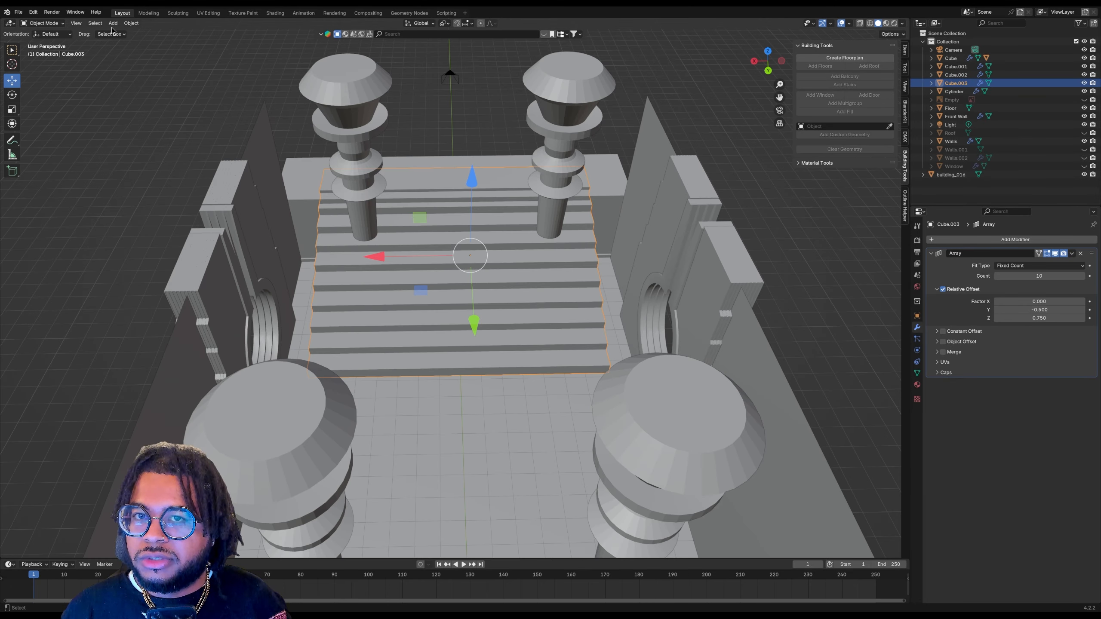
Add a cylinder, move it about -23.23 m along Y to the staircase and scale it up by about 5.44
click(112, 23)
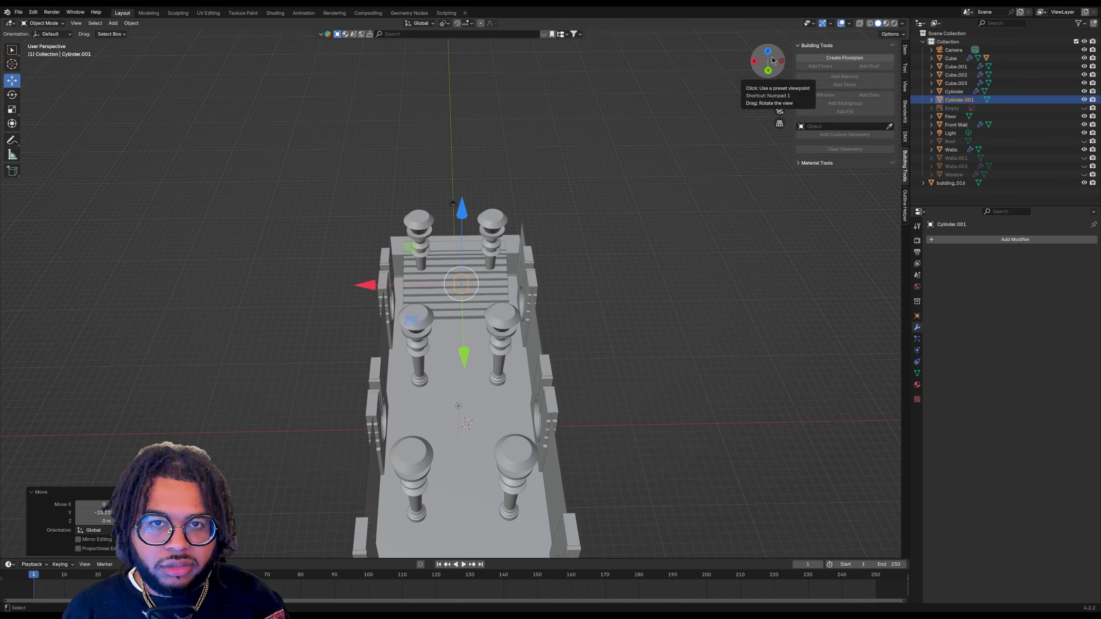
click(767, 51)
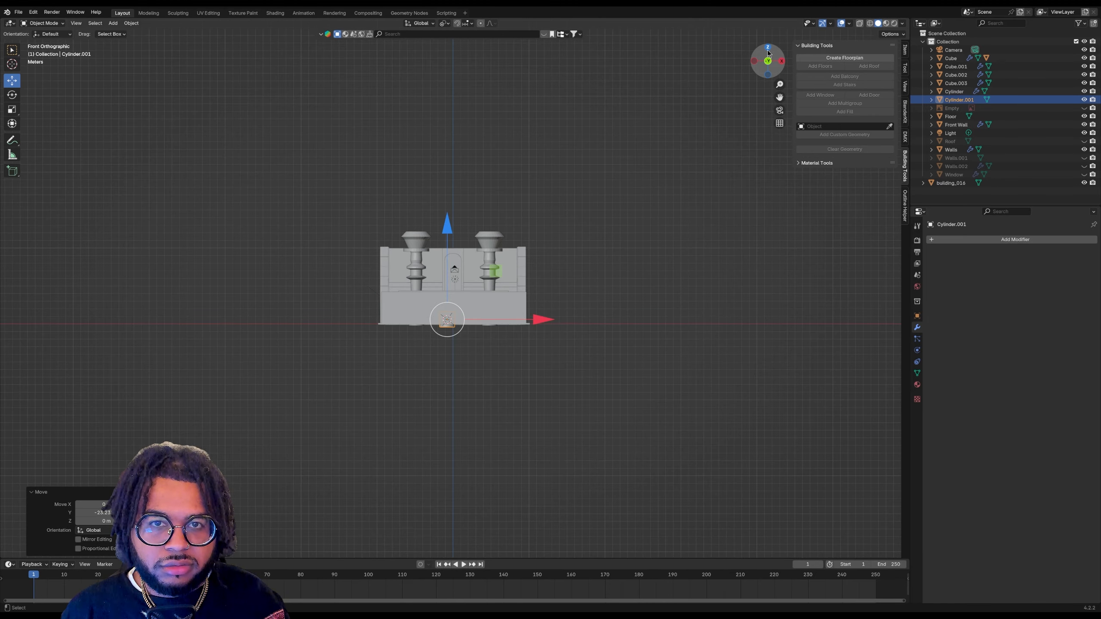
drag(499, 339, 547, 400)
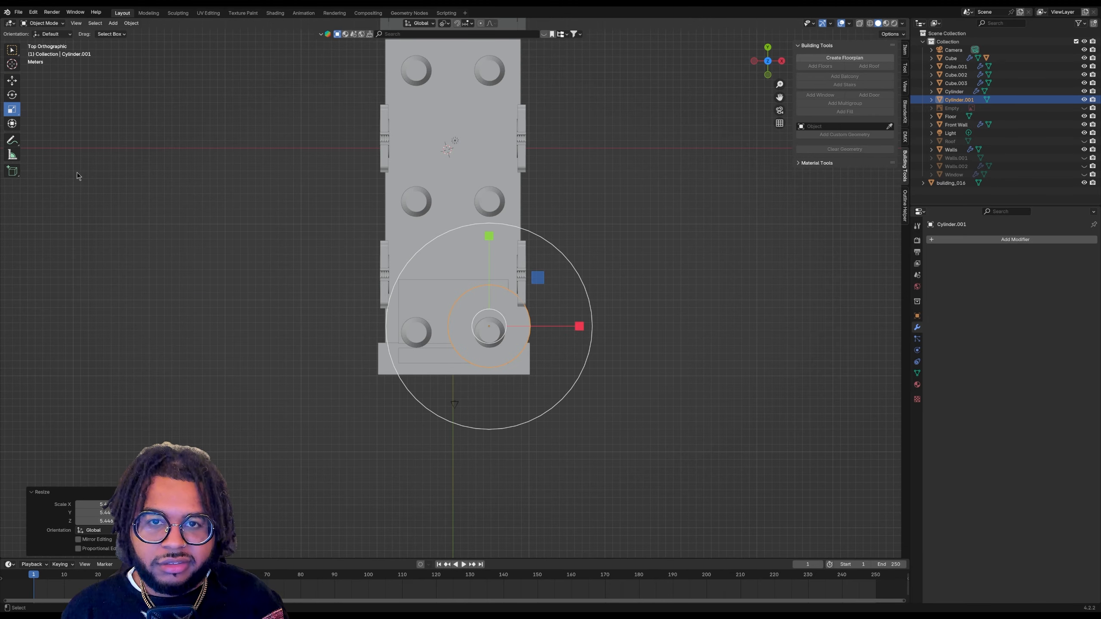
Move the cylinder about 1.53 m along X toward the side wall beside the staircase
click(12, 83)
drag(560, 326, 587, 326)
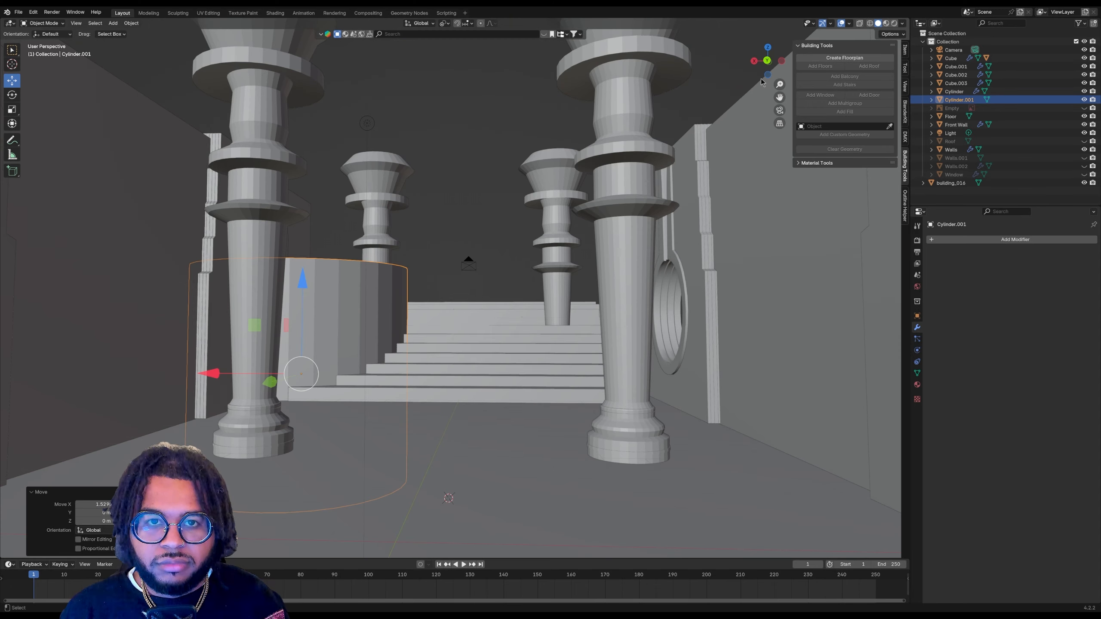
key(KP_Decimal)
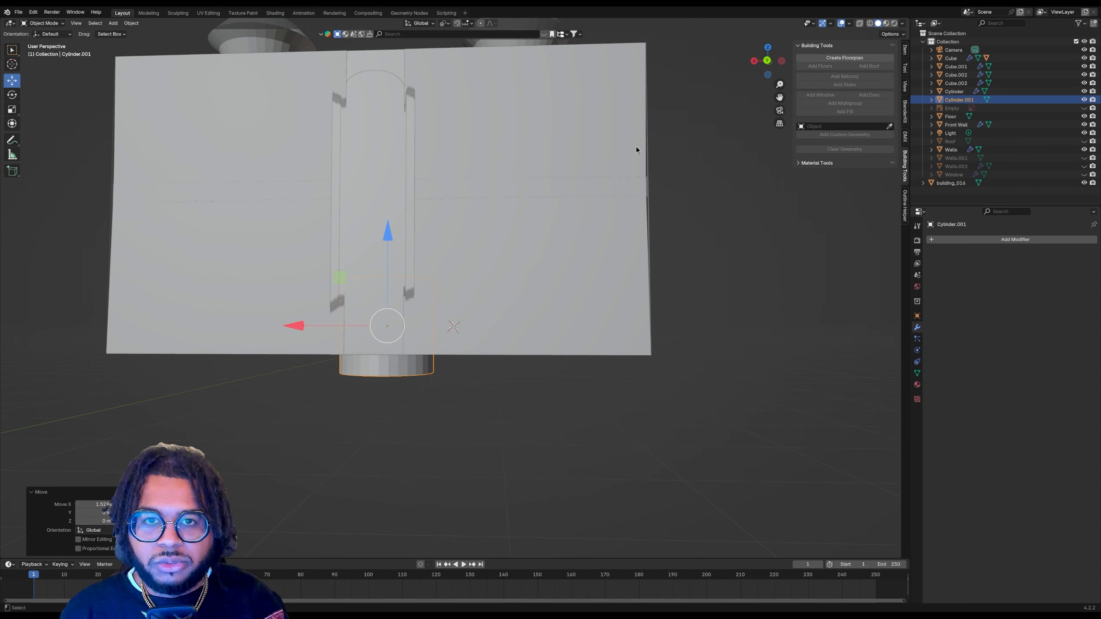
Raise the cylinder's bottom face along Z so it sits level with the hall floor
click(780, 48)
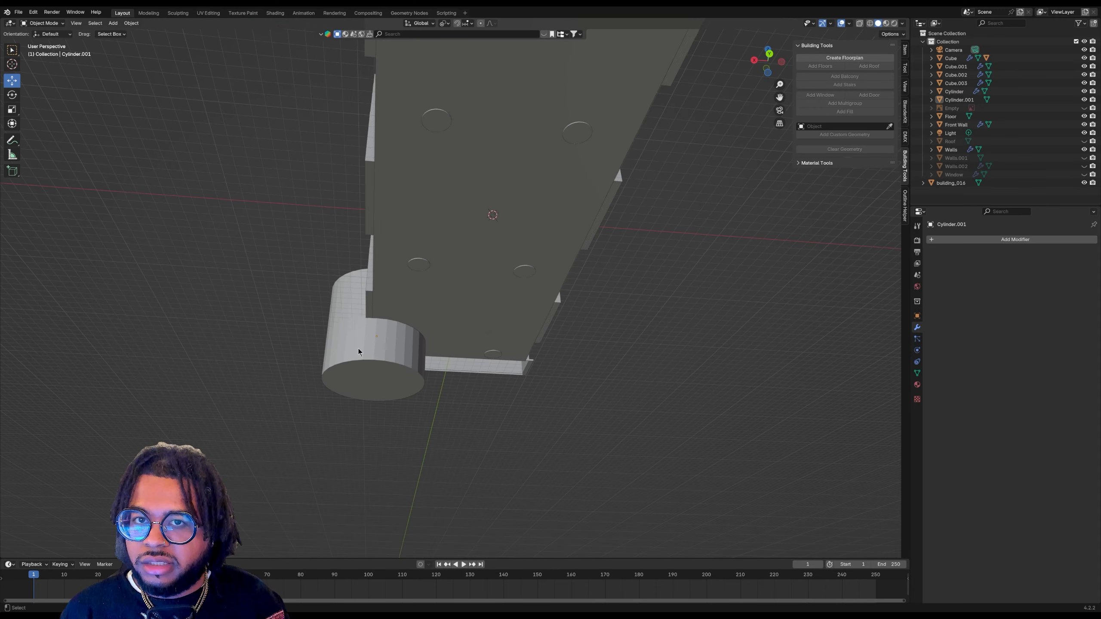
click(359, 351)
click(42, 23)
click(41, 44)
click(369, 373)
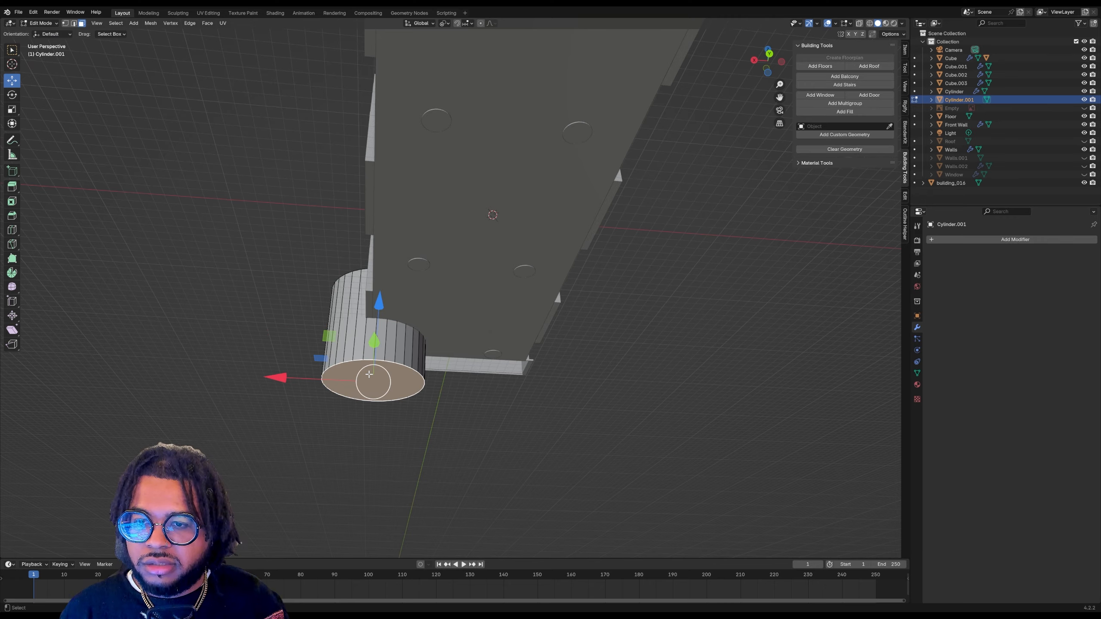
drag(378, 303, 380, 257)
click(754, 60)
drag(417, 225, 421, 244)
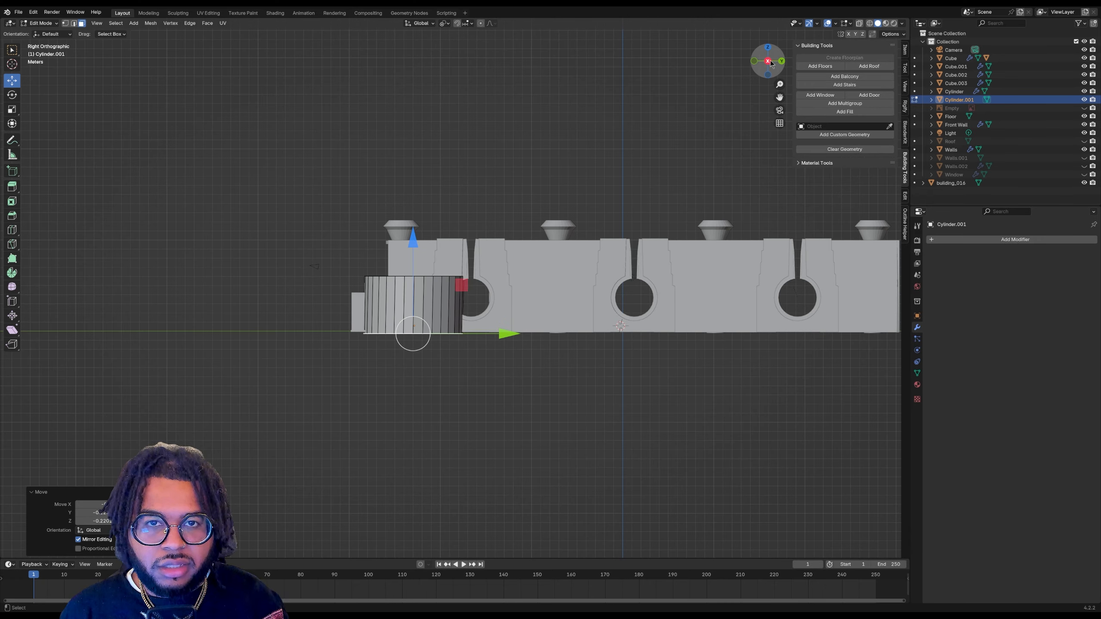
Tilt the cylinder's top face about the X axis to follow the slope of the staircase
drag(767, 61, 776, 91)
click(391, 299)
click(395, 311)
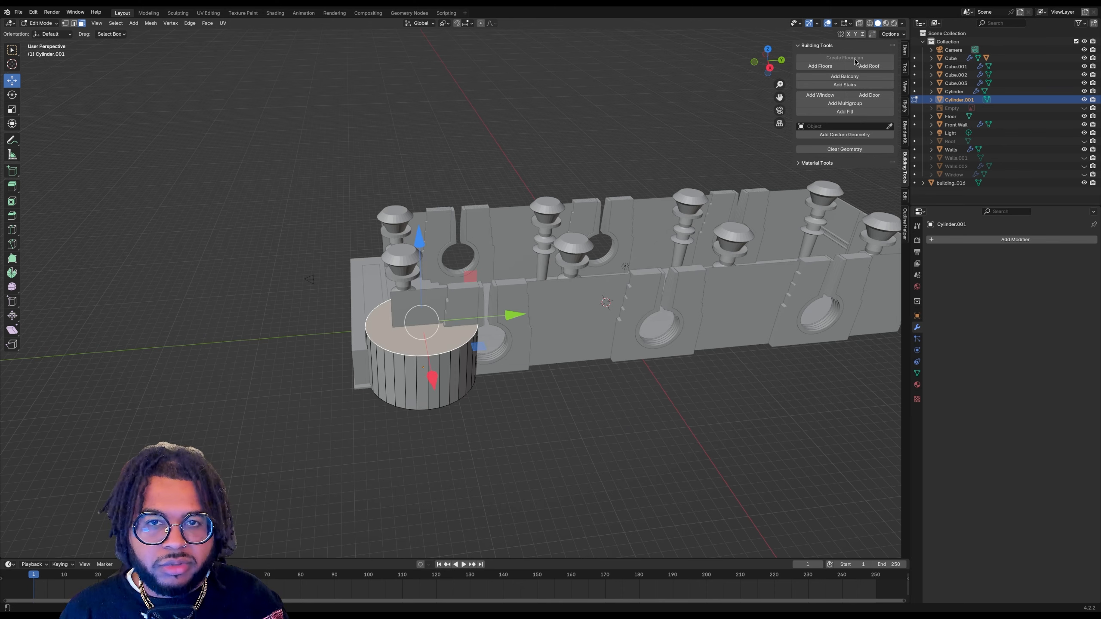
drag(765, 61, 771, 65)
drag(532, 198, 531, 212)
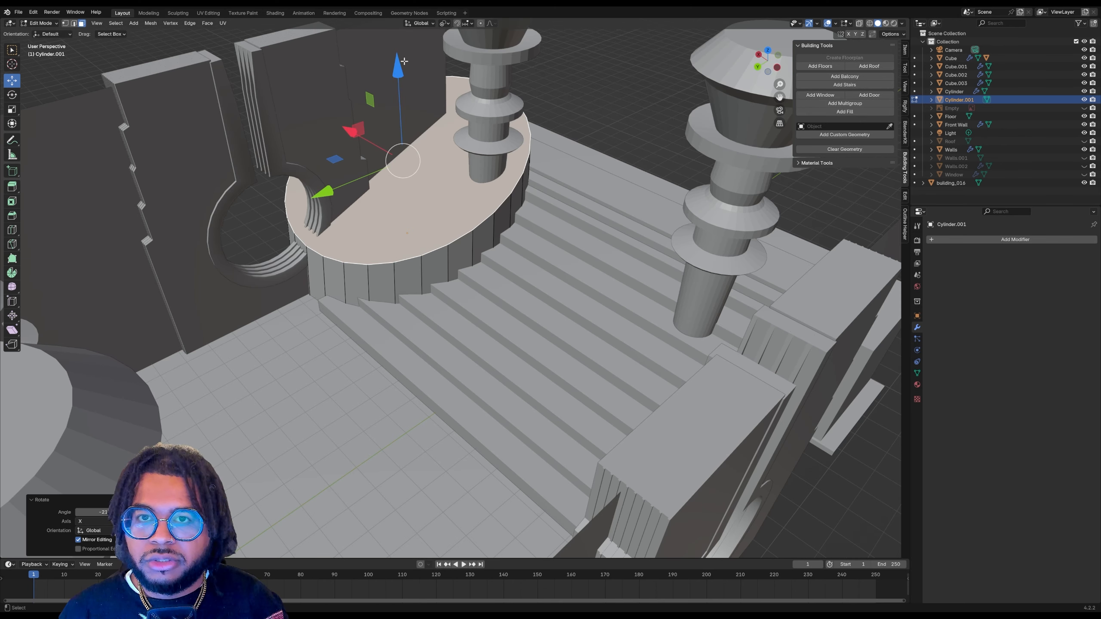
Lower the tilted top face about 1.11 m along Z and shift the whole cylinder along Y
mouse_move(385, 104)
mouse_down()
mouse_move(383, 113)
mouse_move(383, 92)
mouse_up()
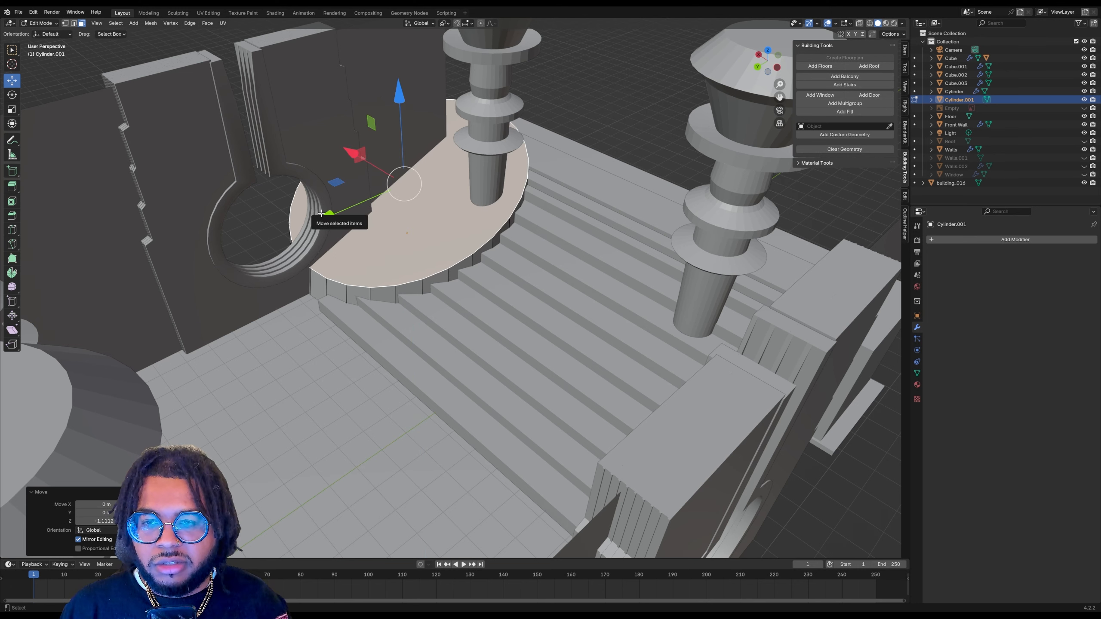
key(a)
drag(326, 216, 316, 220)
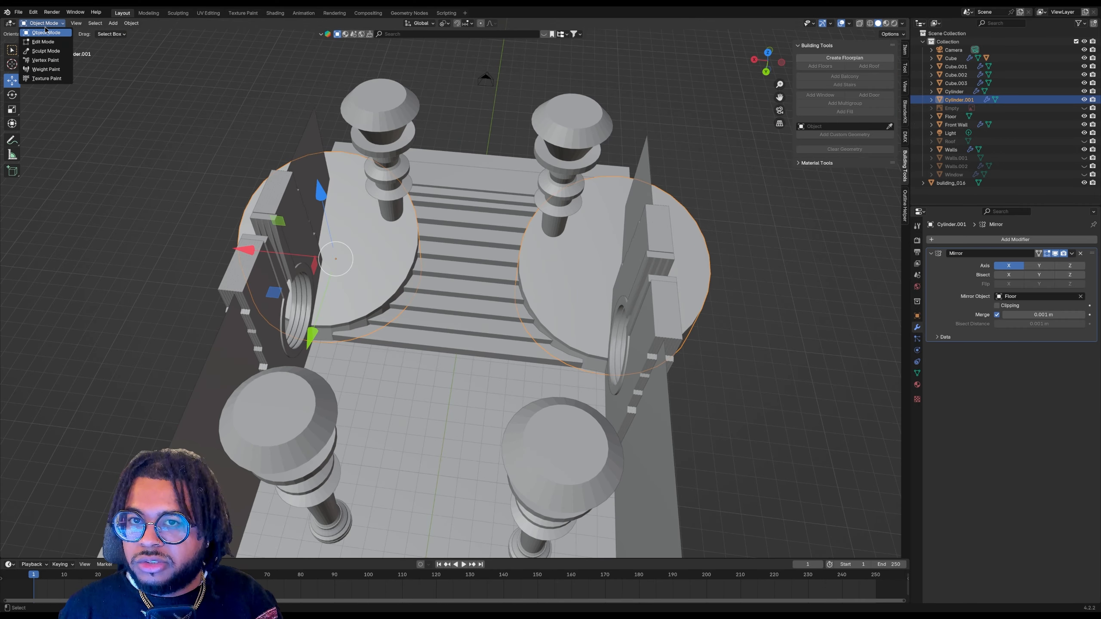
Open the cylinder into a curved banister by deleting its inset top face, the half outside the hall and its bottom face
click(42, 43)
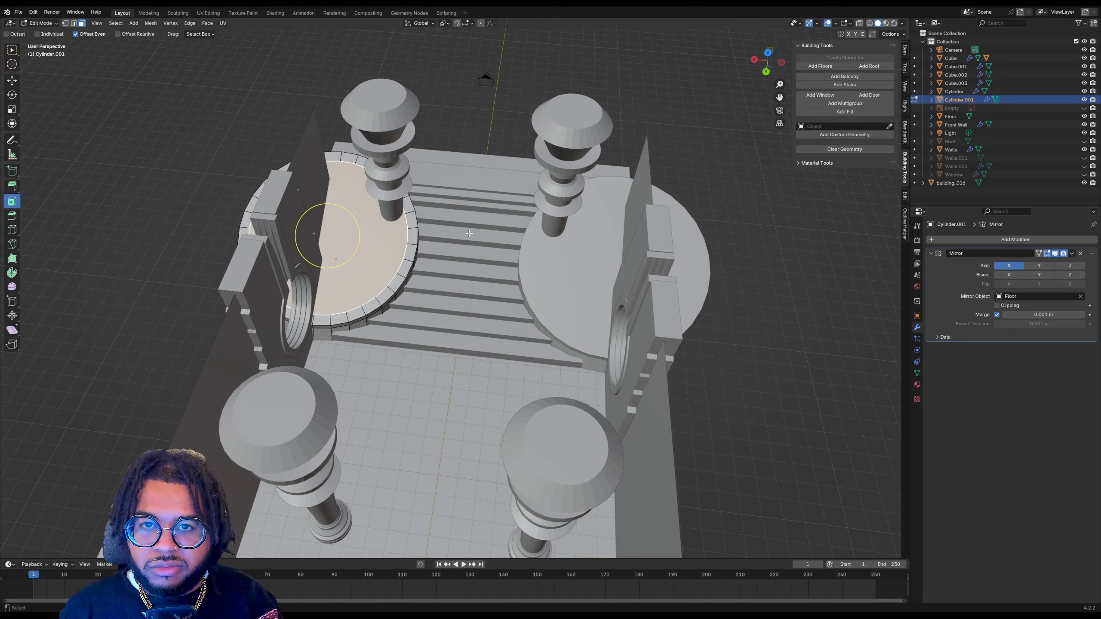
right_click(330, 237)
drag(123, 167, 285, 455)
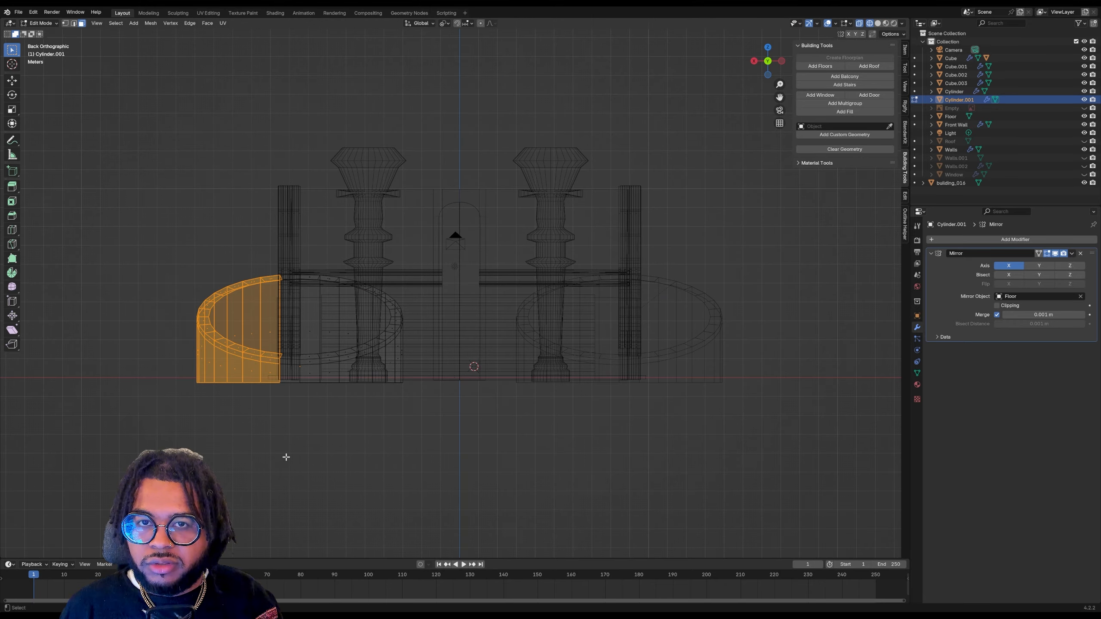
right_click(277, 433)
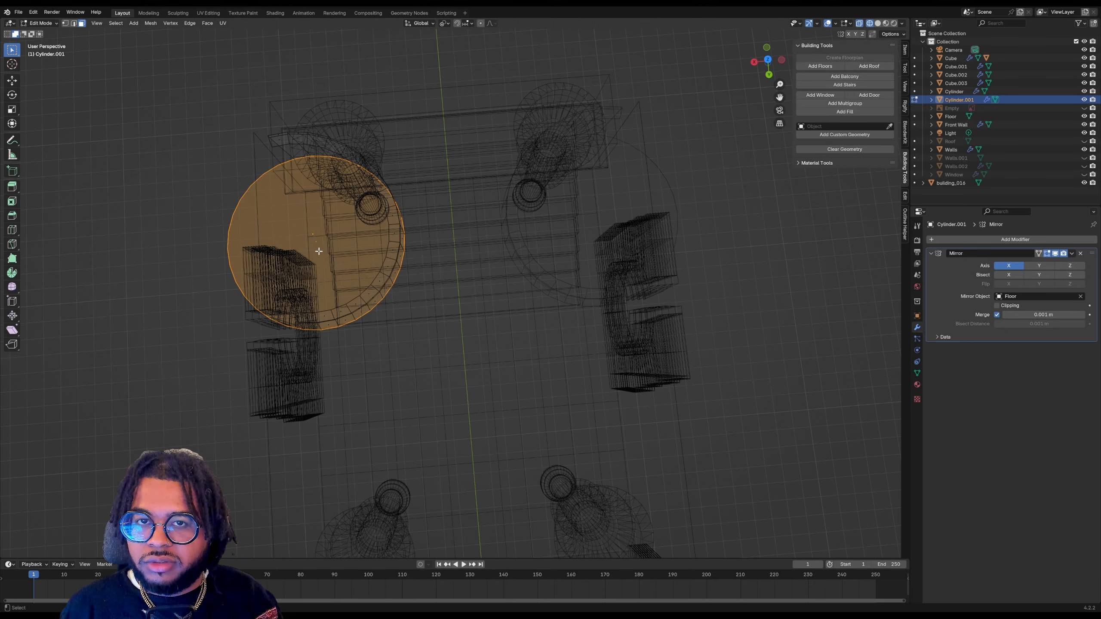
right_click(318, 251)
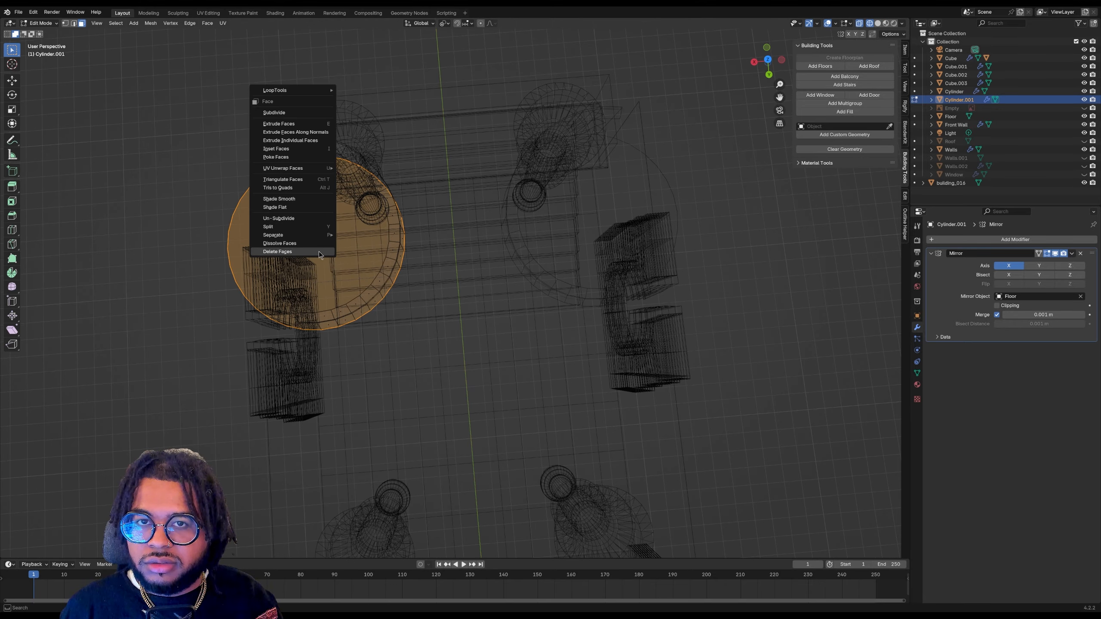
click(318, 251)
middle_drag(318, 251, 277, 208)
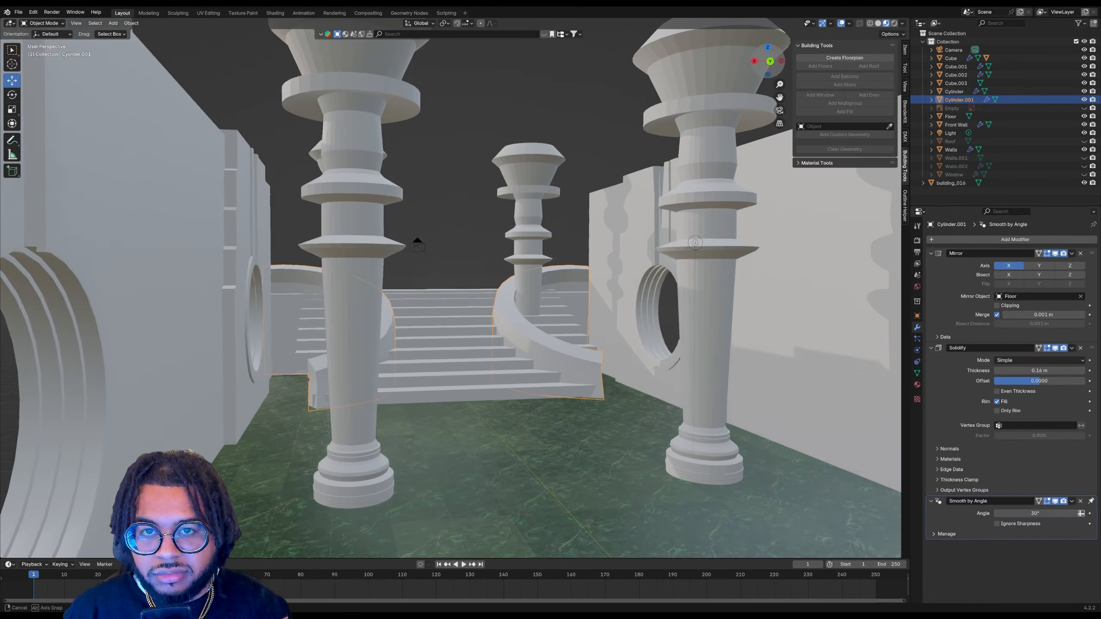
Isolate the staircase and the curved banisters in local view and open the staircase mesh for editing
middle_drag(429, 288, 413, 331)
click(413, 332)
click(42, 23)
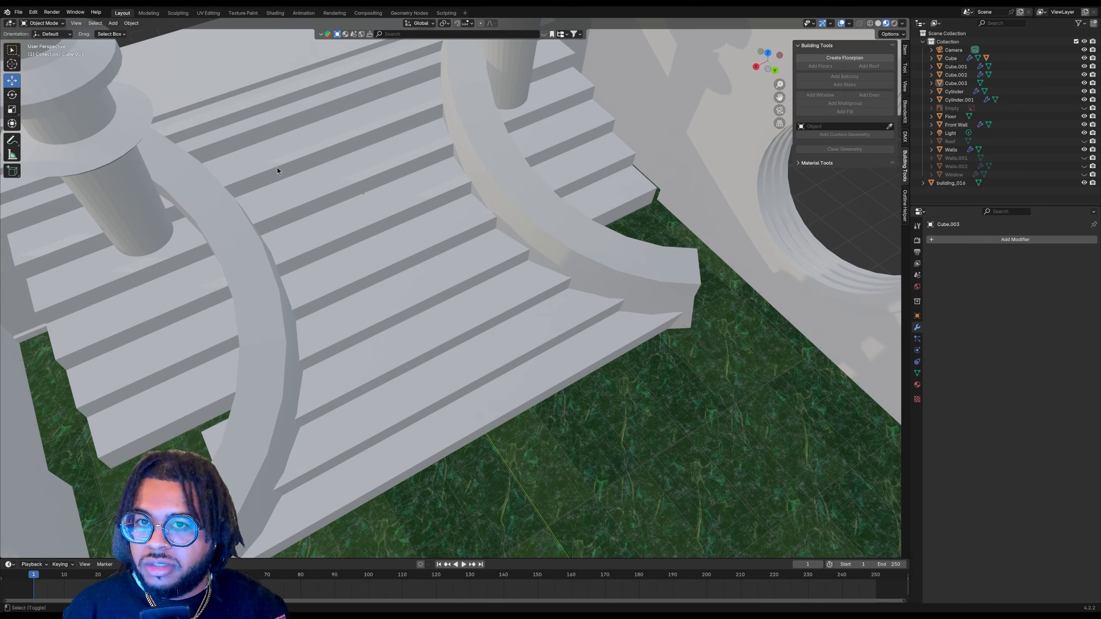
shift+click(306, 209)
key(KP_Divide)
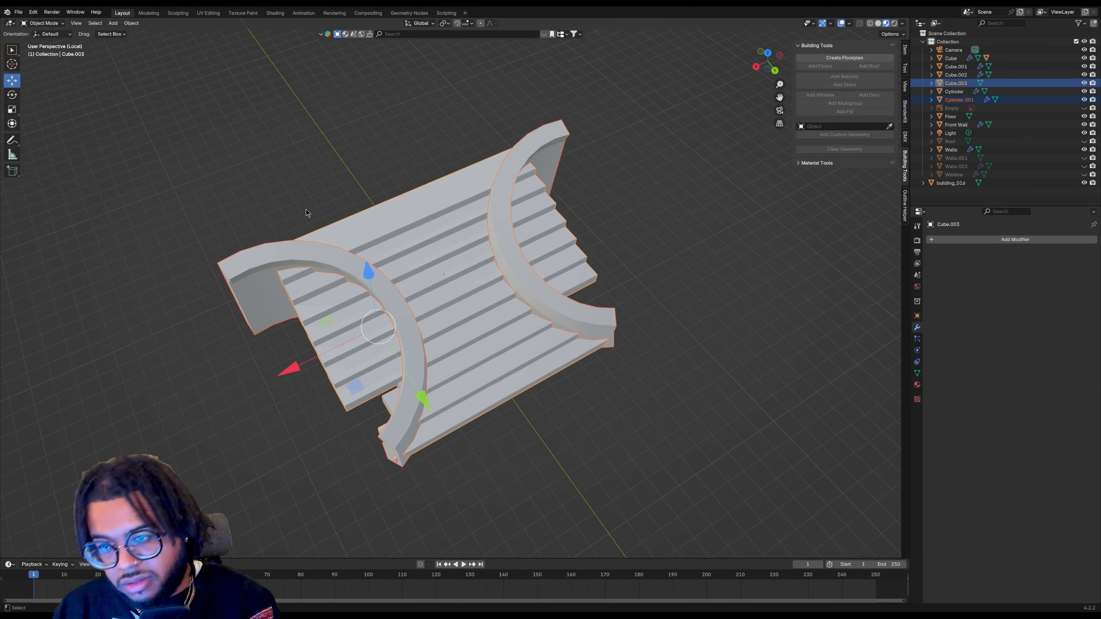
middle_drag(307, 209, 296, 169)
key(Tab)
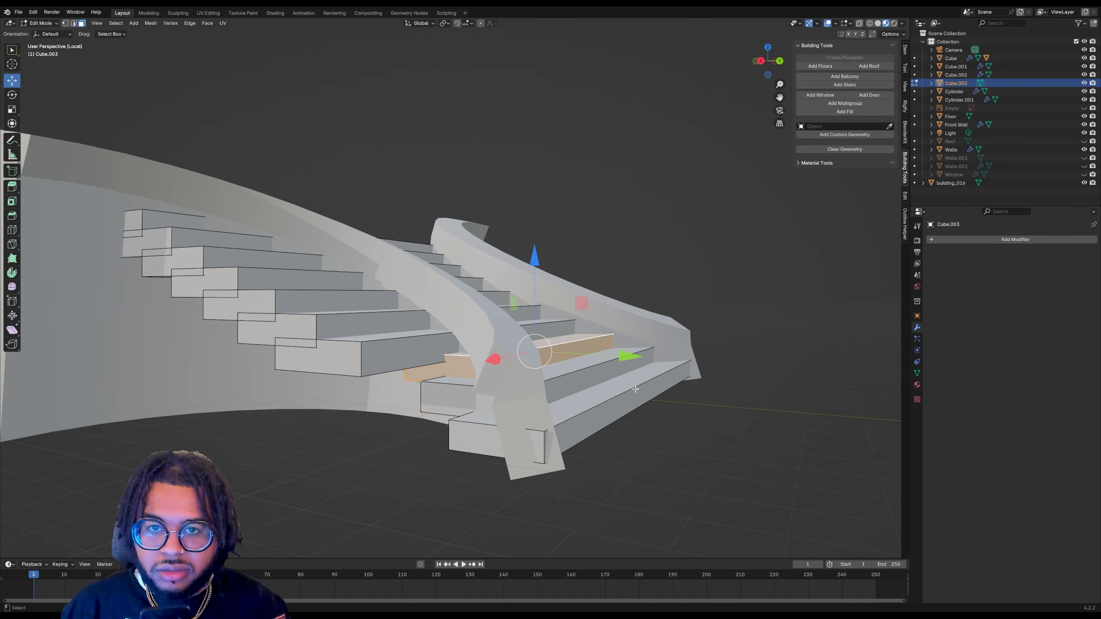
In wireframe top view, slide the end vertices of the lower steps inward along X to follow the curved banisters
key(KP_7)
key(shift+z)
drag(267, 174, 288, 209)
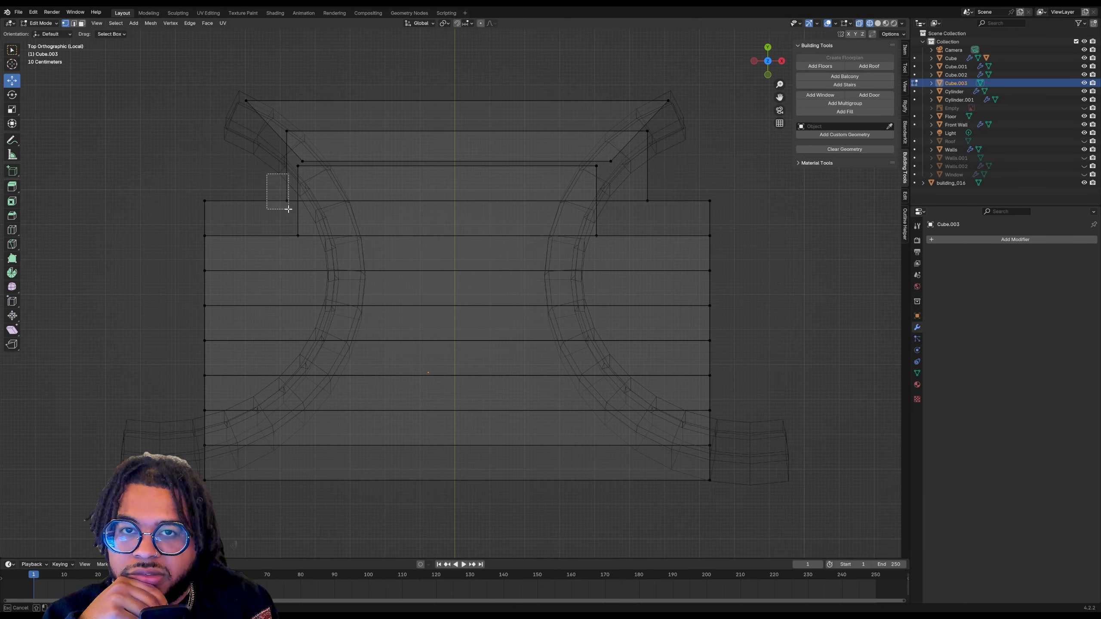
drag(296, 212, 297, 213)
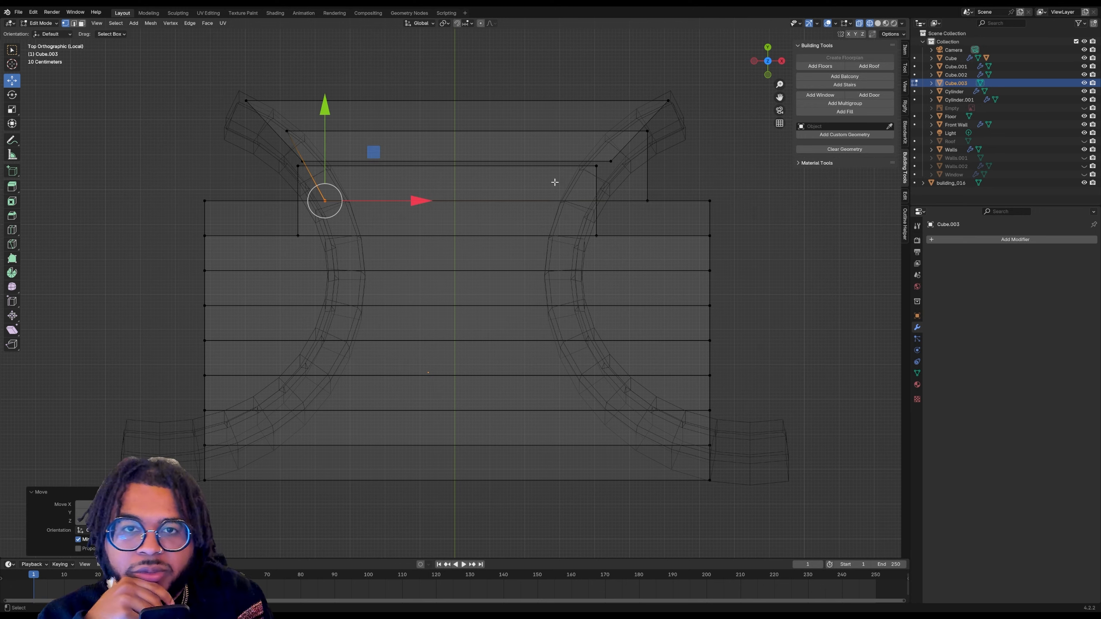
key(g)
key(x)
click(666, 161)
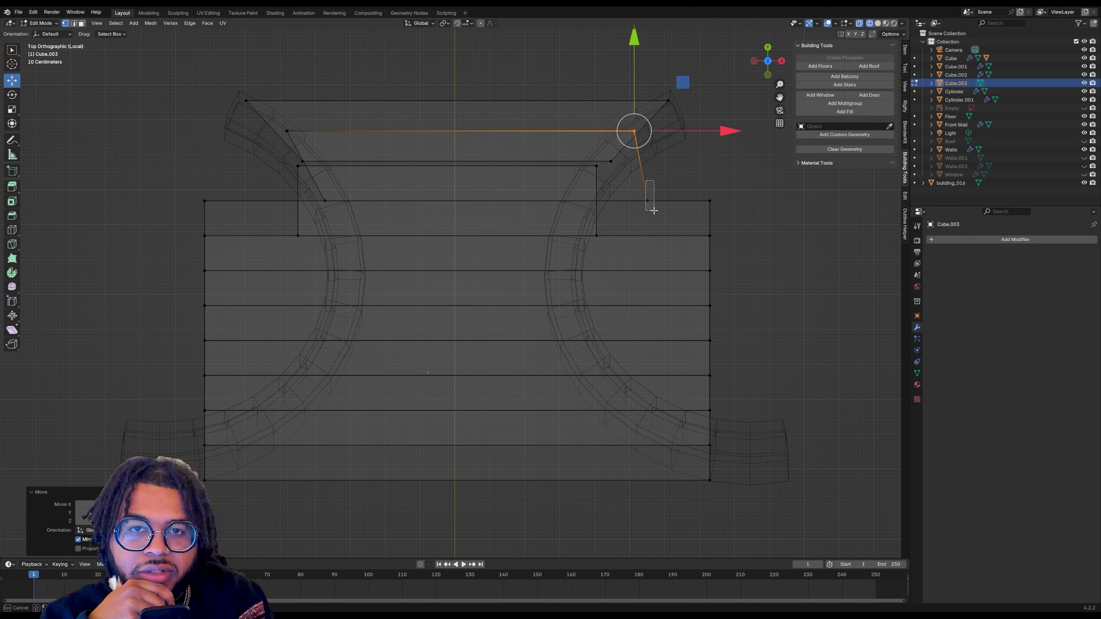
Move the +X ends of the middle steps inward along X so they sit within the curved banister
drag(653, 211, 654, 211)
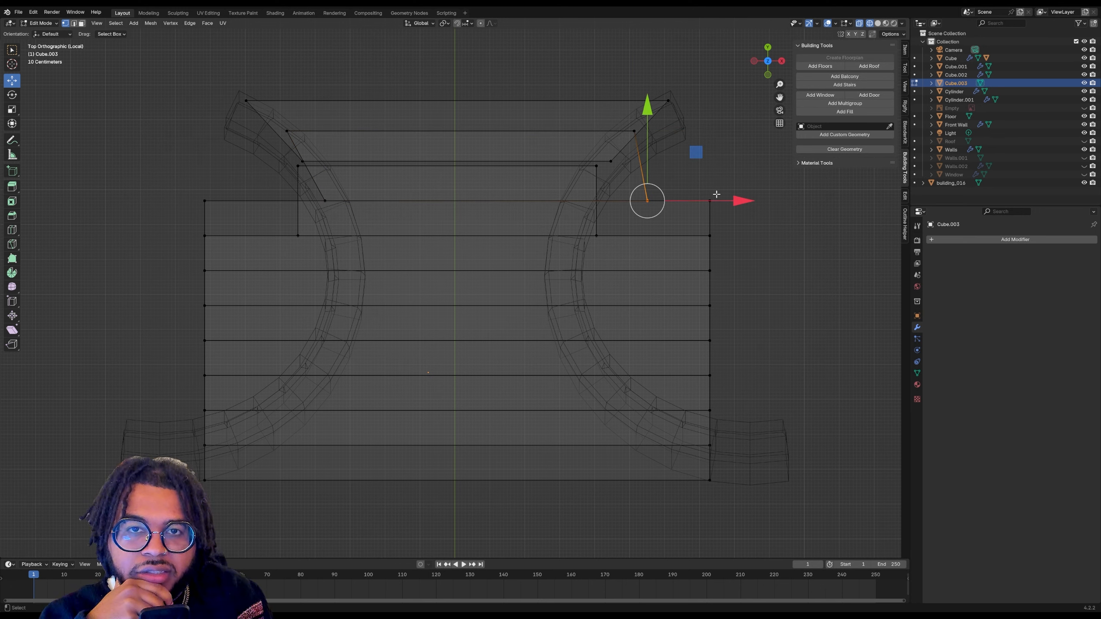
key(g)
key(x)
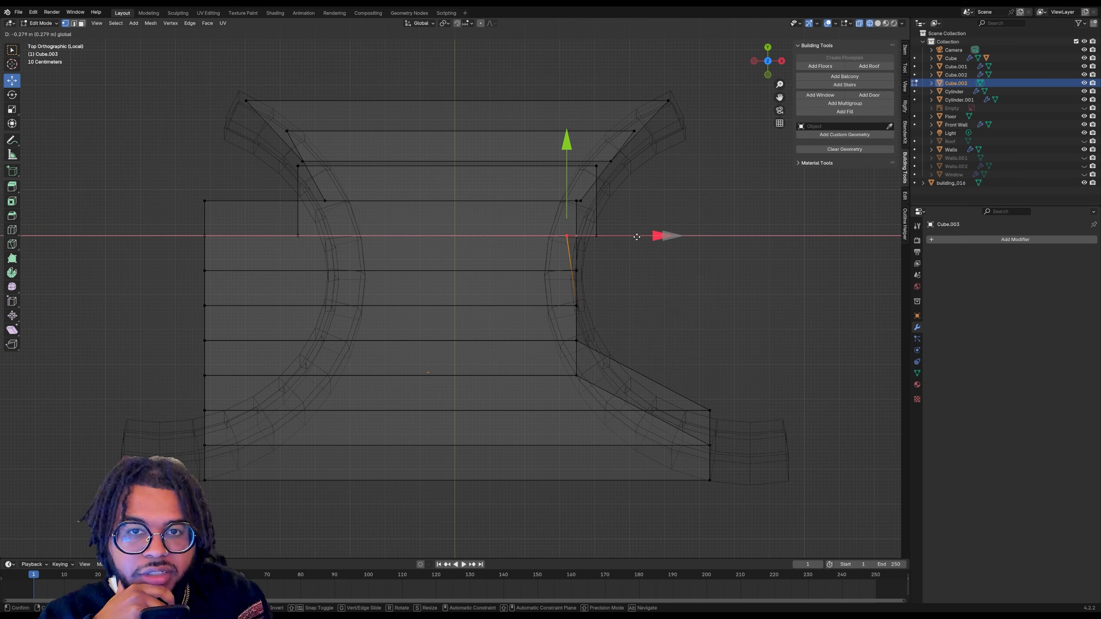
click(580, 264)
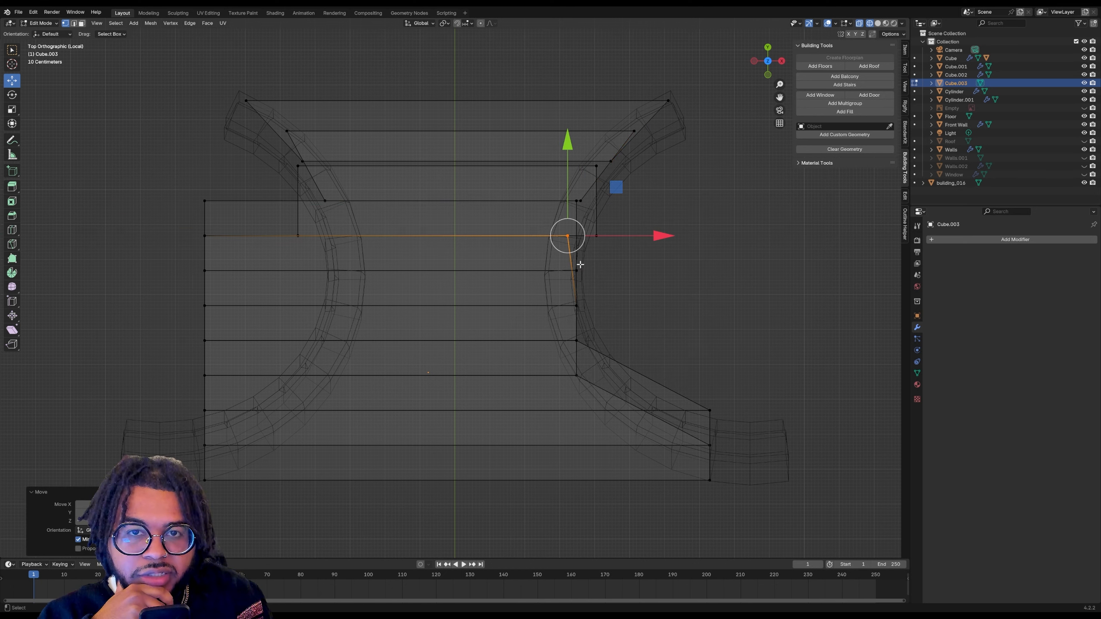
click(576, 271)
key(g)
key(x)
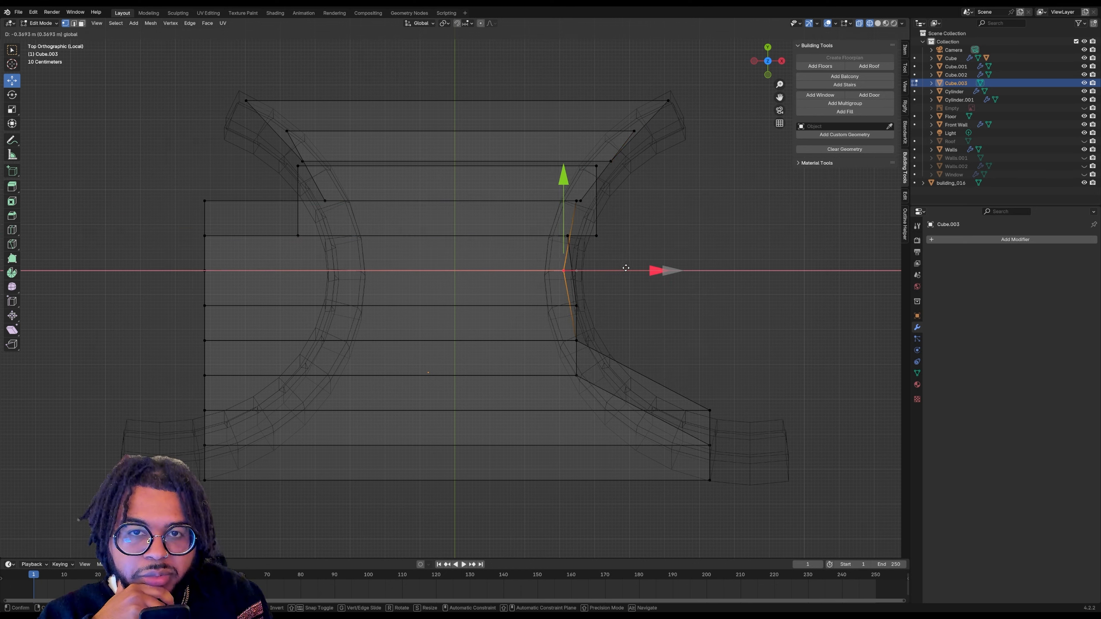
click(628, 268)
Shift the +X ends of the remaining upper steps along X to match the banister's outward curve
click(576, 306)
key(g)
key(x)
click(632, 337)
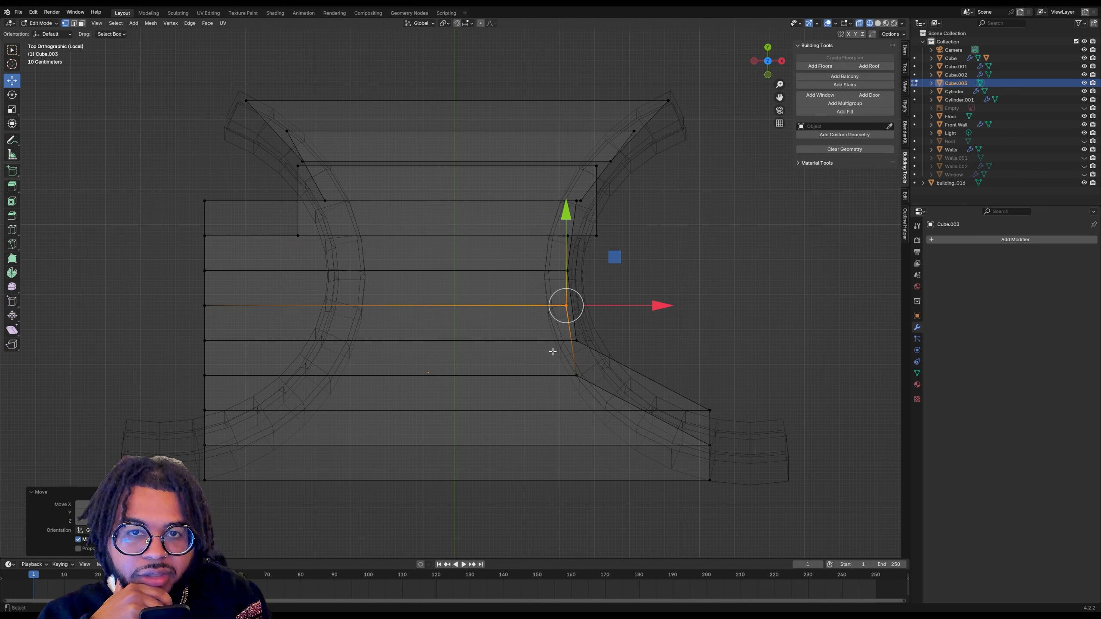
click(576, 375)
key(g)
key(x)
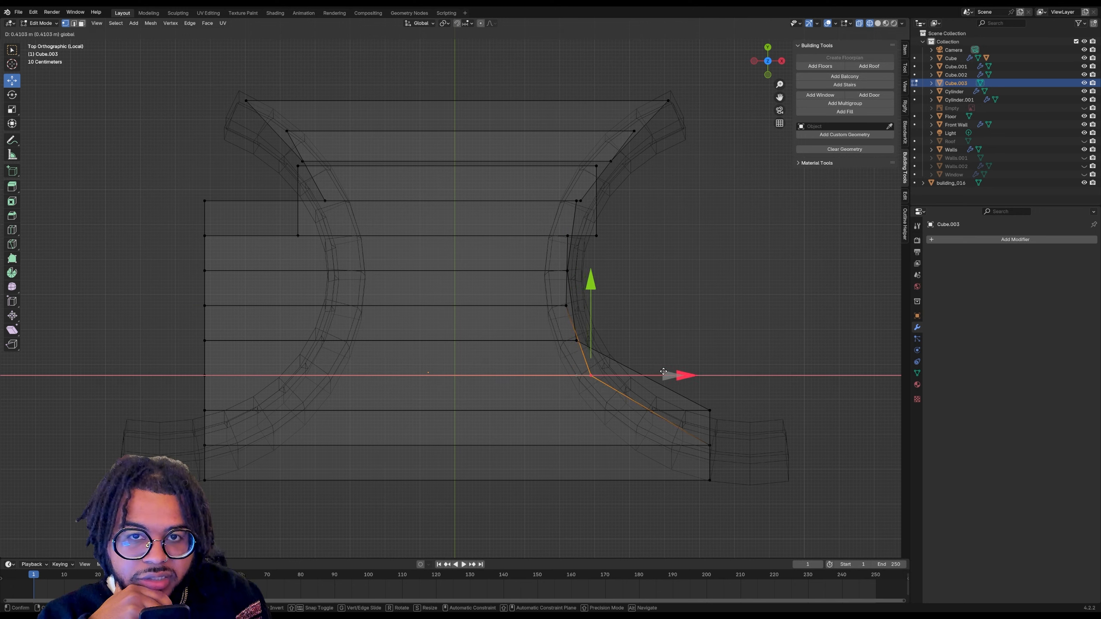
click(663, 371)
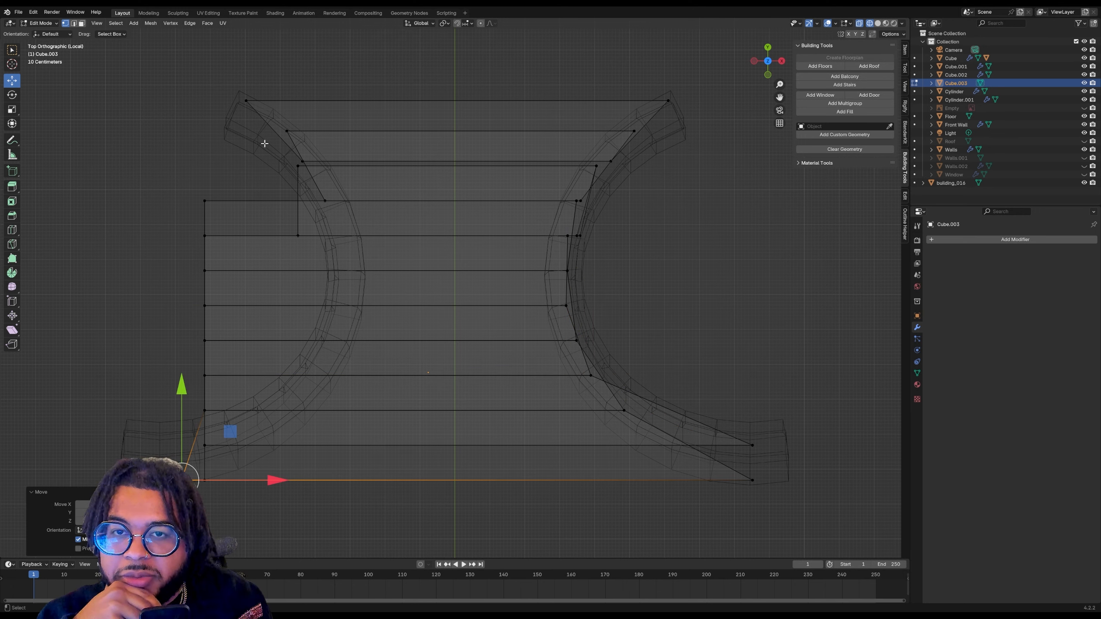
Move the step ends on the -X side along X to follow the opposite curved banister
mouse_move(265, 149)
mouse_down()
mouse_move(309, 177)
mouse_move(280, 168)
mouse_up()
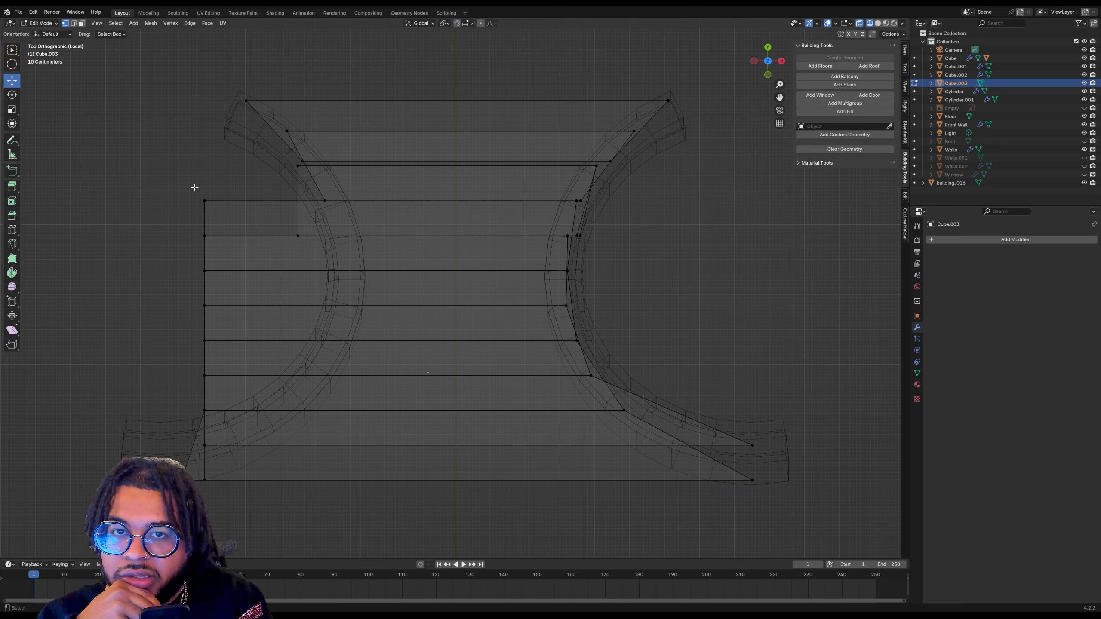
drag(195, 188, 352, 384)
drag(287, 320, 301, 328)
click(218, 375)
drag(305, 377, 383, 378)
drag(383, 379, 388, 378)
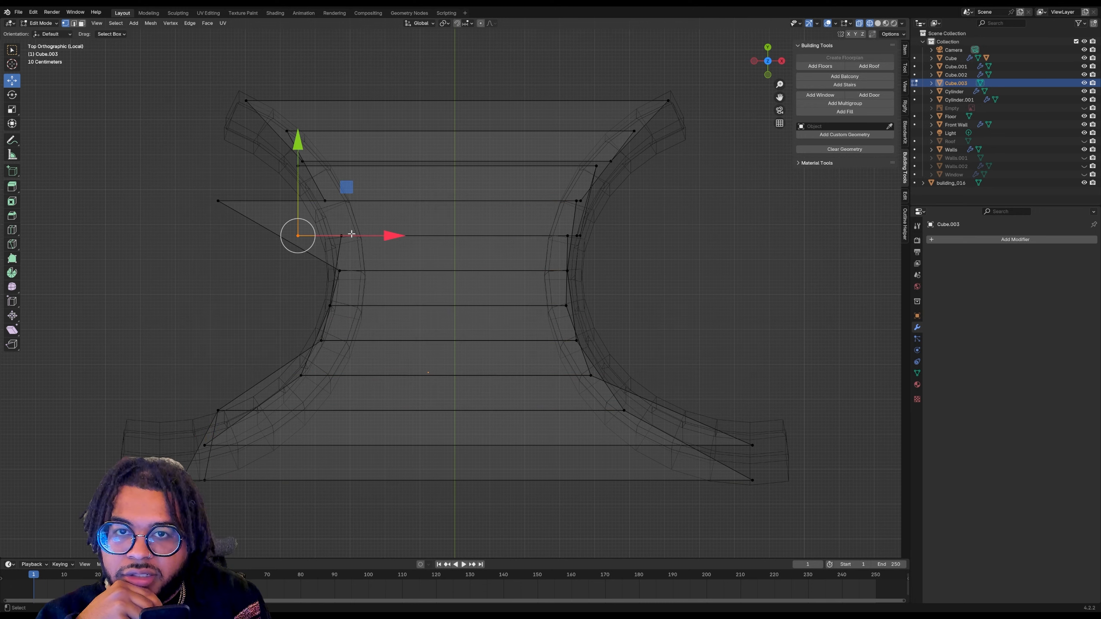
mouse_move(351, 236)
mouse_down()
mouse_move(419, 235)
mouse_move(389, 228)
mouse_up()
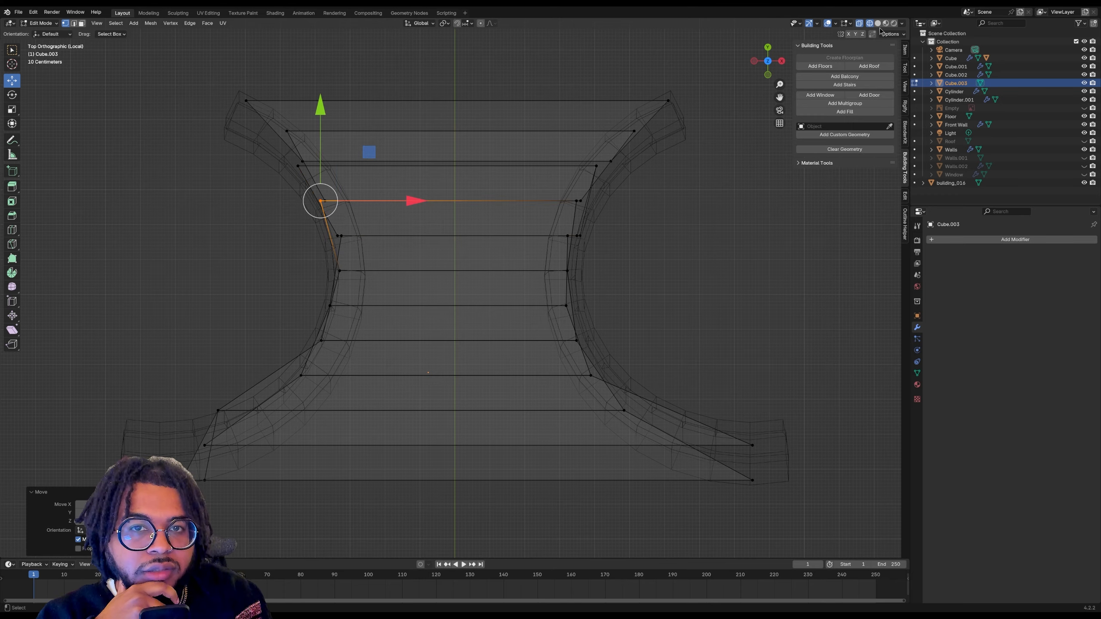
In solid shading, slide the step corners still poking through the banister along X back inside it
click(877, 24)
middle_drag(752, 72, 669, 401)
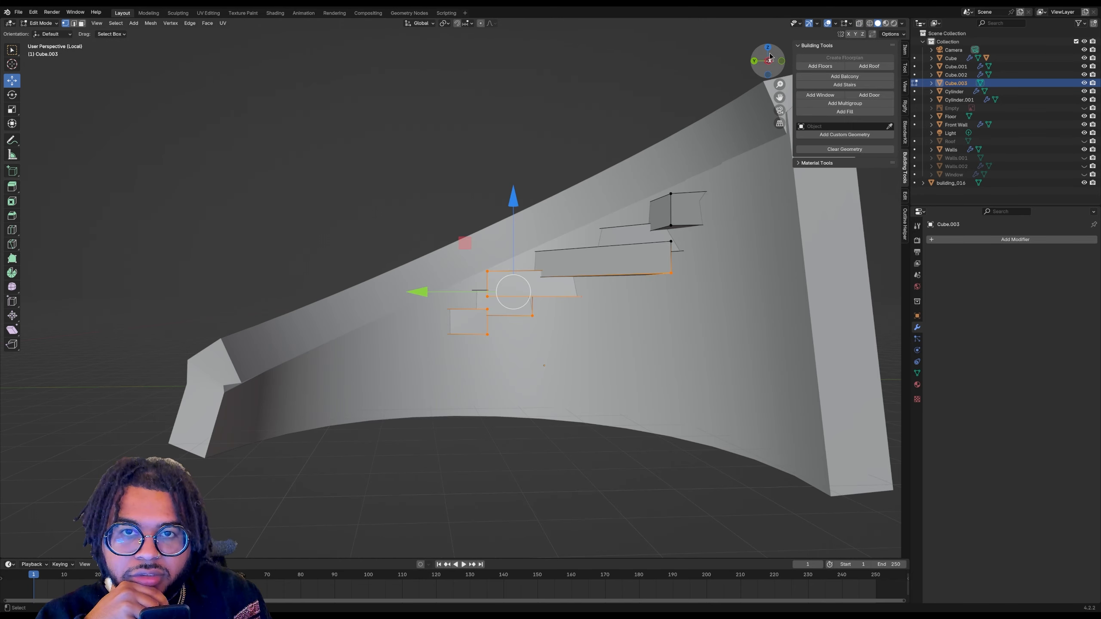
key(alt+a)
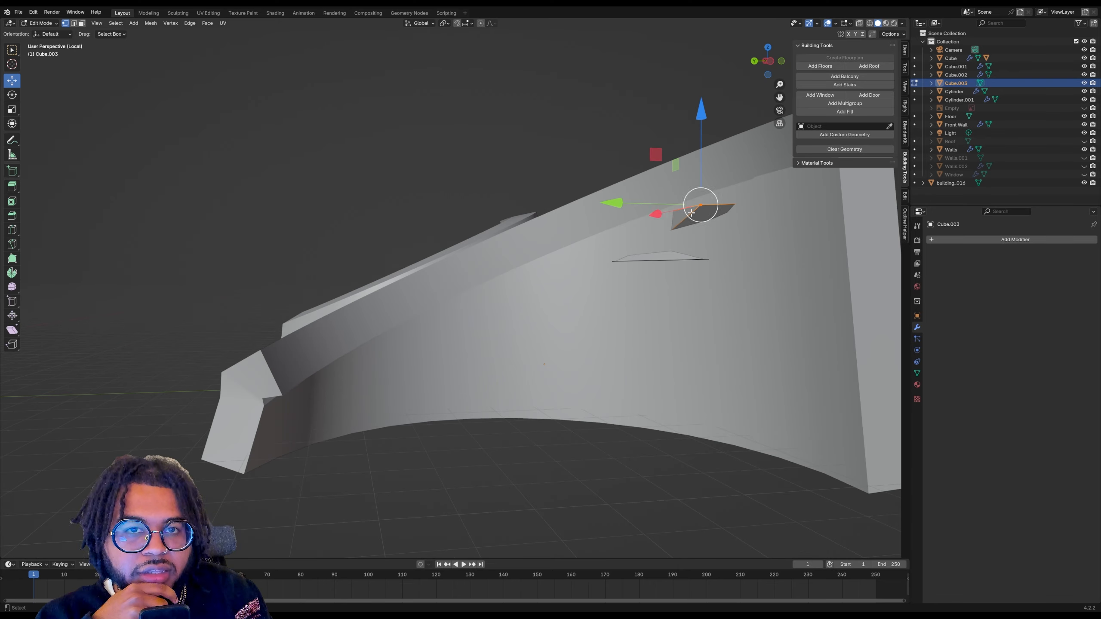
drag(245, 324, 252, 321)
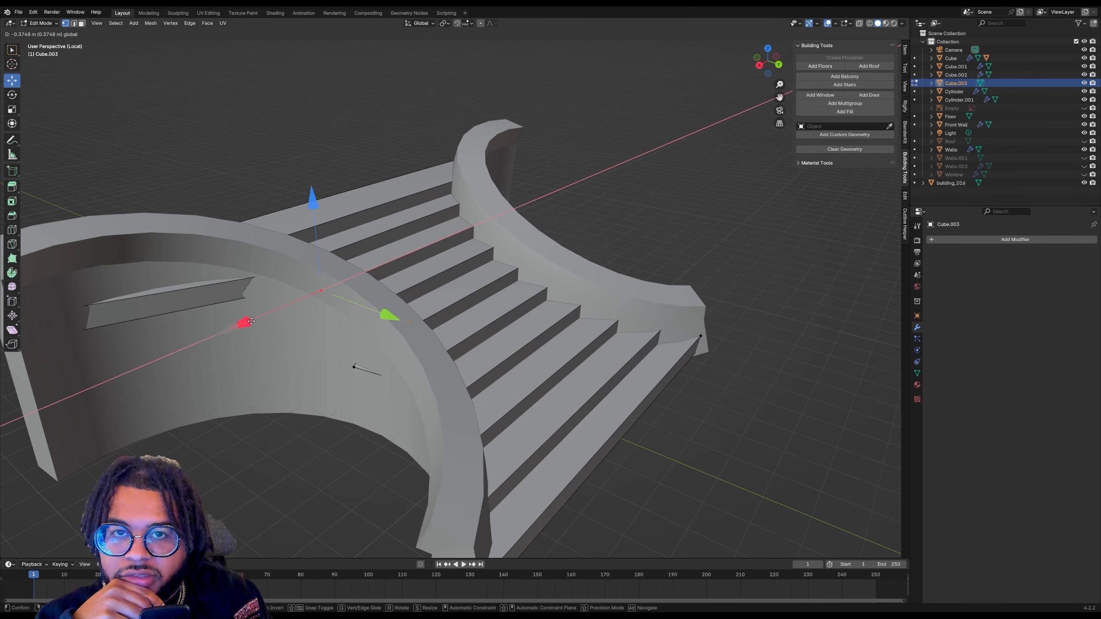
click(352, 368)
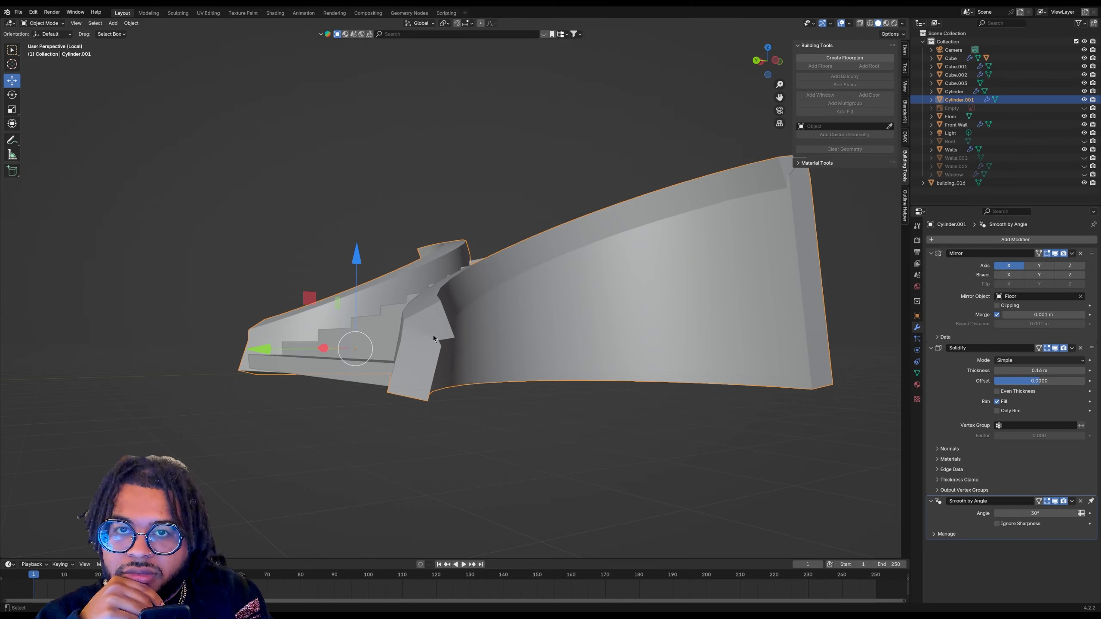
Apply the banister's Solidify modifier and inset its loop of top faces by about 0.015 m
middle_drag(433, 303, 477, 304)
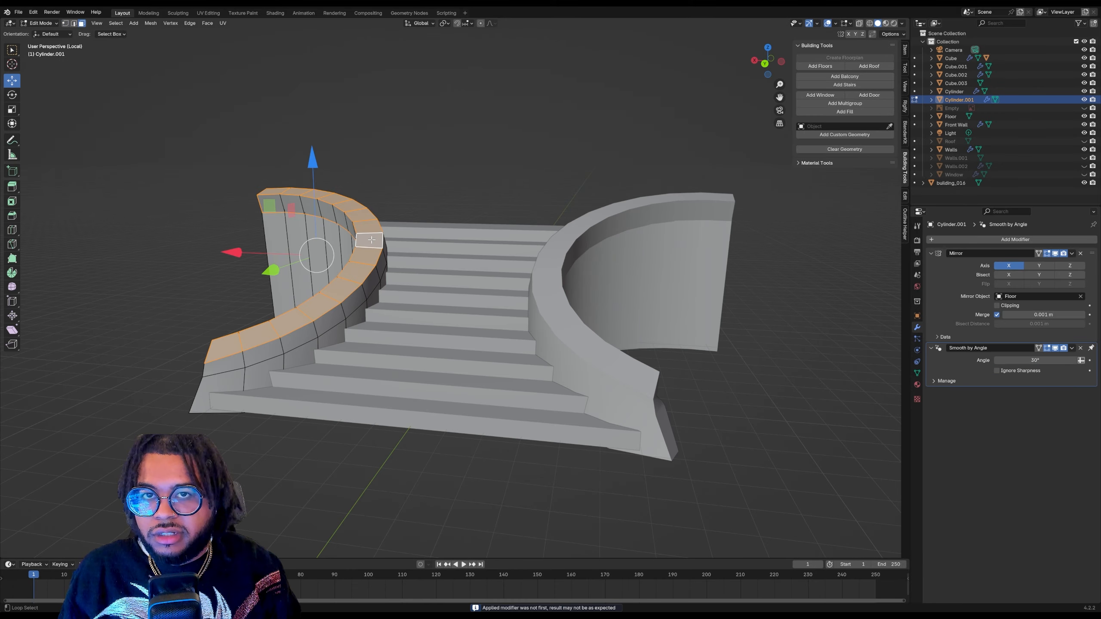
middle_drag(371, 240, 672, 108)
key(i)
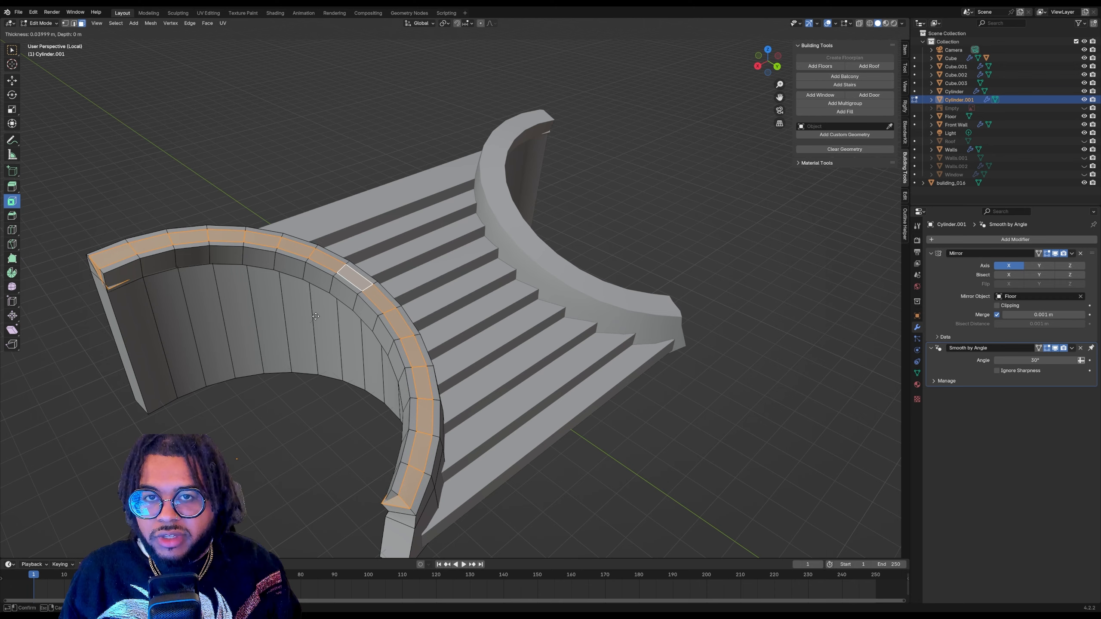
click(310, 323)
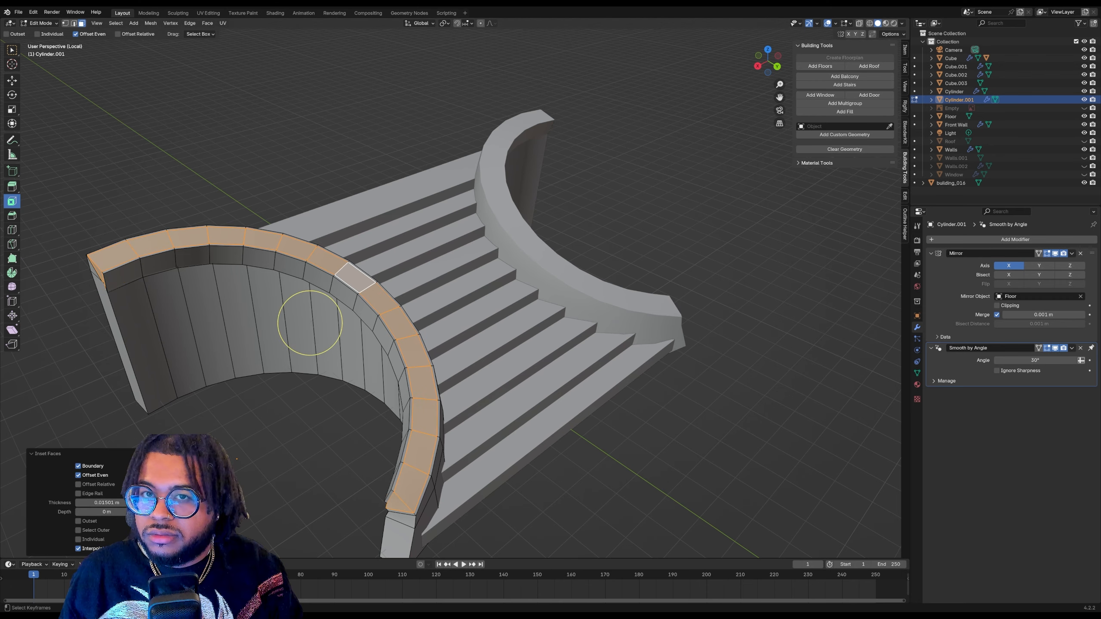
Extrude the banister's inset top faces about 0.04 m along the normal and leave local view to show the whole hall
click(12, 183)
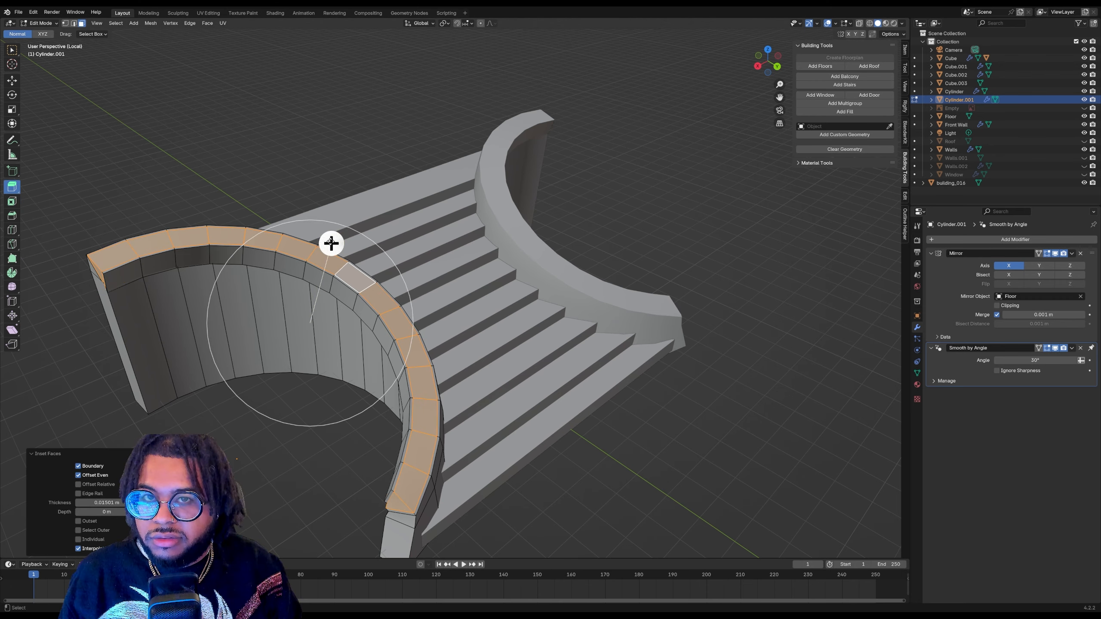
drag(328, 242, 329, 240)
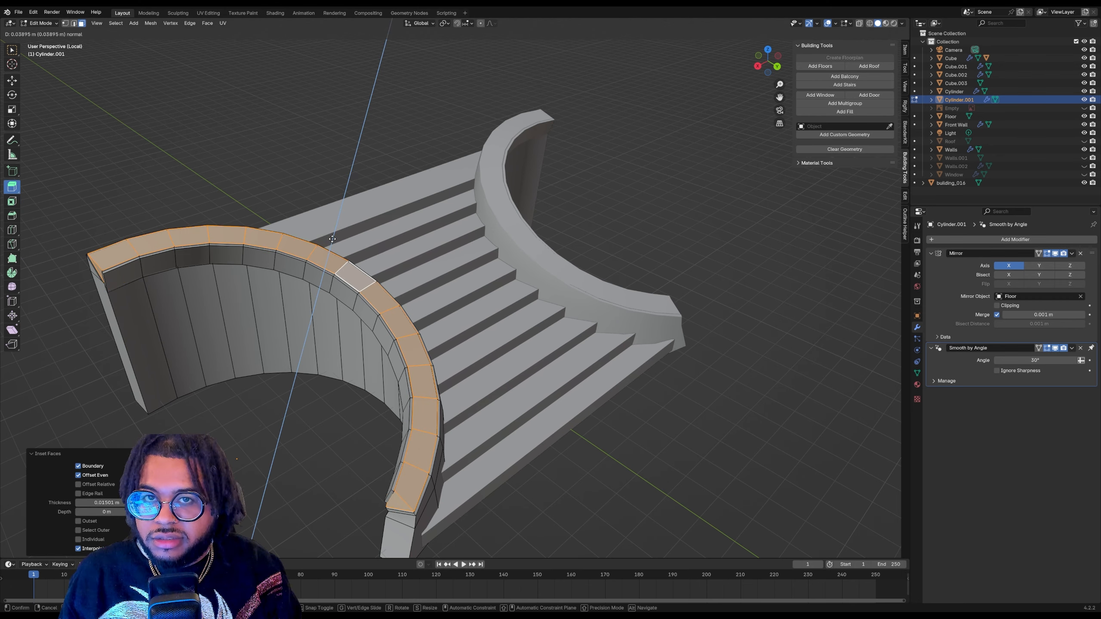
drag(330, 239, 330, 237)
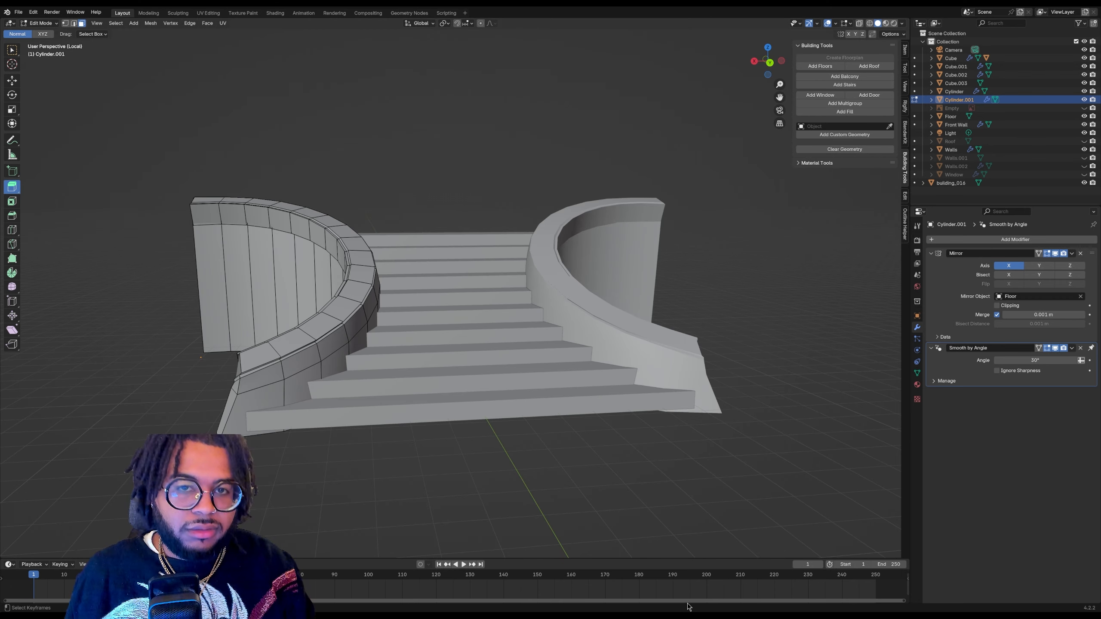
key(KP_1)
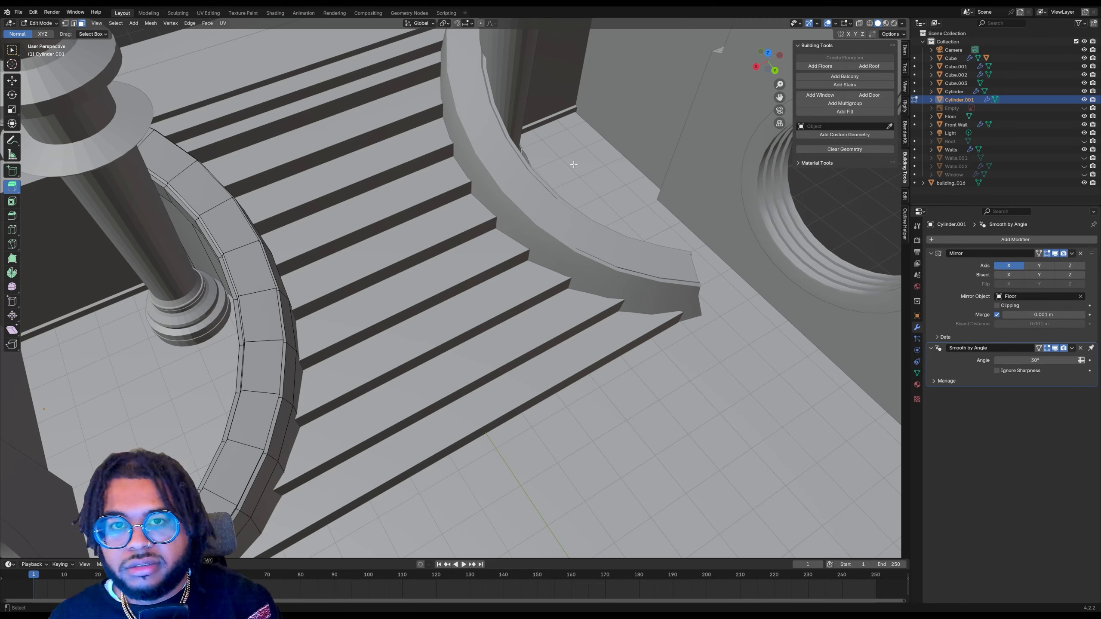
scroll(502, 179, down, 3)
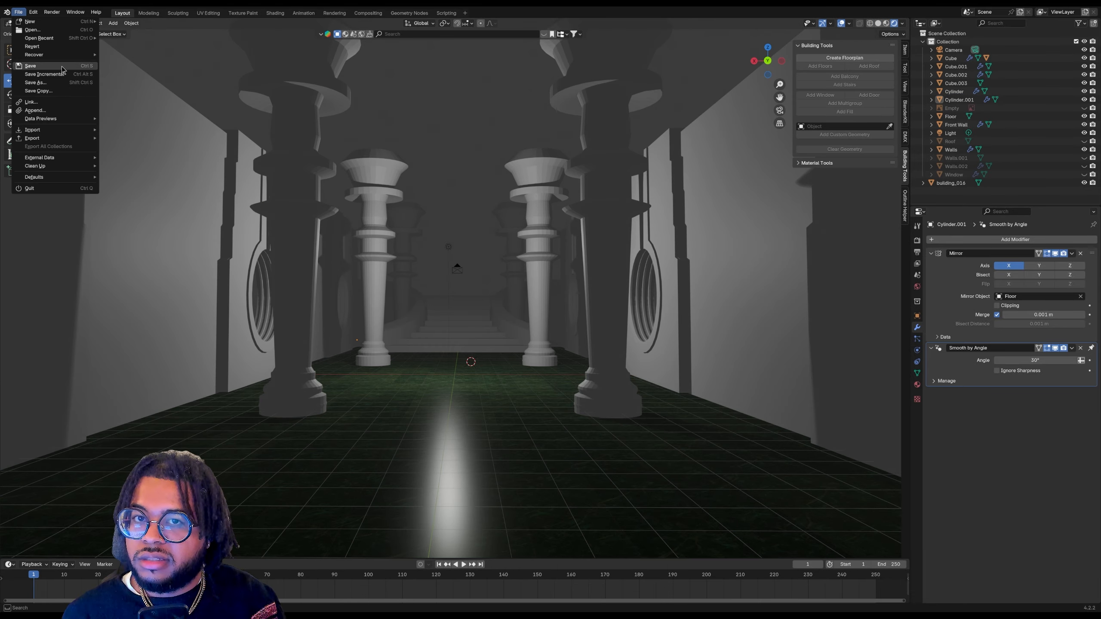
Save the scene file and unhide the hall's roof, keeping the viewport in rendered shading
click(61, 69)
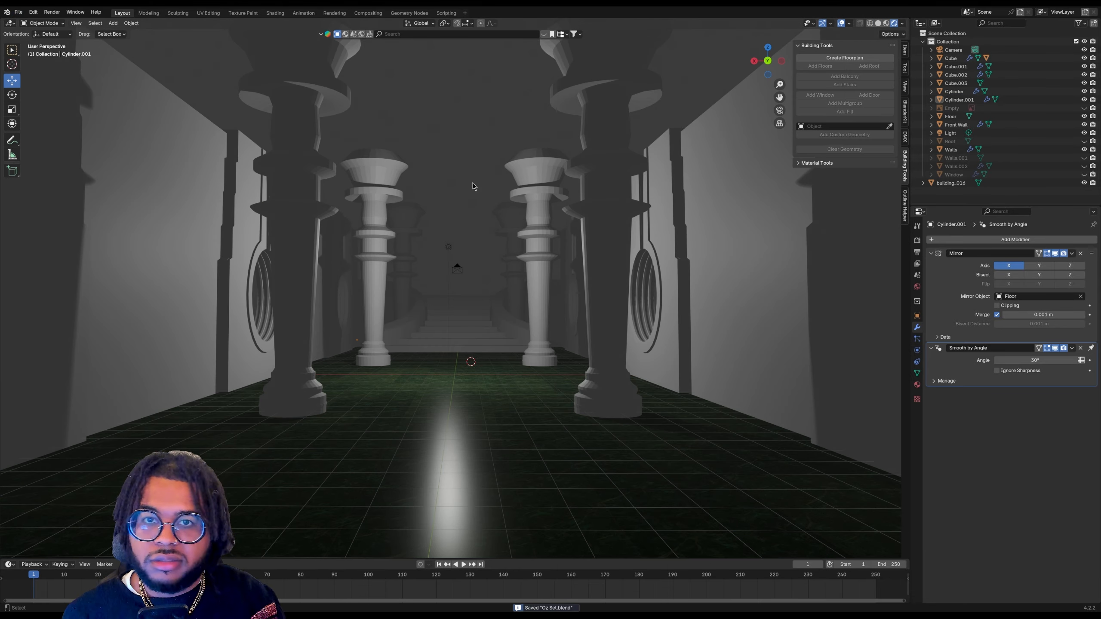
click(1084, 141)
scroll(483, 334, up, 5)
scroll(483, 335, up, 4)
scroll(484, 335, down, 10)
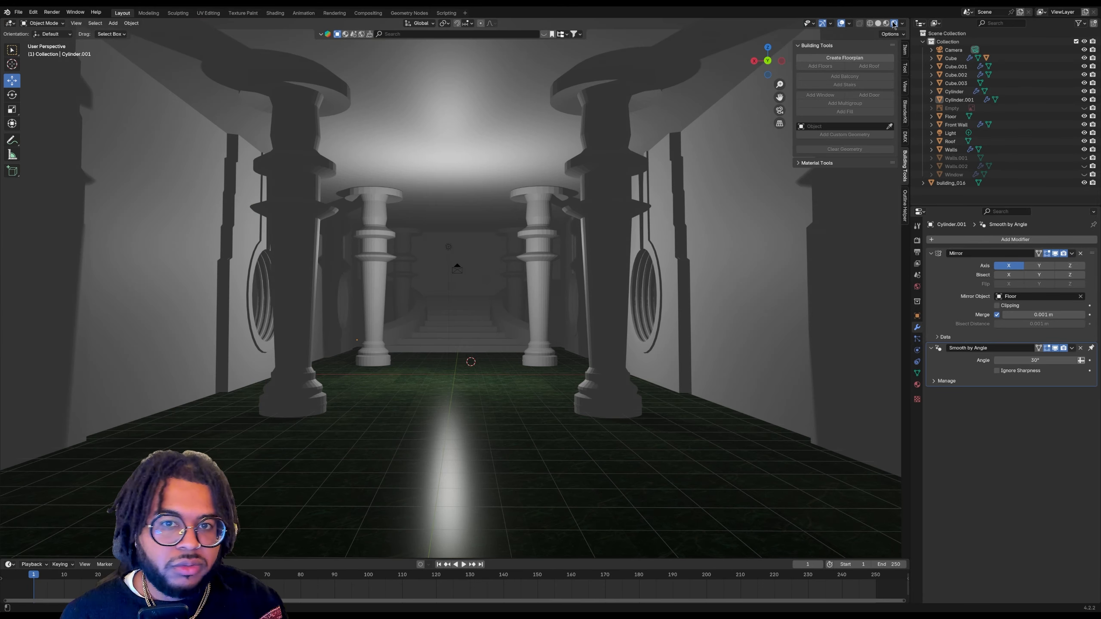
click(893, 23)
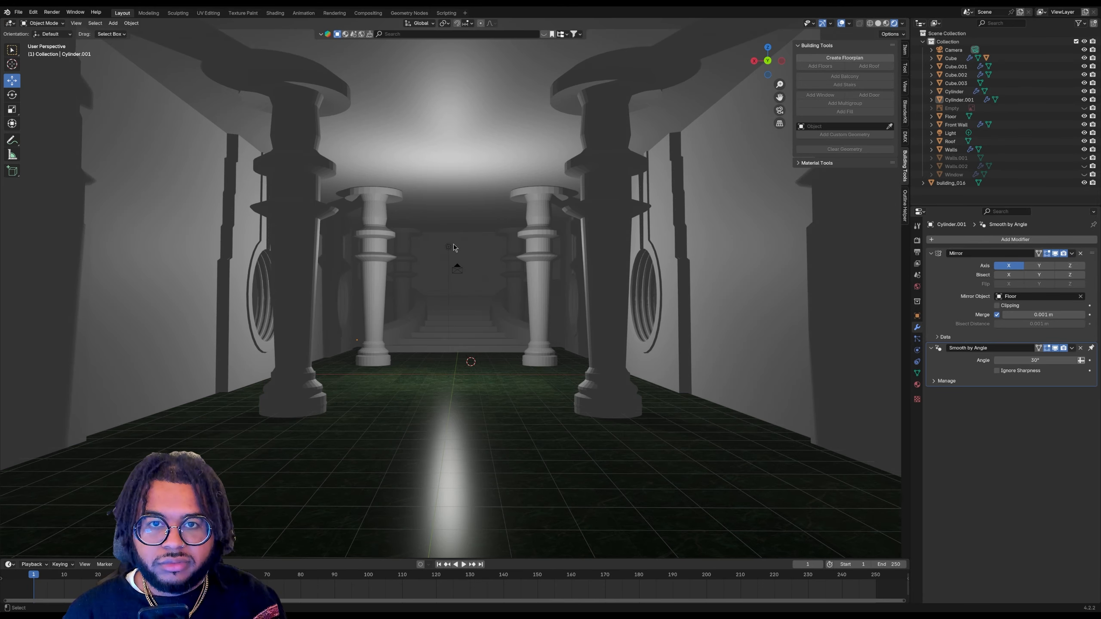